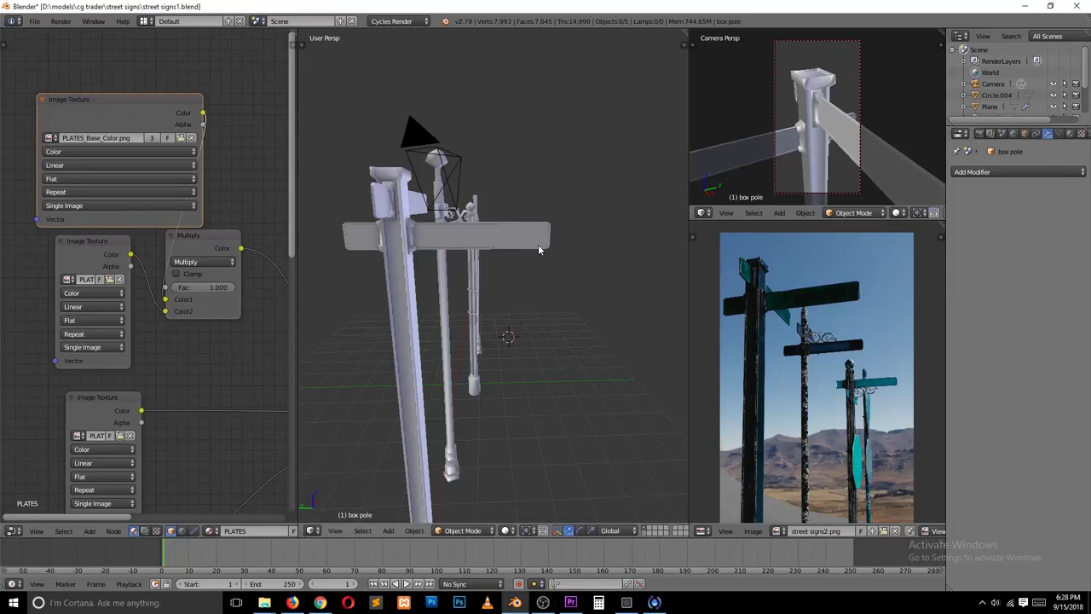
Orbit around the scene, selecting street sign 1, street sign 2 and the box pole.
middle_click_drag(562, 226, 445, 244)
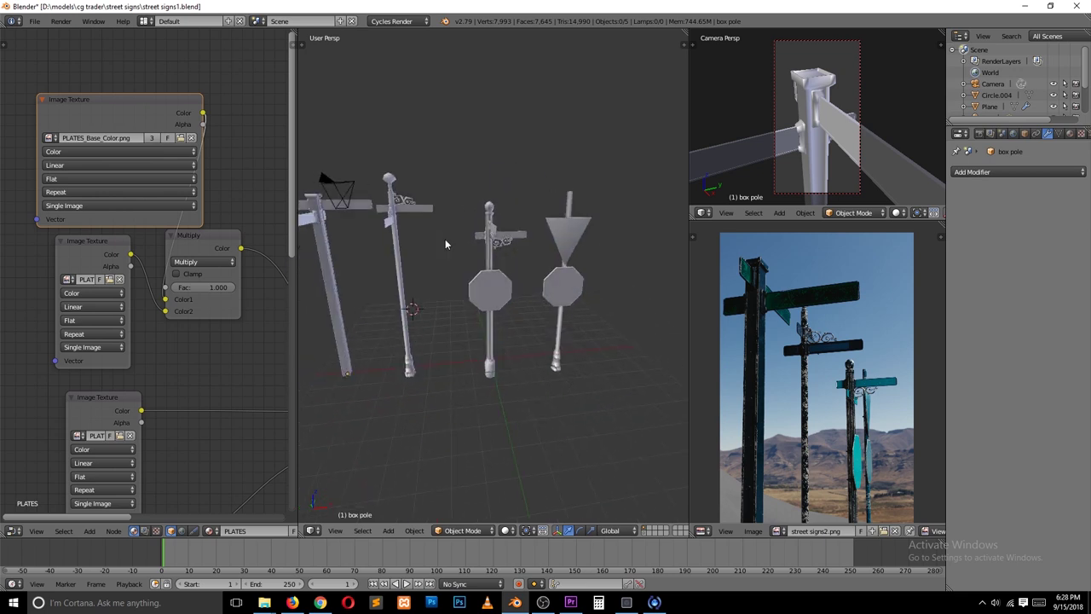
scroll(445, 244, "up", 3)
key("a")
key("a")
scroll(573, 208, "down", 3)
mouse_move(573, 208)
middle_mouse_down()
mouse_move(502, 240)
mouse_move(512, 213)
mouse_move(541, 254)
middle_mouse_up()
scroll(517, 200, "up", 3)
right_click(520, 201)
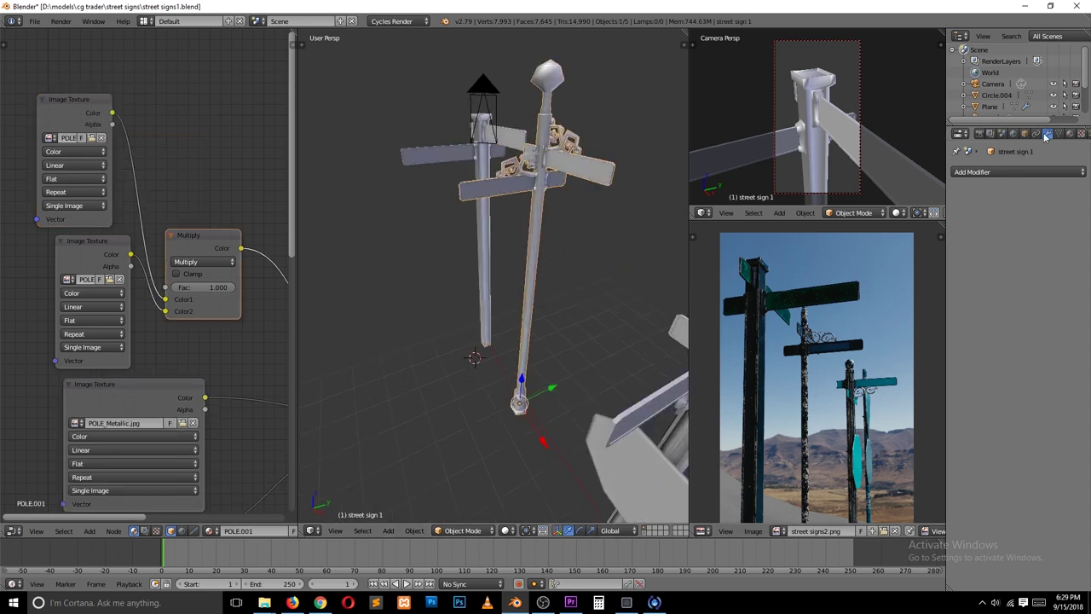
middle_click_drag(592, 220, 648, 299)
right_click(656, 322)
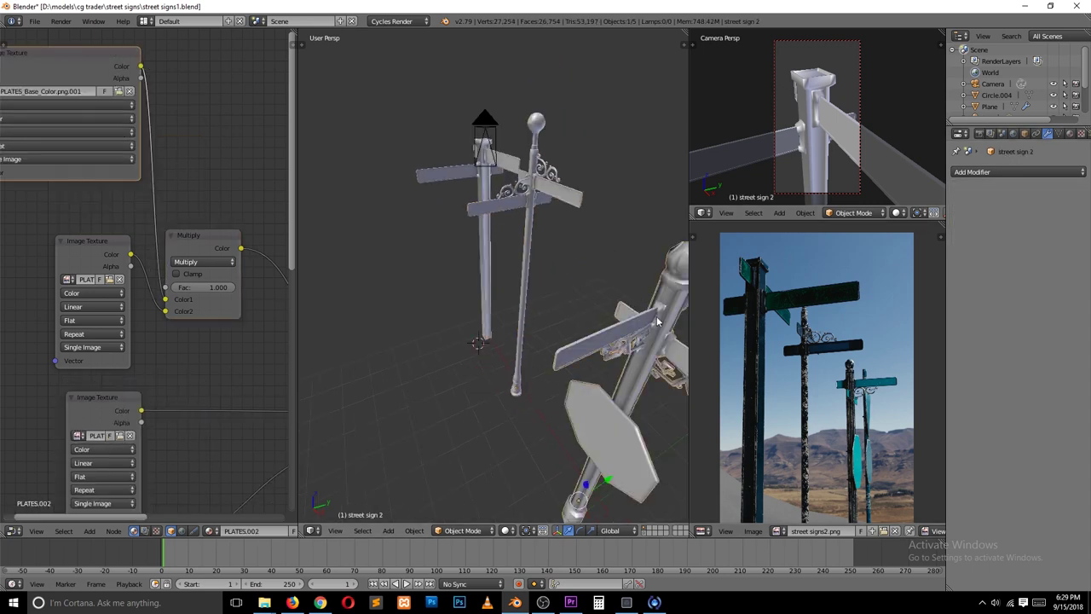
right_click(420, 183)
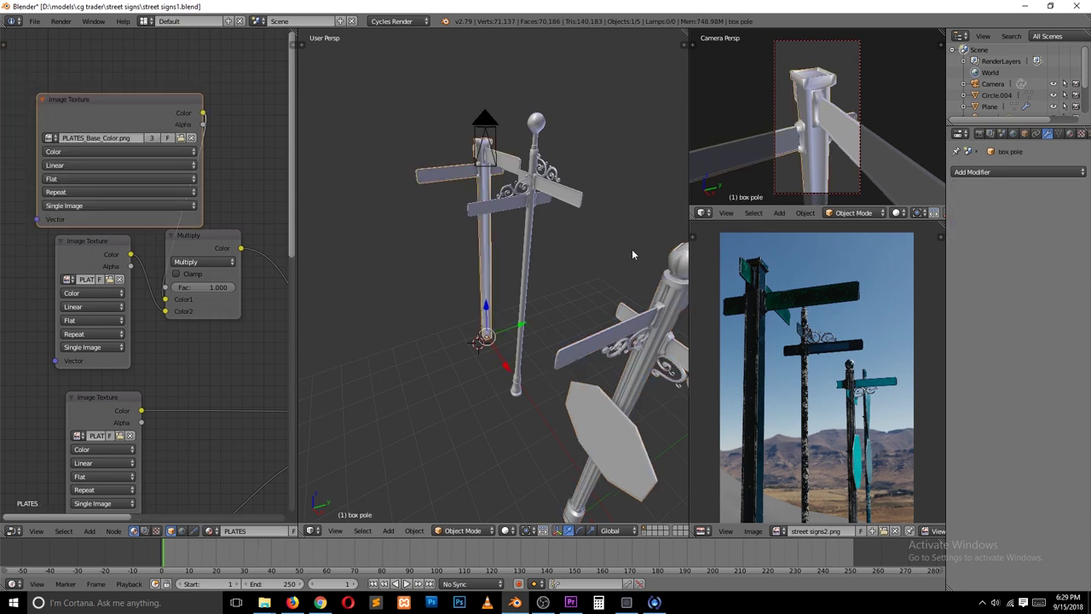
Zoom out over the whole scene, deselect everything and turn the four posts to face forward.
scroll(544, 248, "down", 2)
middle_click_drag(545, 247, 597, 281)
key("a")
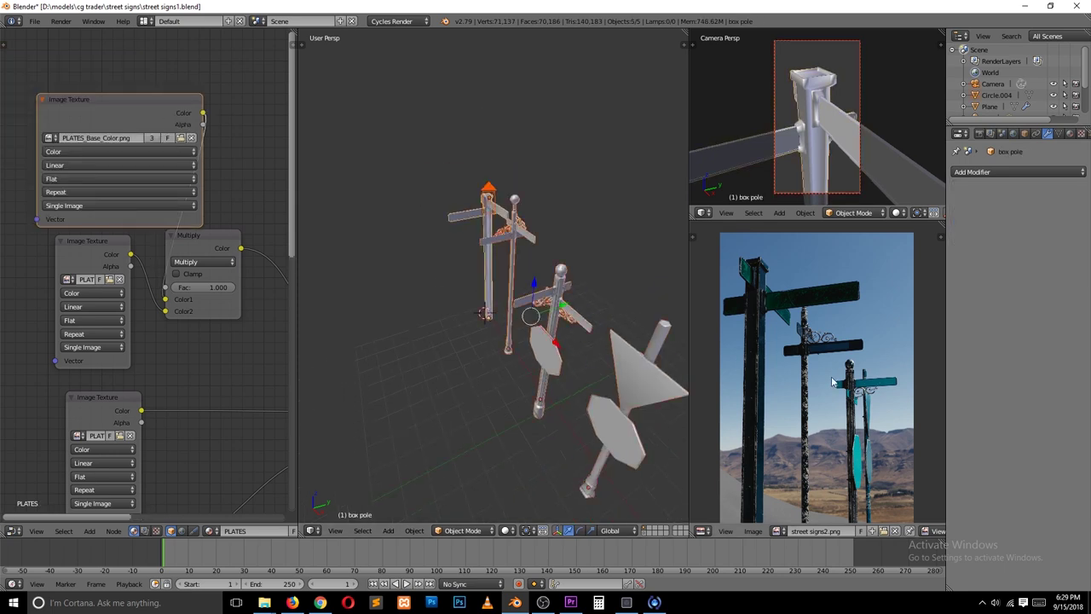
scroll(832, 381, "up", 1)
scroll(836, 423, "up", 2)
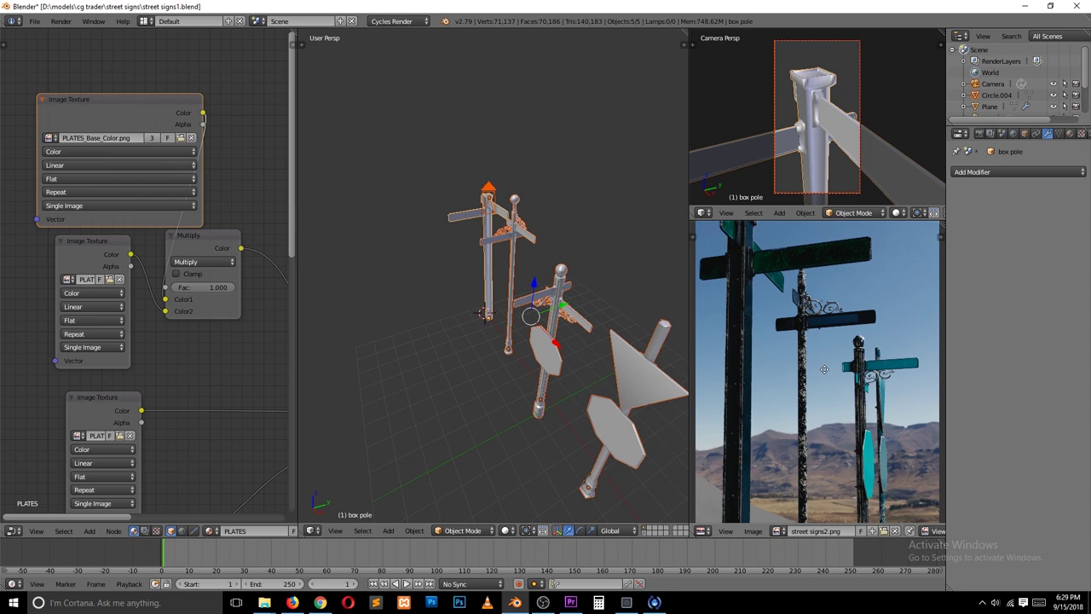
scroll(578, 273, "up", 2)
scroll(578, 269, "down", 1)
key("a")
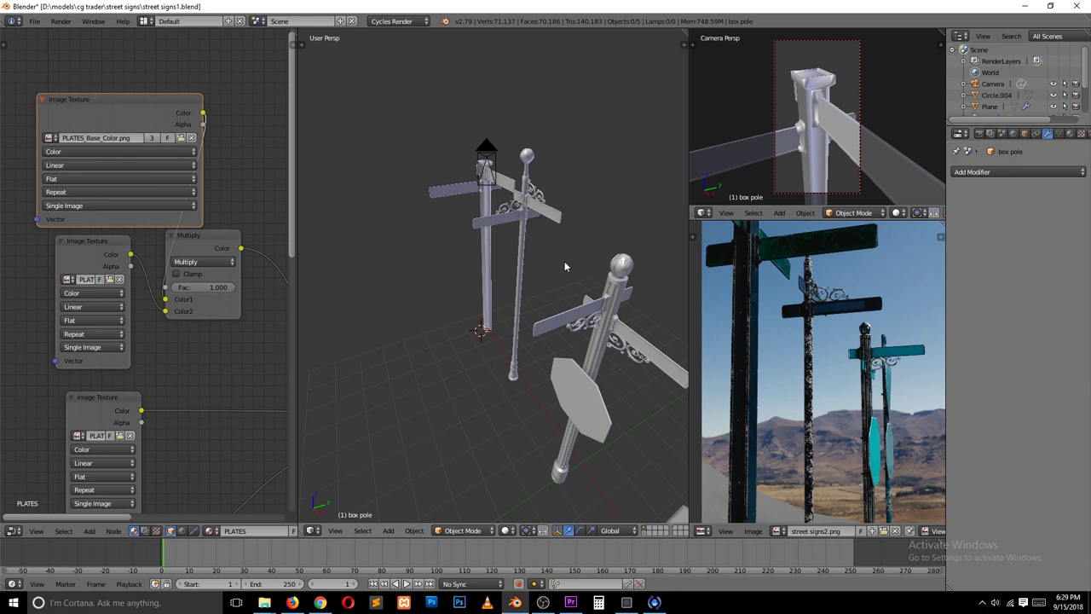
middle_click_drag(564, 266, 555, 286)
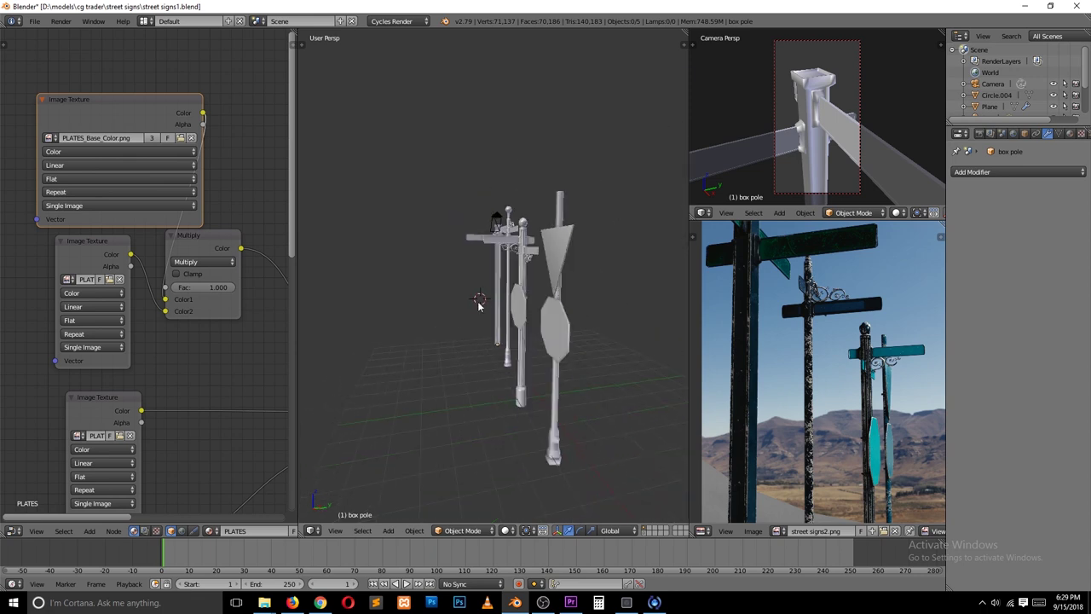
middle_click_drag(479, 305, 503, 311)
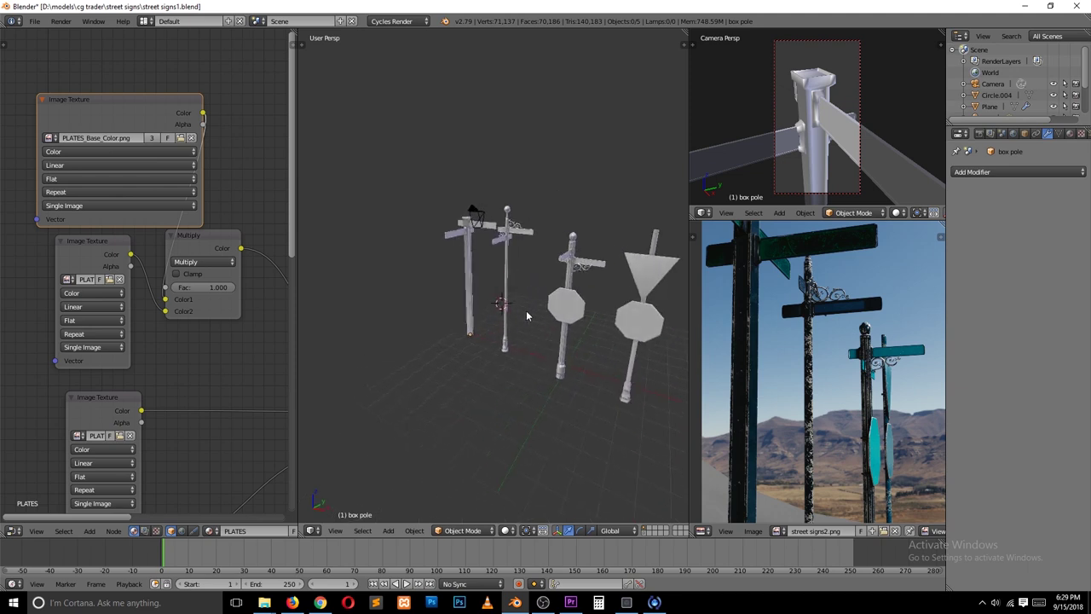
Switch the viewport to Rendered shading and orbit in for a low close-up of a sign post.
left_click(508, 530)
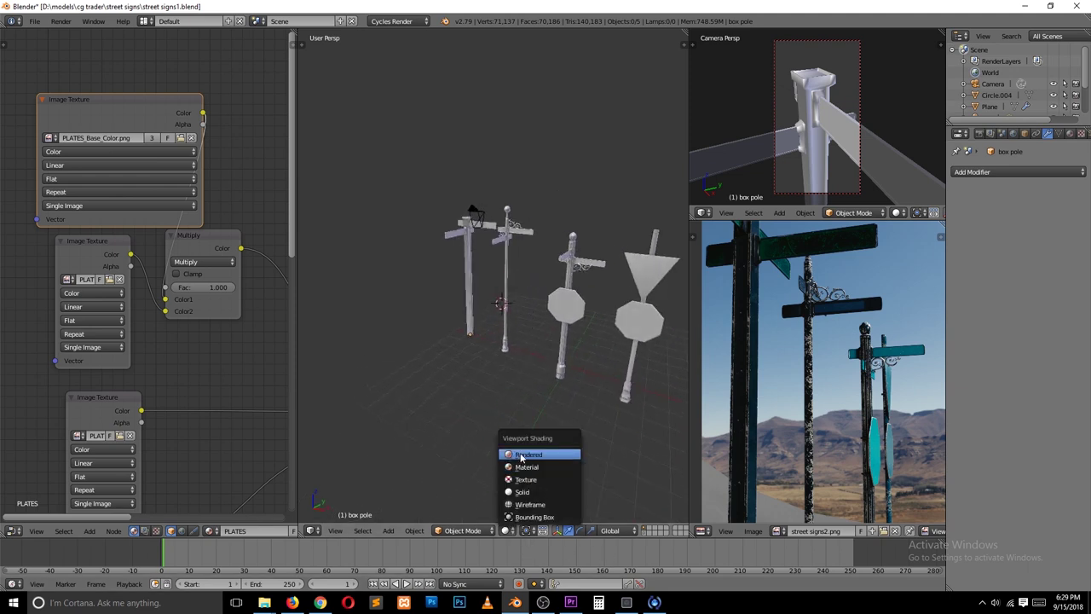
key("Return")
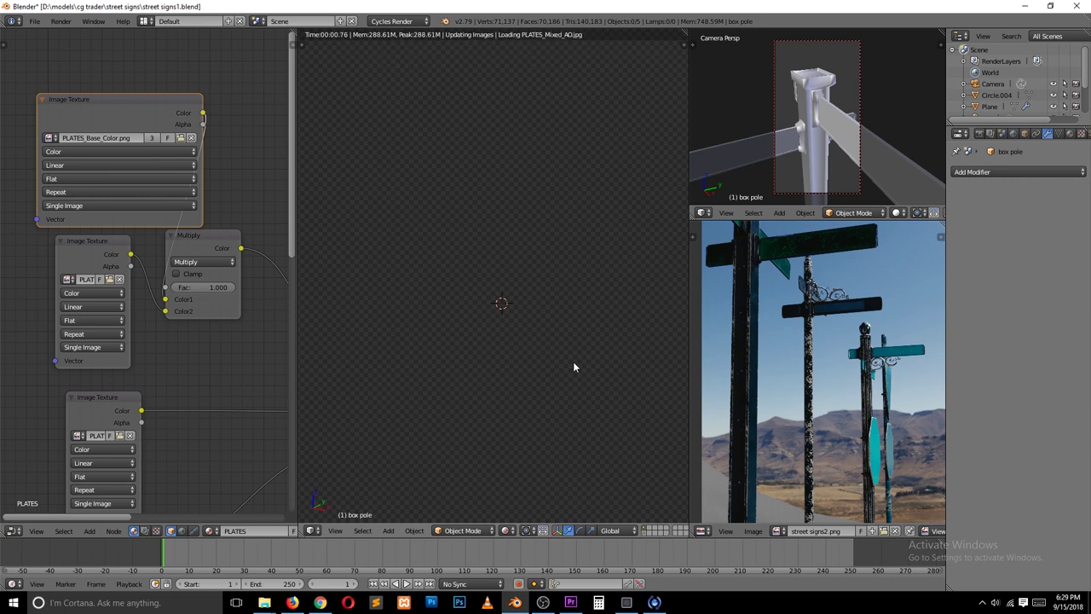
scroll(574, 366, "up", 1)
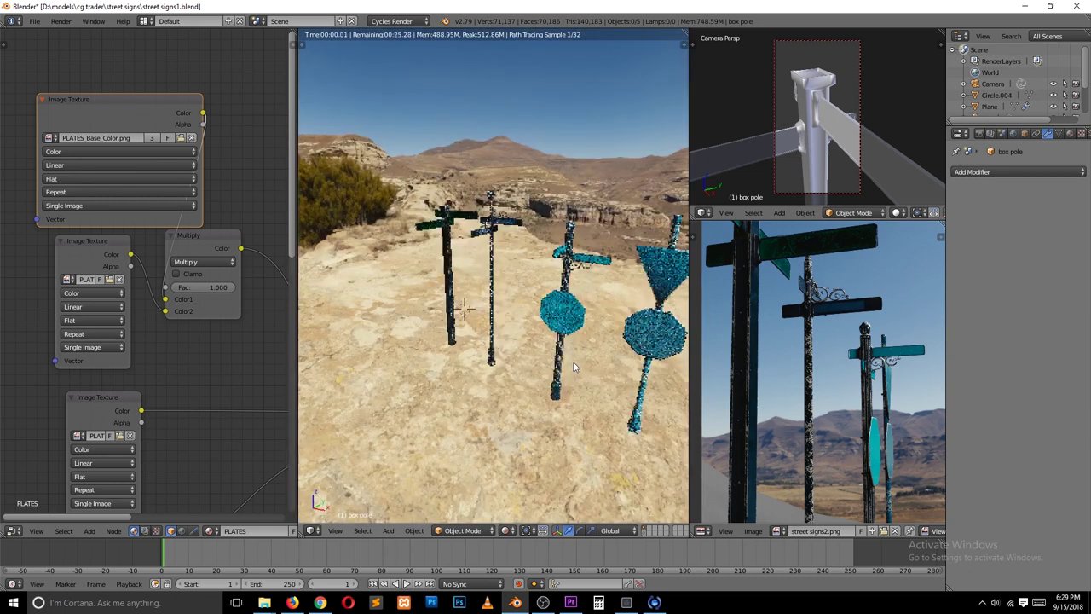
scroll(574, 363, "up", 1)
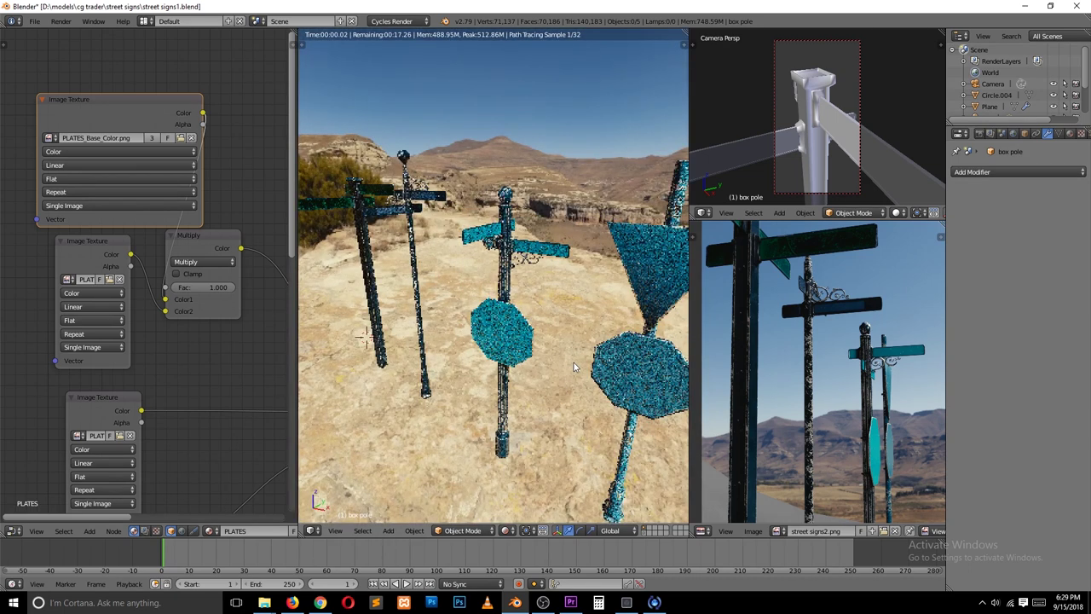
scroll(574, 362, "up", 1)
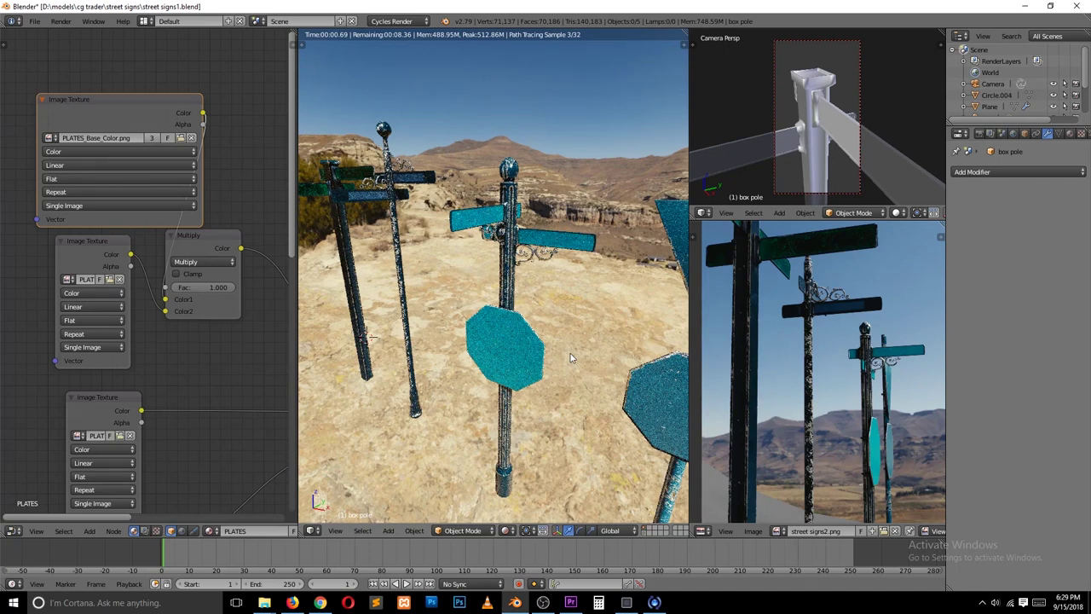
middle_click_drag(572, 358, 466, 241)
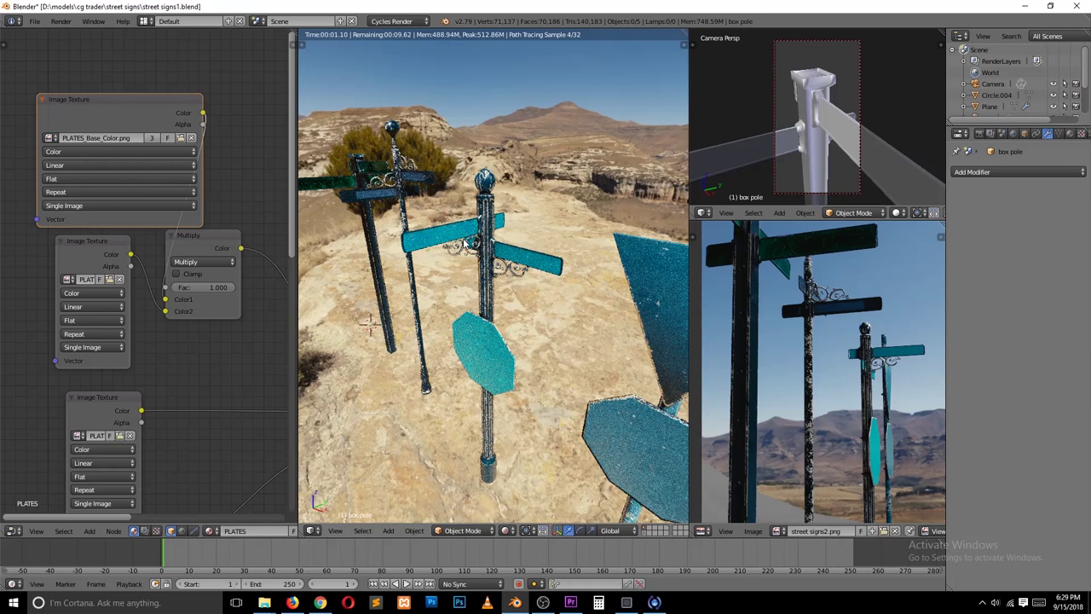
middle_click_drag(466, 240, 592, 245)
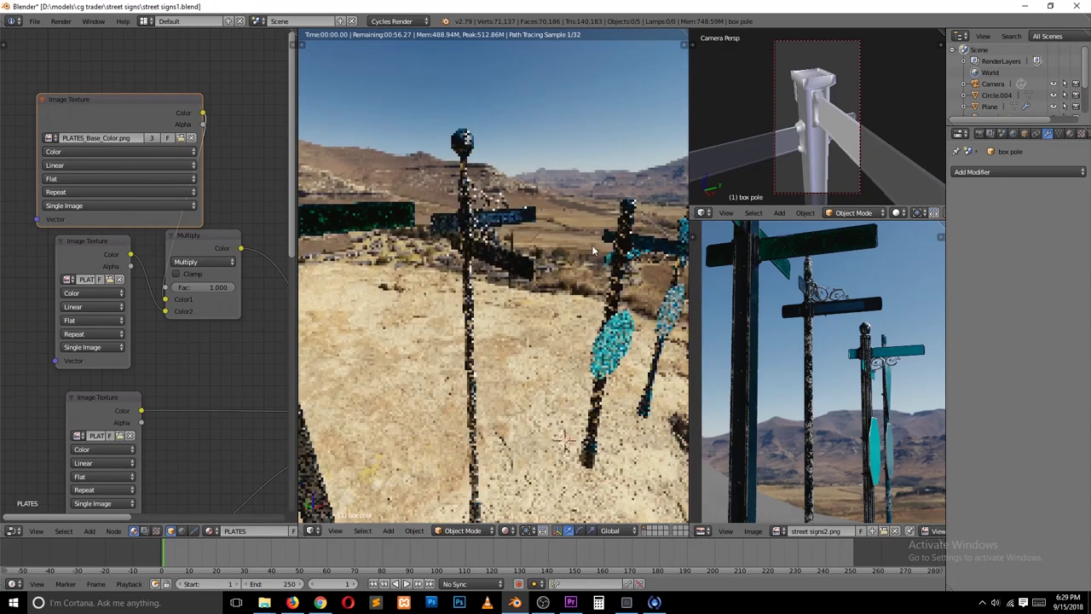
middle_click_drag(592, 245, 535, 294)
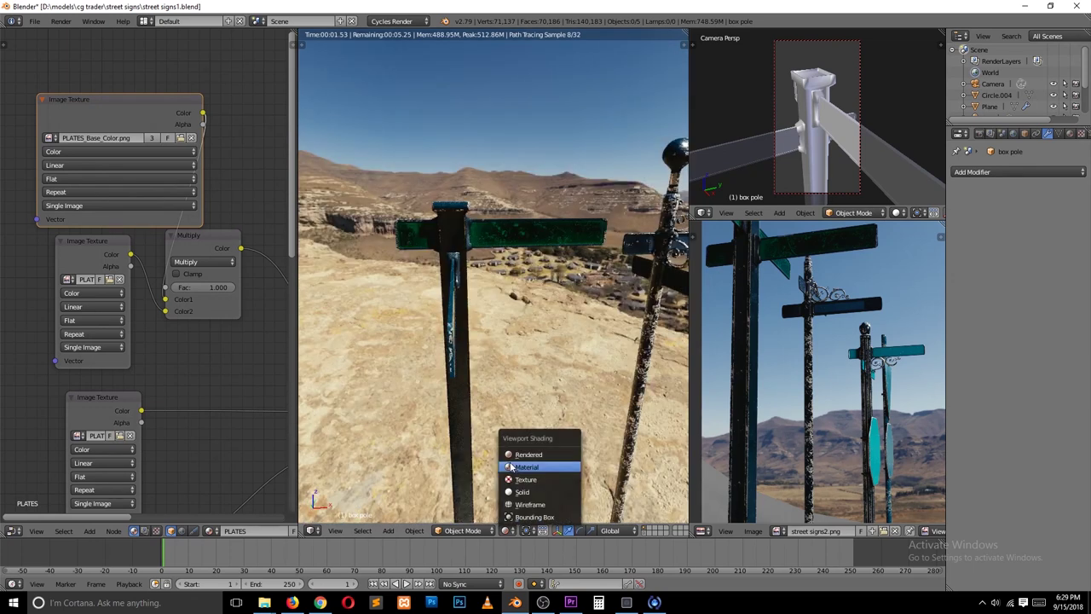
left_click(511, 468)
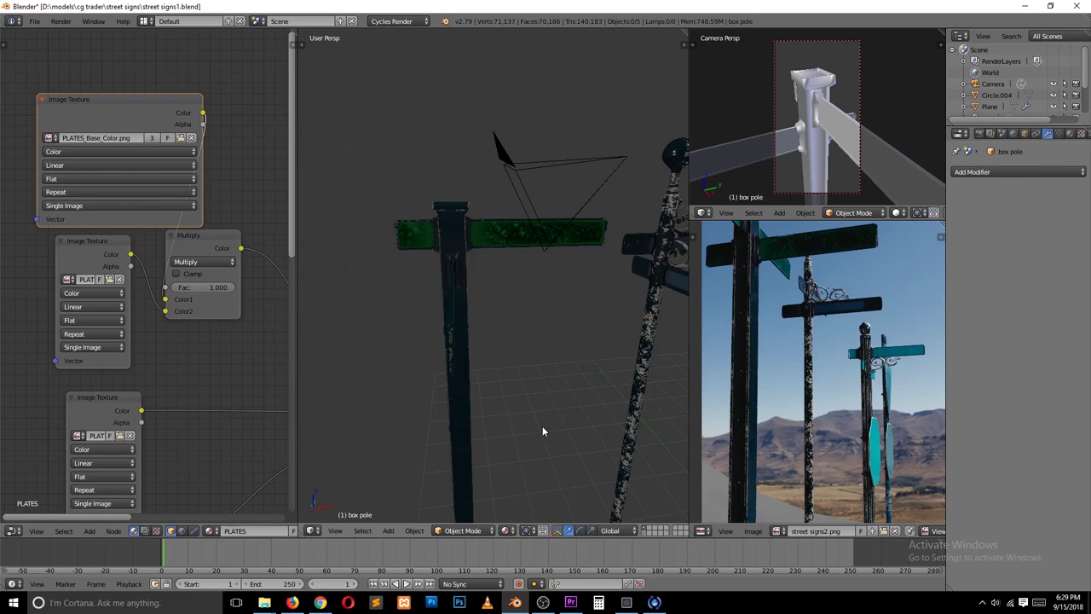
scroll(542, 425, "down", 5)
middle_click_drag(525, 413, 457, 397)
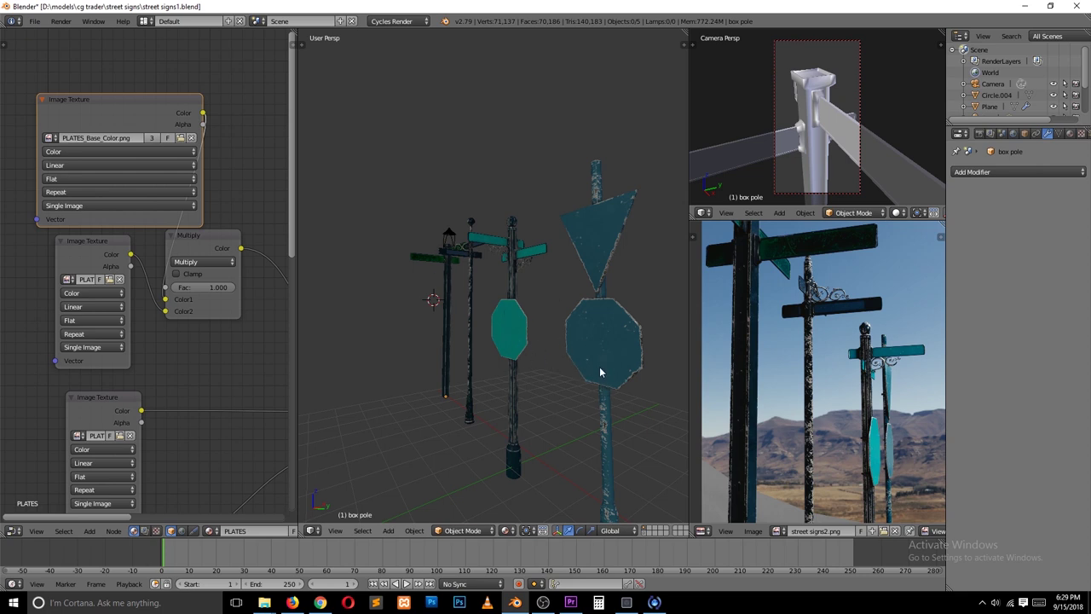
scroll(601, 373, "up", 2)
scroll(526, 368, "down", 2)
scroll(526, 368, "up", 2)
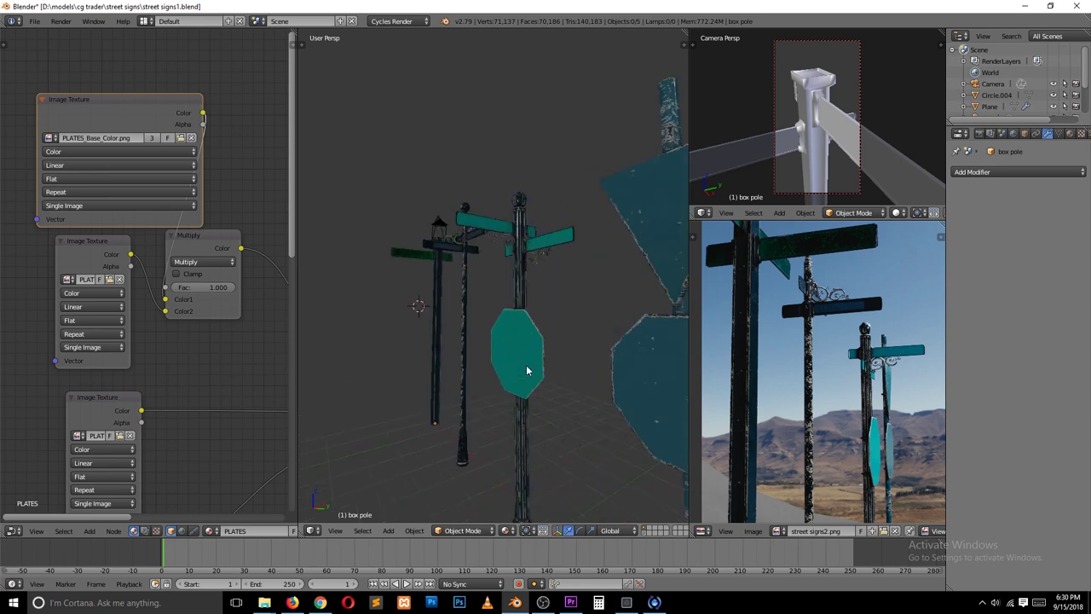
scroll(526, 369, "down", 3)
scroll(526, 365, "up", 1)
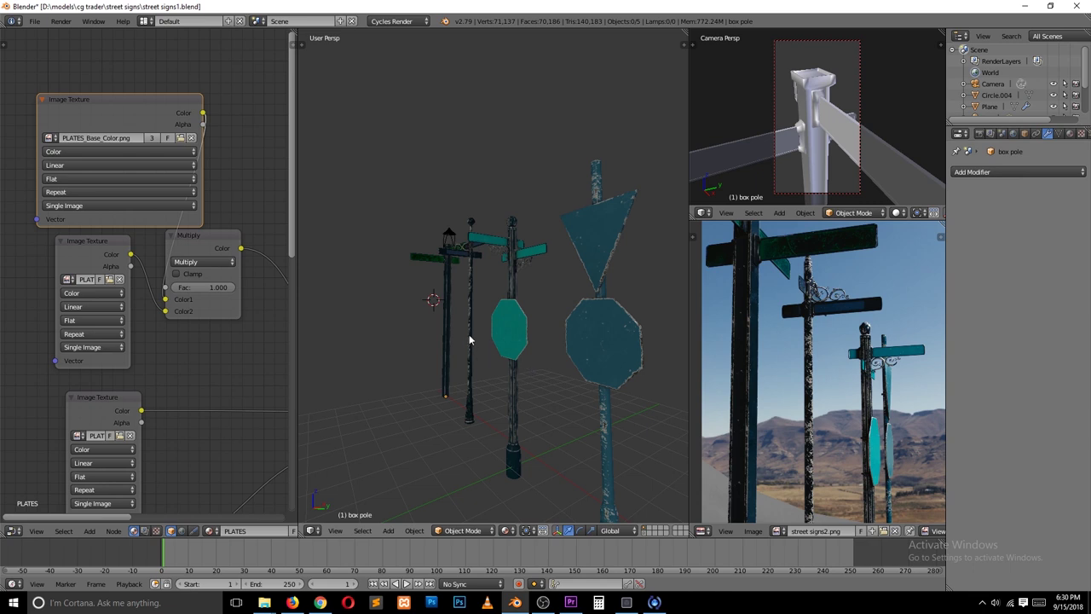
middle_click_drag(469, 341, 522, 364)
key("KP_6")
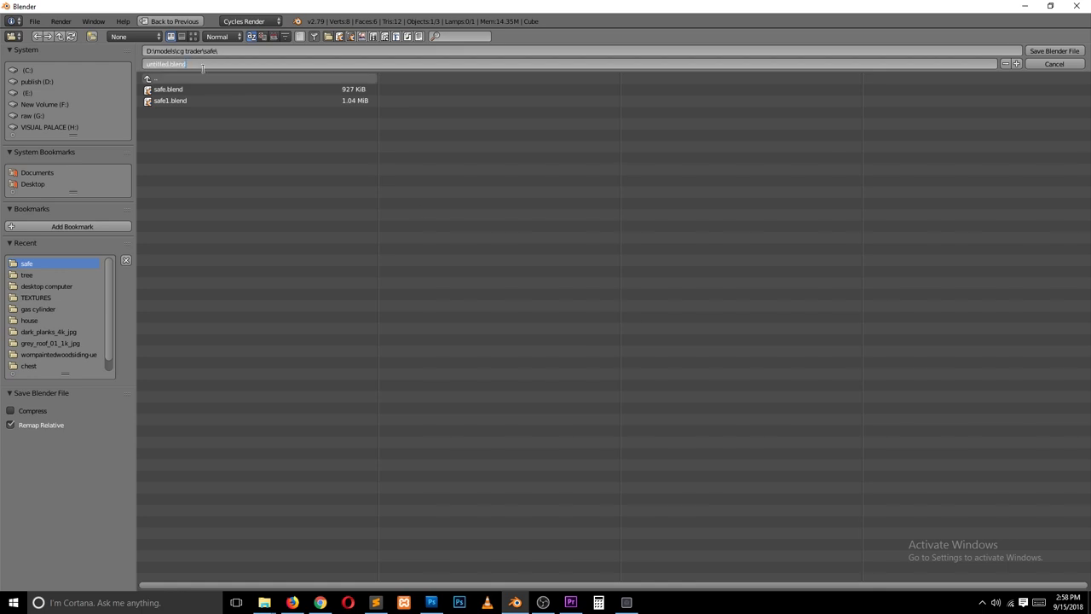
Save the file as 'street signs.blend' and delete the default cube.
type("street signs")
key("Return")
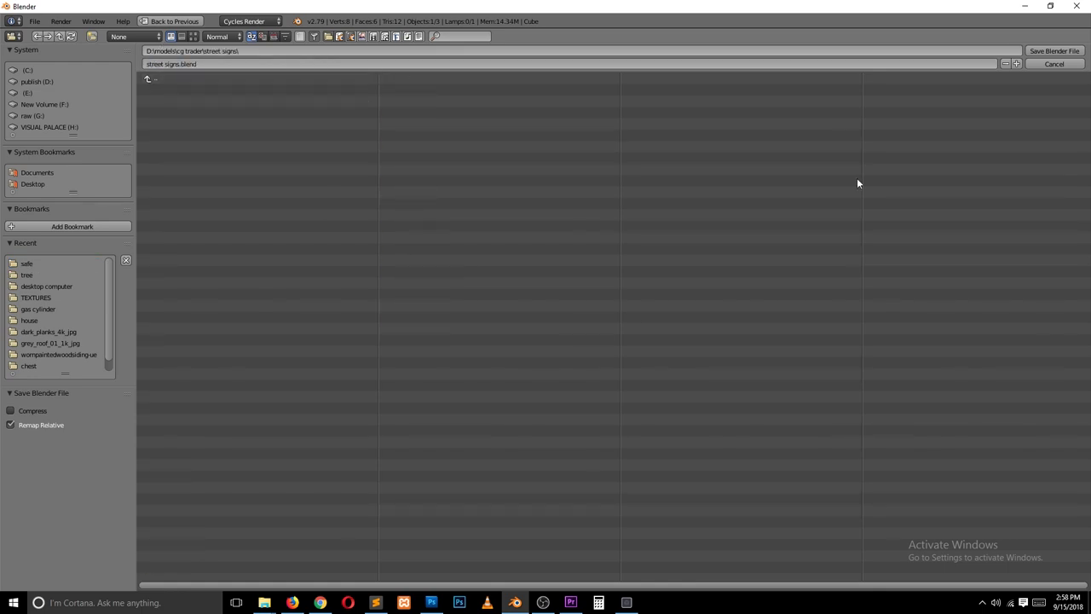
key("x")
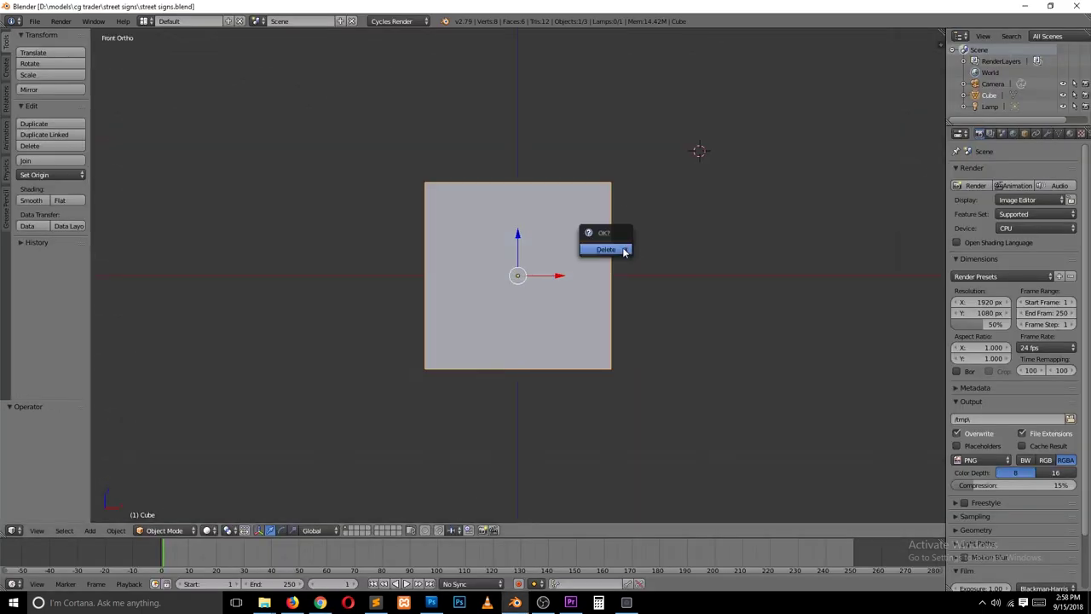
left_click(623, 248)
Split off an image editor showing street-signs-textures.jpg, hide the tool shelf and place the 3D cursor.
left_click_drag(943, 31, 526, 77)
left_click(537, 530)
left_click(585, 458)
left_click(667, 530)
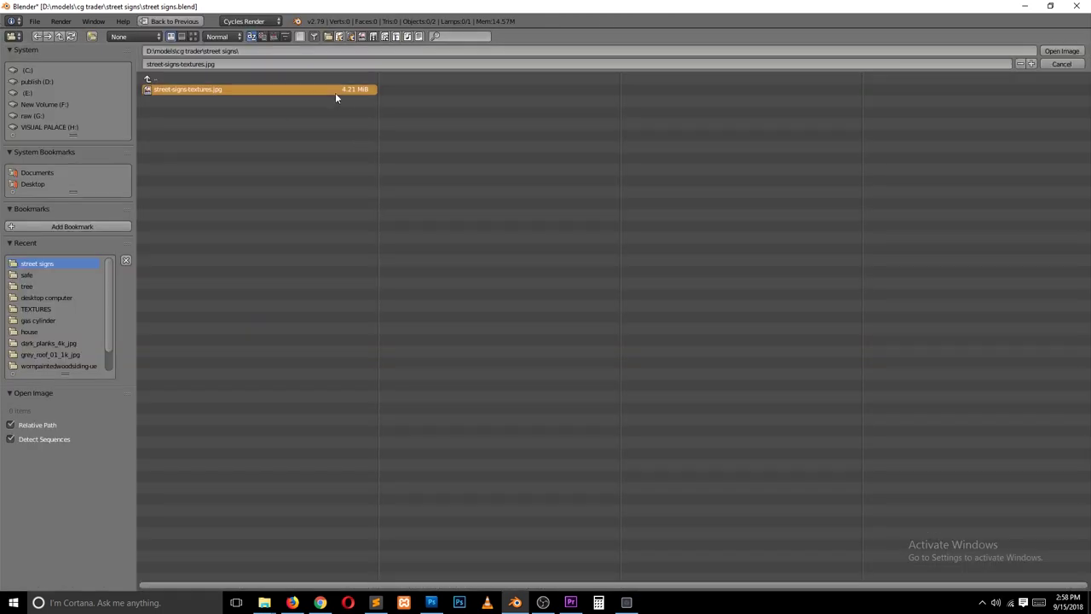
double_click(335, 89)
key("t")
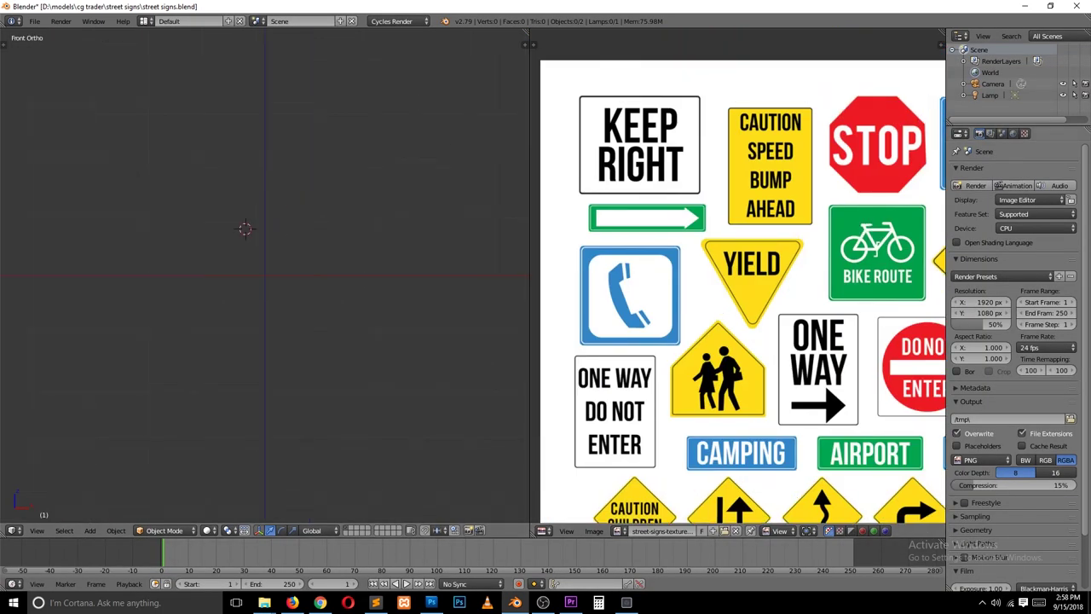
left_click(267, 273)
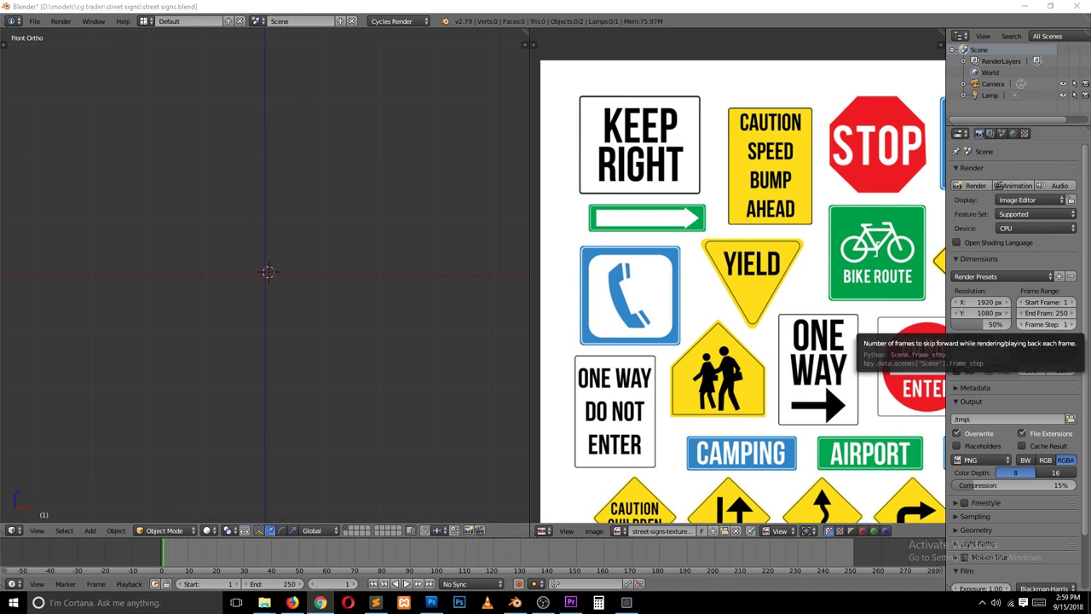
Add a plane at the 3D cursor and frame it in top orthographic view.
key("KP_7")
key("KP_5")
key("shift+a")
left_click(295, 271)
key("KP_1")
key("KP_5")
key("KP_Decimal")
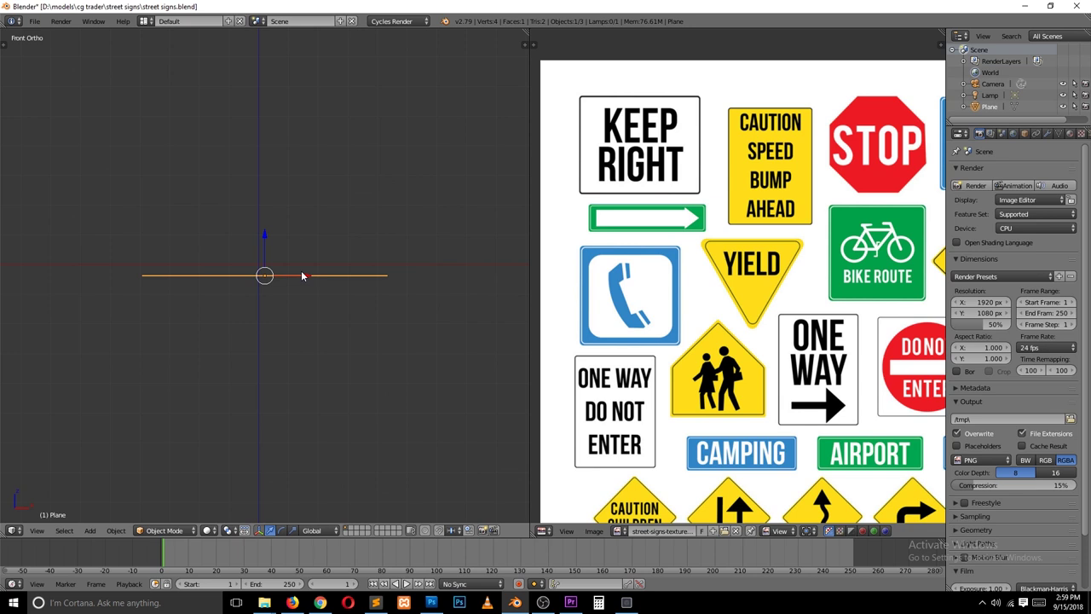
key("KP_7")
In Edit Mode, add two loop cuts scaled apart and select all faces in face mode.
key("Tab")
key("ctrl+r")
left_click(142, 228)
key("s")
left_click(312, 102)
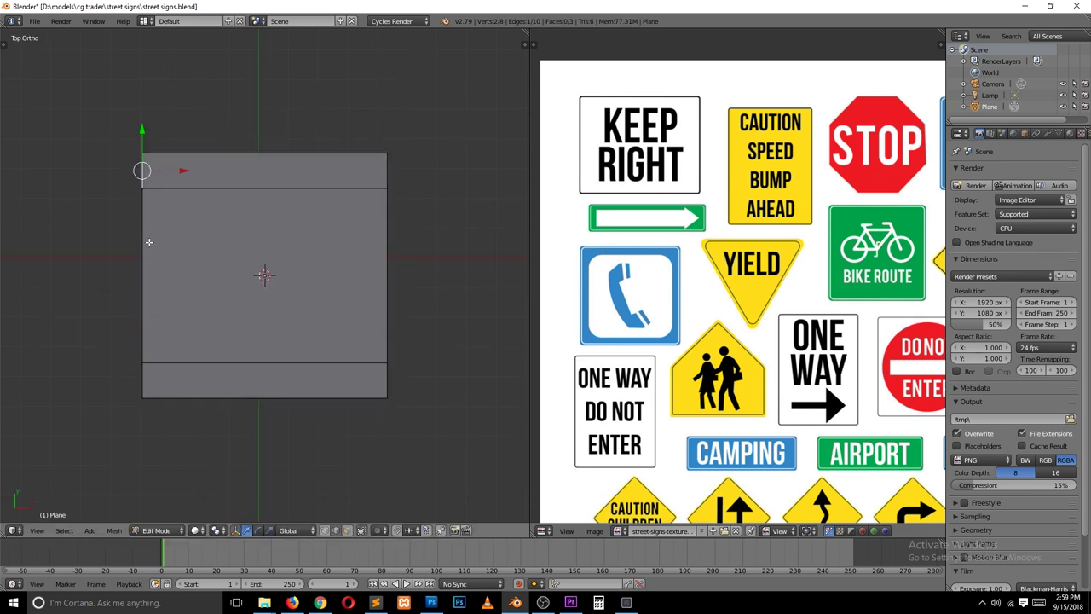
key("ctrl+Tab")
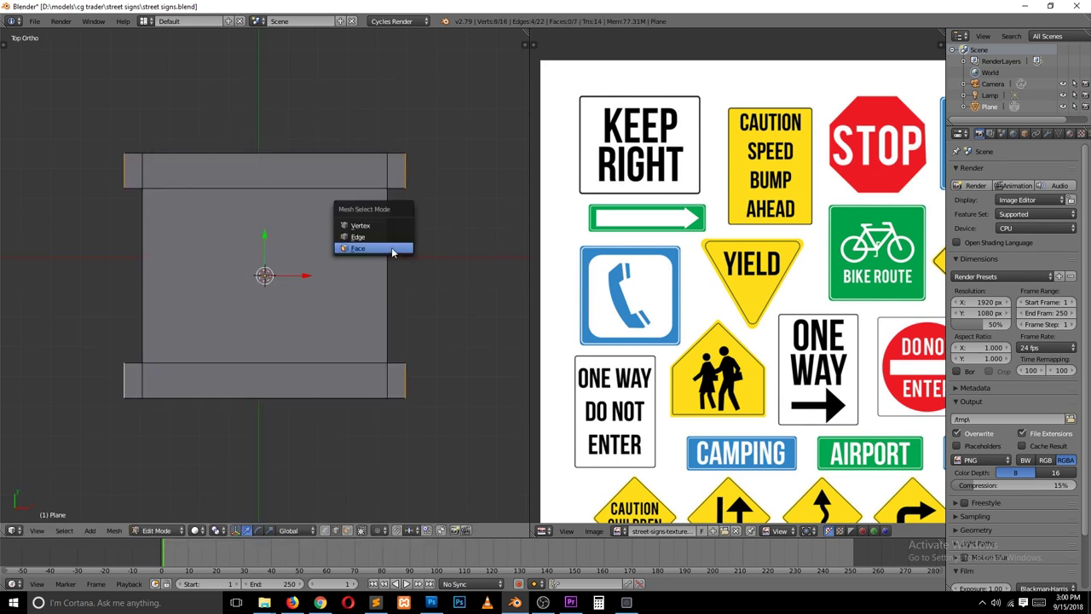
left_click(395, 244)
key("a")
scroll(343, 243, "down", 2)
key("KP_1")
Extrude the faces upward into the tall post and show the transform sidebar.
key("e")
left_click(385, 307)
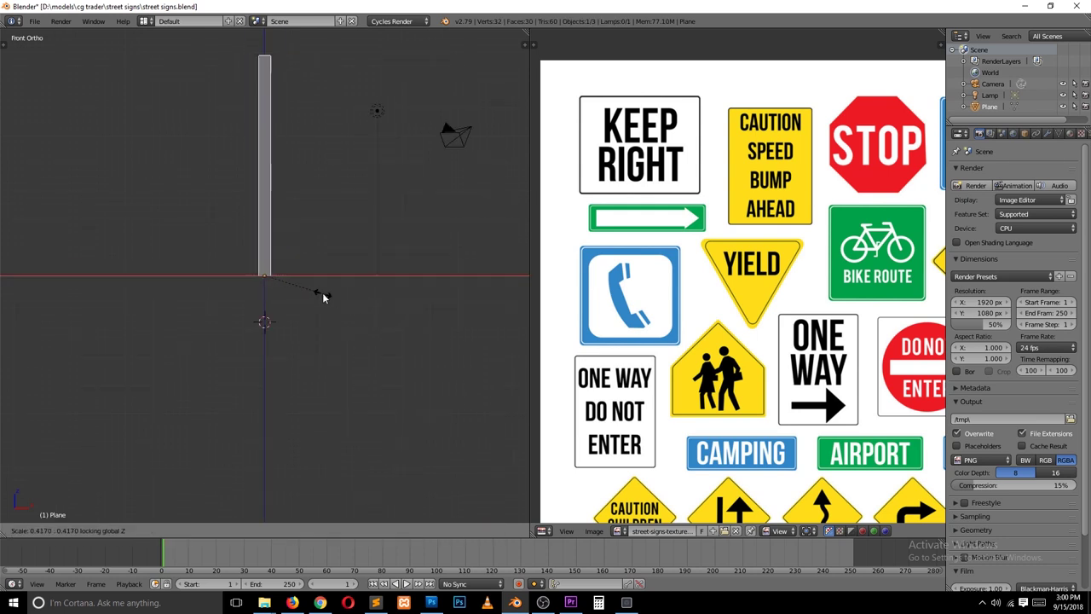
key("Tab")
key("n")
key("n")
middle_click_drag(349, 401, 292, 370)
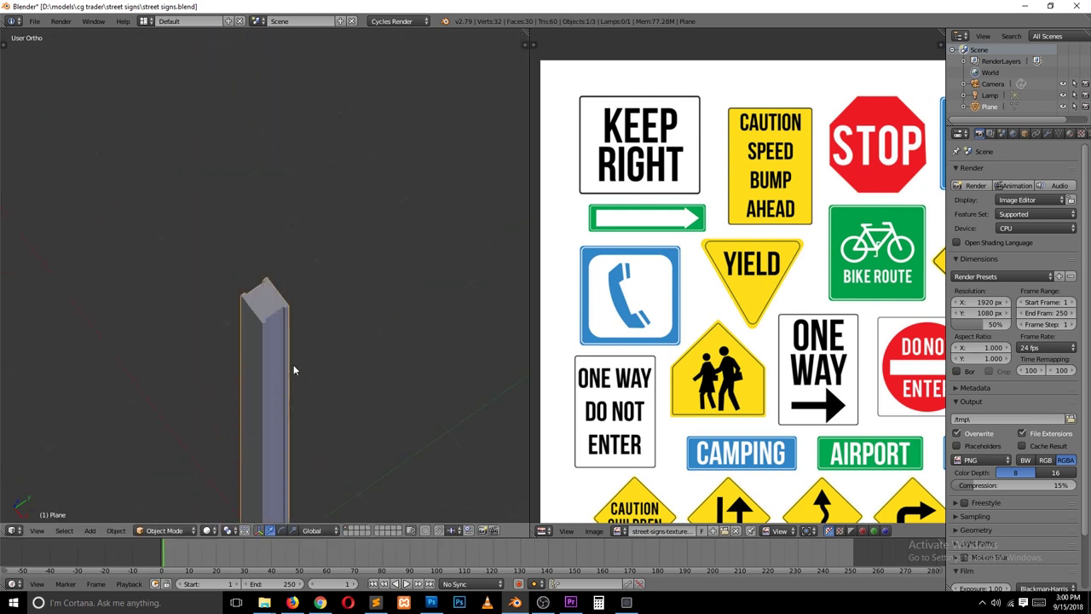
Extrude the post's top face upward to start the cap.
key("Tab")
key("KP_1")
scroll(307, 385, "up", 3)
key("e")
left_click(275, 187)
middle_click_drag(275, 188, 375, 254)
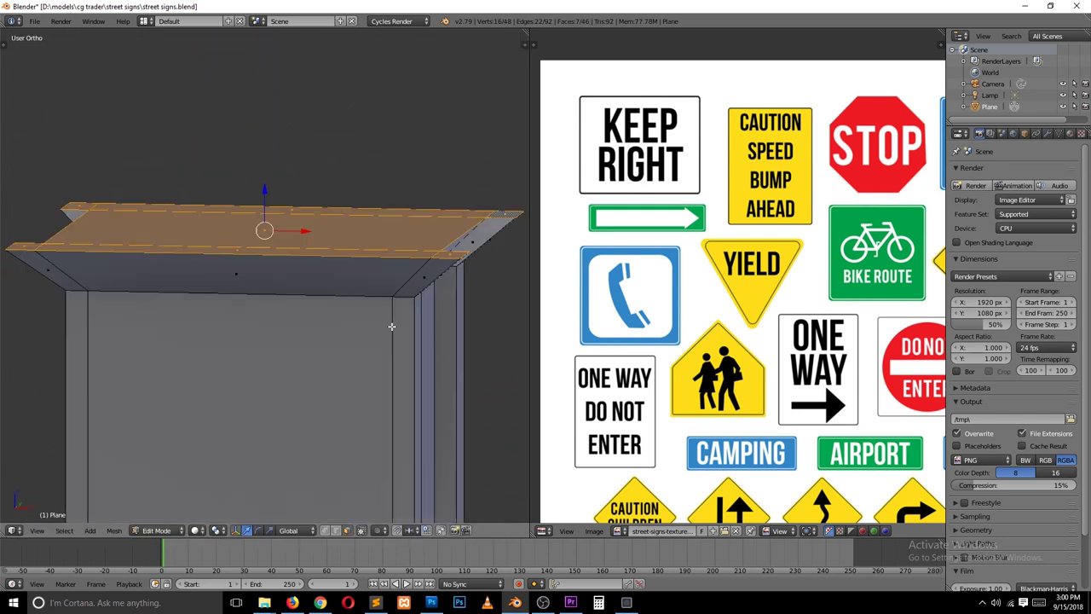
Inset the top face to form the cap, then clear the selection and view from the right.
key("KP_7")
key("i")
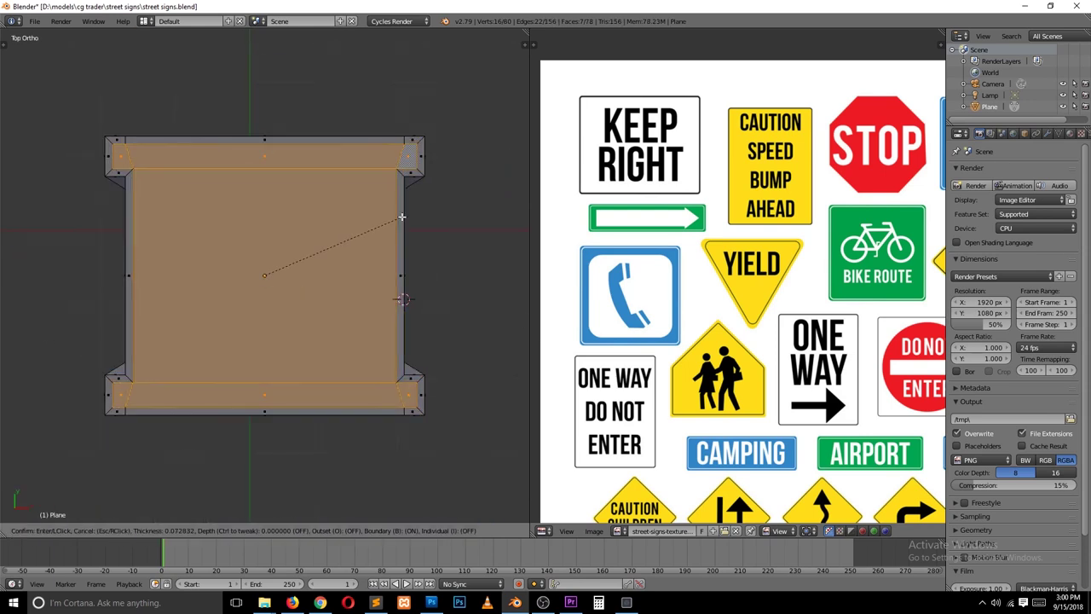
left_click(207, 214)
key("e")
mouse_move(207, 214)
middle_mouse_down()
mouse_move(348, 197)
mouse_move(370, 293)
middle_mouse_up()
right_click(348, 197)
key("a")
key("KP_3")
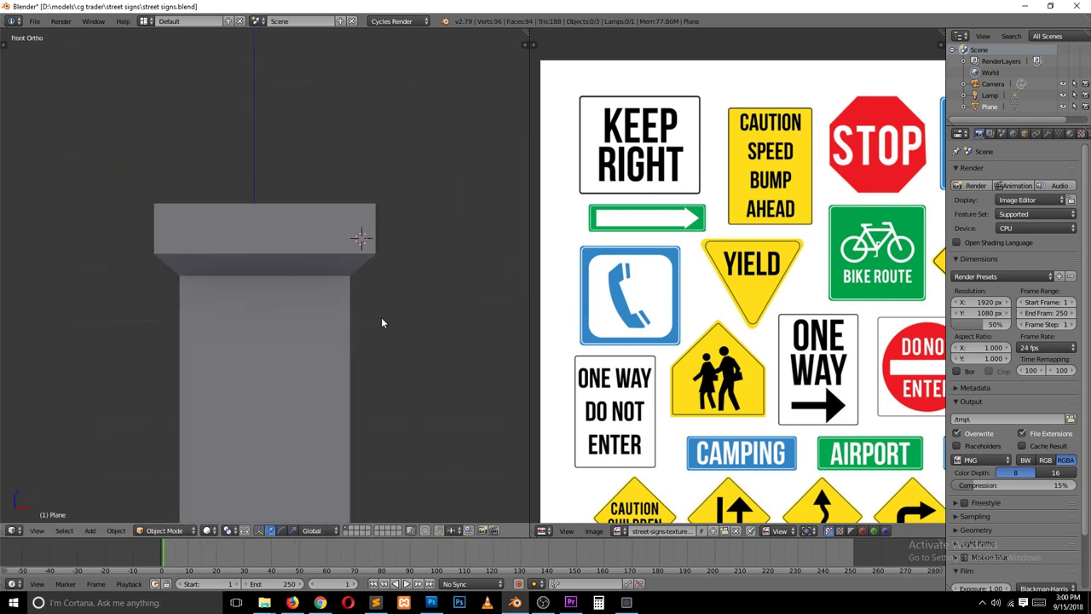
scroll(310, 359, "up", 1)
Add a plane, rotate it 90° on X and scale it onto the post's side face.
key("shift+a")
key("r")
key("x")
key("9")
key("0")
key("Return")
key("s")
left_click(324, 378)
key("s")
left_click(327, 280)
middle_click_drag(326, 280, 295, 309)
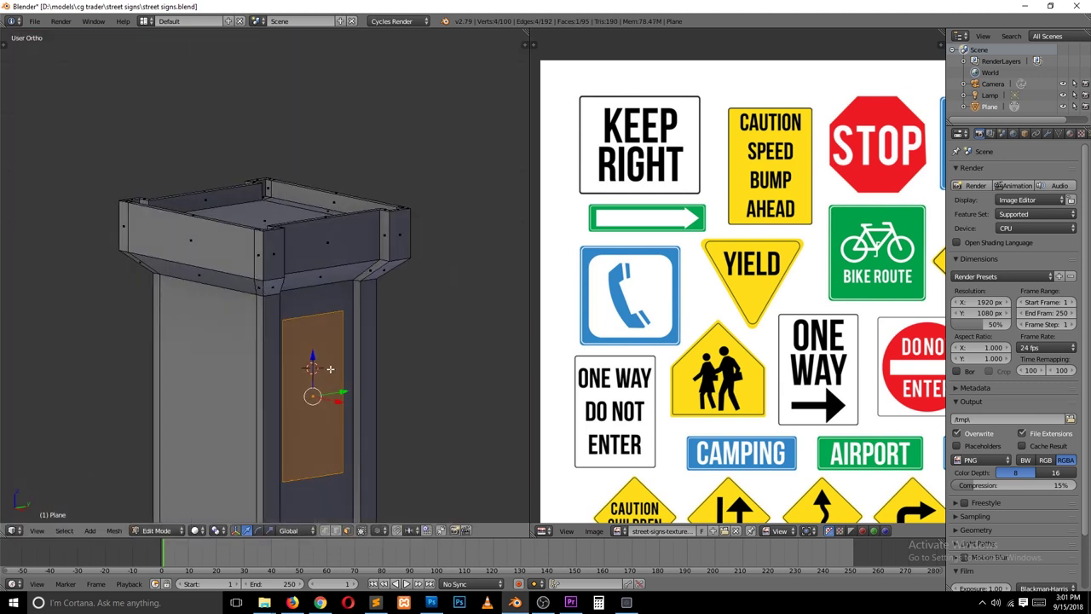
scroll(296, 308, "up", 3)
Extrude the face into a block, inset its front, then extrude and scale that front outward.
key("e")
left_click(375, 236)
middle_click_drag(375, 235, 383, 219)
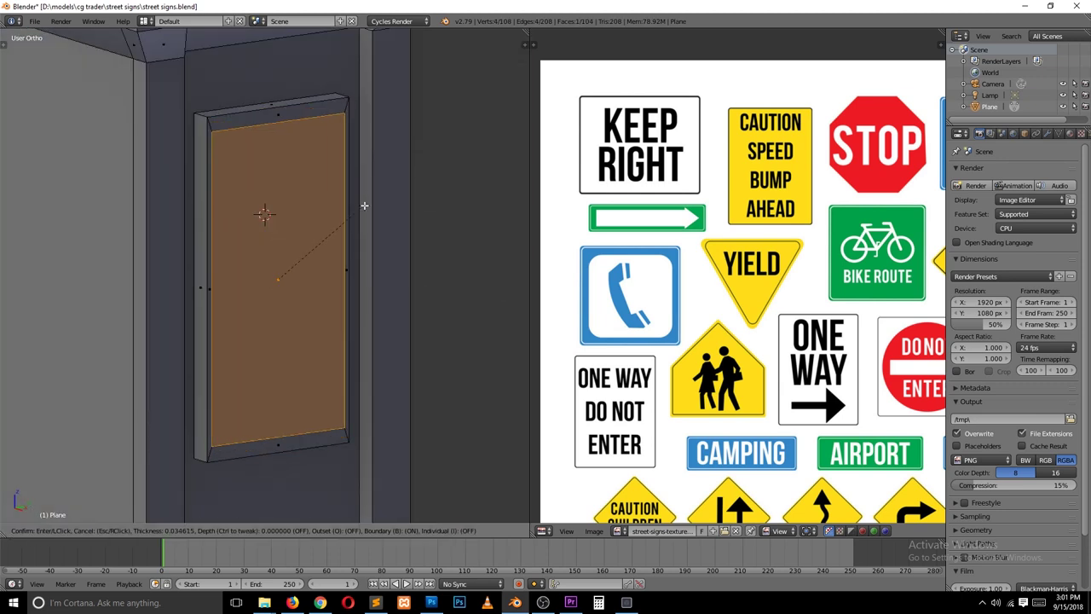
key("i")
left_click(319, 287)
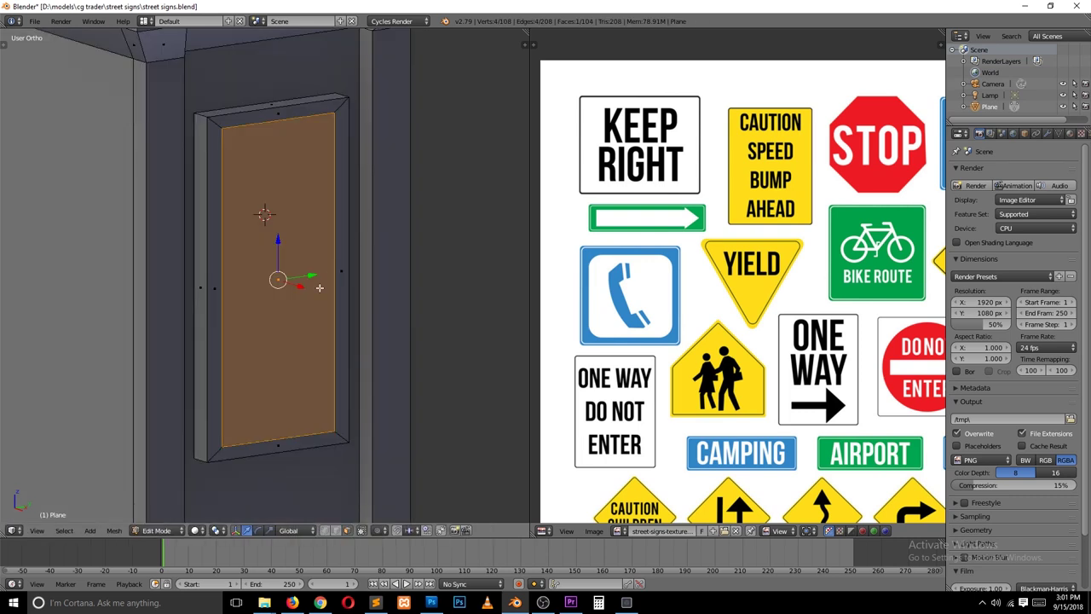
key("e")
left_click(406, 307)
middle_click_drag(253, 301, 365, 201)
key("s")
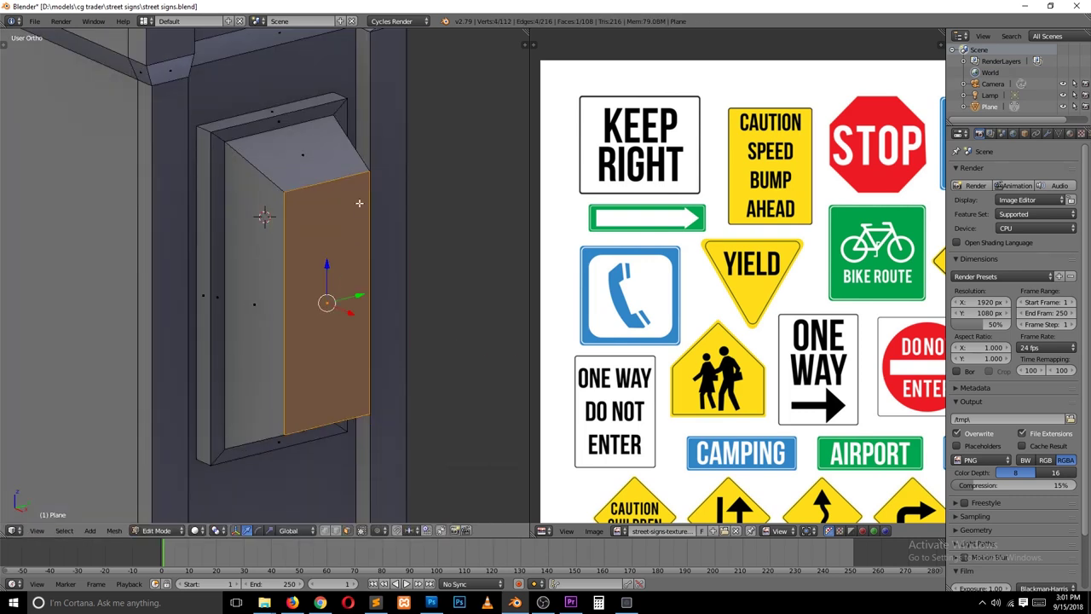
Add two loop cuts across the block and inset the middle band face.
key("ctrl+r")
scroll(292, 278, "up", 1)
left_click(331, 258)
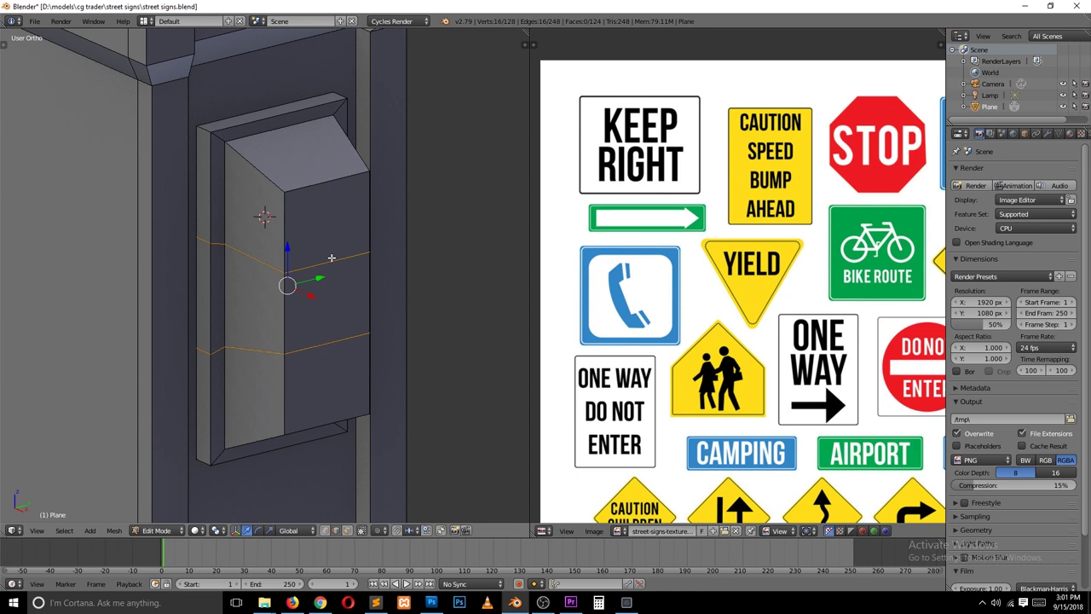
left_click(303, 294)
key("i")
left_click(319, 294)
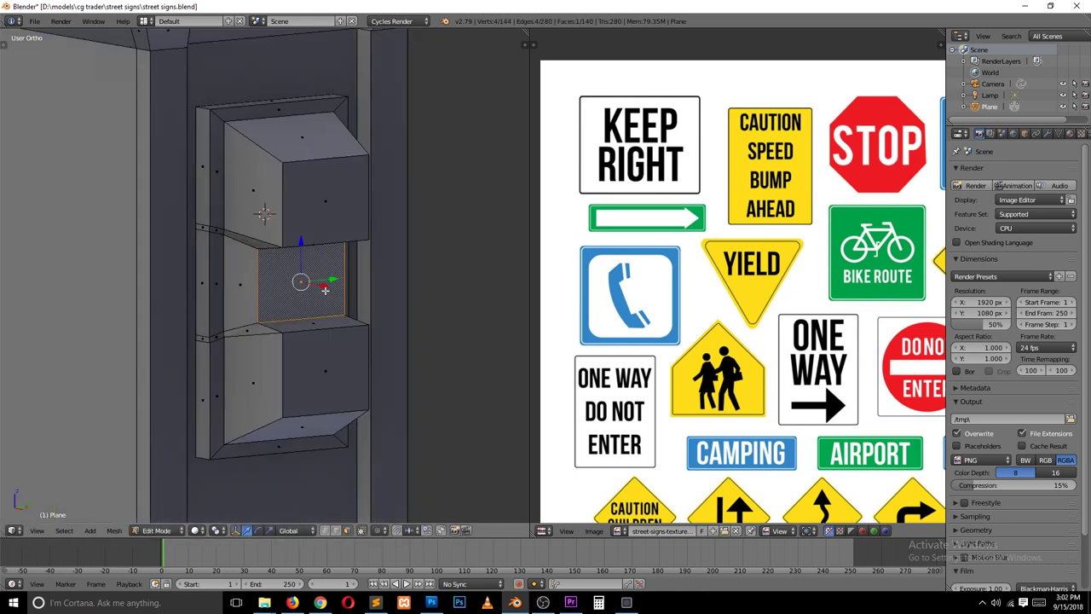
Push the vertical face strip into the block, inset it, and leave Edit Mode.
right_click(370, 228, "alt")
key("e")
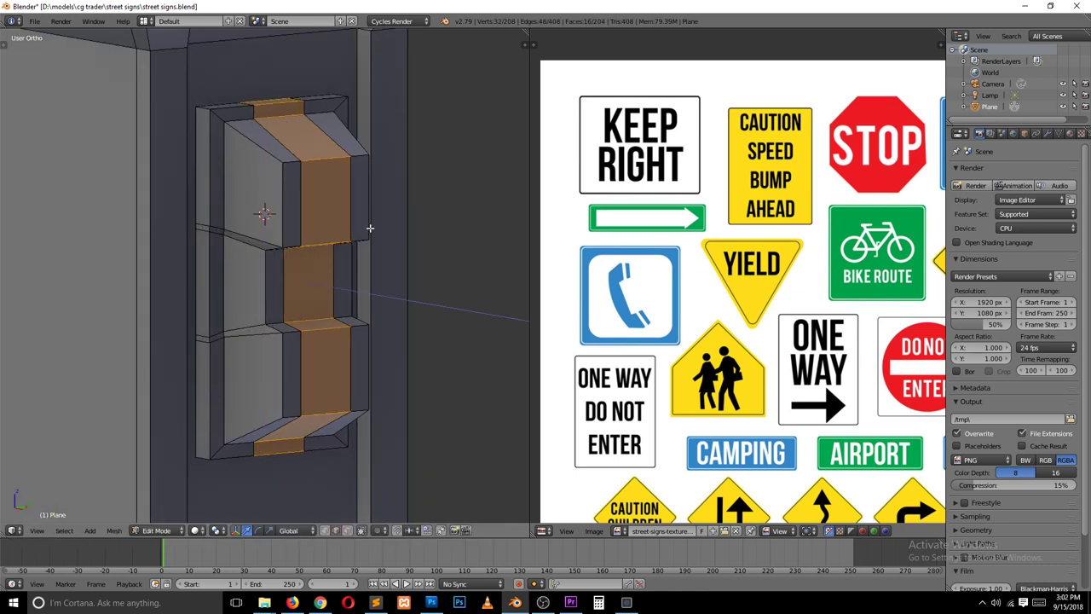
key("e")
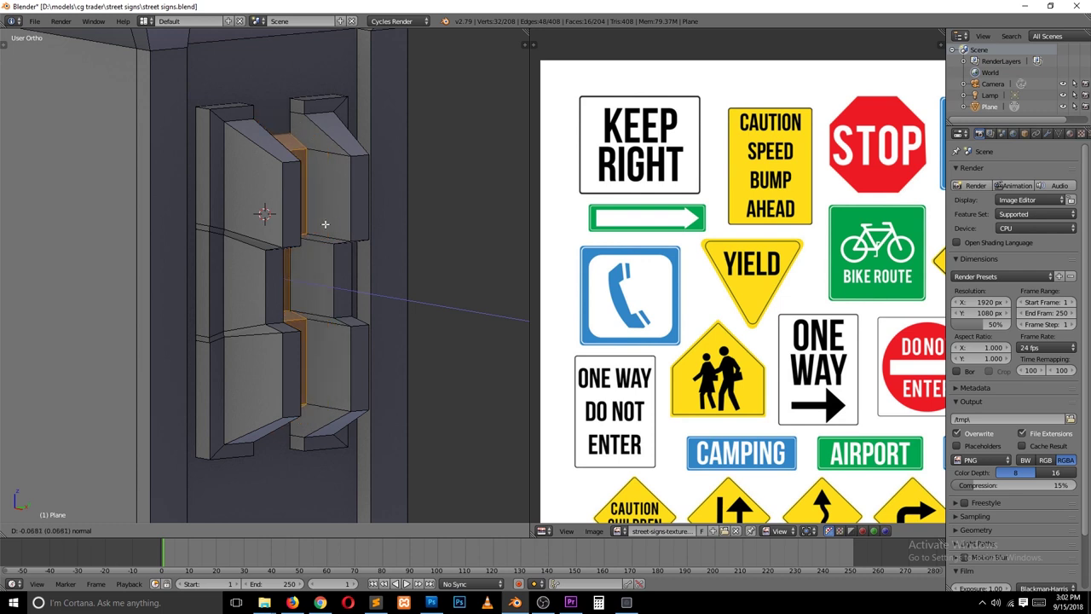
right_click(325, 225)
middle_click_drag(392, 244, 299, 153)
key("i")
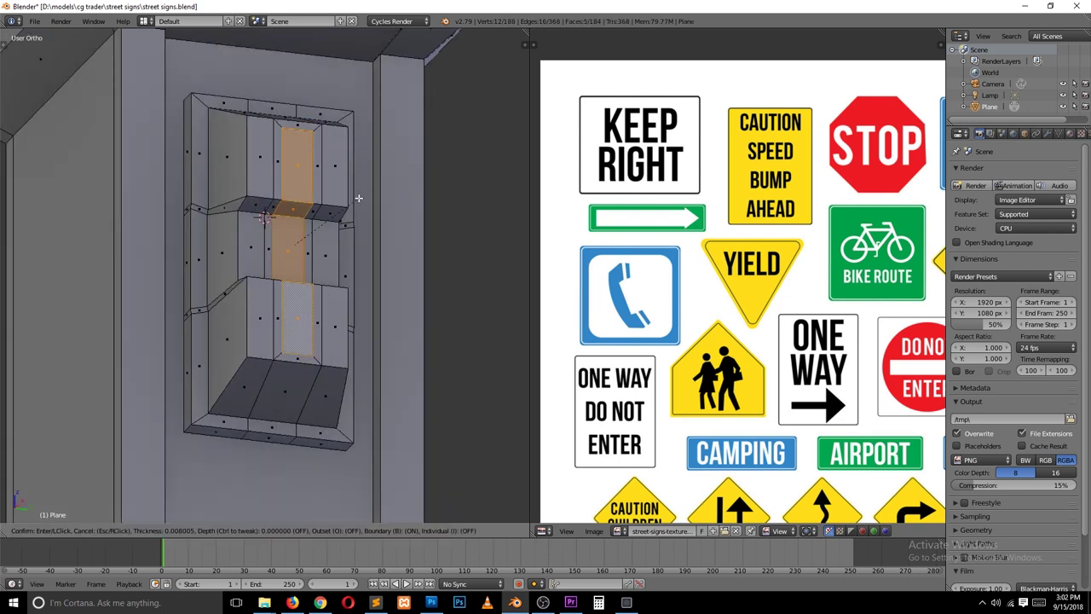
left_click(359, 198)
key("Tab")
middle_click_drag(358, 198, 356, 242)
scroll(356, 241, "down", 2)
Add a Bevel modifier to the post (width 0.1, 2 segments).
left_click(1048, 134)
left_click(1019, 171)
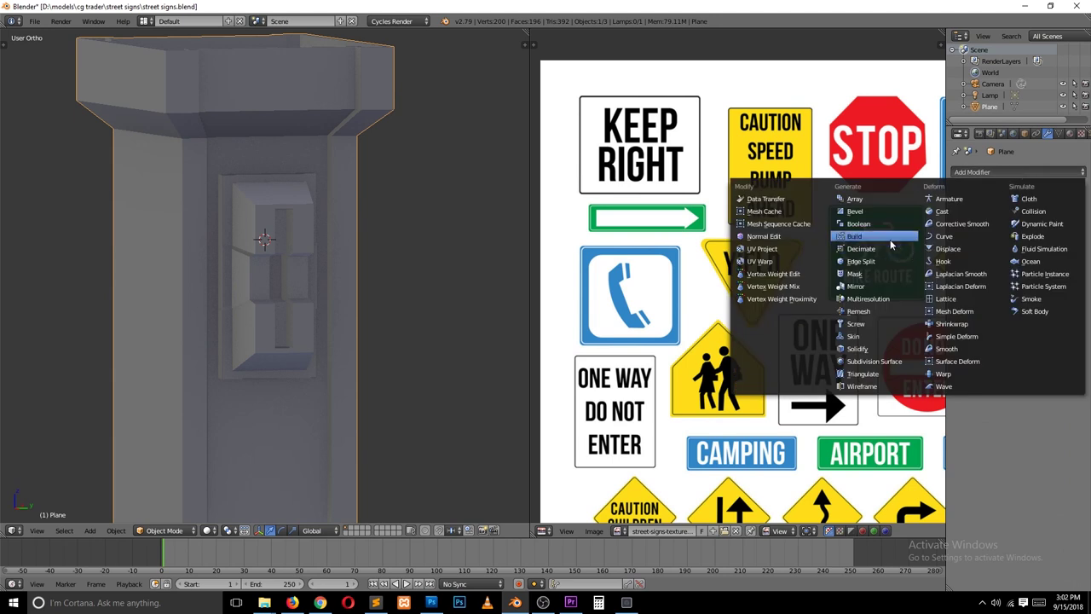
left_click(855, 211)
mouse_move(384, 304)
middle_mouse_down()
mouse_move(523, 304)
mouse_move(176, 299)
mouse_move(238, 193)
middle_mouse_up()
key("t")
key("t")
In edit mode, select the post's upper and lower recess faces from the right side view.
key("Tab")
key("z")
key("KP_3")
left_click(255, 168)
key("ctrl+KP_Add")
key("z")
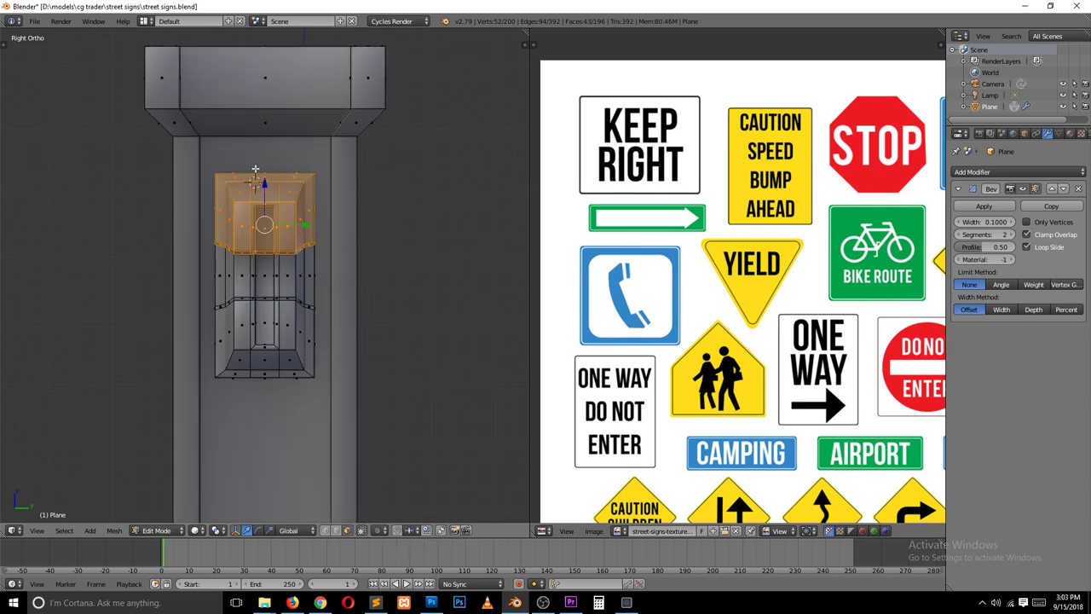
key("z")
key("a")
left_click(264, 341)
key("z")
key("Tab")
middle_click_drag(264, 341, 317, 307)
Duplicate the bracket geometry, mirror it across X onto the pillar's left side, and box-select the vertical edges.
key("Tab")
key("KP_1")
key("z")
key("ctrl+KP_Add")
key("ctrl+KP_Add")
key("shift+d")
left_click(106, 288)
key("a")
key("b")
left_click_drag(72, 138, 270, 469)
Check the mirrored bracket on the post from the front in wireframe.
key("z")
middle_click_drag(396, 300, 366, 319)
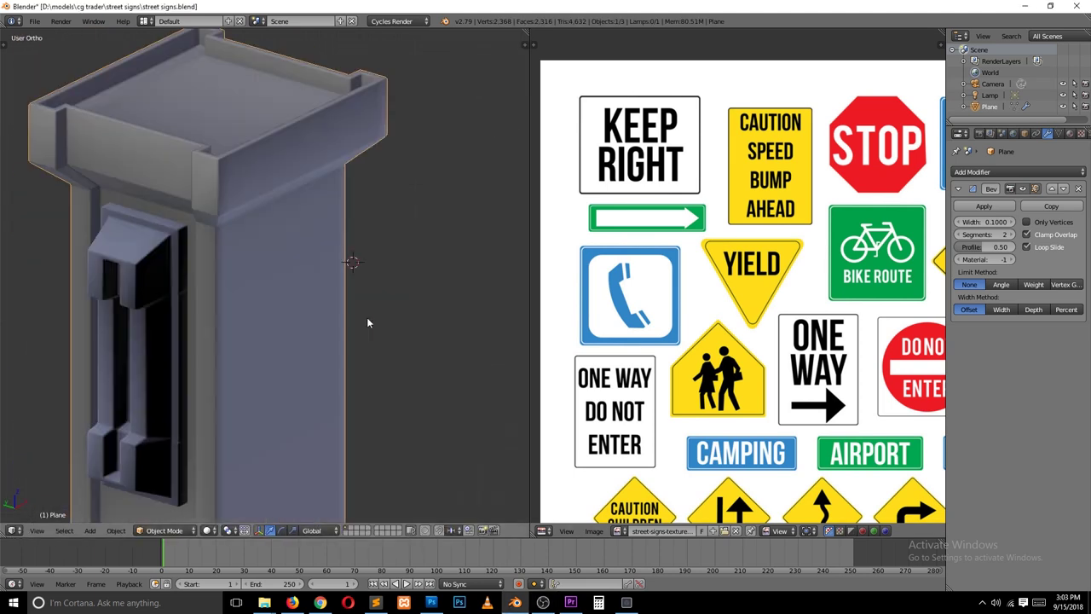
key("Tab")
key("KP_1")
key("z")
key("shift+a")
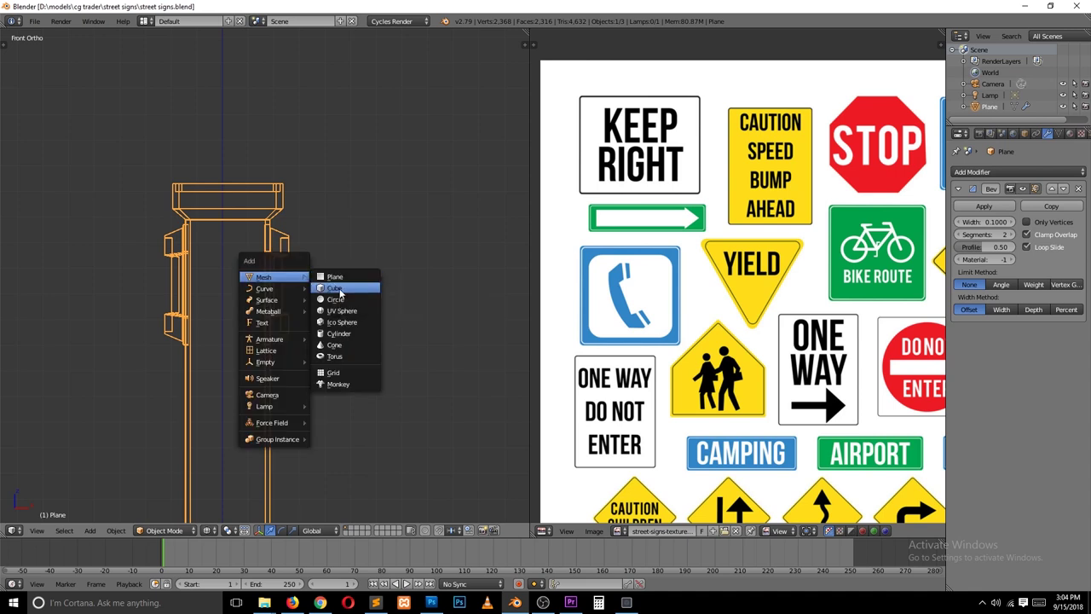
Add a plane, rotate it 90° on X, scale it thin along Z, and apply scale.
left_click(335, 276)
key("r")
key("x")
key("9")
key("0")
key("Return")
key("s")
key("z")
left_click(378, 261)
key("ctrl+a")
left_click(427, 285)
scroll(341, 280, "down", 4)
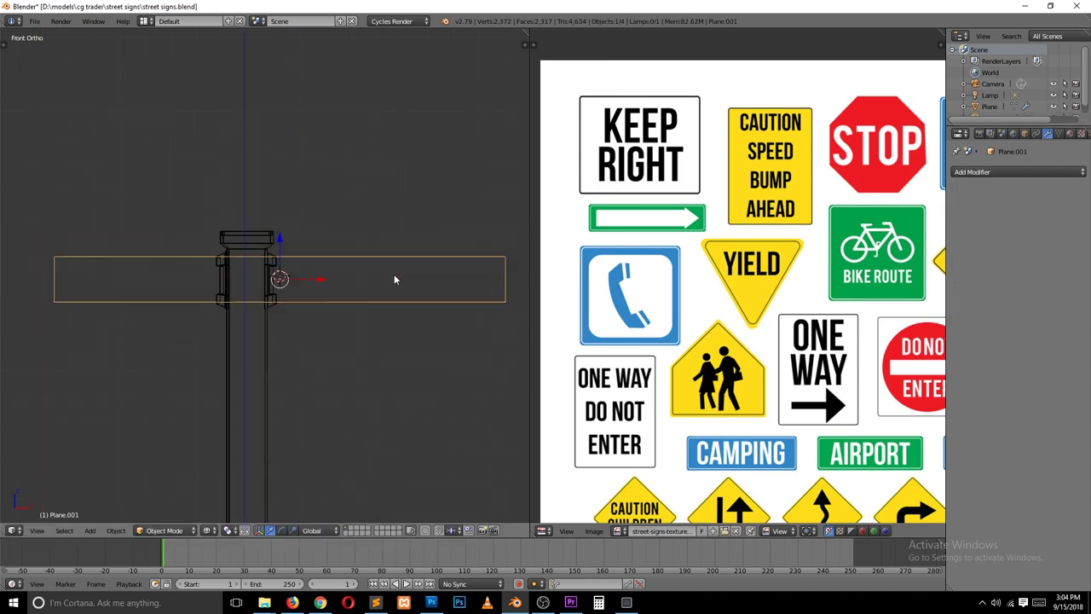
Inset the board's face and extrude it to form a raised rim.
key("Tab")
key("ctrl+Tab")
left_click(390, 265)
key("a")
key("a")
key("i")
left_click(484, 238)
middle_click_drag(484, 238, 390, 336)
key("e")
left_click(286, 226)
key("z")
mouse_move(285, 226)
middle_mouse_down()
mouse_move(307, 282)
mouse_move(353, 309)
middle_mouse_up()
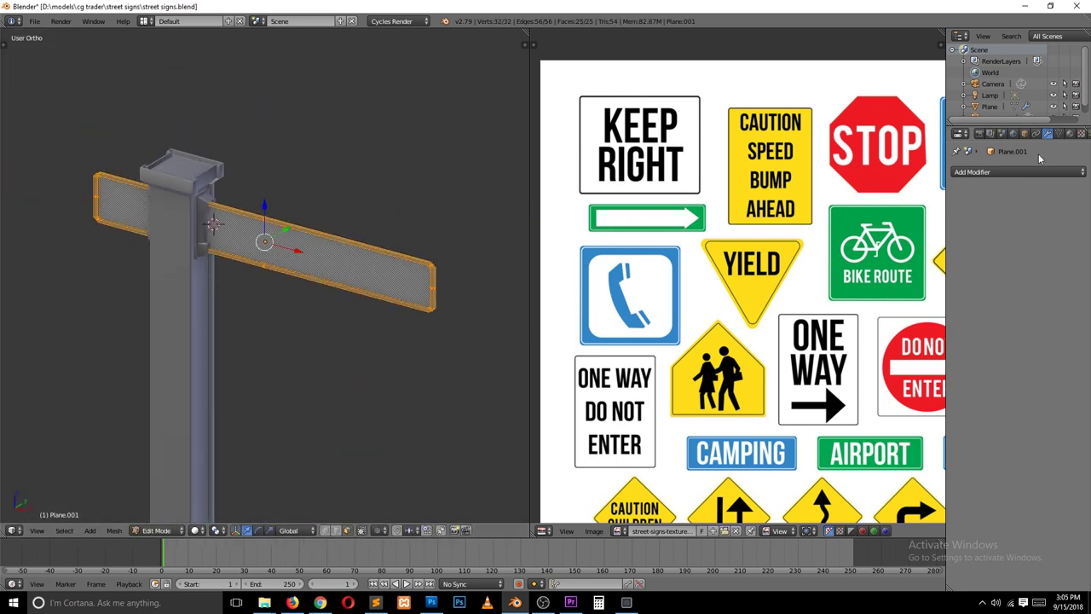
Add a Mirror modifier on Z instead of Y and apply it to the board.
left_click(1024, 172)
left_click(862, 307)
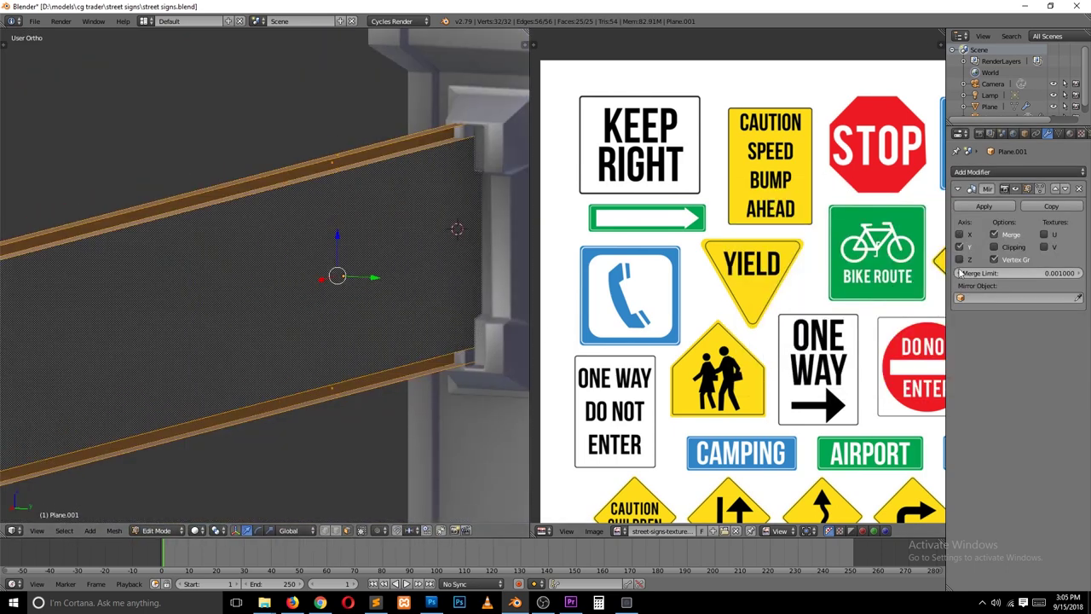
left_click(960, 246)
left_click(960, 258)
middle_click_drag(341, 298, 413, 334)
right_click(413, 334)
left_click(443, 347)
key("Tab")
left_click(984, 207)
key("KP_3")
Move the sign board into the bracket and select the post.
key("z")
key("g")
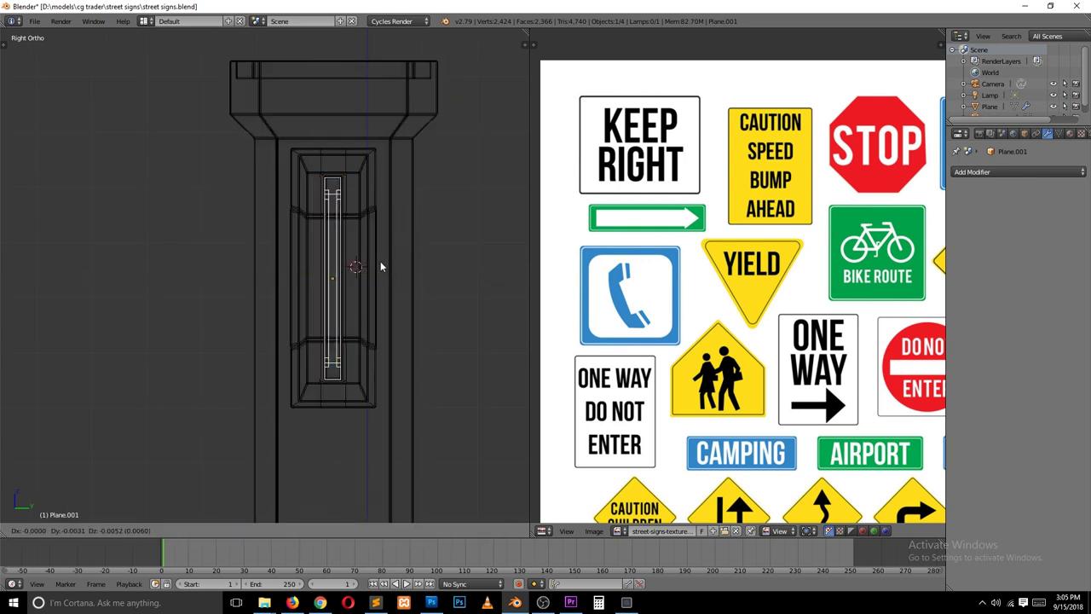
left_click(381, 267)
right_click(377, 225)
key("z")
key("x")
mouse_move(377, 225)
middle_mouse_down()
mouse_move(378, 244)
mouse_move(341, 253)
mouse_move(244, 252)
middle_mouse_up()
left_click(378, 244)
Duplicate the sign arm in top view and rotate the copy 90° around Z.
key("Tab")
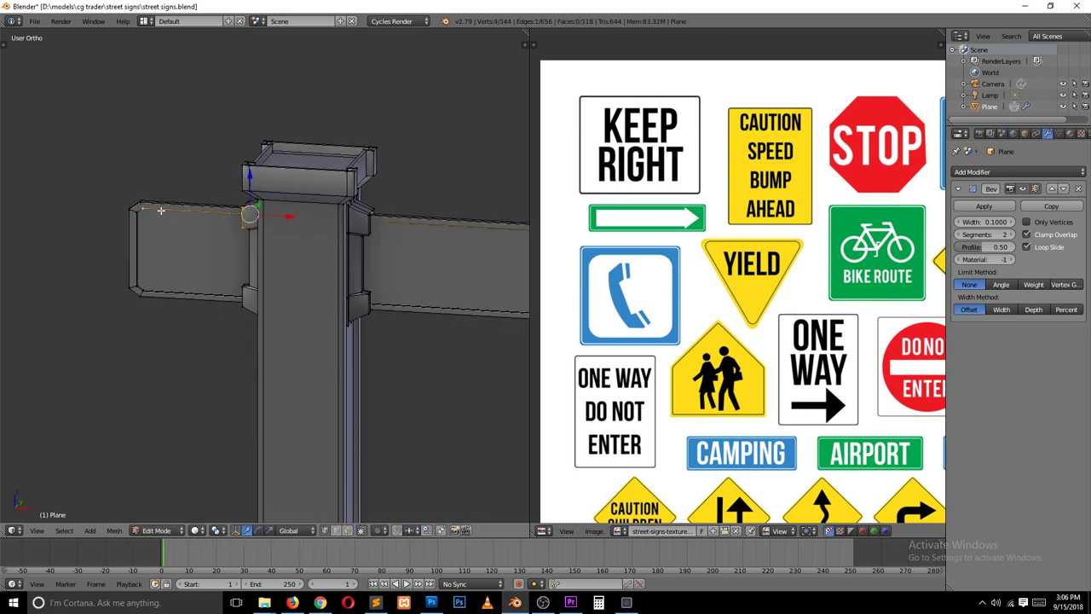
key("KP_7")
key("z")
key("ctrl+l")
key("shift+d")
key("r")
key("z")
key("9")
key("0")
key("Return")
Move the copied arm into place, then inspect both sign arms.
key("g")
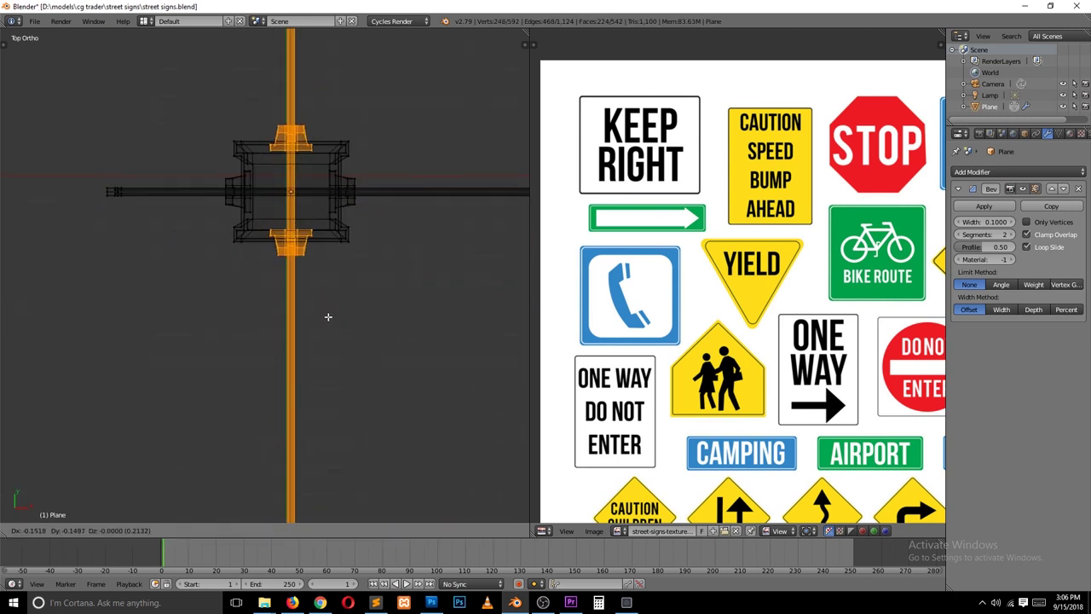
left_click(328, 316)
key("KP_1")
key("Tab")
key("z")
mouse_move(348, 340)
middle_mouse_down()
mouse_move(273, 350)
mouse_move(344, 342)
mouse_move(332, 313)
middle_mouse_up()
Select a connected part, temporarily hiding the other sign arms to inspect it.
key("KP_1")
key("Tab")
key("ctrl+Tab")
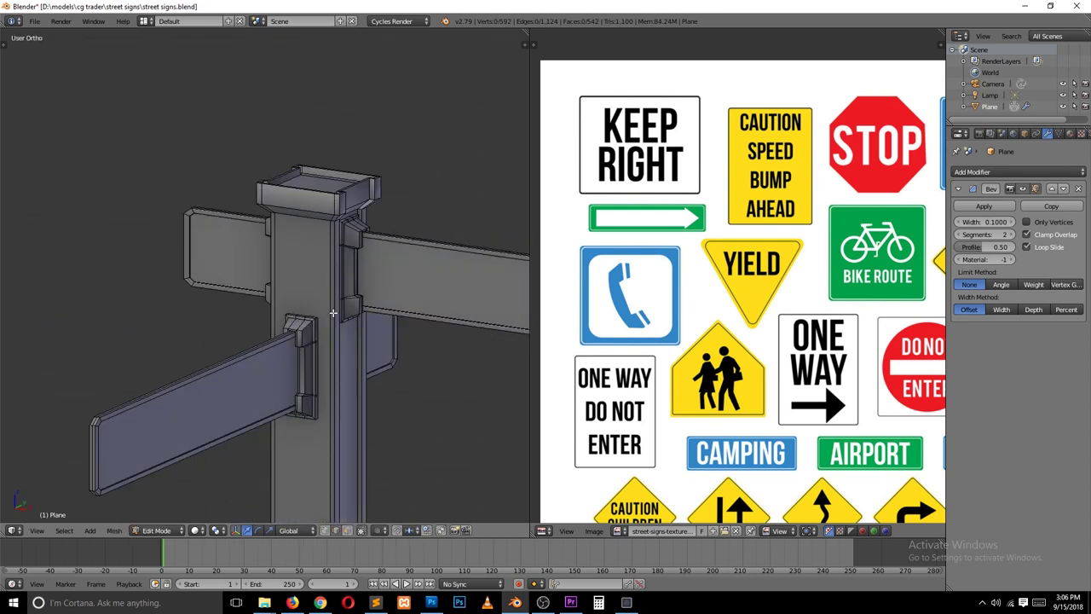
key("l")
scroll(333, 313, "down", 3)
key("shift+h")
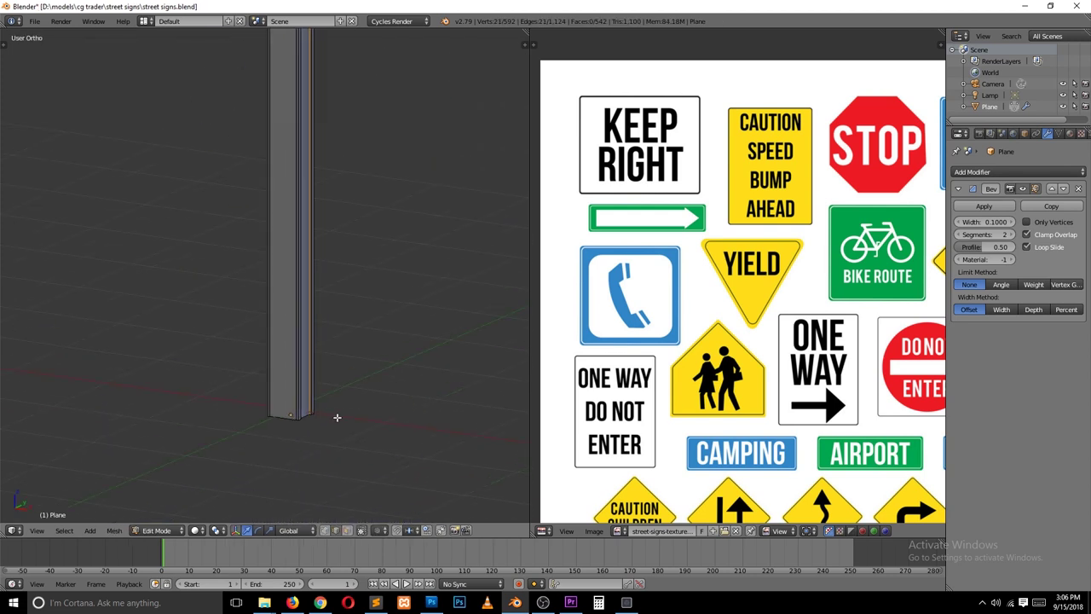
key("z")
key("z")
key("alt+h")
scroll(363, 371, "up", 5)
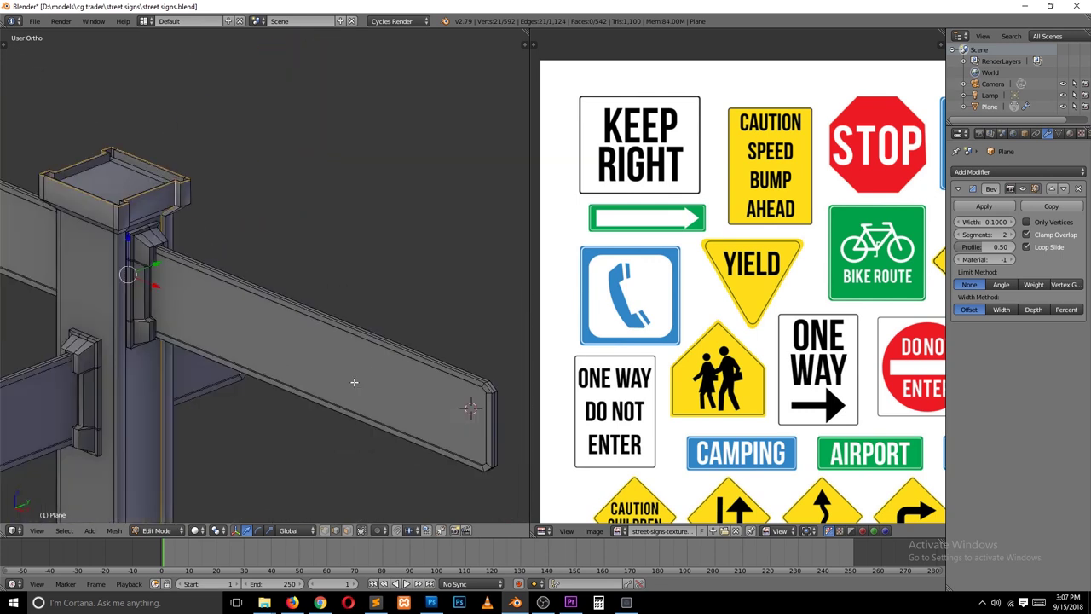
scroll(354, 382, "up", 3)
Select the plate, both sign arms and the bracket parts as linked geometry.
middle_click_drag(231, 384, 200, 350)
right_click(200, 350, "alt")
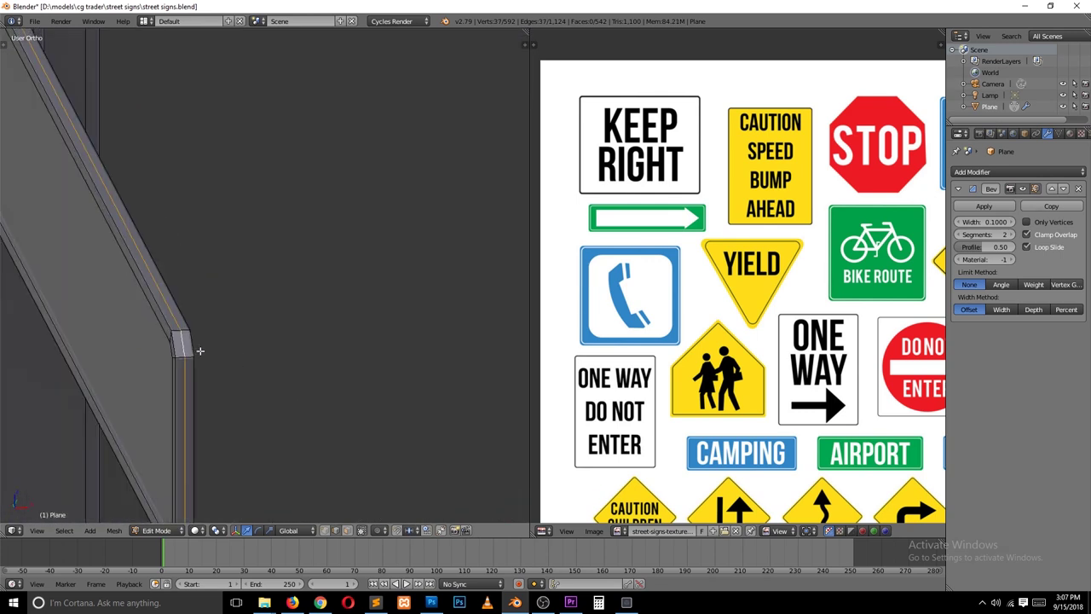
scroll(199, 350, "down", 5)
key("l")
middle_click_drag(365, 275, 358, 256)
scroll(349, 213, "up", 3)
scroll(345, 111, "down", 3)
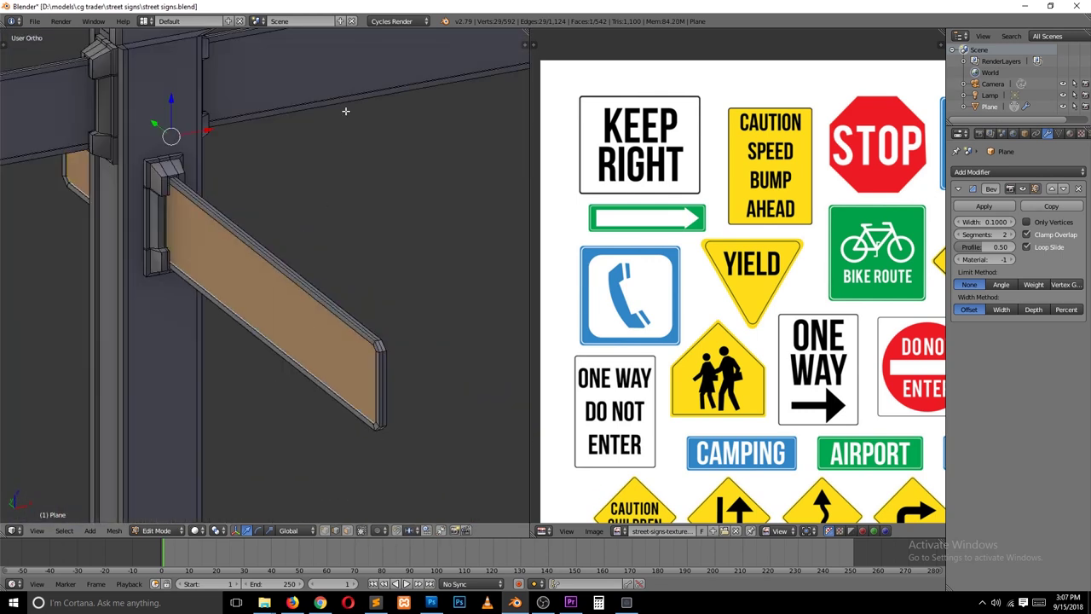
scroll(346, 111, "down", 4)
key("l")
key("l")
key("a")
scroll(358, 272, "up", 4)
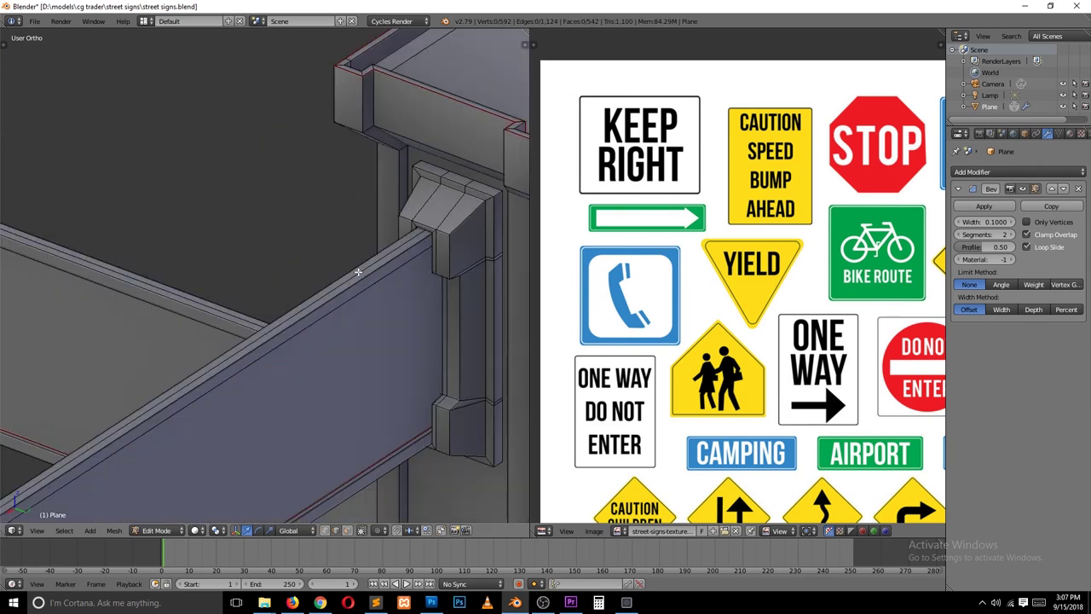
key("l")
middle_click_drag(445, 417, 421, 155)
key("l")
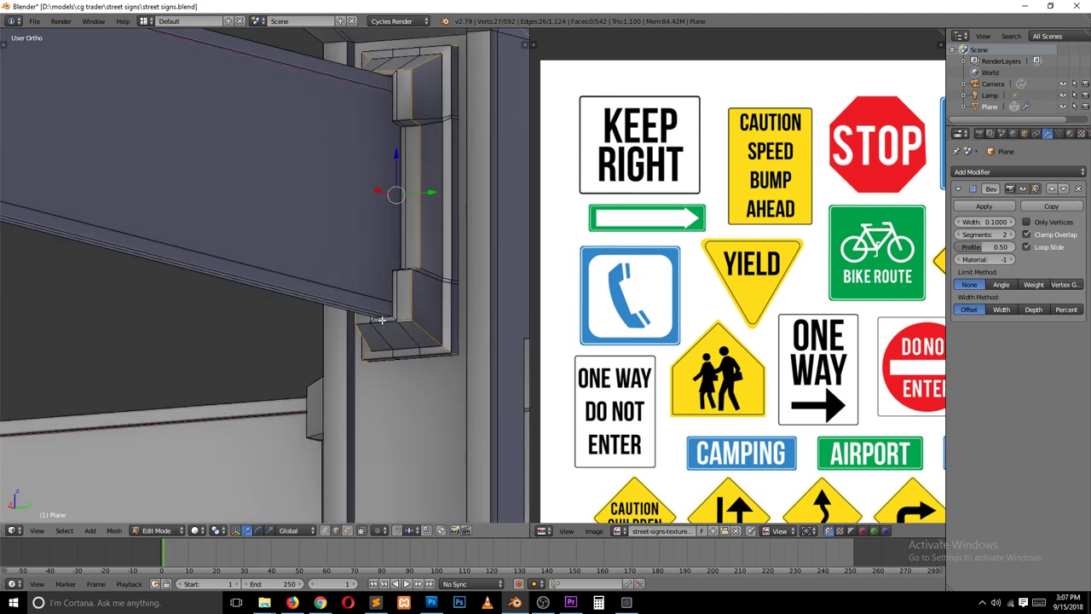
Select the whole signpost mesh, split the UV/Image editor, and unlink the image in the new view.
key("a")
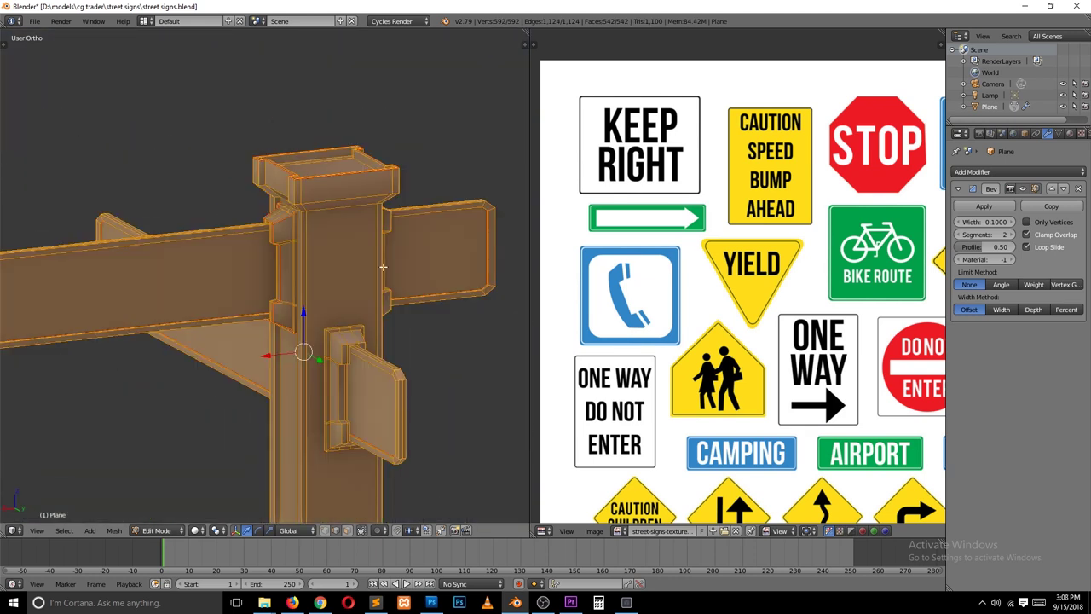
left_click_drag(942, 33, 738, 358)
left_click(737, 357)
Unwrap the signpost mesh onto the texture, then clear the selection.
key("u")
left_click(378, 241)
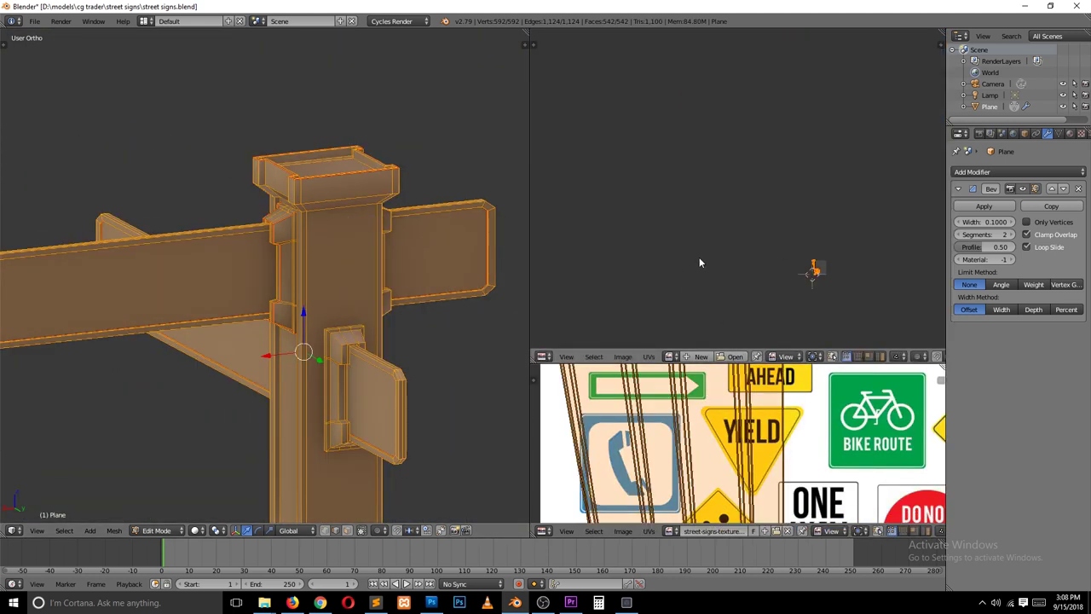
right_click(283, 219)
key("a")
scroll(593, 188, "up", 3)
scroll(277, 211, "up", 5)
key("a")
key("a")
key("a")
key("a")
Mark seams along the bracket's edges.
scroll(597, 252, "up", 2)
middle_click_drag(343, 239, 367, 213)
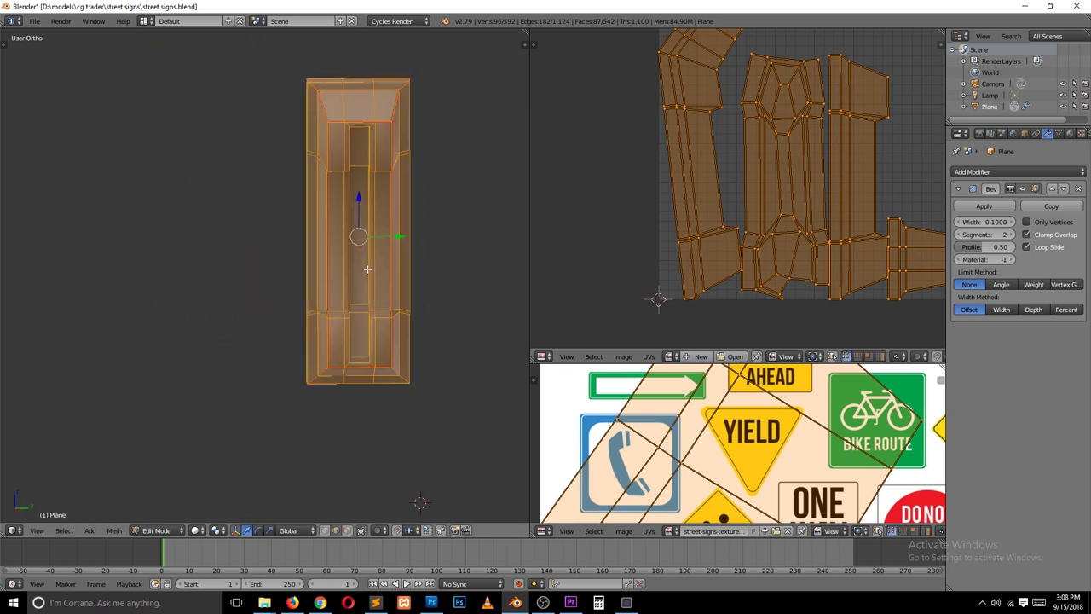
key("ctrl+e")
left_click(341, 143)
key("a")
mouse_move(218, 345)
middle_mouse_down()
mouse_move(357, 242)
mouse_move(301, 453)
middle_mouse_up()
right_click(307, 149)
right_click(309, 158, "shift")
key("ctrl+e")
left_click(325, 174)
key("a")
key("a")
Isolate the signpost in local view, select the whole mesh, and view it from the front.
key("a")
scroll(750, 179, "down", 3)
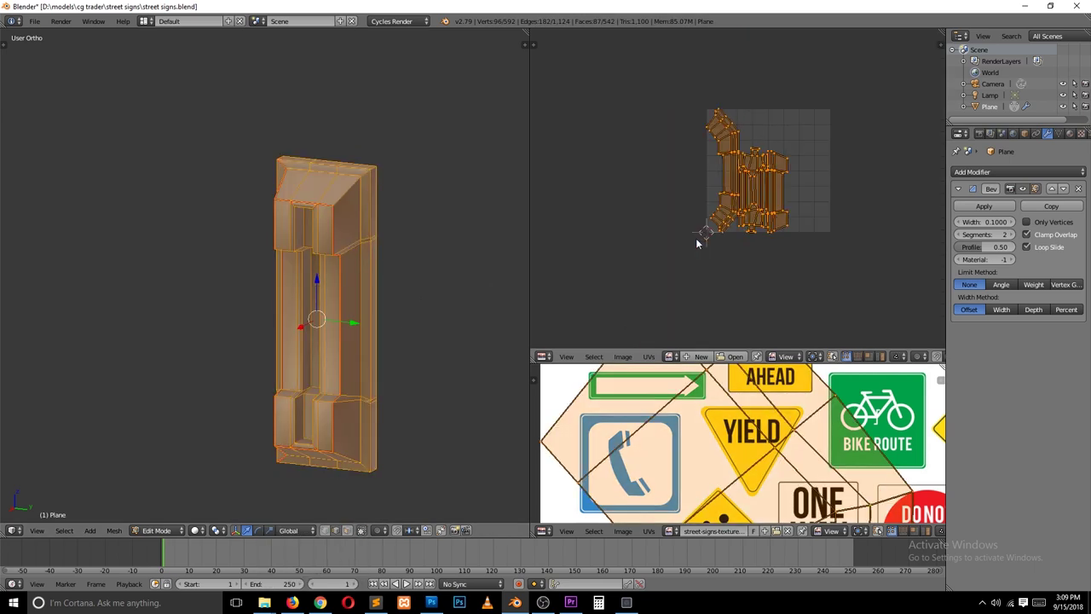
key("KP_Divide")
scroll(370, 224, "up", 5)
key("a")
scroll(370, 224, "down", 3)
key("KP_1")
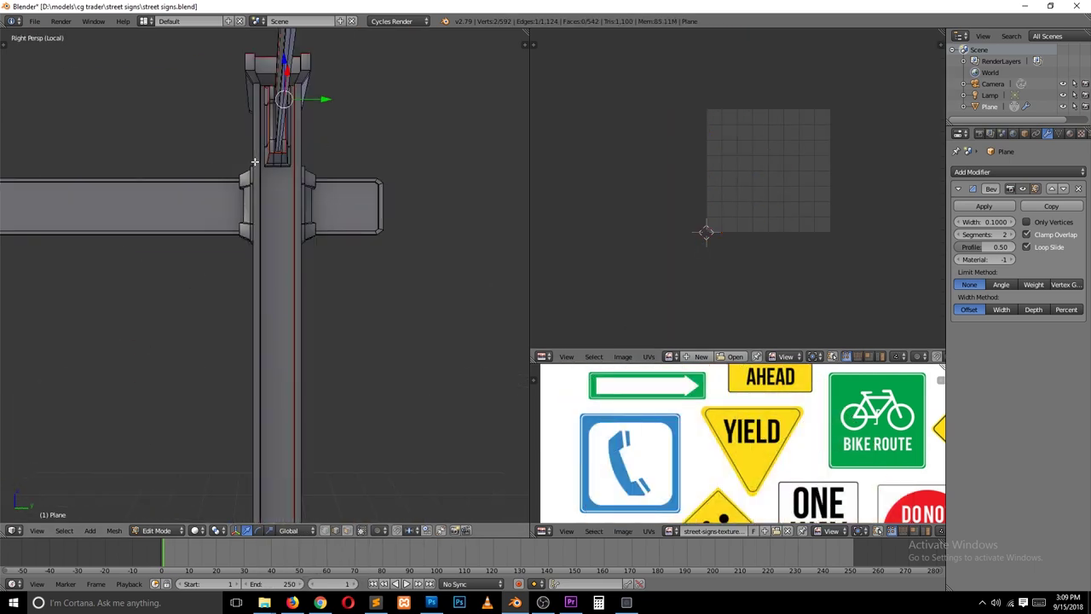
scroll(279, 187, "up", 3)
Select one connected side block and move it beside the post.
middle_click_drag(279, 188, 333, 188, "shift")
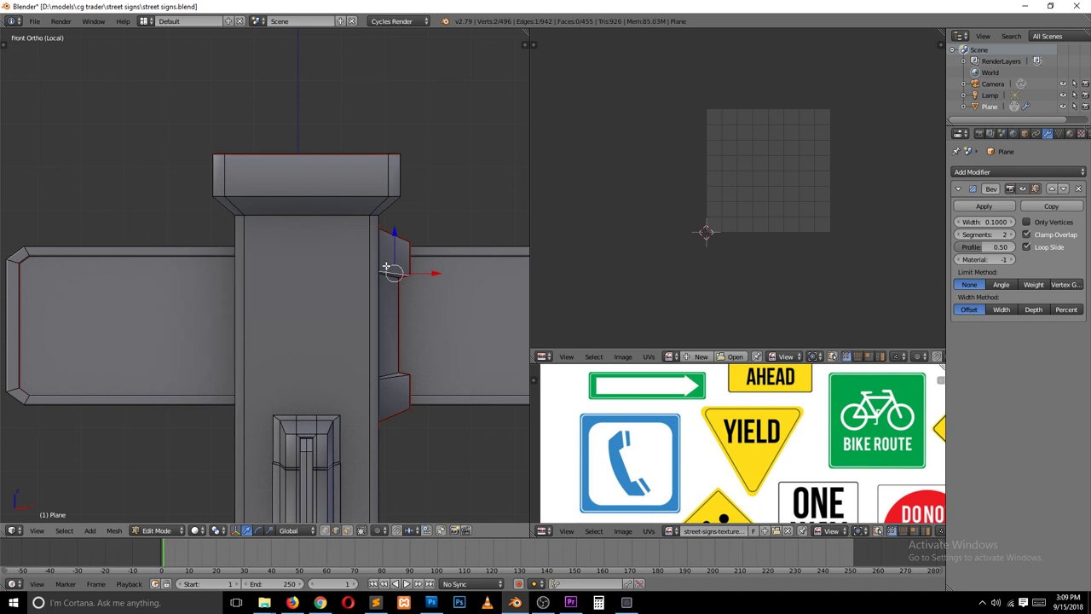
key("l")
key("g")
key("z")
left_click(244, 324)
key("a")
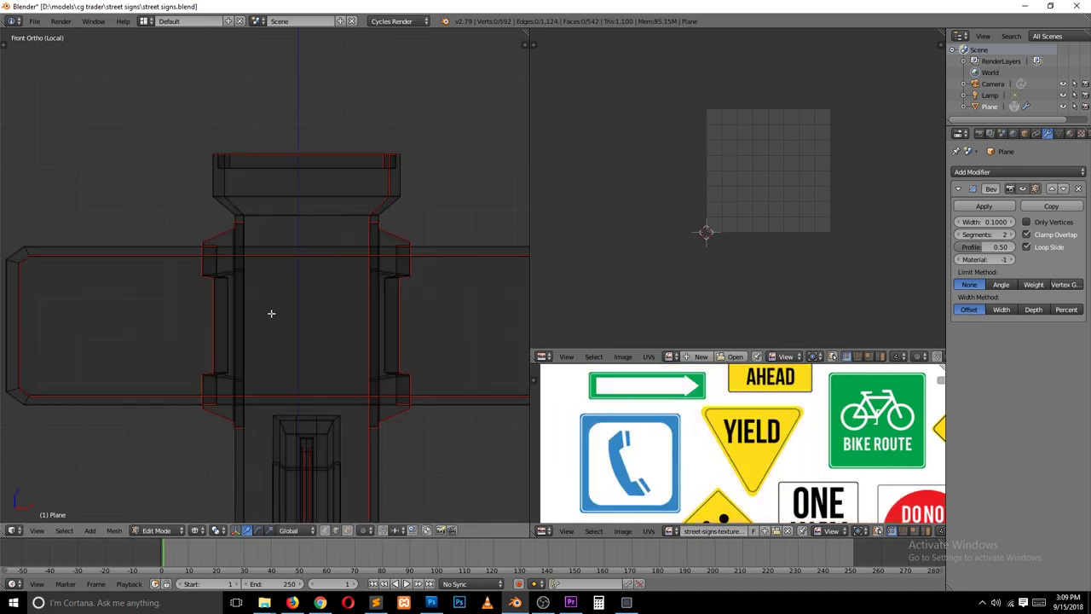
Switch to vertex selection and turn both side blocks a quarter turn from the top view.
key("ctrl+Tab")
left_click(272, 344)
key("z")
mouse_move(273, 344)
middle_mouse_down()
mouse_move(302, 394)
mouse_move(273, 293)
middle_mouse_up()
key("l")
key("KP_7")
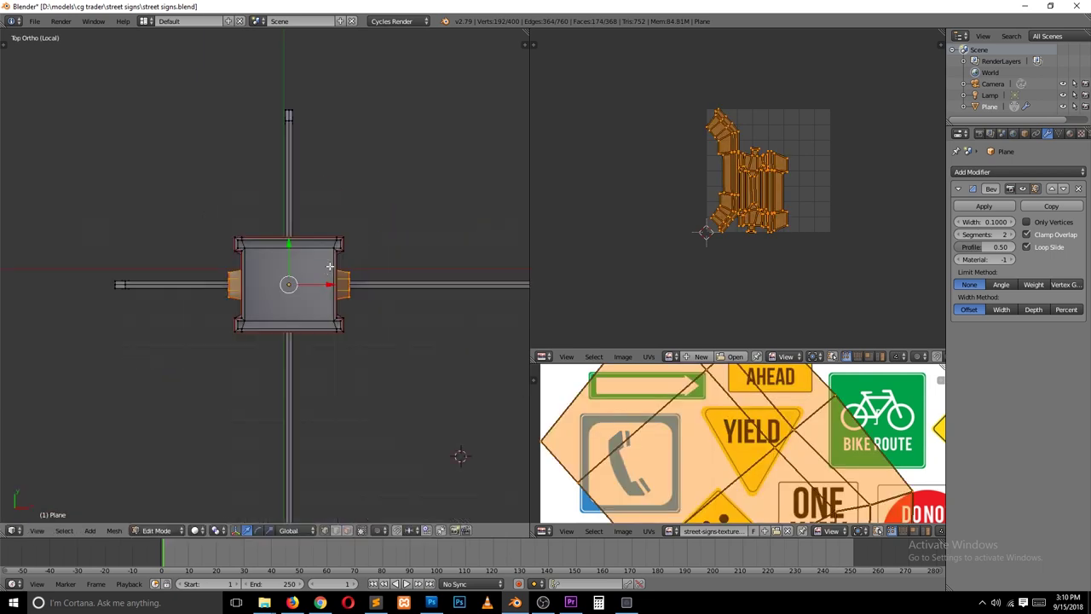
left_click(326, 269)
key("z")
Move the bracket down along the post in the front view.
key("KP_1")
scroll(315, 342, "up", 4)
key("g")
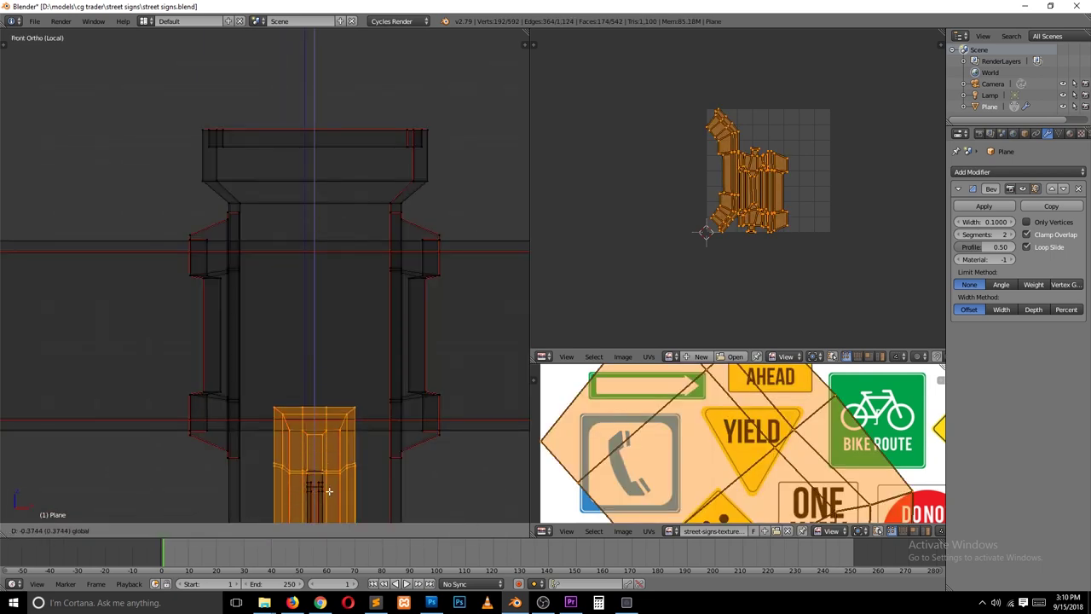
key("z")
scroll(328, 438, "down", 4)
Reproject the UVs of the whole mesh, then delete the selected faces.
key("a")
key("a")
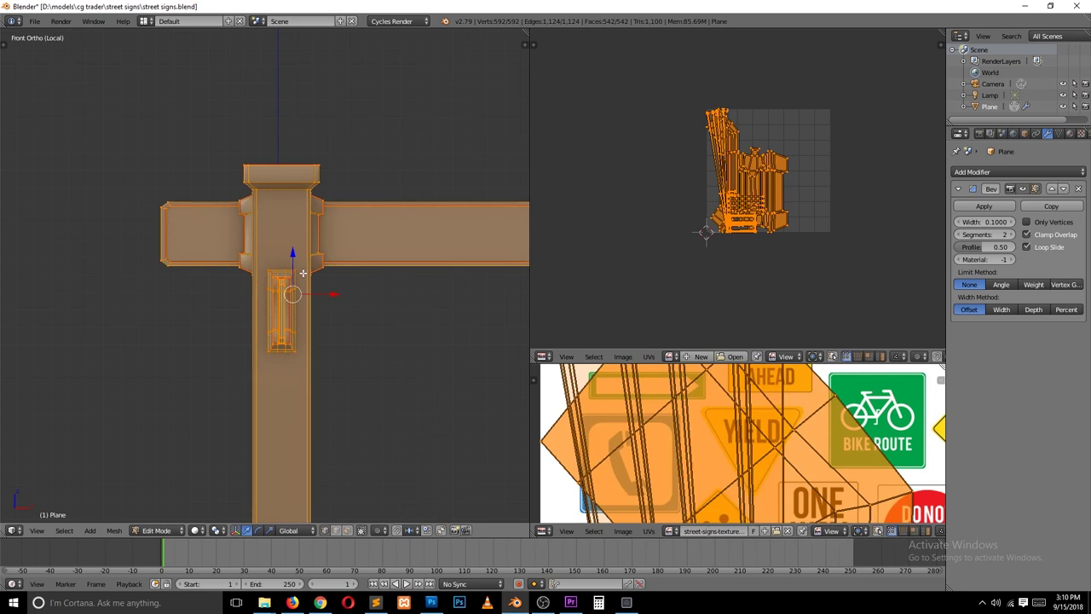
key("u")
left_click(292, 290)
scroll(295, 361, "down", 3)
key("x")
left_click(329, 344)
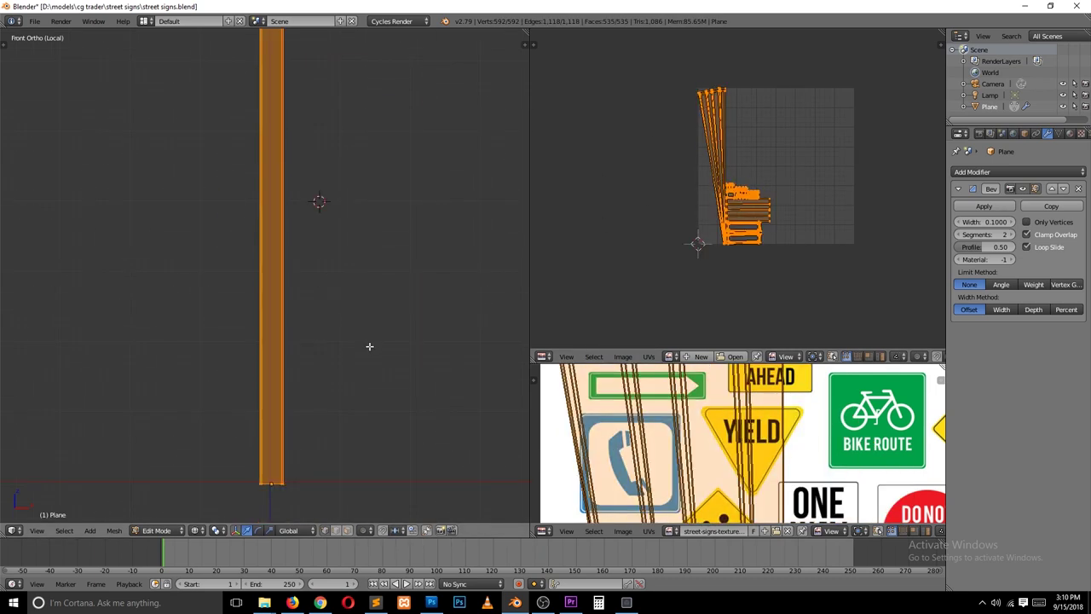
Unwrap the mesh again onto the sign texture.
scroll(805, 209, "up", 5)
scroll(401, 236, "down", 1)
key("u")
left_click(401, 237)
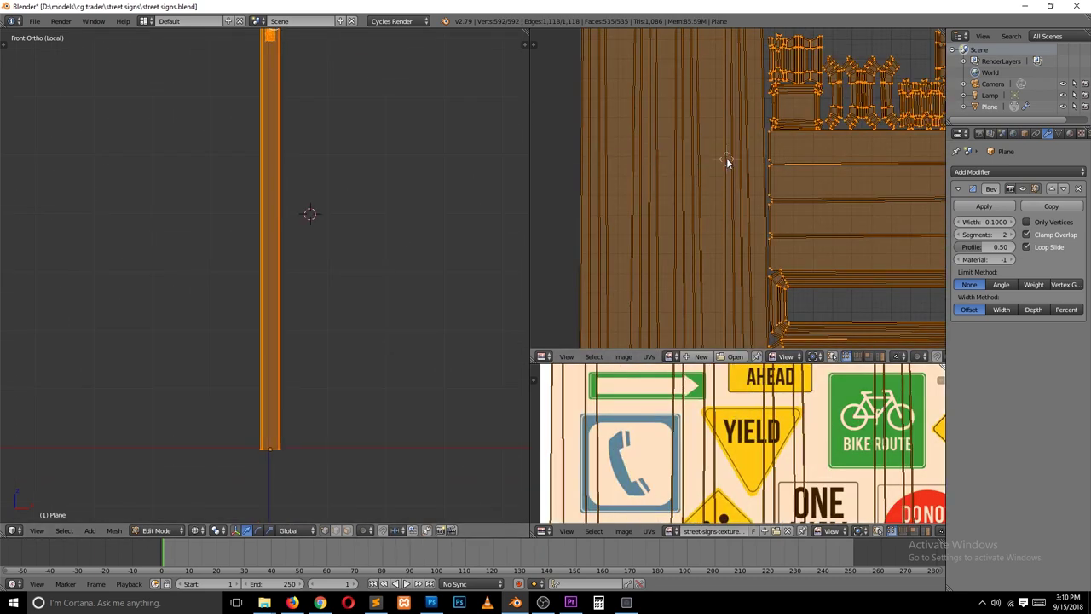
scroll(727, 158, "down", 5)
Check the full signpost from the front and finish in Object Mode.
left_click(725, 150)
left_click(333, 217)
key("KP_1")
key("Tab")
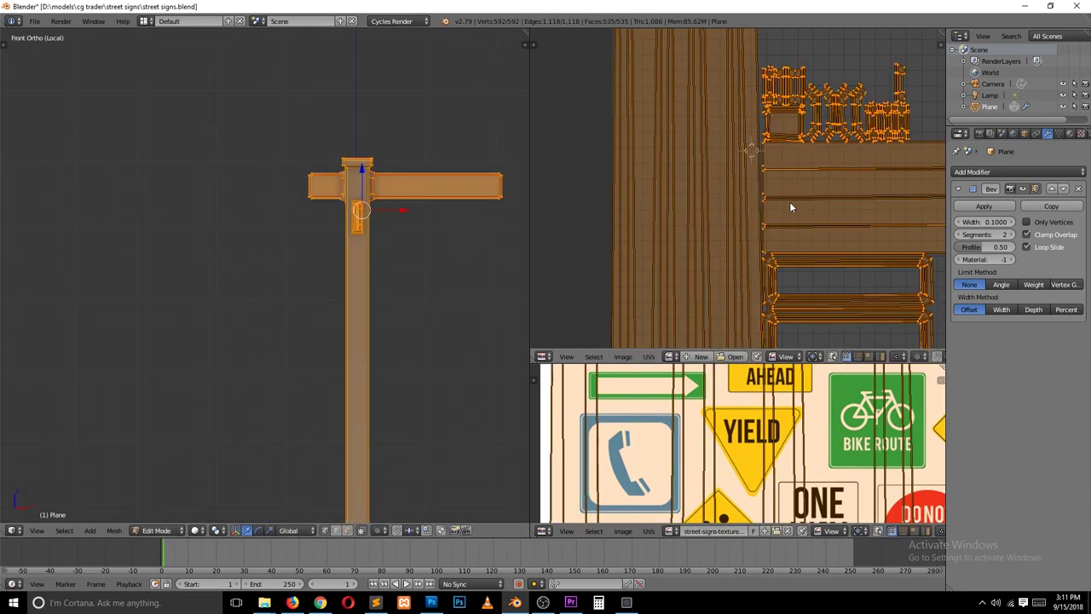
scroll(788, 202, "down", 3)
key("Tab")
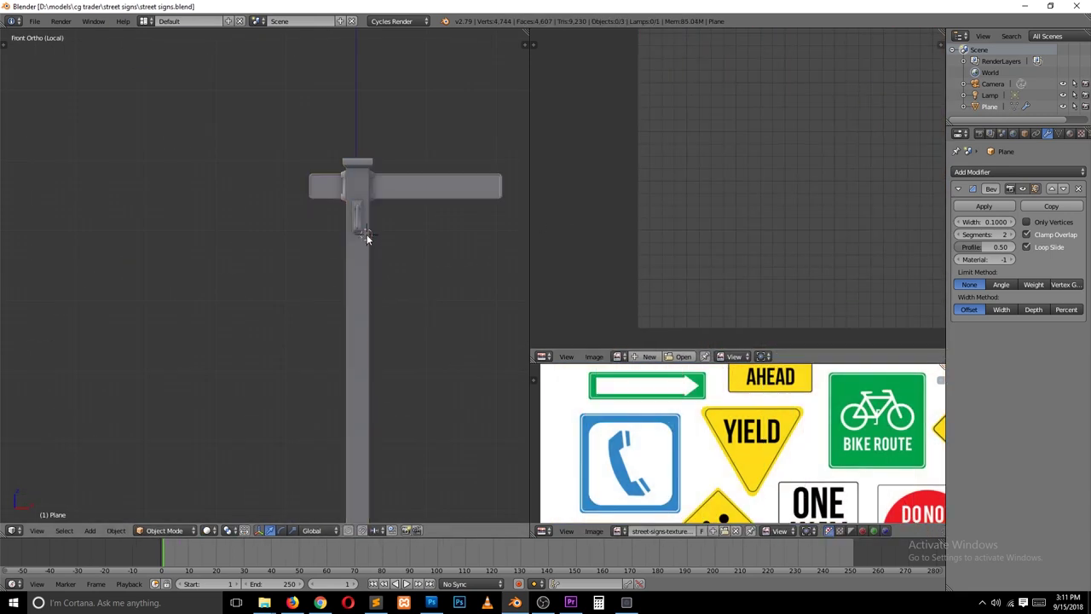
Move the existing signpost aside along X and recentre the 3D cursor at the origin.
middle_click_drag(366, 238, 318, 249)
scroll(319, 248, "down", 2)
key("KP_1")
key("g")
key("x")
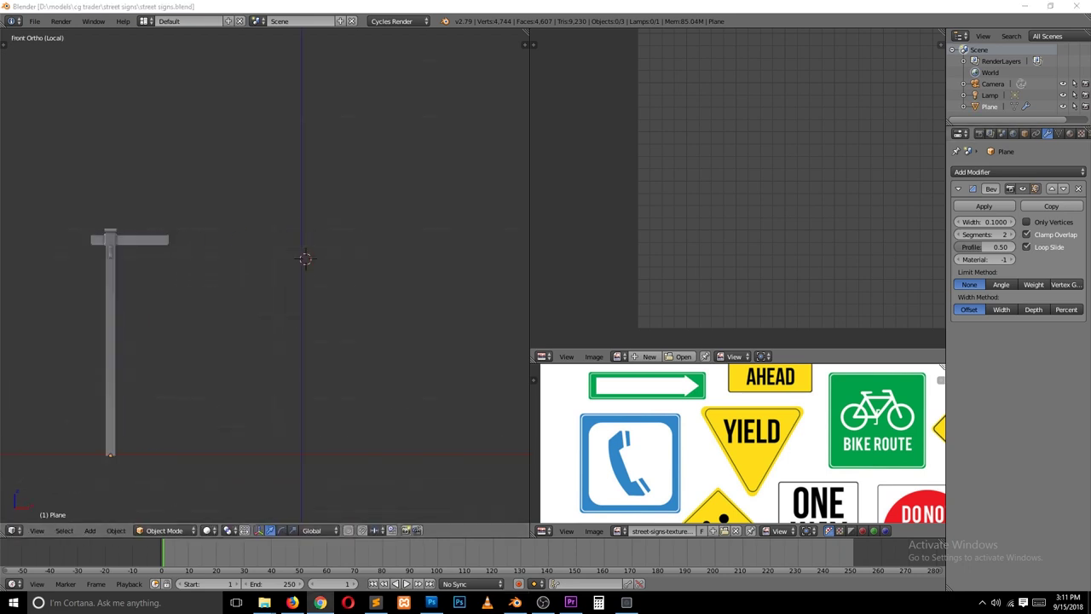
key("shift+c")
Add a circle mesh at the origin, scale it down and extrude it up into a column.
key("shift+a")
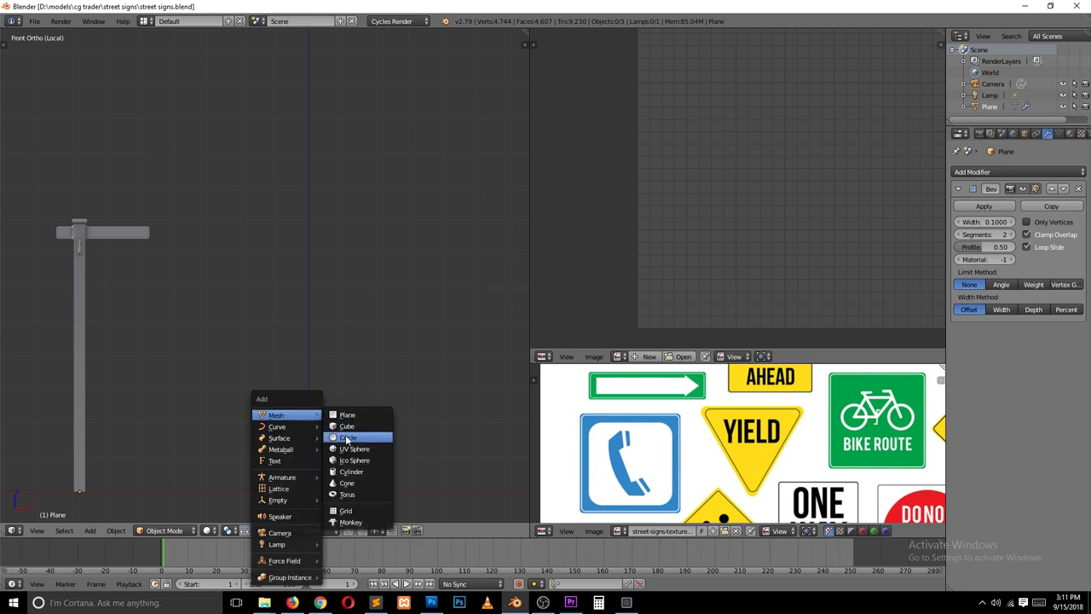
left_click(358, 437)
key("t")
left_click(66, 430)
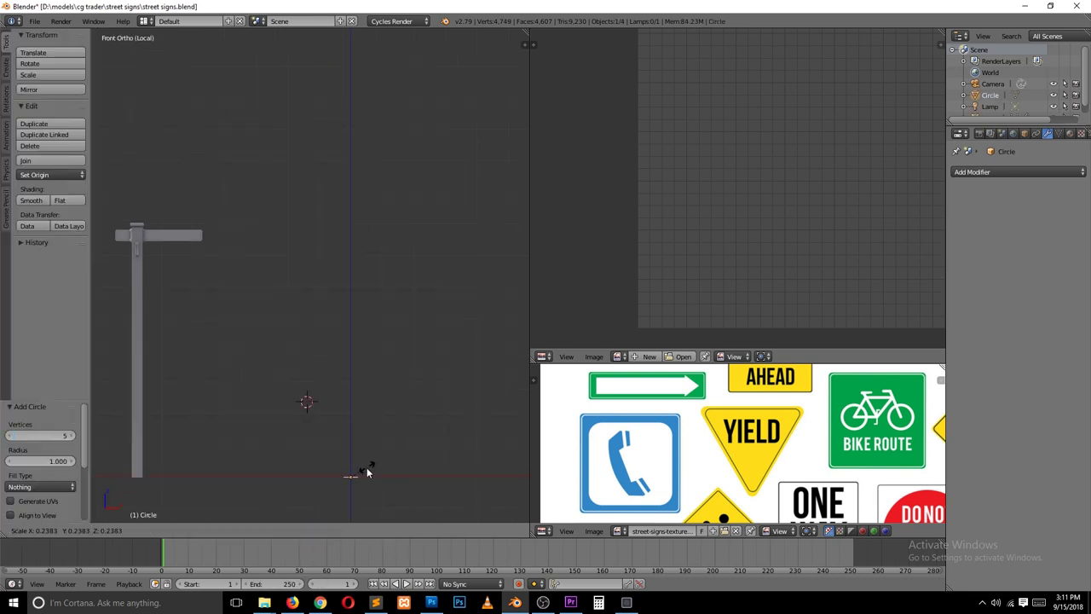
left_click(367, 471)
key("Tab")
key("e")
left_click(365, 433)
key("Home")
key("a")
Bevel a raised ring around the column's middle and flare the bottom loop outward.
key("ctrl+r")
left_click(357, 290)
right_click(357, 288)
key("ctrl+b")
left_click(377, 239)
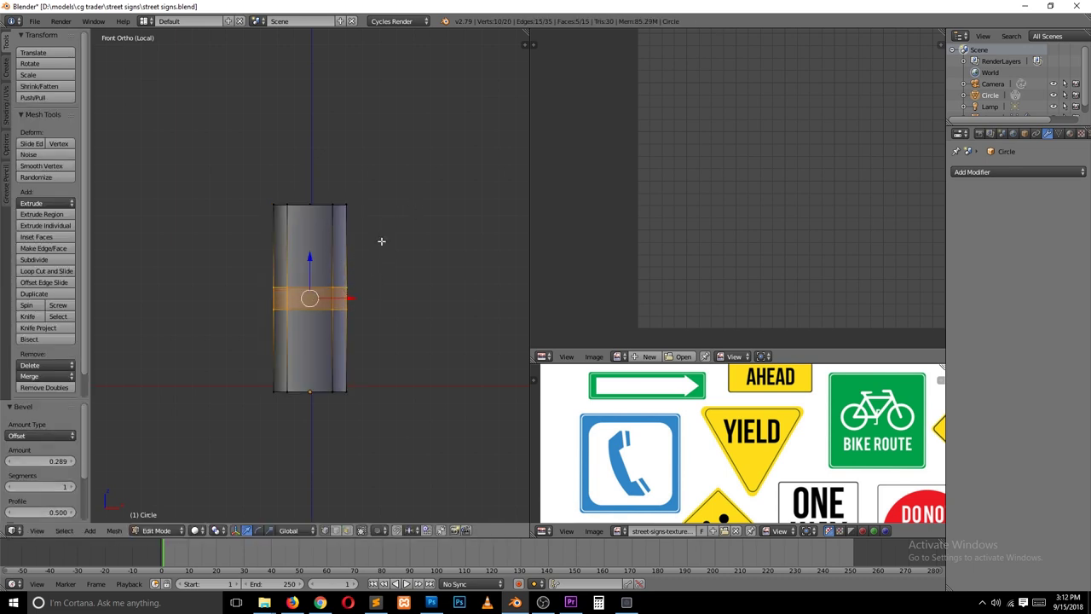
key("e")
left_click(409, 251)
key("ctrl+r")
left_click(350, 410)
key("s")
left_click(378, 409)
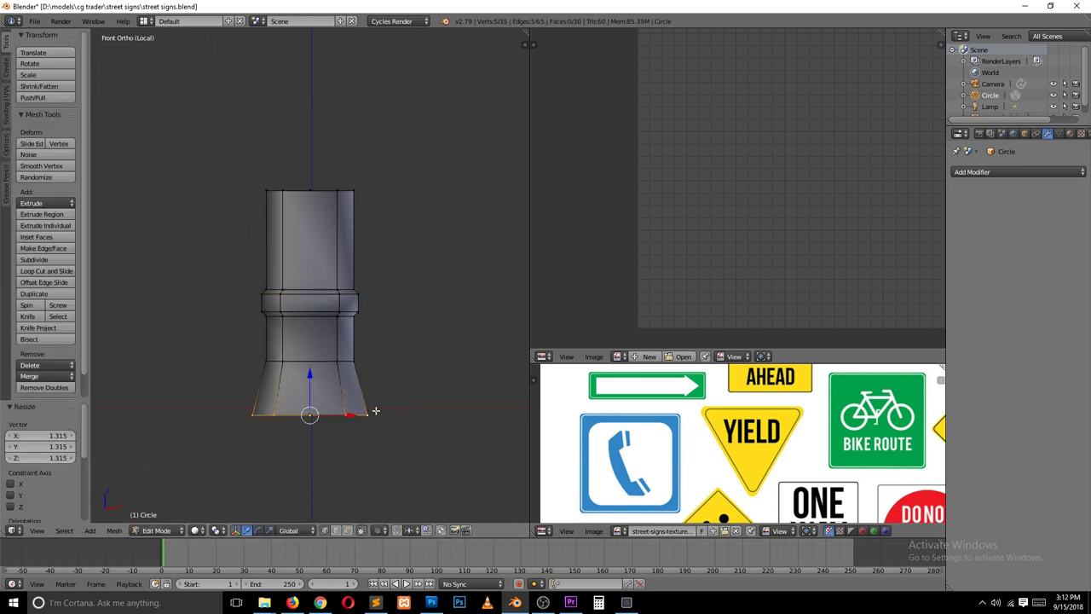
Extrude the bottom edge loop downward twice and add level-2 Subdivision Surface smoothing.
key("z")
key("ctrl+Tab")
left_click(292, 375)
key("e")
left_click(381, 373)
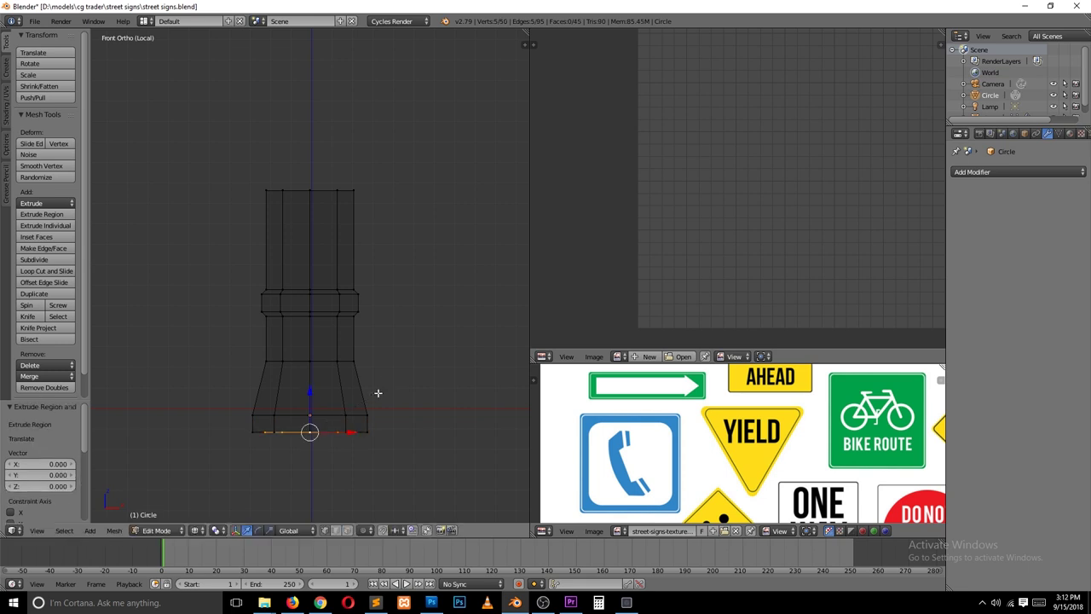
key("e")
left_click(312, 419)
key("Tab")
key("z")
key("ctrl+2")
middle_click_drag(378, 347, 353, 358)
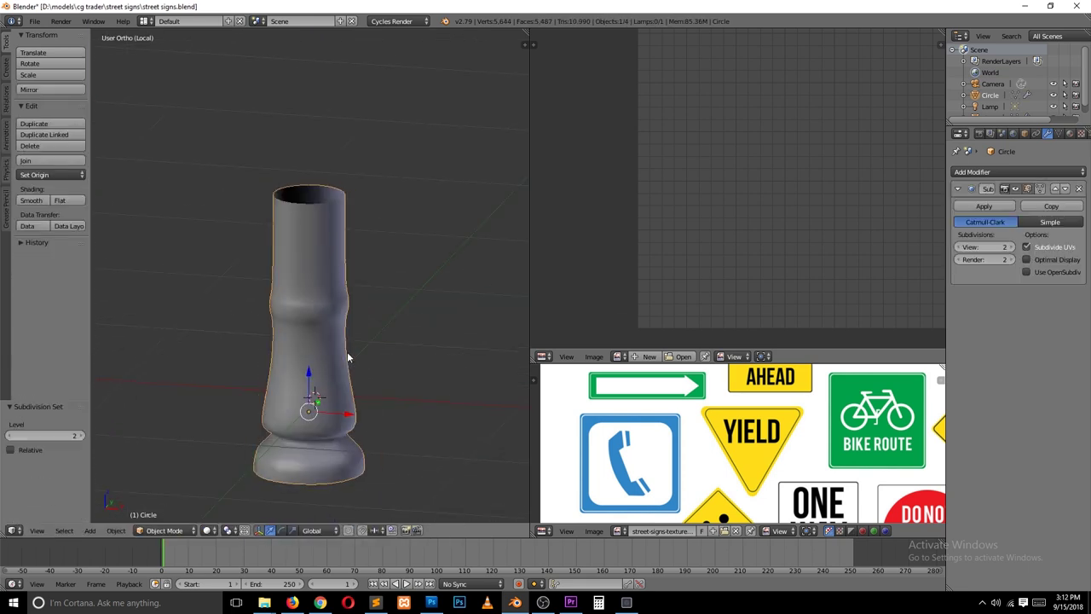
key("KP_1")
Slide and crease the bottom edge loop to tighten the base.
key("Tab")
left_click(298, 325)
key("Tab")
middle_click_drag(363, 360, 325, 337)
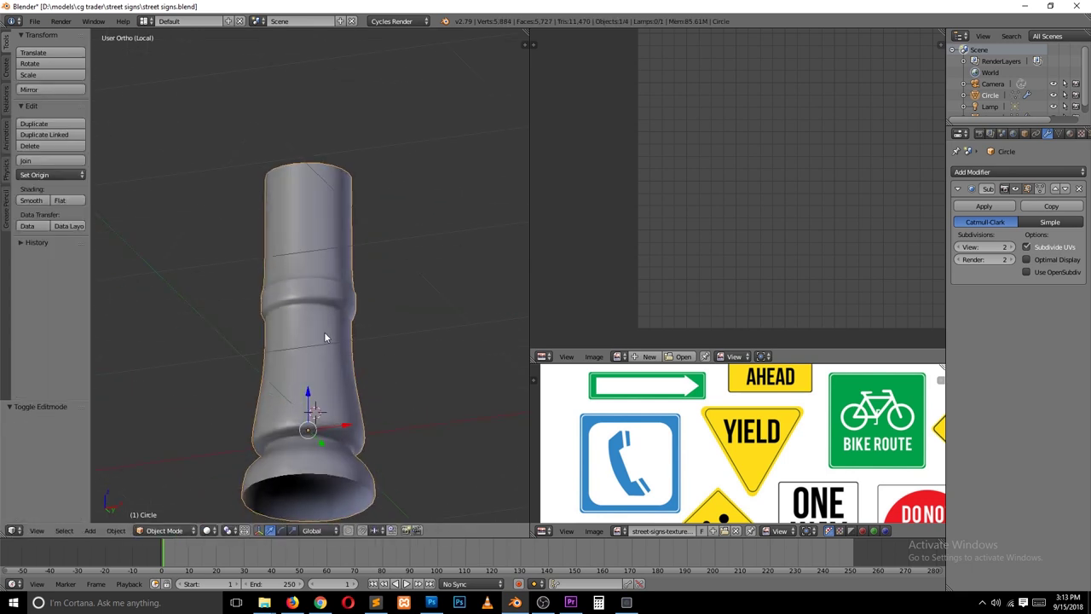
key("Tab")
key("KP_1")
left_click(460, 489)
key("a")
key("Tab")
Extrude a tapered section upward and switch the smoothing to level-1 subdivision.
left_click(1079, 188)
middle_click_drag(324, 359, 338, 392)
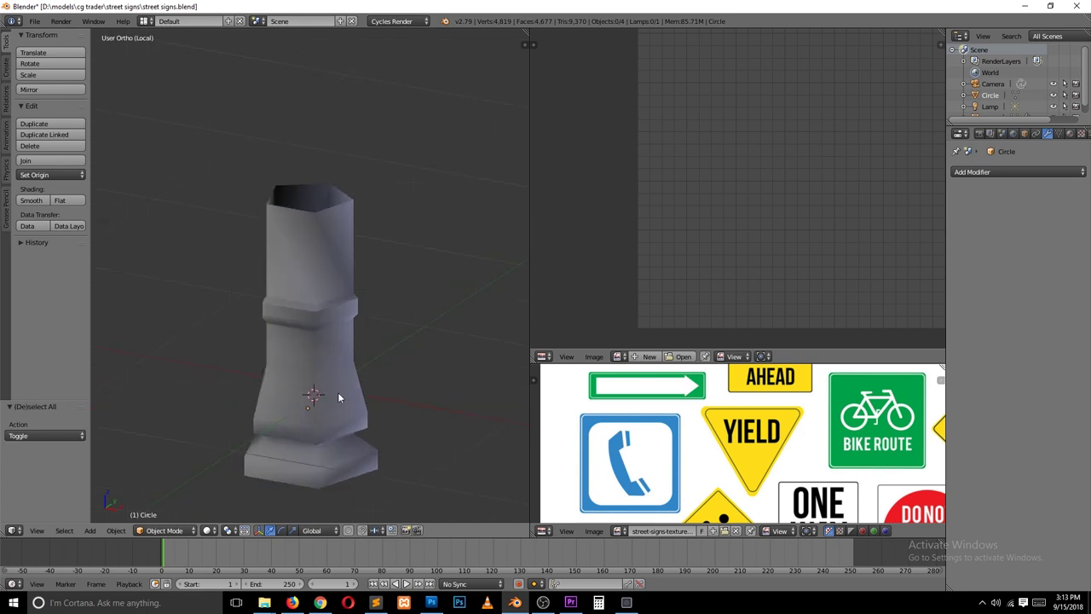
key("KP_1")
key("Tab")
key("e")
scroll(417, 209, "down", 3)
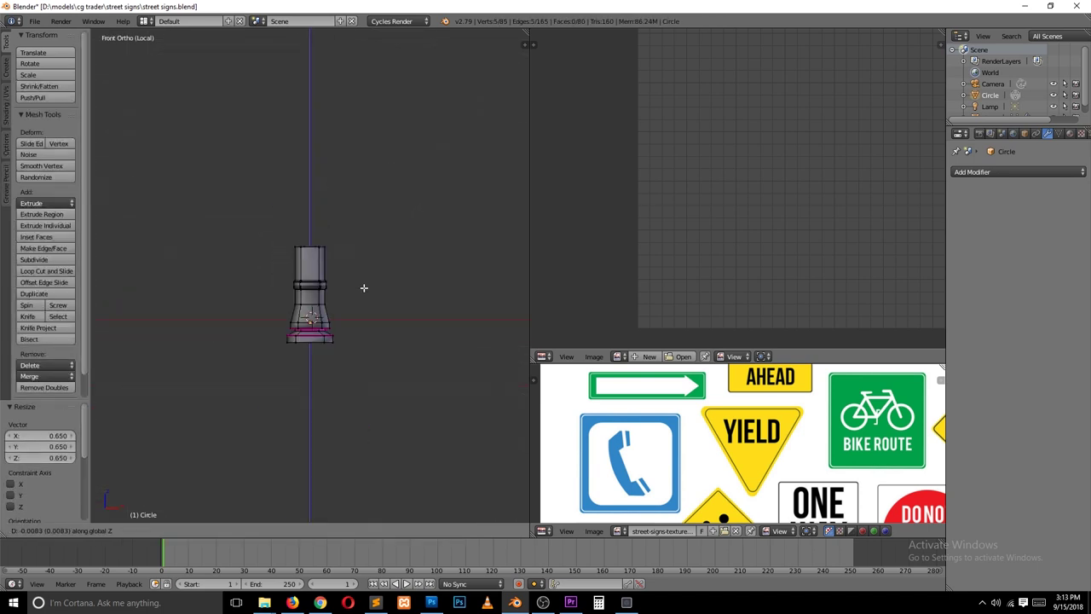
scroll(290, 202, "up", 4)
key("a")
key("Tab")
key("ctrl+1")
Bevel a band on a loop and clear the sharp marking from its edges.
key("Tab")
left_click(381, 273)
scroll(375, 280, "up", 6)
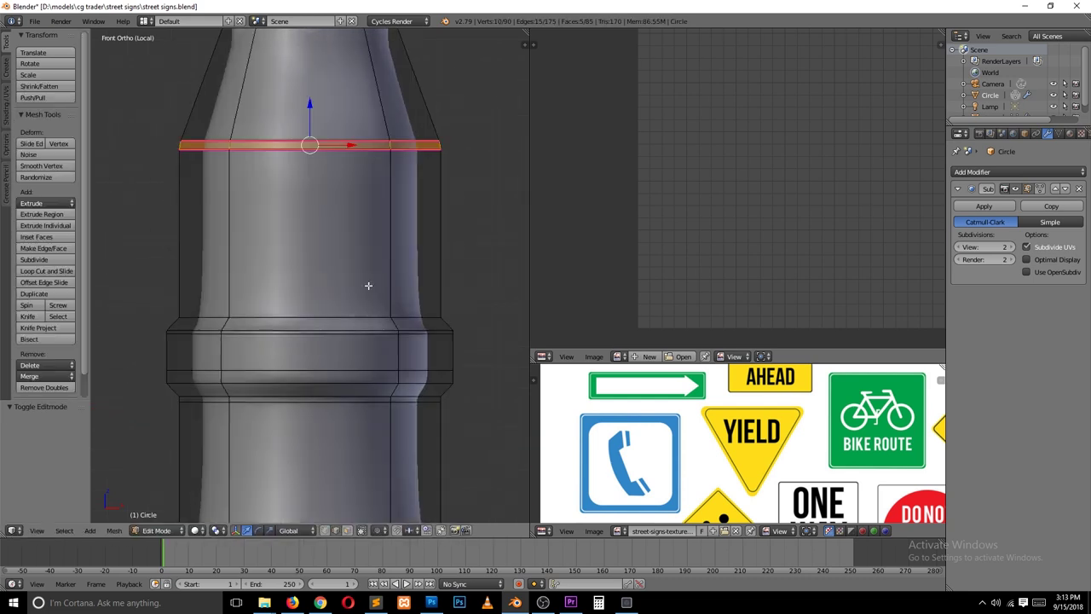
key("ctrl+e")
left_click(361, 278)
key("ctrl+e")
key("Tab")
scroll(345, 290, "down", 5)
key("Tab")
scroll(346, 307, "up", 2)
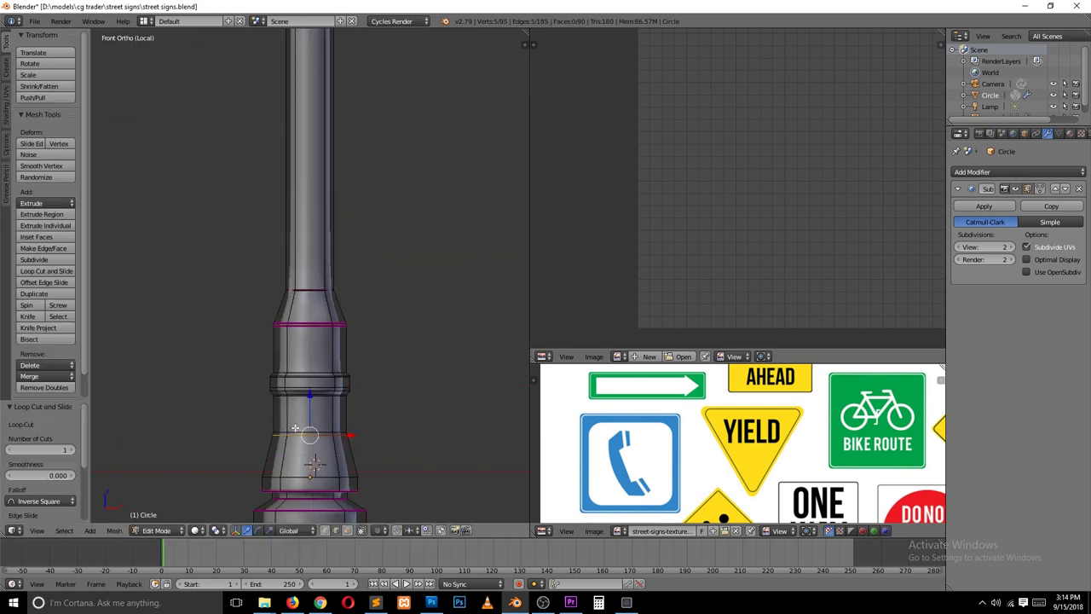
key("Tab")
scroll(308, 460, "down", 2)
scroll(306, 455, "up", 1)
scroll(299, 384, "down", 3)
scroll(318, 310, "up", 4, "shift")
Raise the pole's top ring and extrude it into a narrower neck.
key("Tab")
key("g")
key("z")
left_click(324, 240)
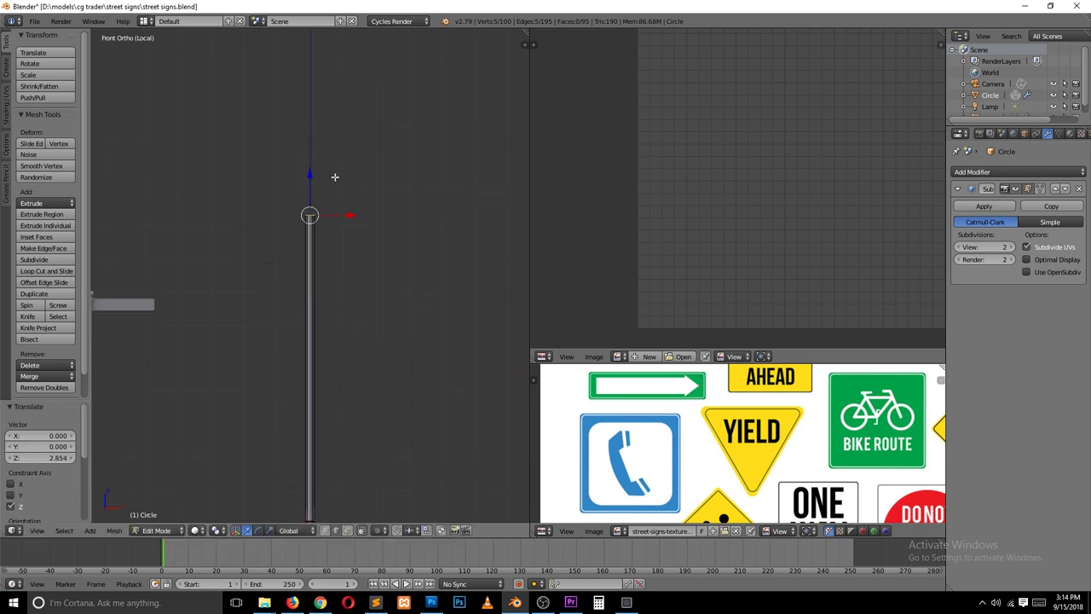
scroll(335, 177, "up", 2)
key("e")
left_click(366, 336)
key("s")
left_click(370, 312)
Extrude the neck upward, flare it outward, and merge the top ring to its centre.
key("e")
left_click(365, 269)
key("s")
left_click(336, 242)
key("g")
key("z")
left_click(419, 172)
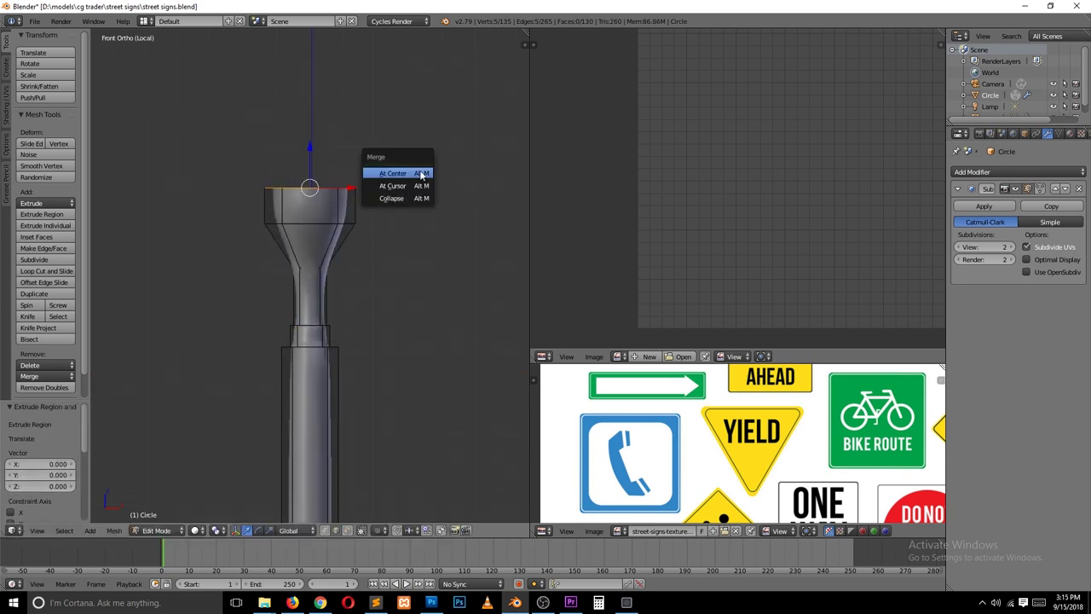
left_click(421, 175)
Add a loop cut near the top to shape the bulb and slide a stem loop.
key("ctrl+r")
left_click(324, 197)
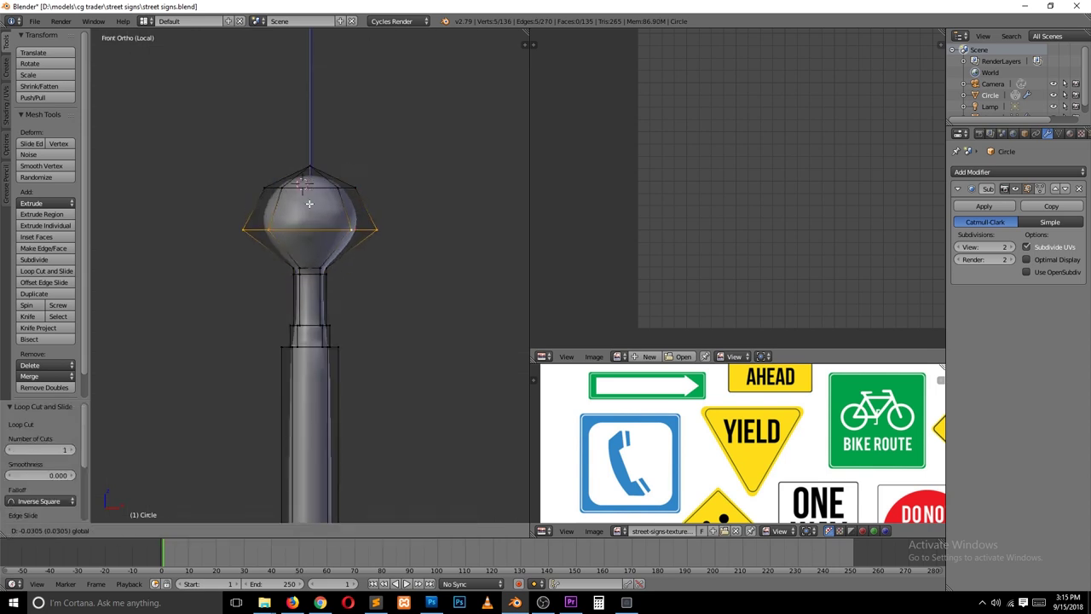
left_click(310, 203)
scroll(310, 202, "up", 3)
left_click(336, 352, "alt")
left_click(328, 389)
scroll(329, 389, "down", 3)
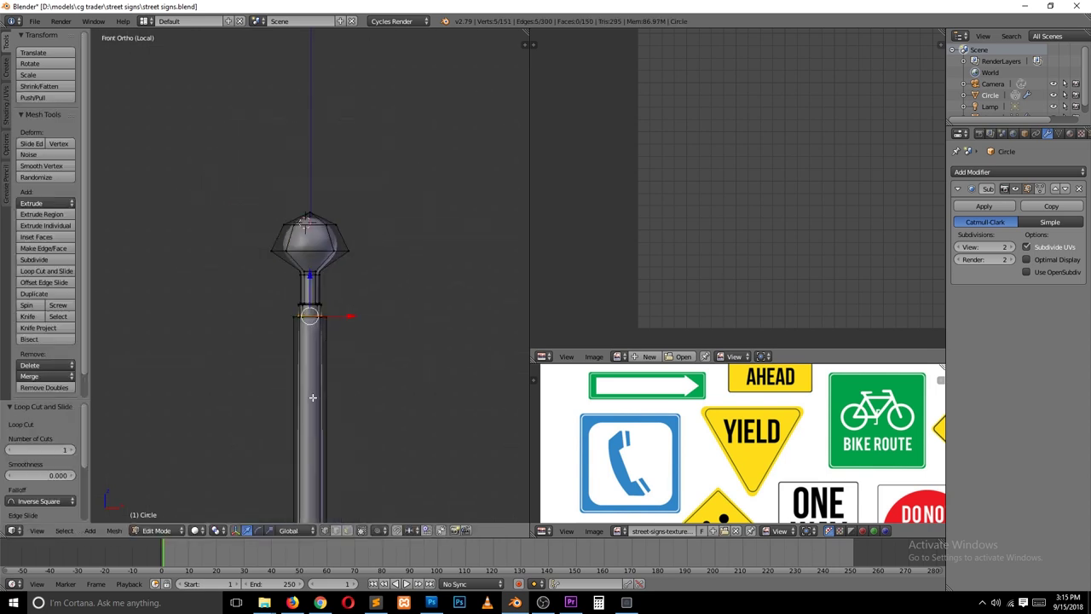
key("Tab")
scroll(389, 501, "up", 3)
scroll(398, 484, "up", 2)
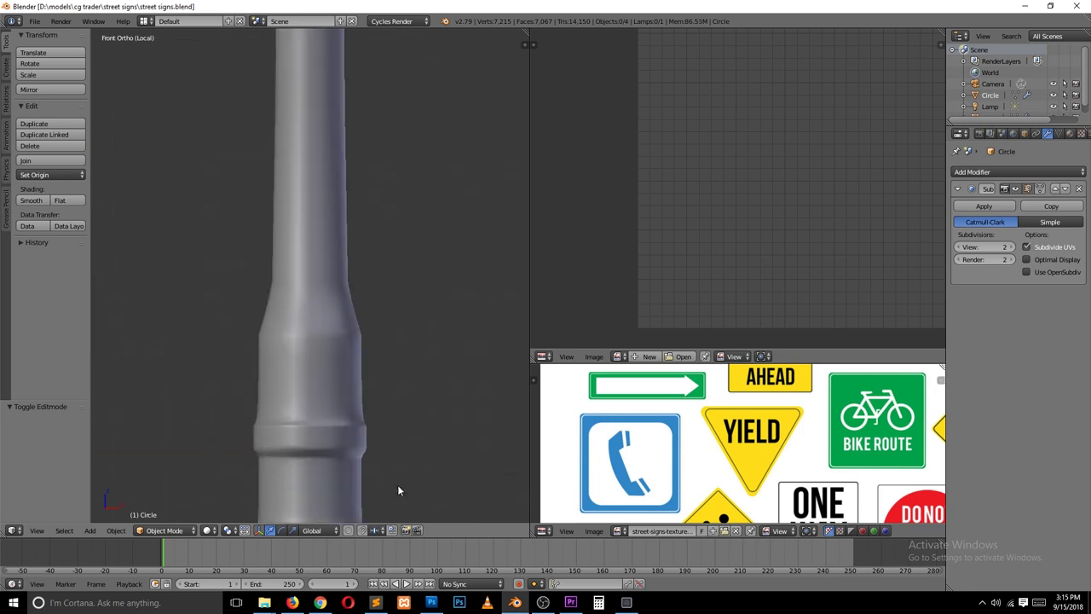
key("KP_Divide")
Isolate the Plane signpost and briefly preview its sign texture.
left_click(195, 295)
key("KP_Divide")
key("alt+z")
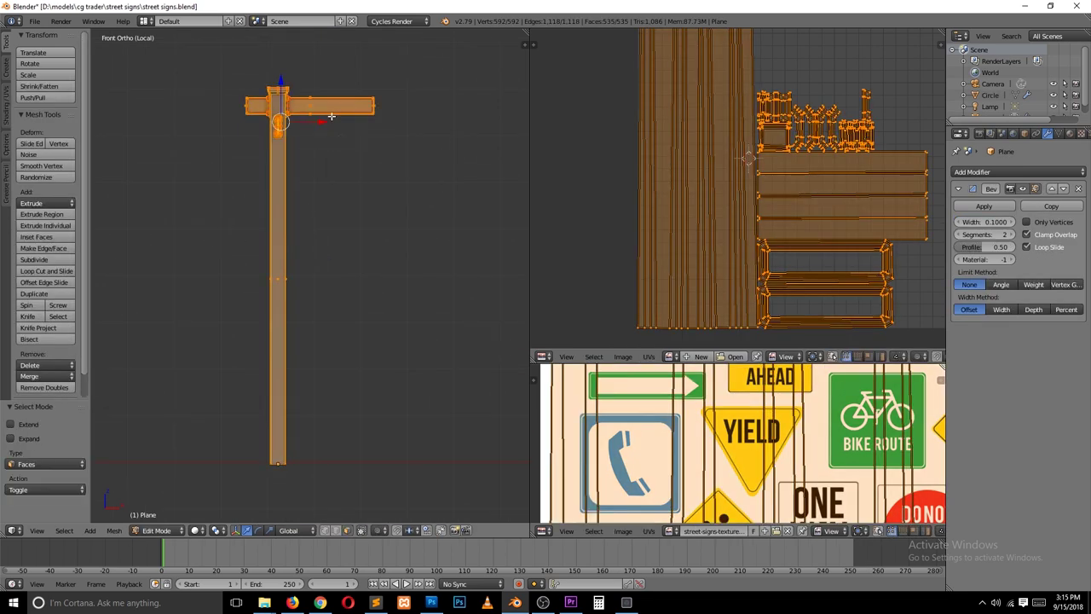
key("alt+z")
Select the connected sign arm and bracket pieces in the signpost's mesh.
key("Tab")
scroll(191, 259, "up", 4)
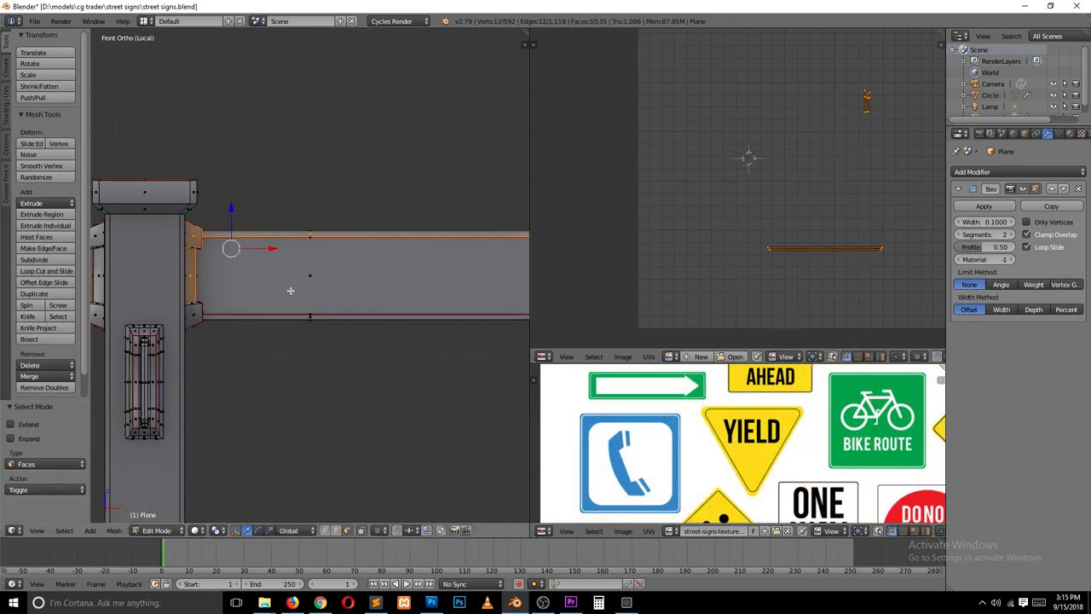
key("l")
scroll(290, 291, "down", 3)
middle_click_drag(358, 213, 256, 256)
scroll(256, 256, "up", 4)
key("l")
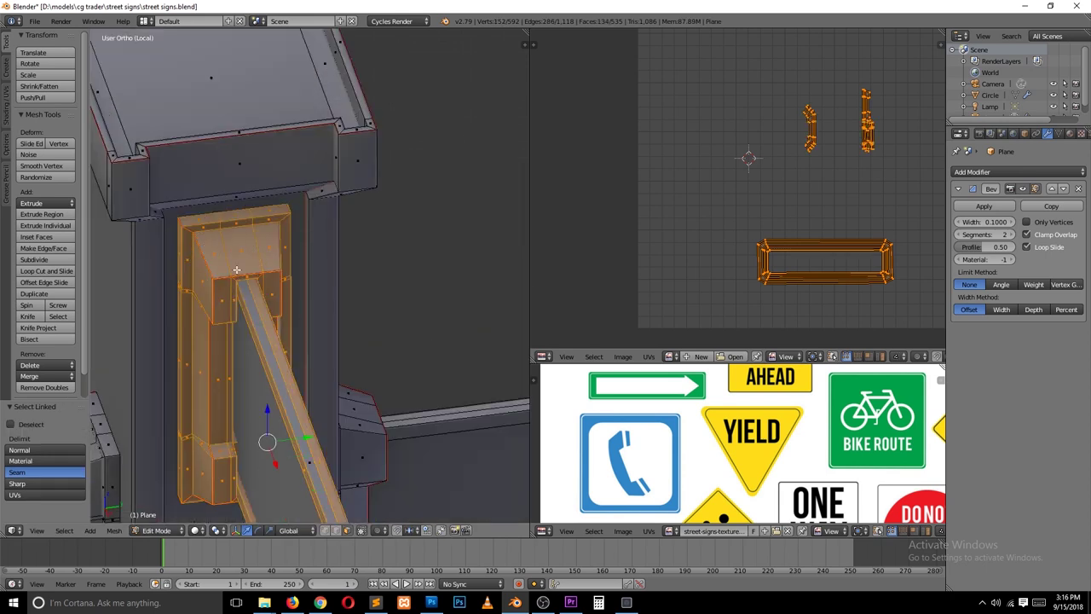
scroll(236, 269, "down", 3)
key("KP_1")
key("Tab")
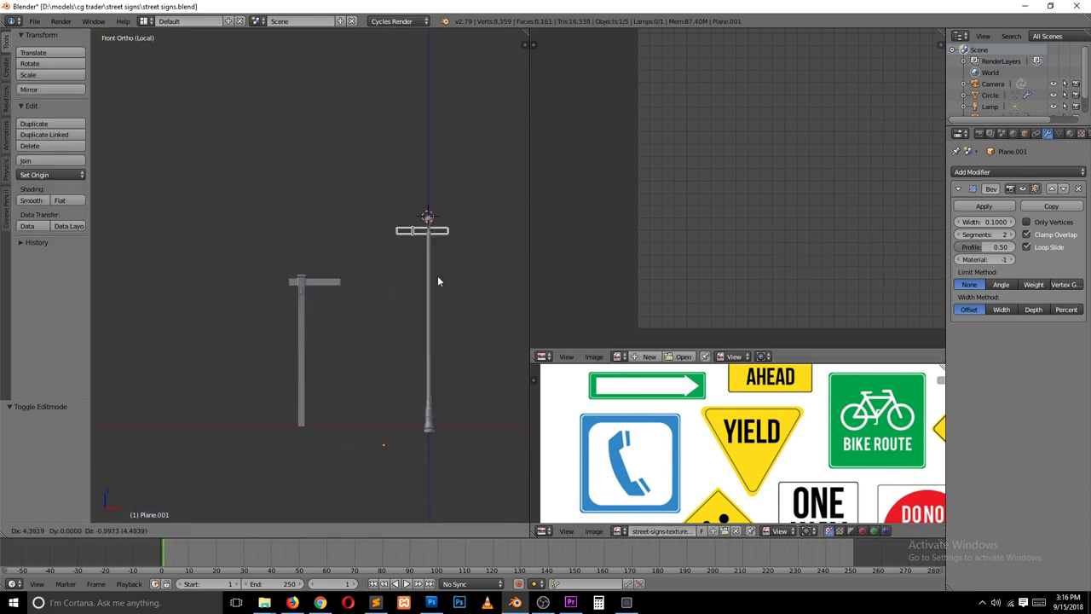
scroll(438, 282, "up", 4)
middle_click_drag(324, 305, 243, 345)
Inspect the Plane.001 arm mesh along its length and clear its face selection.
key("Tab")
scroll(243, 345, "up", 3)
scroll(302, 347, "down", 1)
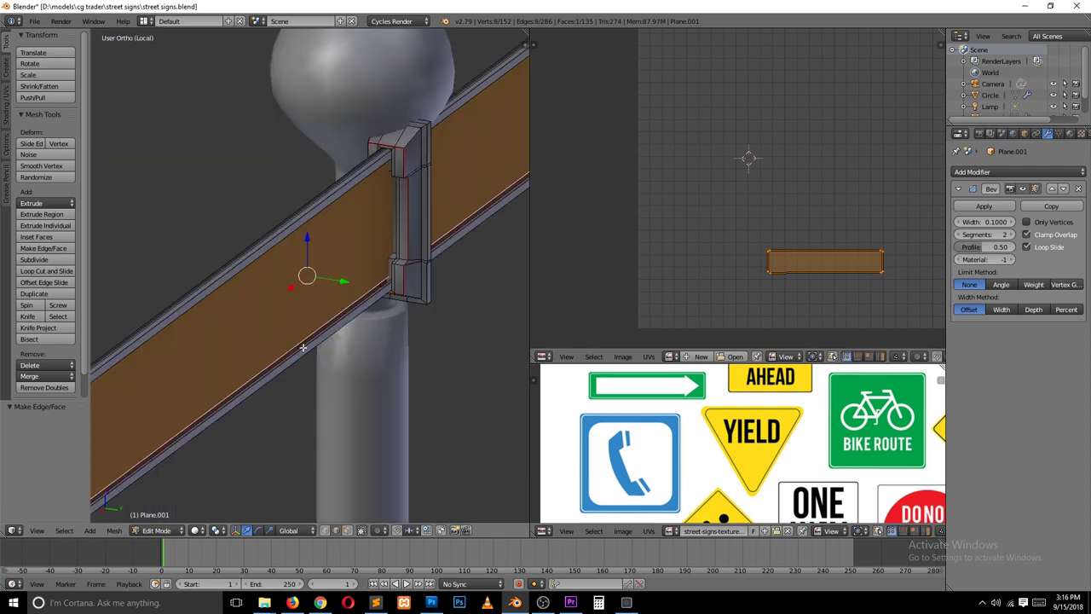
key("a")
key("Tab")
scroll(351, 350, "down", 3)
middle_click_drag(351, 350, 307, 245)
key("Tab")
scroll(282, 156, "up", 3)
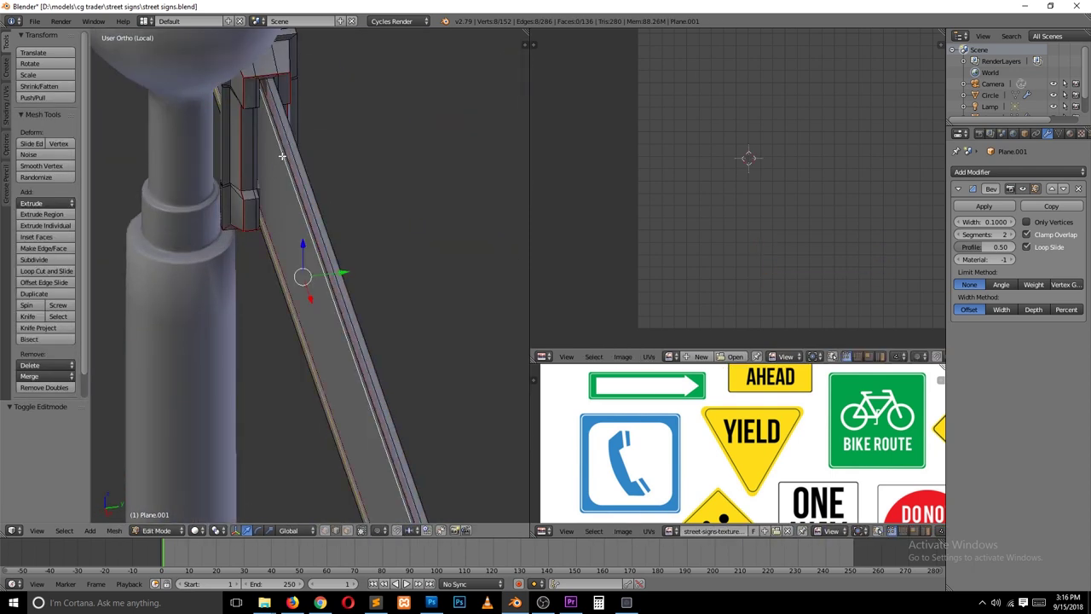
key("Tab")
scroll(348, 321, "down", 3)
mouse_move(348, 321)
middle_mouse_down()
mouse_move(114, 281)
mouse_move(352, 334)
middle_mouse_up()
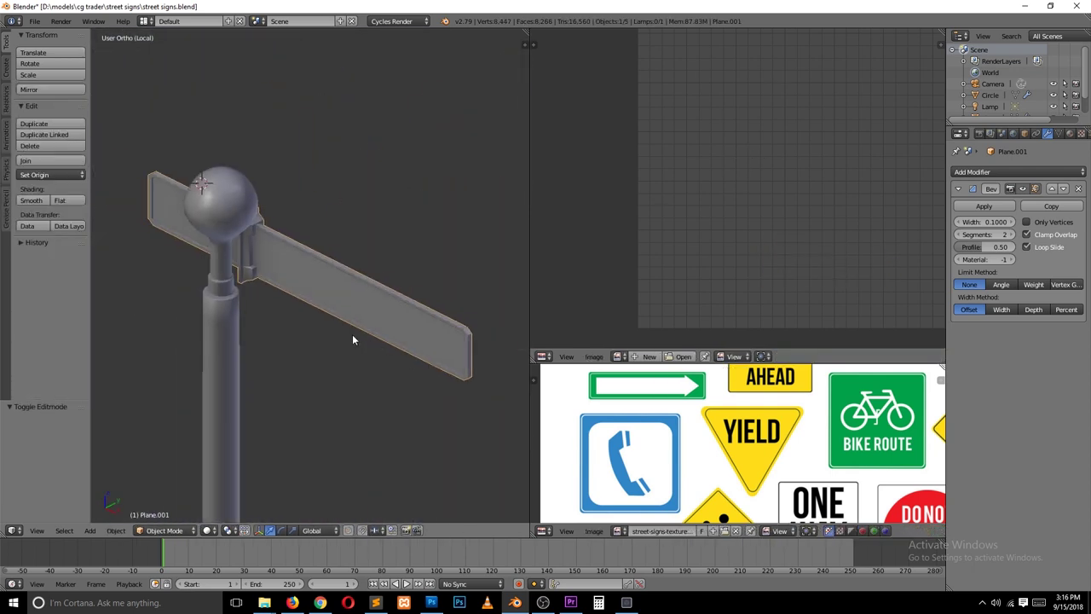
key("KP_1")
Lower the arm down the post, align it from above, and join it into the Circle post.
key("g")
left_click(289, 367)
key("KP_7")
key("g")
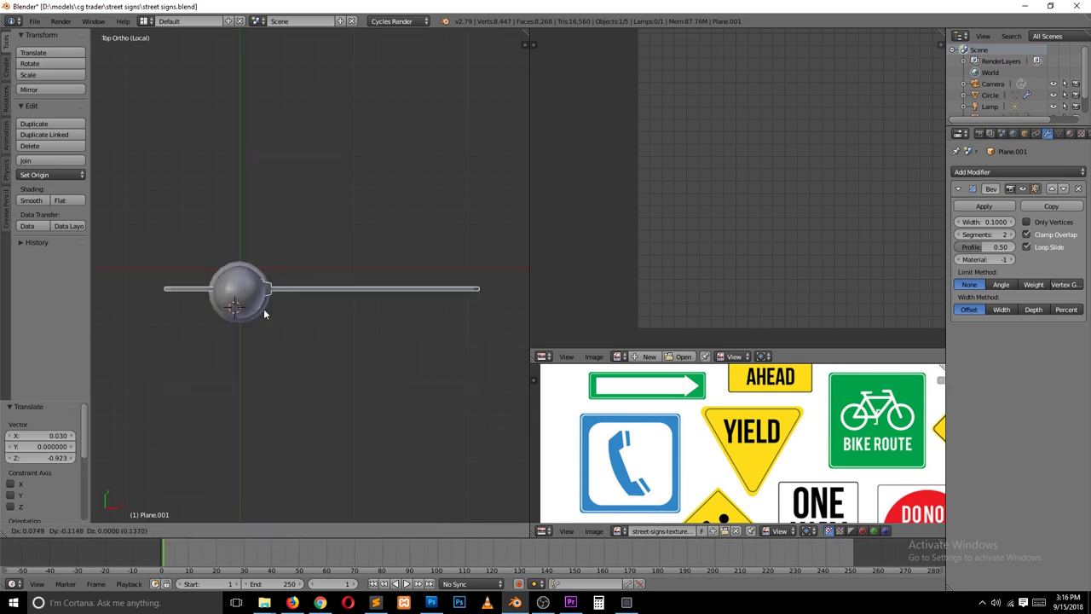
left_click(264, 315)
right_click(246, 293)
key("KP_1")
key("Tab")
key("ctrl+l")
Move the sign arm in closer to the post, viewed from the front.
key("g")
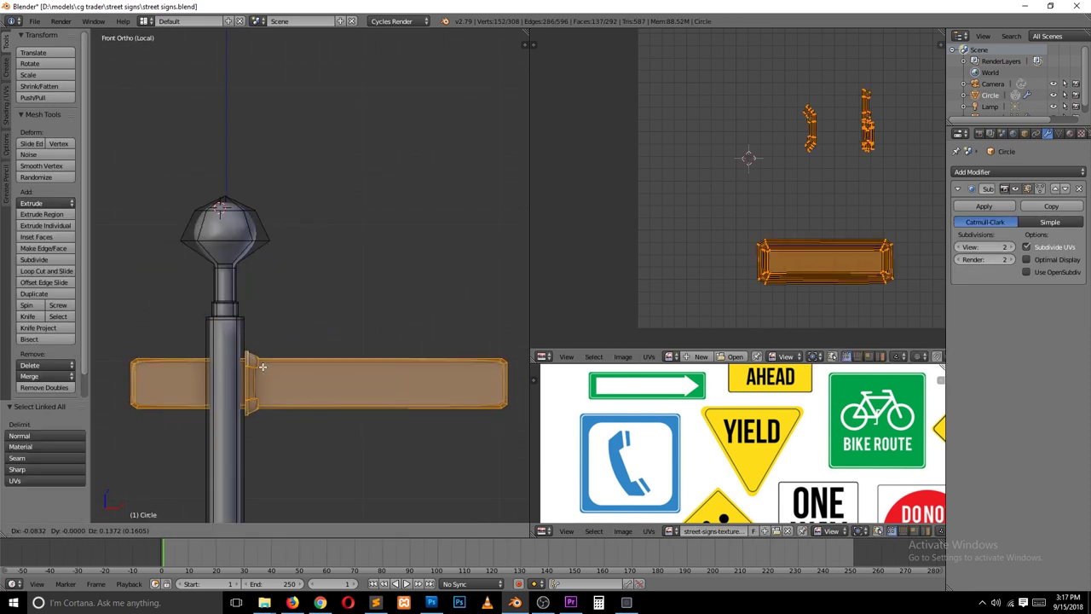
left_click(263, 367)
key("KP_3")
scroll(262, 367, "up", 2)
key("KP_1")
Duplicate the arm bracket and mirror the copy onto the post's far side.
right_click(220, 404)
key("ctrl+l")
key("shift+d")
right_click(309, 275)
left_click(206, 424)
middle_click_drag(206, 424, 251, 395)
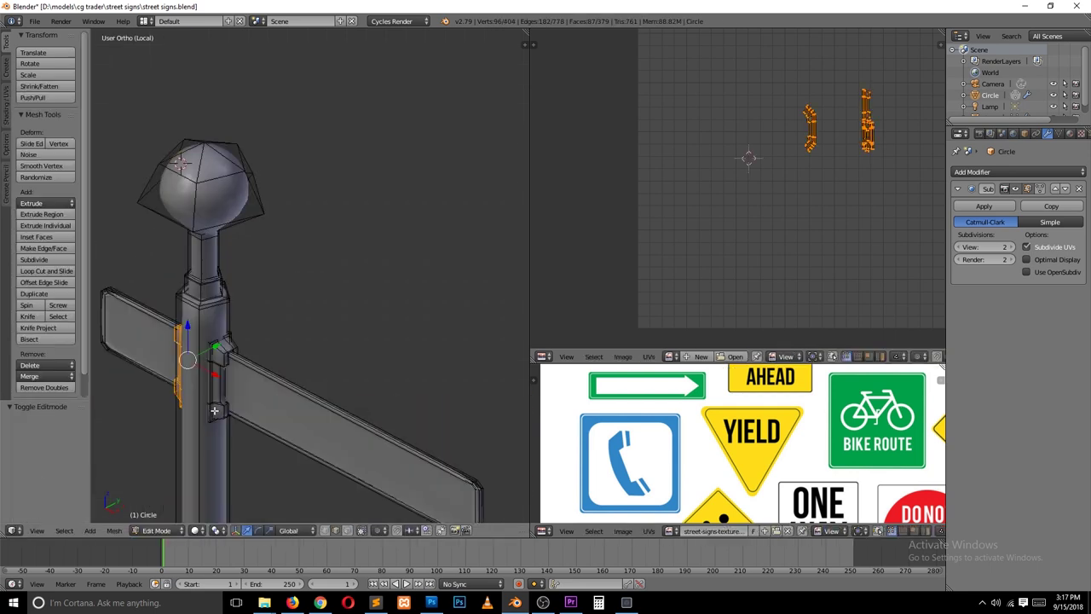
UV-unwrap the whole mesh onto the sign texture.
key("a")
left_click(652, 358)
left_click(682, 181)
key("KP_1")
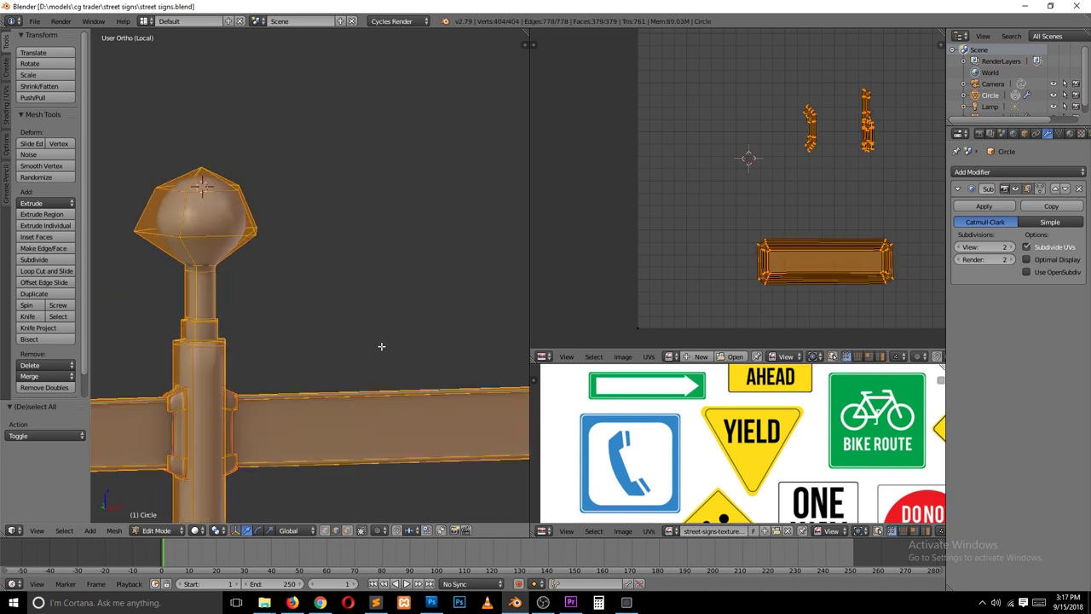
key("a")
Cut an edge loop across the sign arm and slide it horizontally toward the arm's right end.
key("ctrl+Tab")
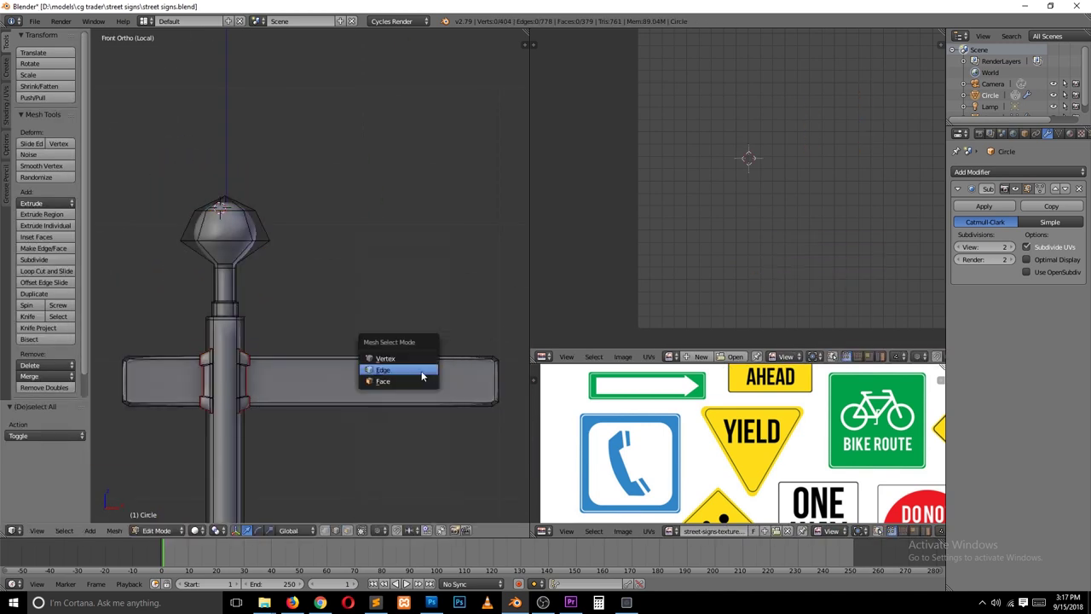
left_click(390, 370)
key("z")
key("ctrl+r")
left_click(310, 382)
left_click_drag(291, 301, 332, 487)
key("g")
key("x")
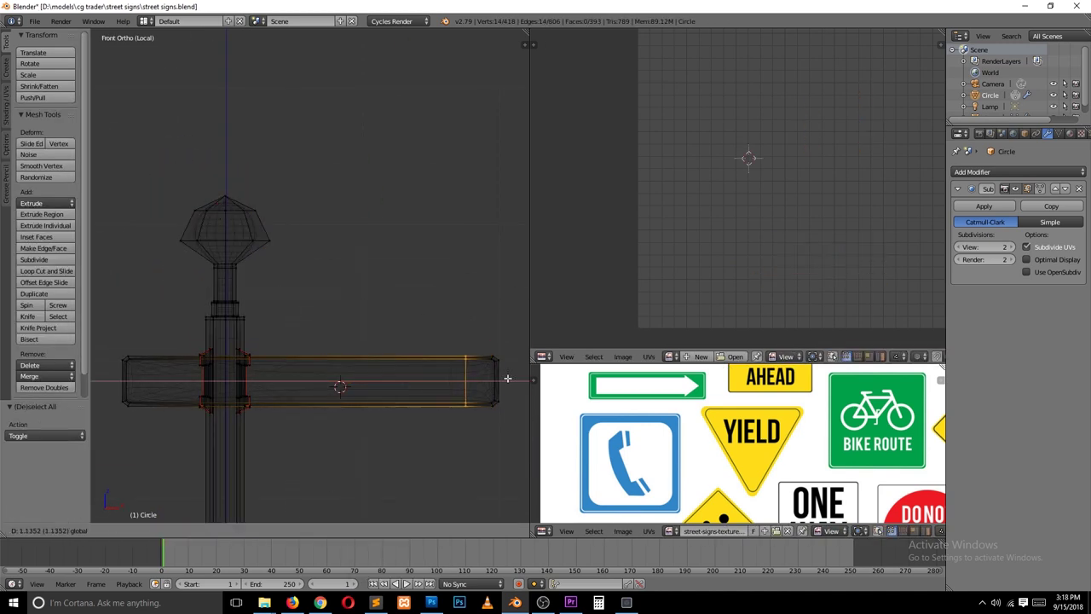
right_click(211, 392)
Add a middle loop to the sign arm, then return to object mode in solid shading.
key("ctrl+r")
left_click(310, 383)
right_click(310, 383)
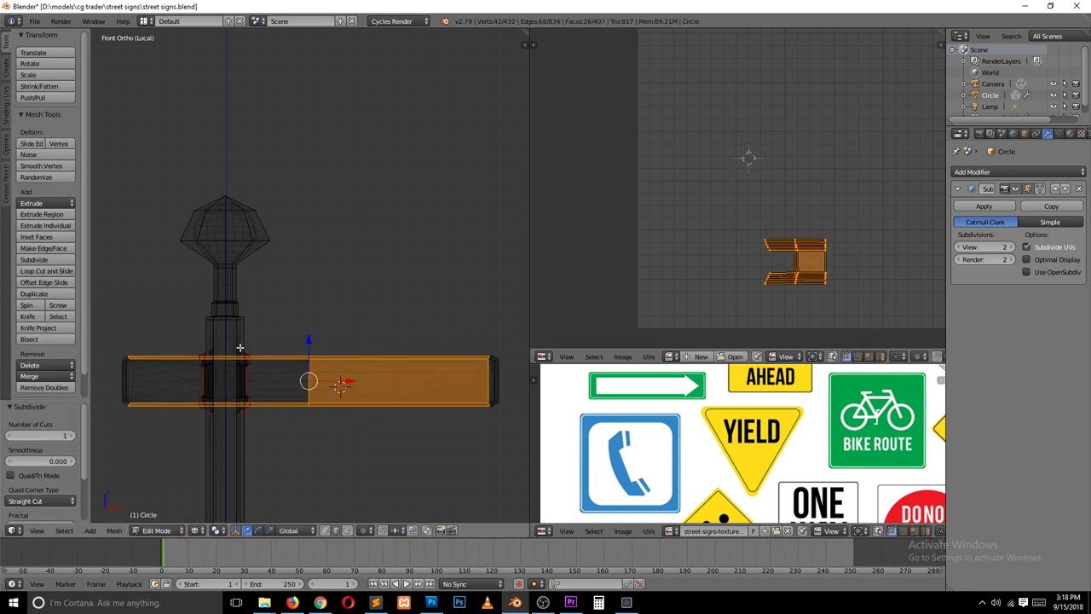
key("Tab")
key("z")
key("a")
mouse_move(333, 382)
middle_mouse_down()
mouse_move(401, 376)
mouse_move(369, 381)
middle_mouse_up()
key("KP_1")
Set the 3D cursor beside the post and add a new plane there.
key("Tab")
key("a")
key("Tab")
key("z")
scroll(300, 378, "up", 3)
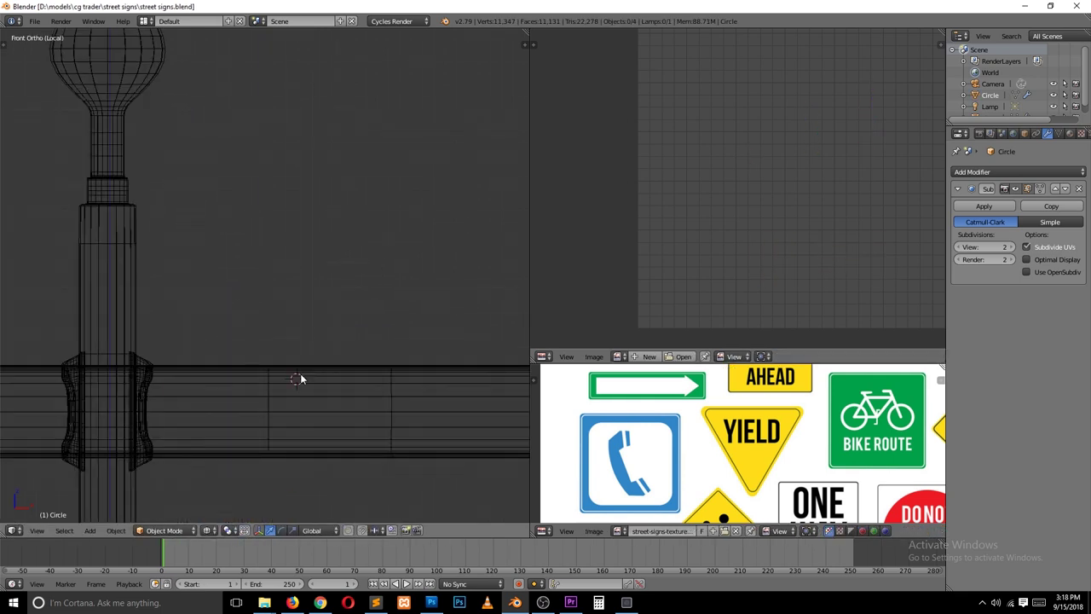
scroll(300, 373, "up", 2, "ctrl")
left_click(215, 253)
key("shift+a")
left_click(317, 322)
key("Tab")
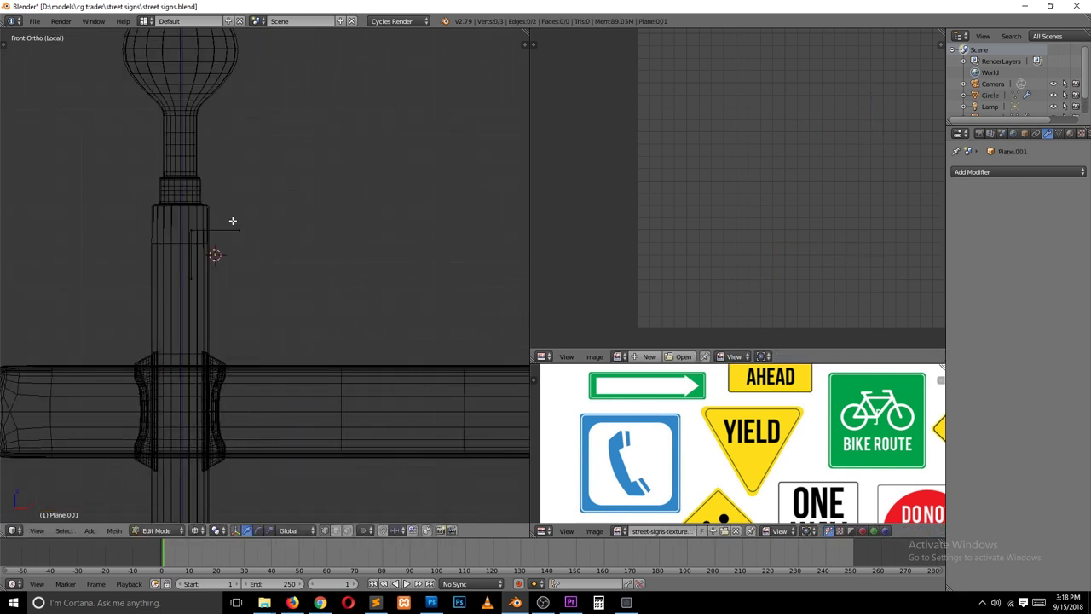
Merge the new plane into a single vertex, position it, and add Subdivision Surface level 2.
key("a")
key("alt+m")
left_click(230, 238)
key("g")
left_click(235, 260)
key("Tab")
key("ctrl+2")
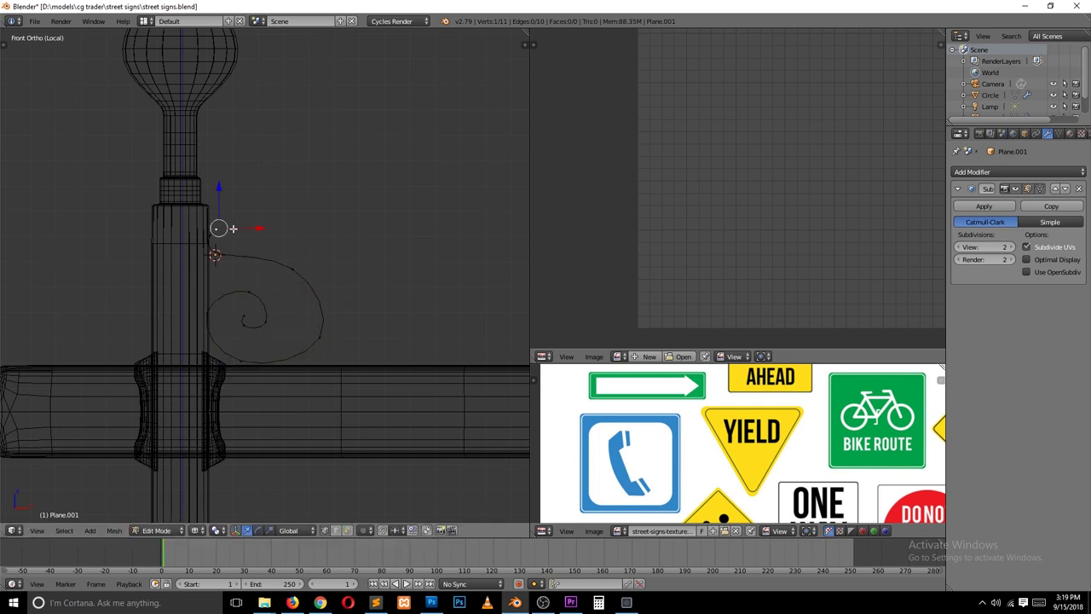
Rotate, move and resize the connected left curl of the spiral.
left_click(395, 382)
left_click(410, 400)
scroll(429, 407, "down", 1)
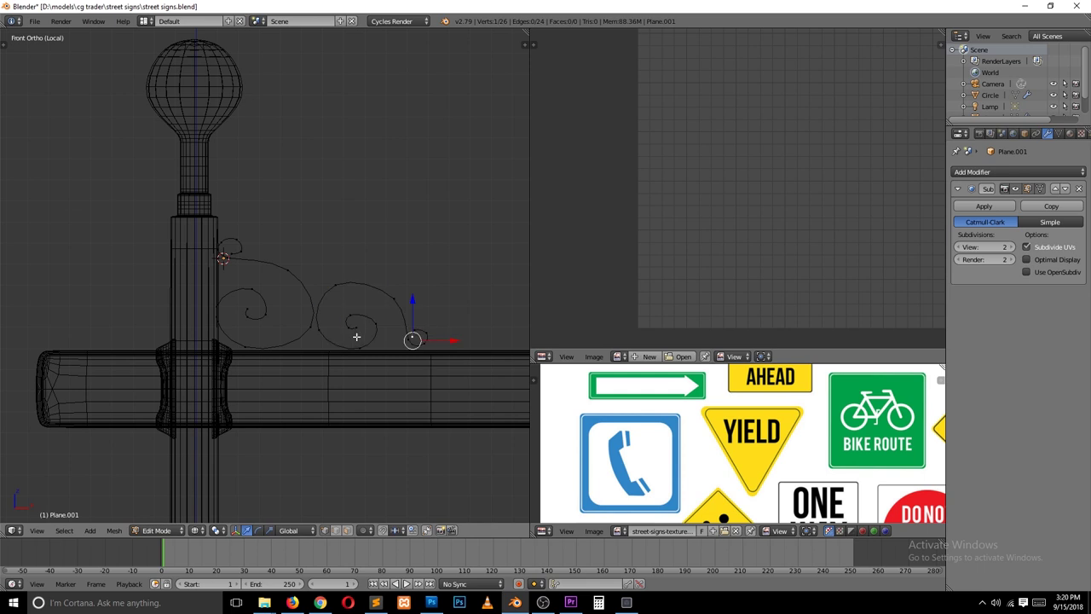
key("ctrl+l")
scroll(357, 342, "up", 2)
left_click(324, 366)
scroll(301, 364, "up", 5)
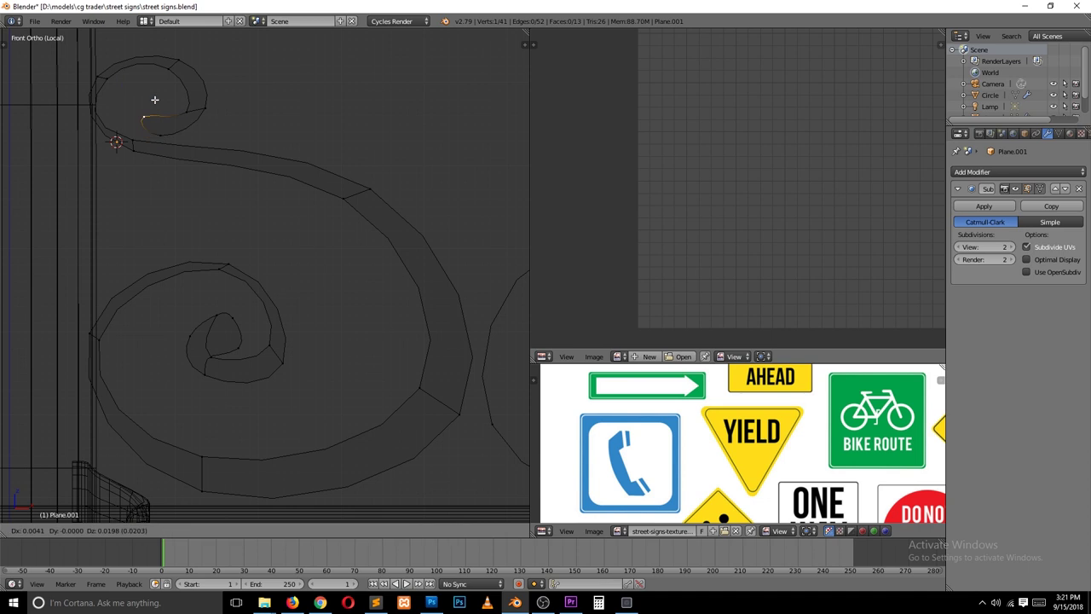
Inspect the spiral's low-poly cage, then restore level-2 smoothing in solid shading.
key("ctrl+0")
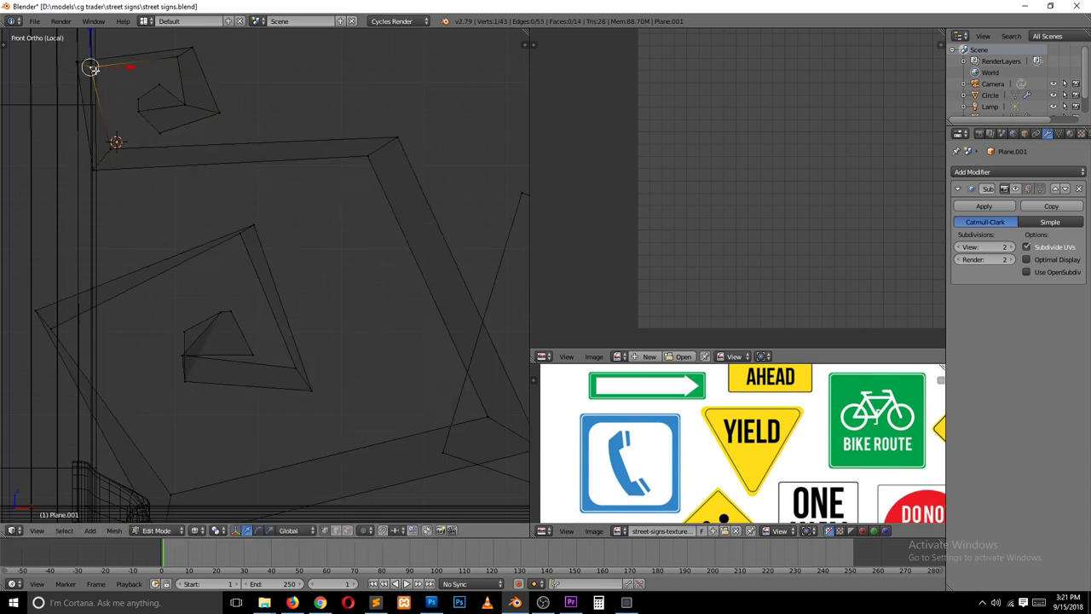
scroll(90, 67, "down", 1)
right_click(196, 270)
scroll(248, 276, "down", 1)
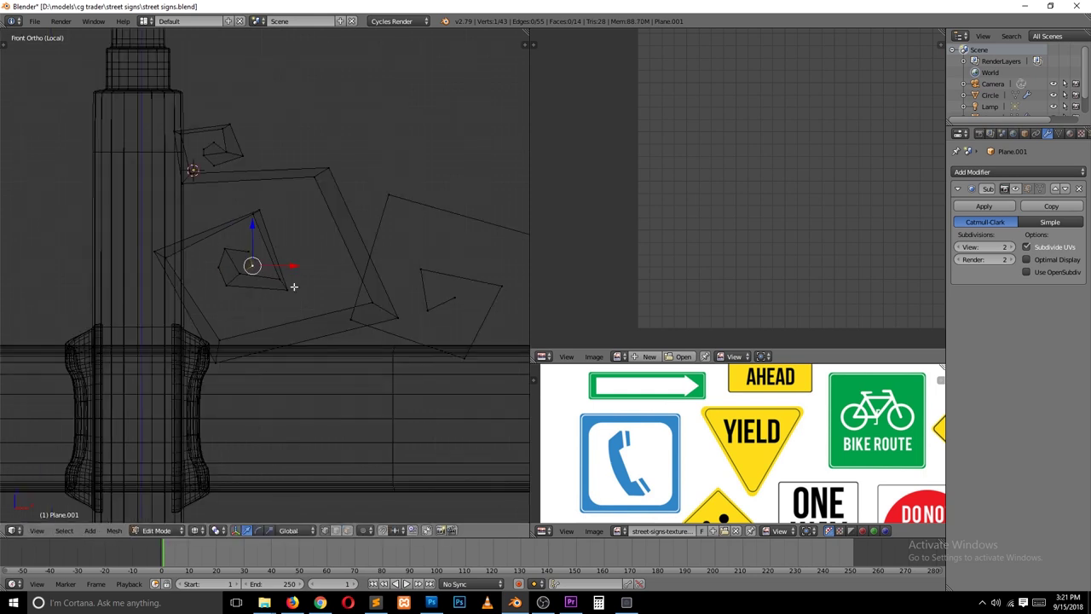
key("a")
key("z")
key("ctrl+2")
Cut a centred edge loop along the spiral.
middle_click_drag(344, 278, 290, 213)
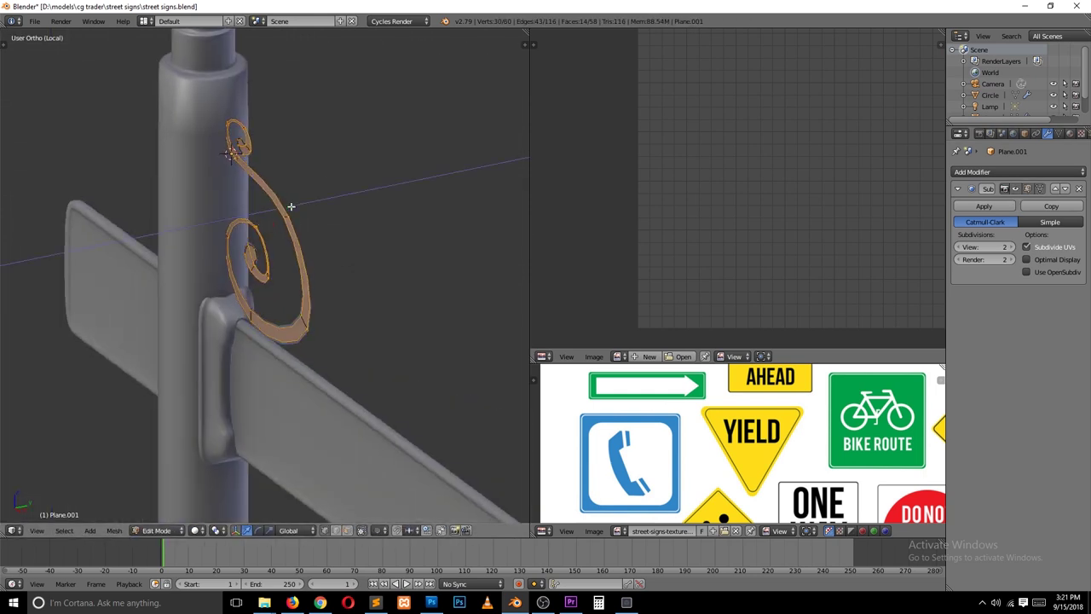
key("a")
key("t")
scroll(388, 242, "up", 2)
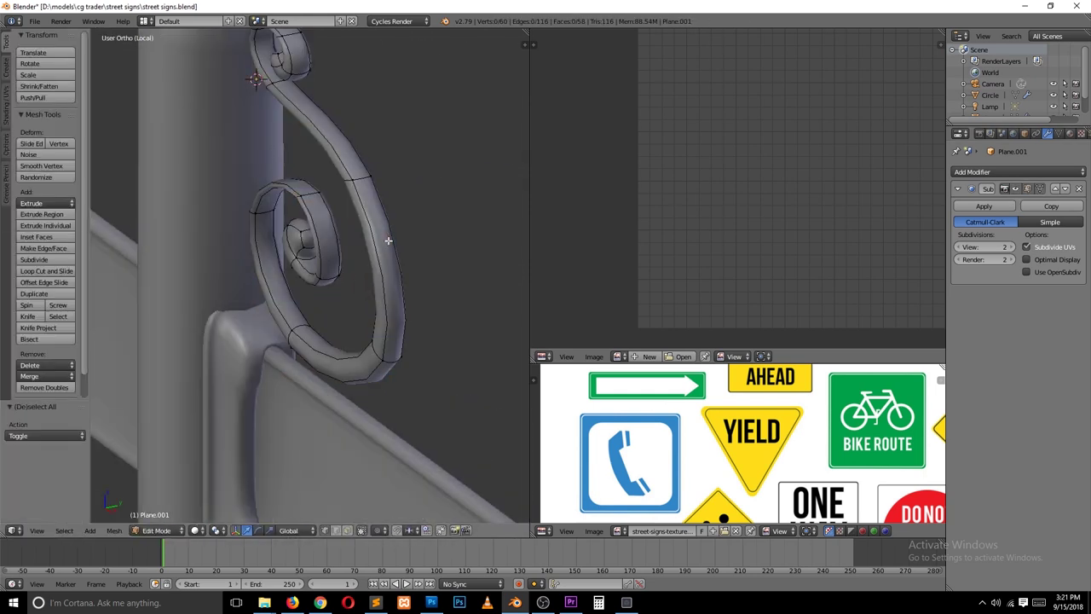
left_click(373, 180)
right_click(368, 183)
key("Tab")
Raise the spiral's viewport smoothing level and return to the front view.
key("Tab")
middle_click_drag(409, 370, 335, 256)
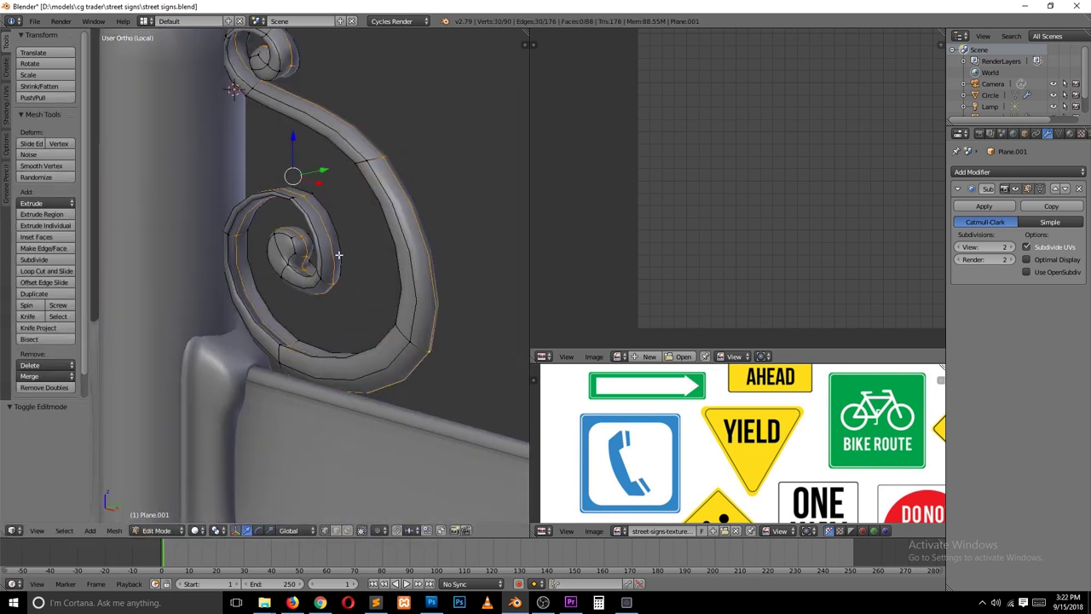
scroll(189, 221, "up", 2)
key("Tab")
scroll(332, 213, "down", 3)
key("a")
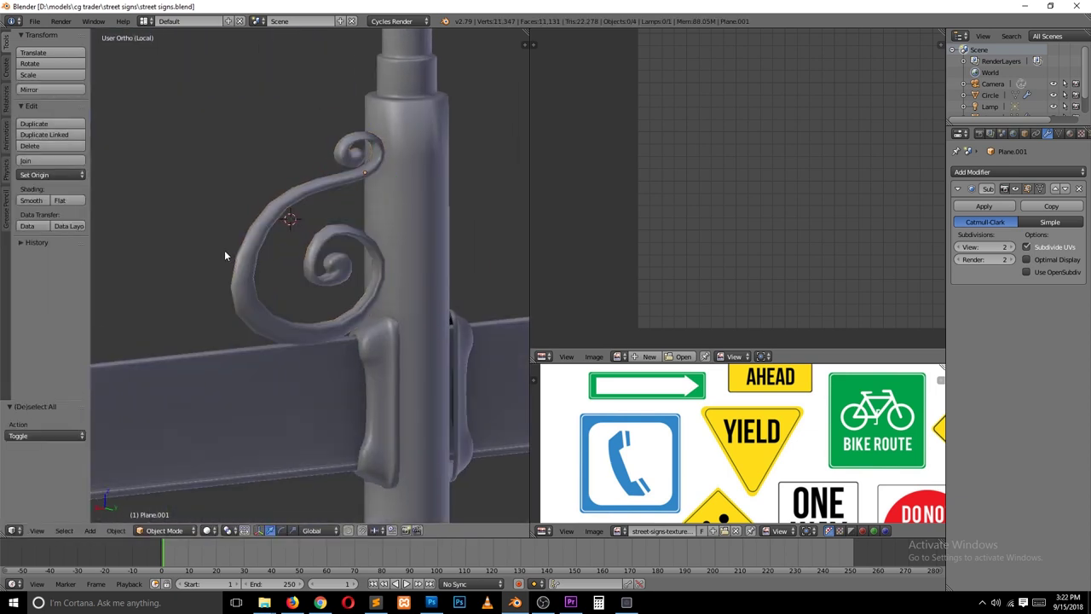
scroll(224, 250, "down", 2)
scroll(323, 358, "up", 3)
middle_click_drag(323, 359, 423, 316)
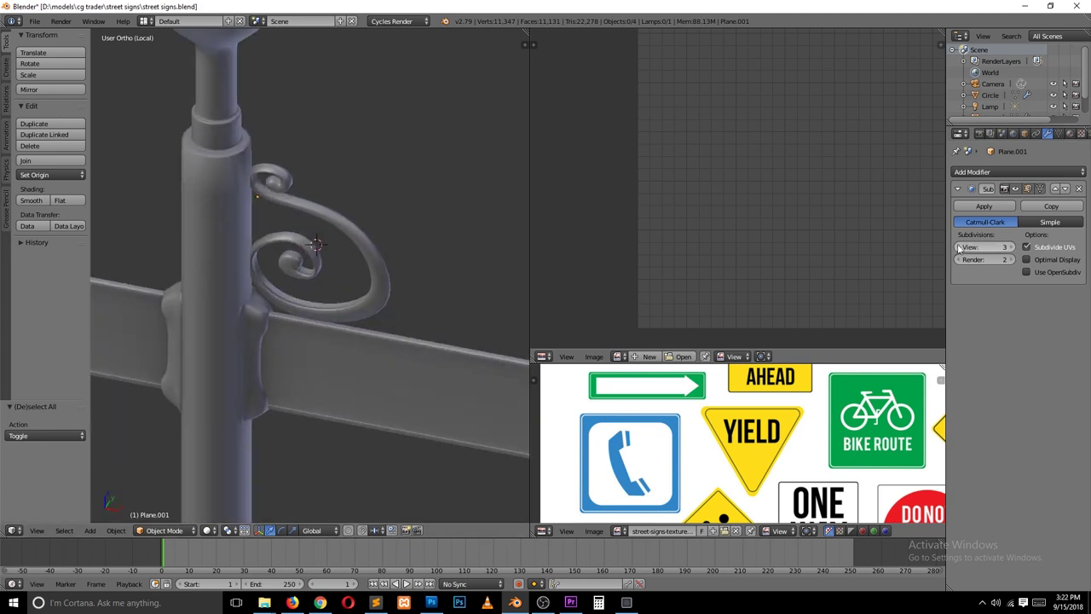
key("KP_1")
Duplicate the spiral and rotate, shrink and mirror the copy along X to the right.
right_click(366, 267)
key("Tab")
key("shift+d")
key("x")
left_click(501, 292)
key("r")
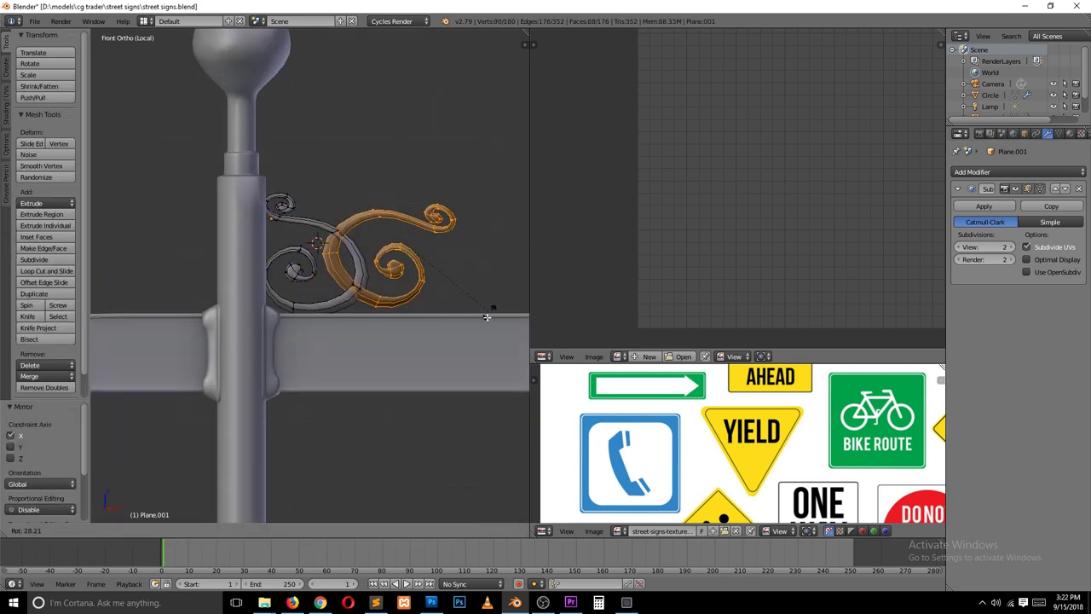
left_click(389, 336)
key("s")
left_click(375, 328)
key("s")
key("x")
left_click(367, 324)
Nudge a vertex of the spiral copy onto the curve.
scroll(367, 324, "up", 2)
right_click(417, 200)
key("g")
left_click(436, 303)
scroll(440, 307, "down", 2)
scroll(440, 307, "down", 3)
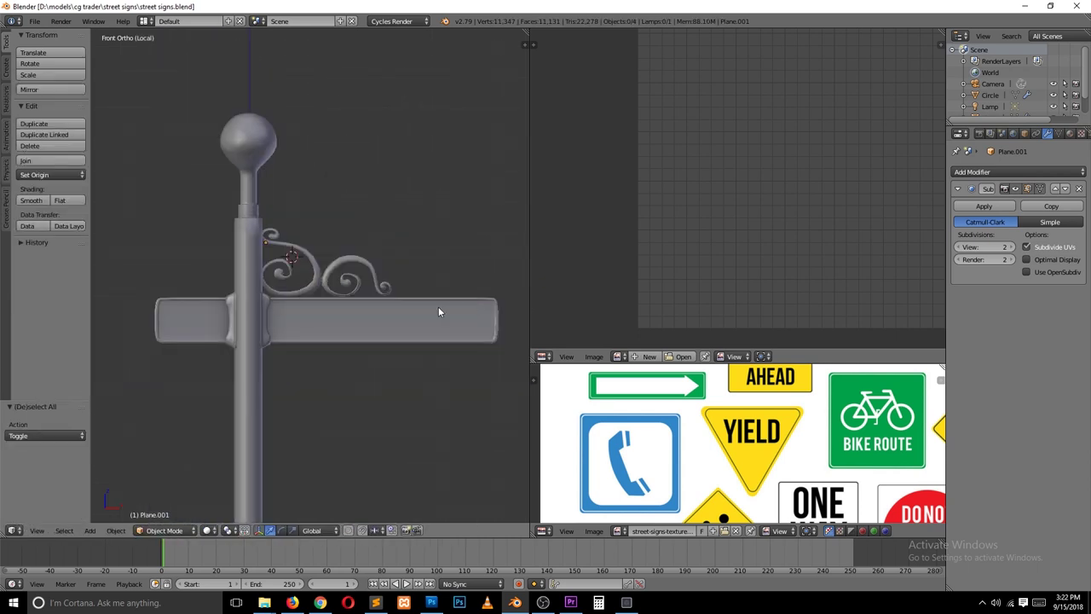
scroll(439, 307, "up", 5)
Brush-select the scroll end in wireframe and cut a new edge across it.
key("Tab")
key("Tab")
right_click(189, 157)
key("a")
key("z")
key("c")
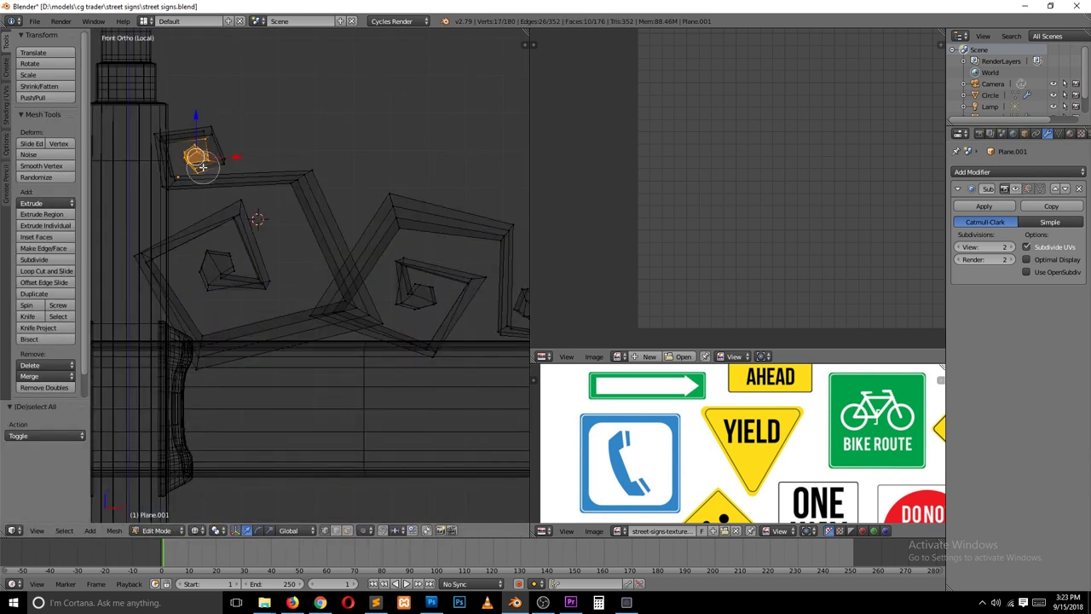
left_click(324, 184)
middle_click_drag(324, 184, 342, 122)
key("z")
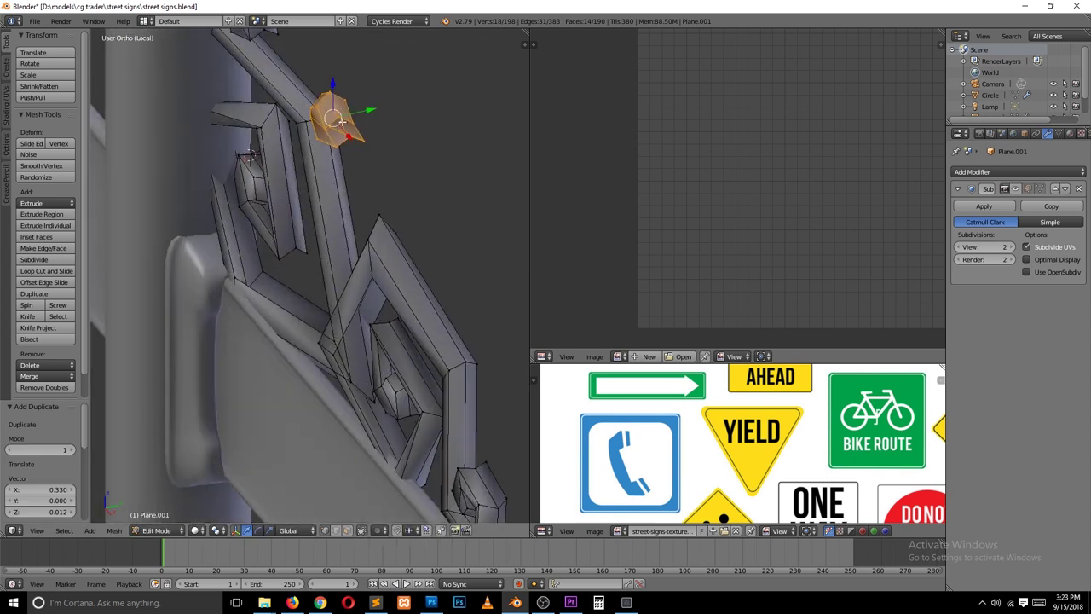
key("Return")
key("KP_Decimal")
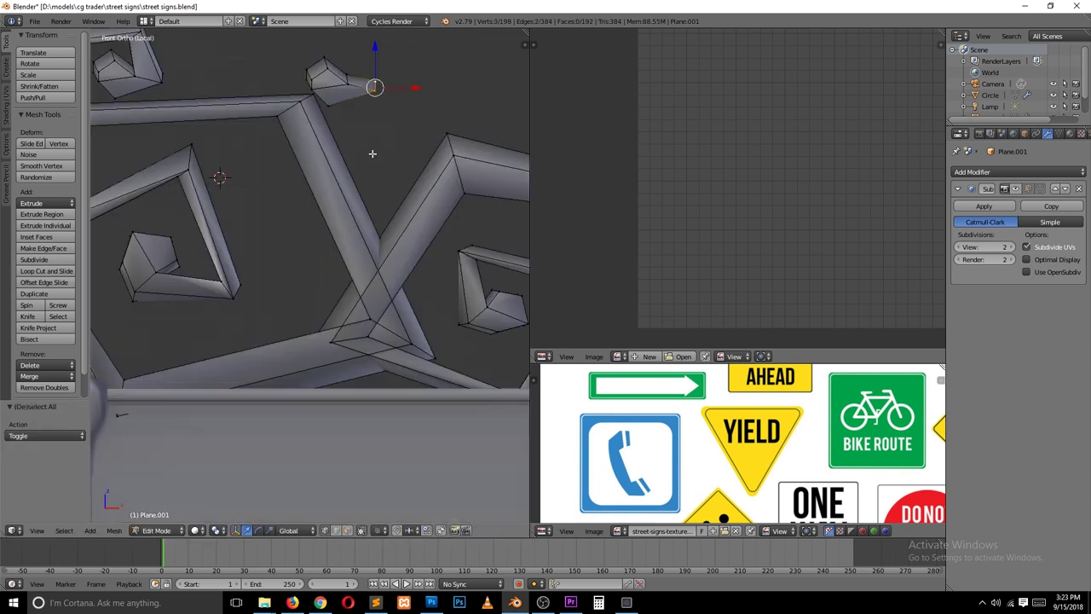
Move the scroll end onto the curve, then duplicate and rotate the tip piece.
key("KP_1")
key("g")
left_click(384, 235)
key("Tab")
key("Tab")
key("shift+d")
left_click(209, 284)
key("r")
key("Return")
key("Tab")
scroll(445, 263, "down", 3)
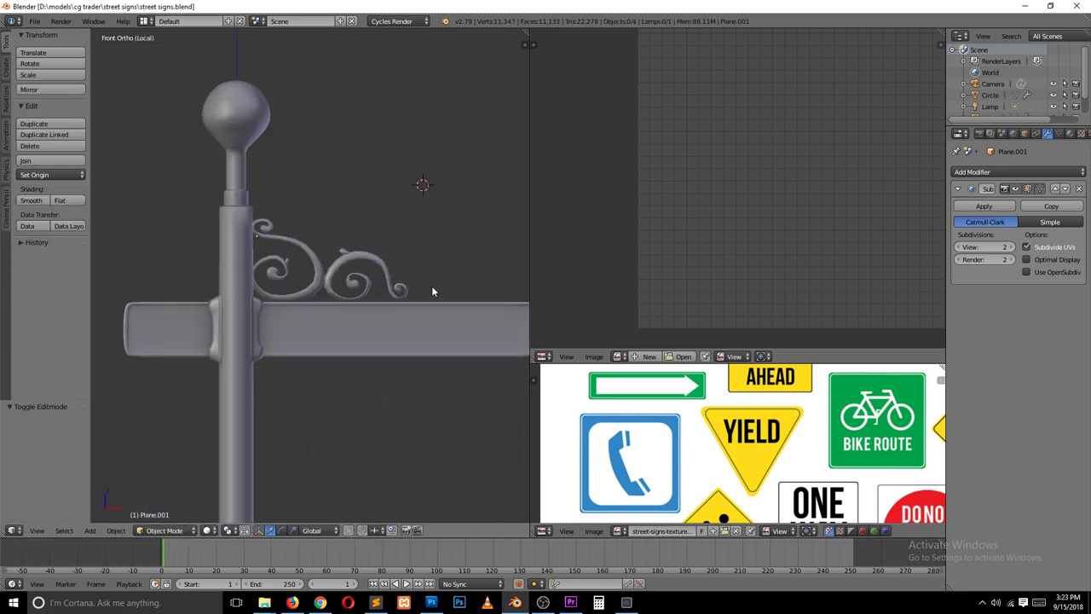
key("Tab")
scroll(432, 291, "up", 5)
Duplicate a scroll curl and reposition part of the scroll with brush selection.
key("shift+d")
left_click(235, 344)
scroll(235, 343, "down", 5)
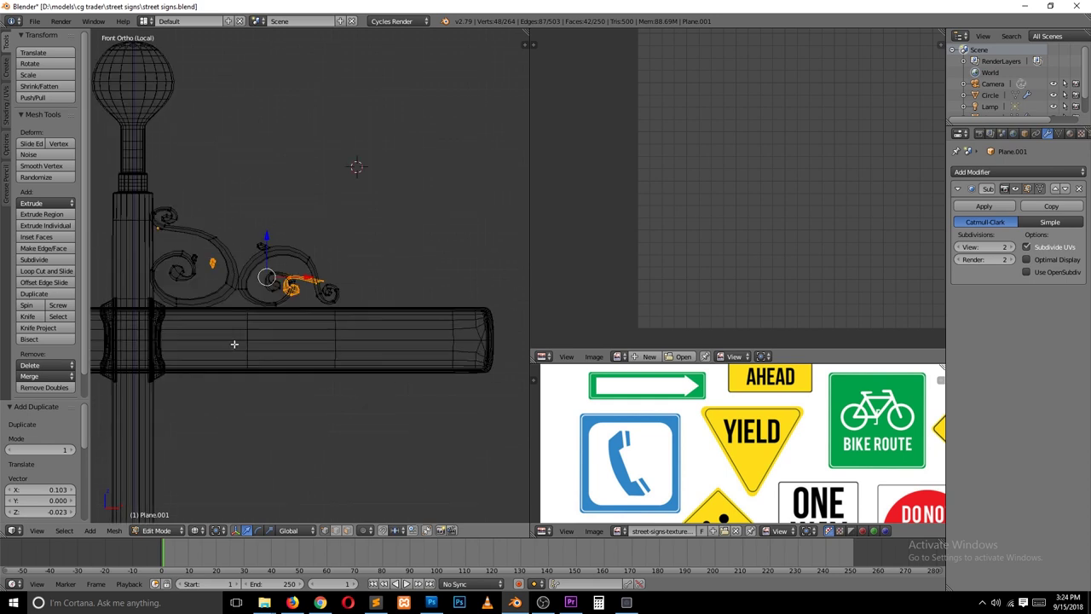
scroll(241, 315, "up", 3)
key("a")
key("c")
left_click(314, 323)
Try rotating and moving the small inner curl, then undo those adjustments.
key("t")
key("r")
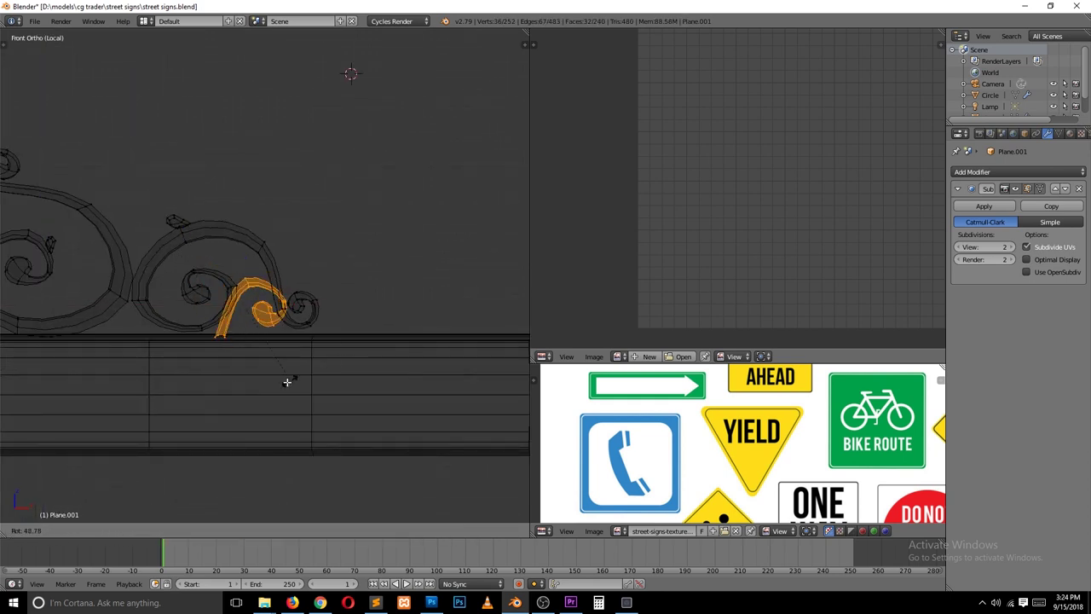
left_click(319, 309)
scroll(318, 309, "up", 3)
key("z")
key("g")
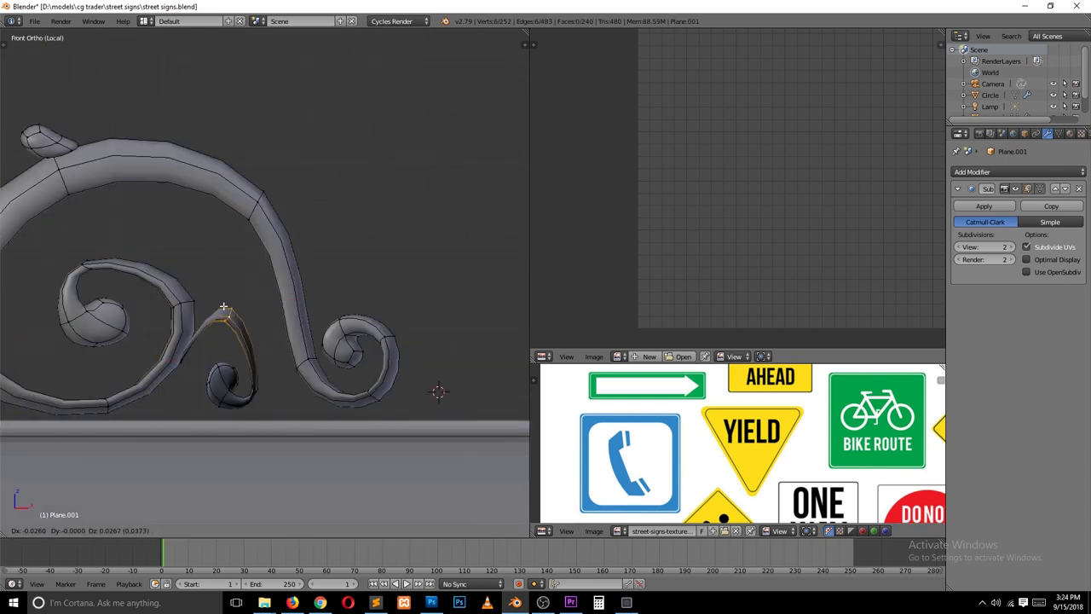
key("ctrl+z")
key("z")
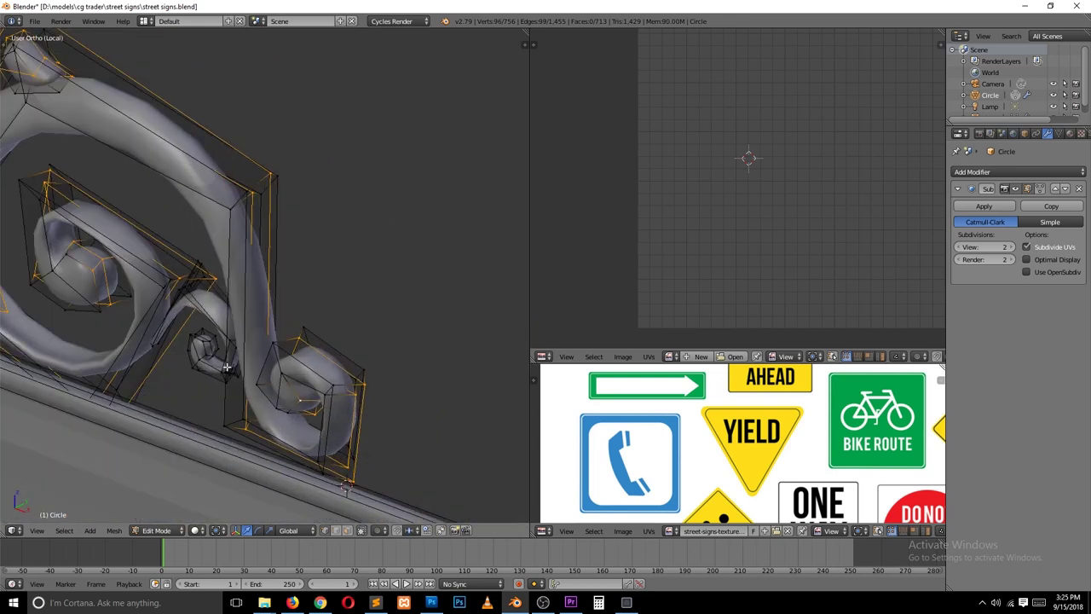
Mark the selected edges and the sign board edges as seams.
key("ctrl+e")
left_click(185, 369)
key("a")
key("a")
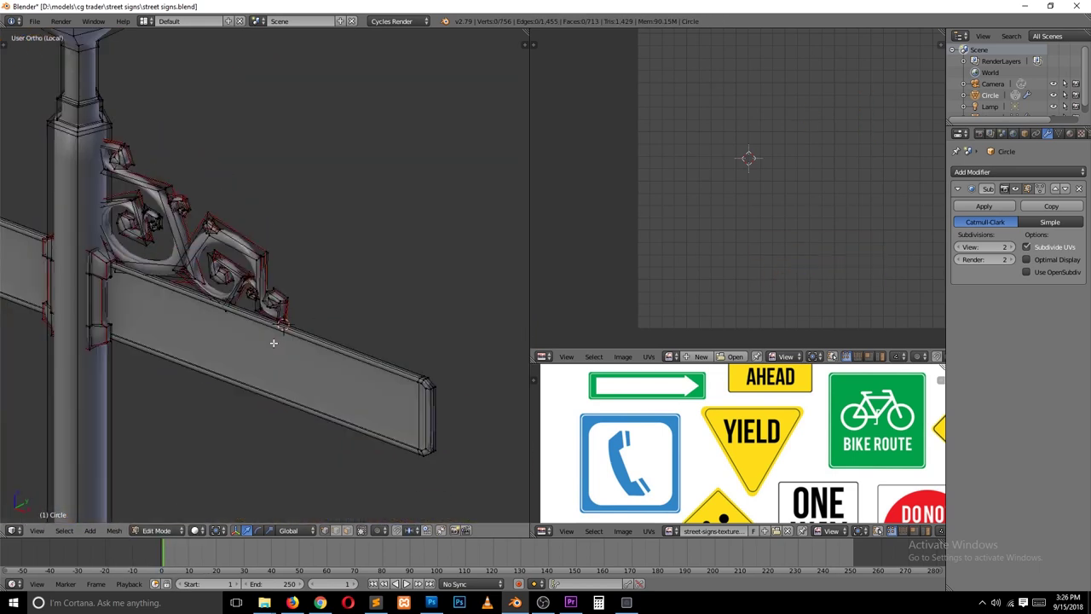
key("ctrl+e")
left_click(290, 324)
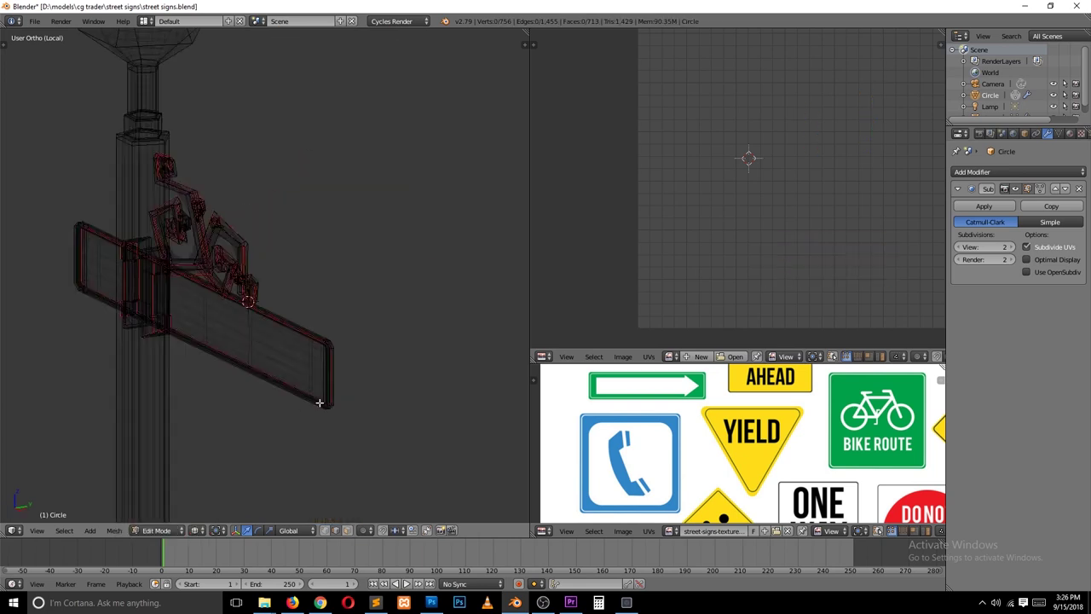
key("z")
Select the pole's geometry and unwrap the mesh onto the sign texture.
scroll(320, 402, "up", 3)
scroll(341, 418, "down", 3)
middle_click_drag(255, 255, 137, 133, "shift")
key("l")
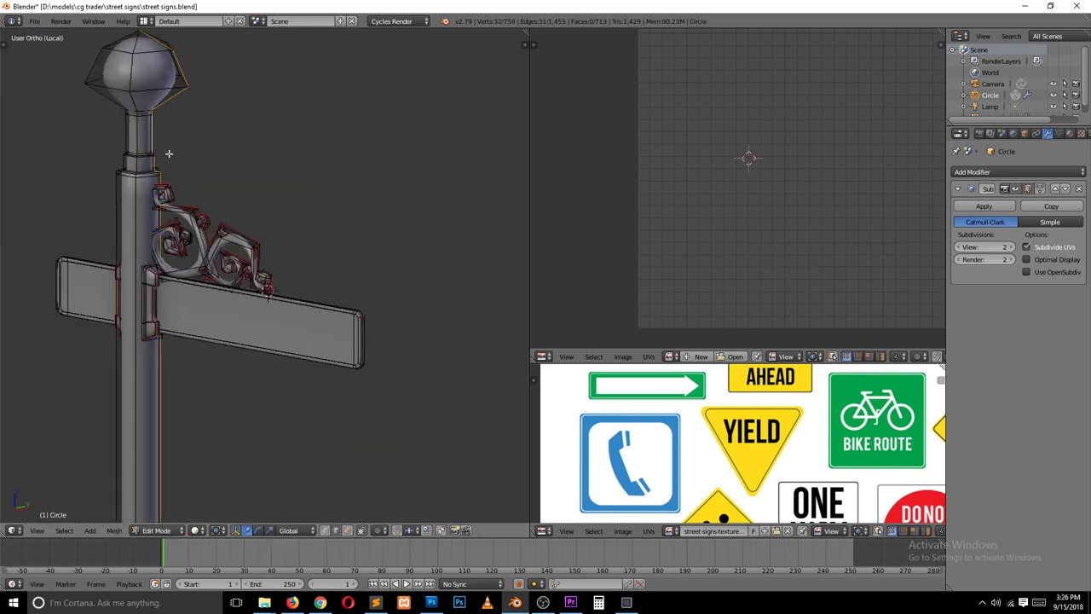
scroll(169, 153, "down", 5)
key("a")
scroll(196, 332, "up", 3)
key("u")
left_click(192, 336)
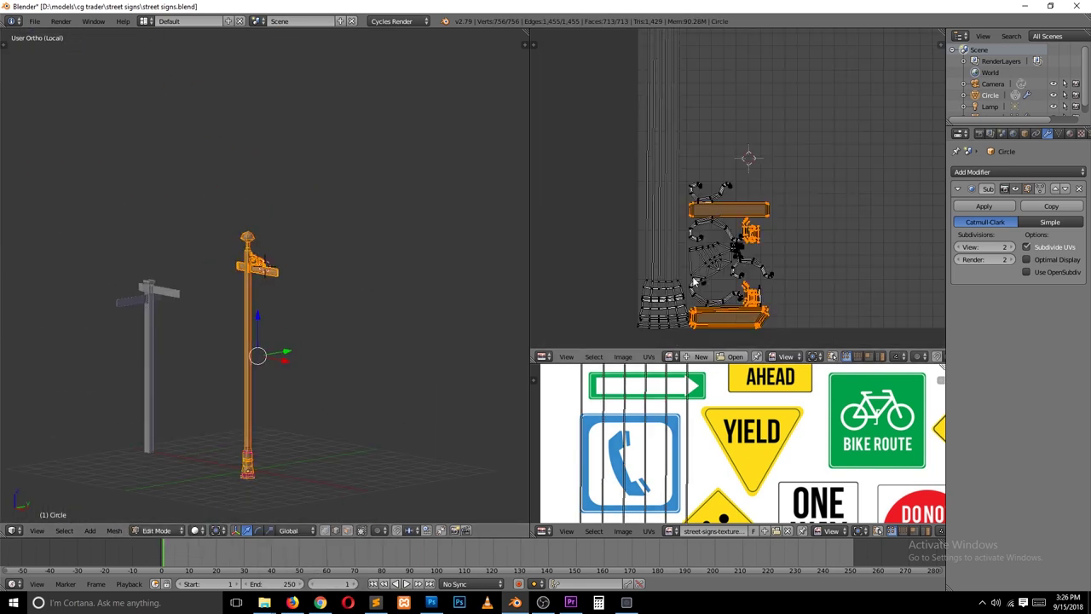
Check the sign in front and top wireframe views and lower the sign board vertically.
key("a")
key("KP_1")
scroll(232, 333, "up", 5)
key("z")
key("a")
scroll(299, 199, "up", 2)
key("KP_7")
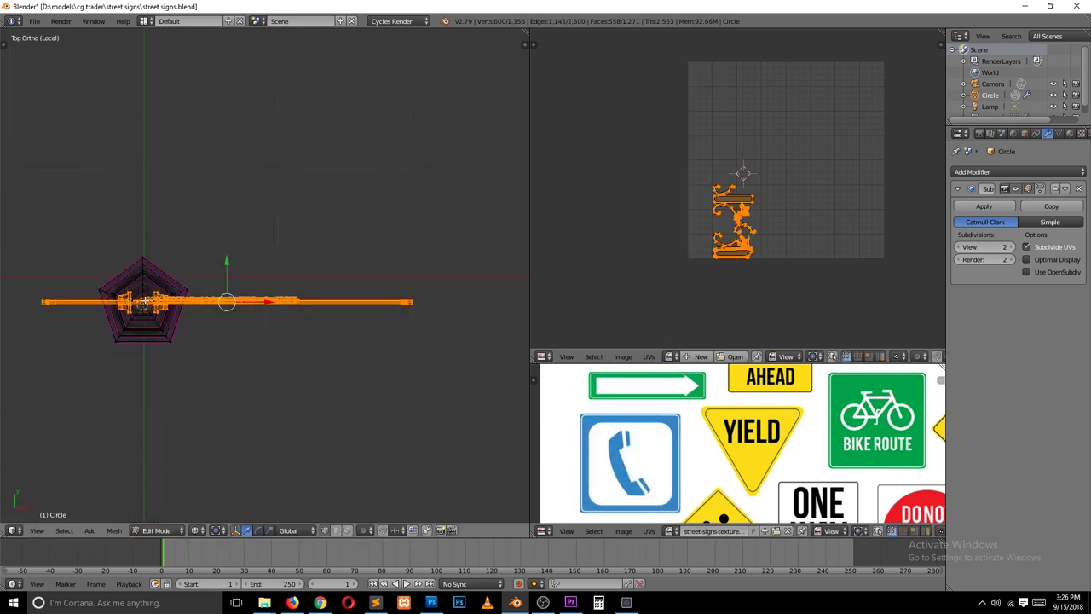
middle_click_drag(314, 290, 367, 297)
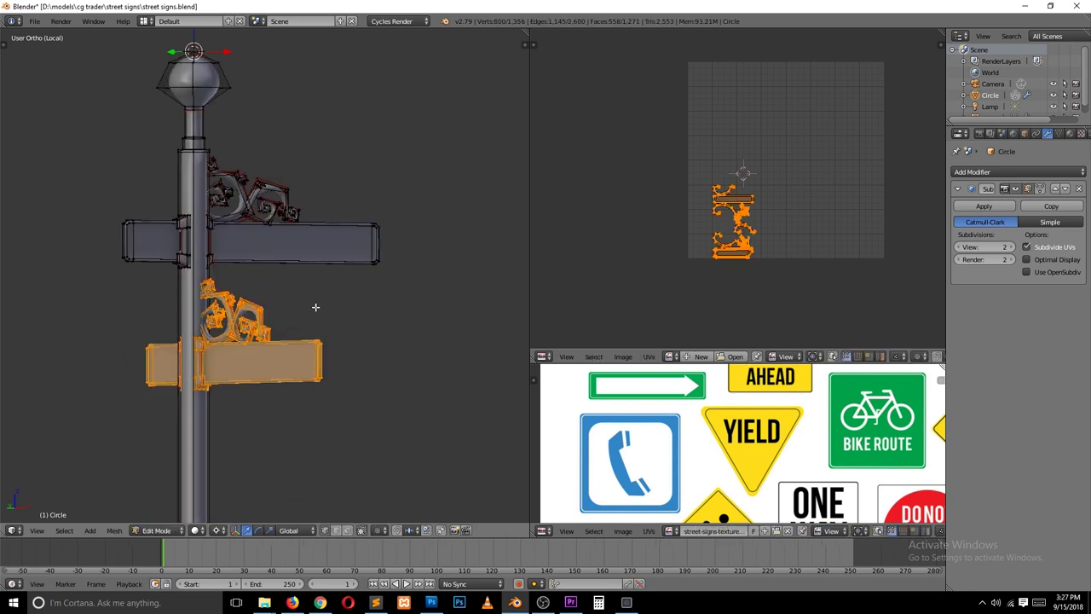
key("g")
key("z")
left_click(263, 253)
Unwrap the whole post onto the texture and save over street signs.blend in Object Mode.
key("a")
key("u")
left_click(244, 334)
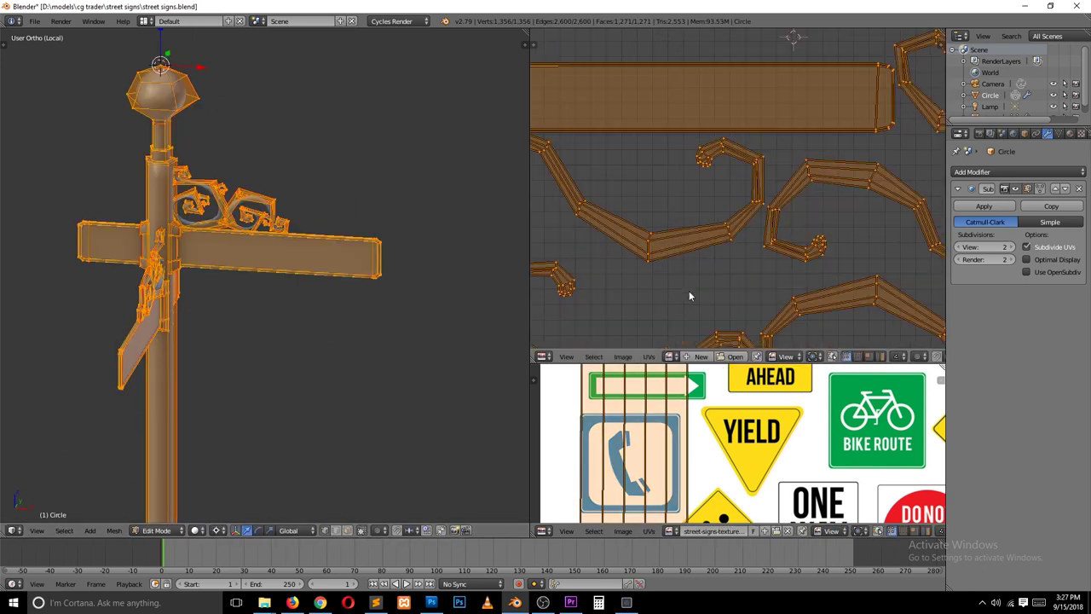
key("Tab")
left_click(373, 309)
Save over the blend file again and orbit from the front to view both sign posts.
key("KP_1")
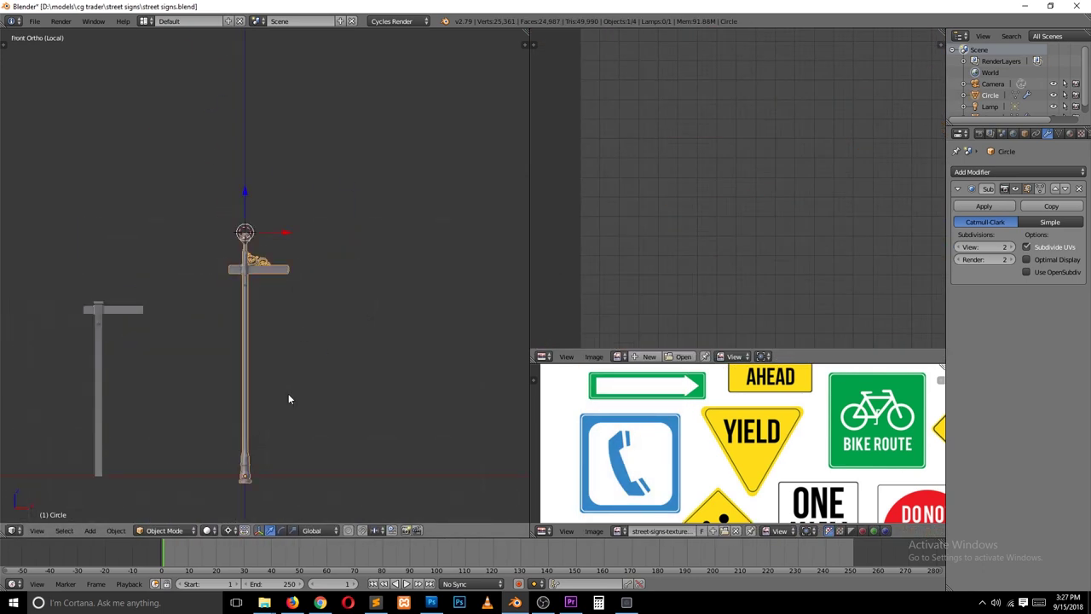
middle_click_drag(284, 477, 216, 399)
key("a")
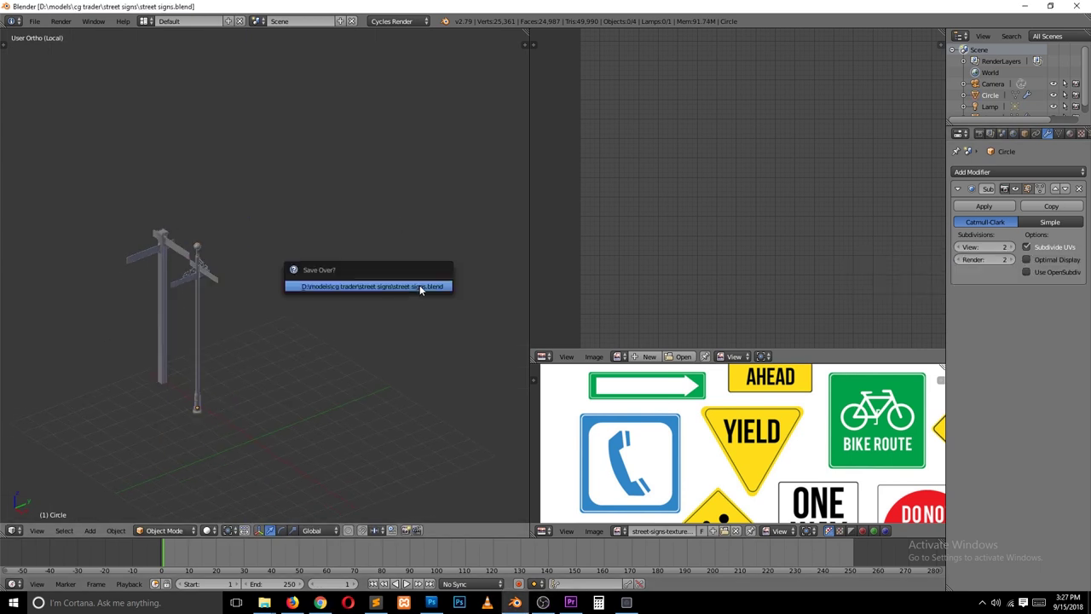
left_click(419, 285)
key("KP_1")
middle_click_drag(319, 335, 294, 365)
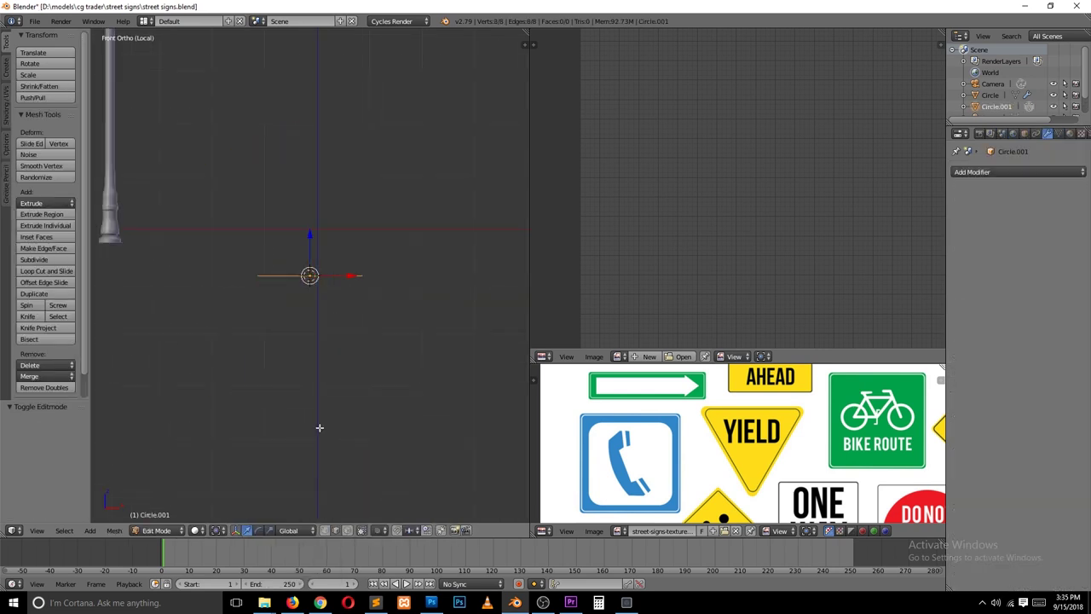
Extrude the circle into a tall column and bevel its vertical edges.
key("e")
key("a")
key("ctrl+Tab")
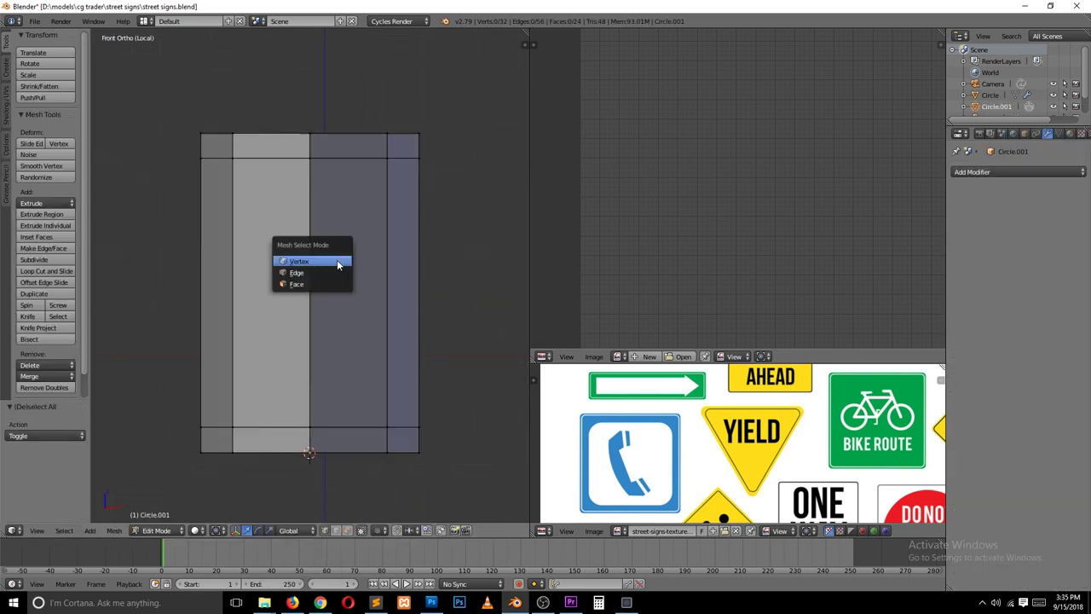
left_click(298, 272)
key("z")
left_click(309, 292, "ctrl+alt")
key("z")
key("ctrl+b")
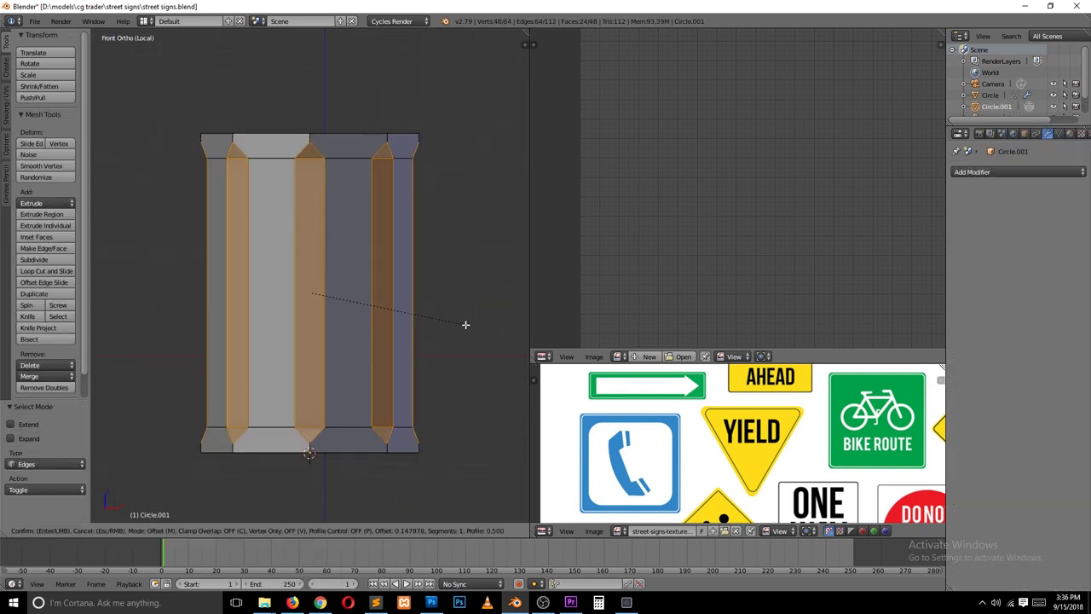
left_click(465, 324)
Inset the column's side faces and scale them inward without changing height to form flutes.
key("i")
left_click(475, 292)
middle_click_drag(475, 293, 451, 350)
key("s")
key("shift+z")
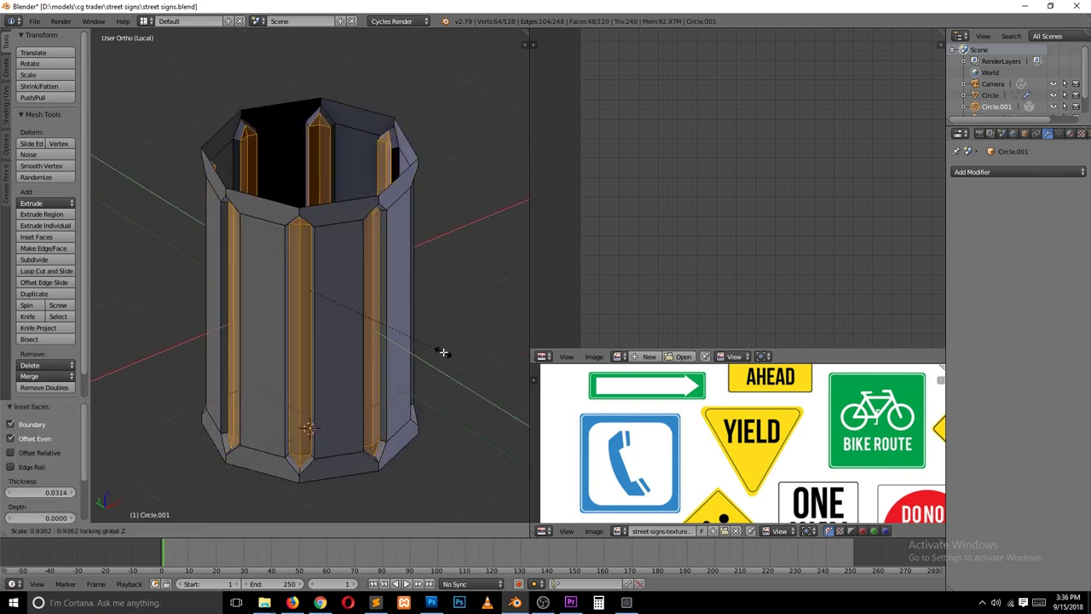
left_click(428, 345)
Add level-2 subdivision surface to the column and place an edge loop near its top.
key("Tab")
key("ctrl+2")
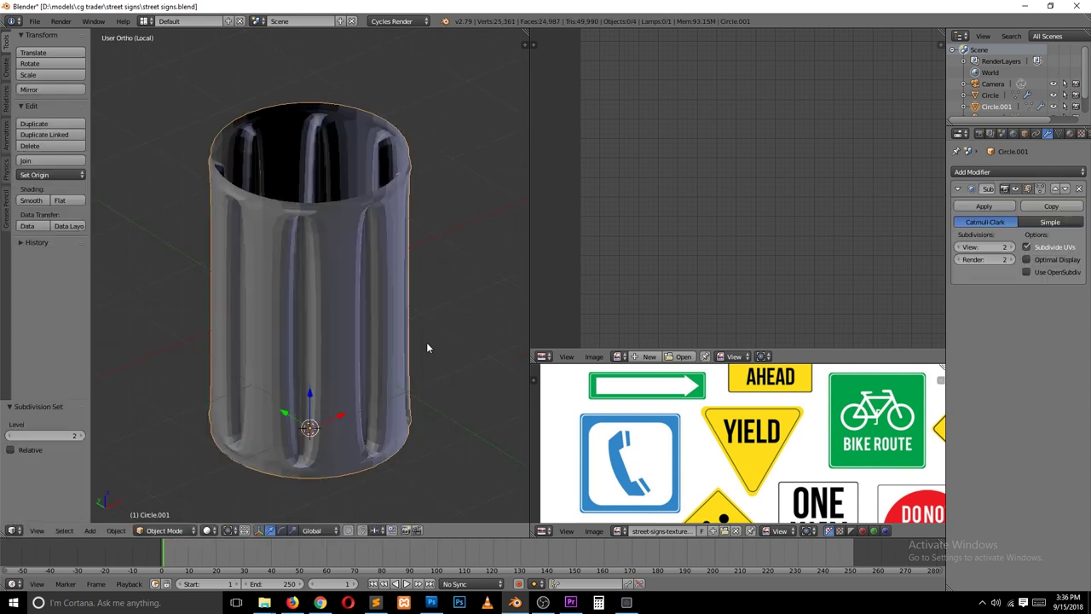
key("Tab")
key("a")
key("ctrl+r")
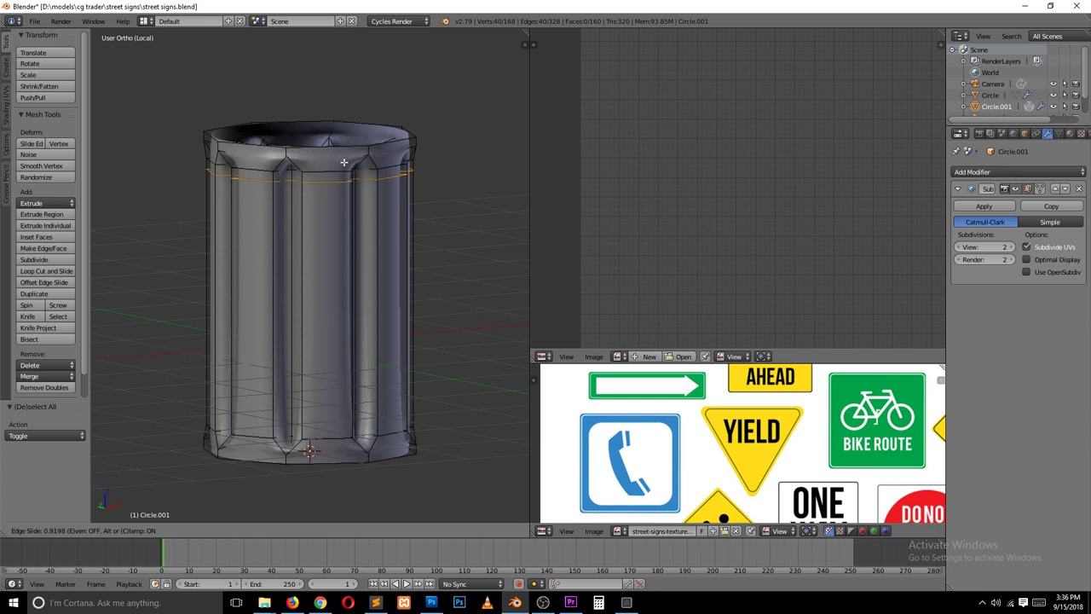
right_click(343, 162)
Merge the first top-rim vertices at last.
scroll(340, 364, "up", 4)
right_click(340, 364)
key("alt+m")
left_click(393, 354)
right_click(422, 347, "shift")
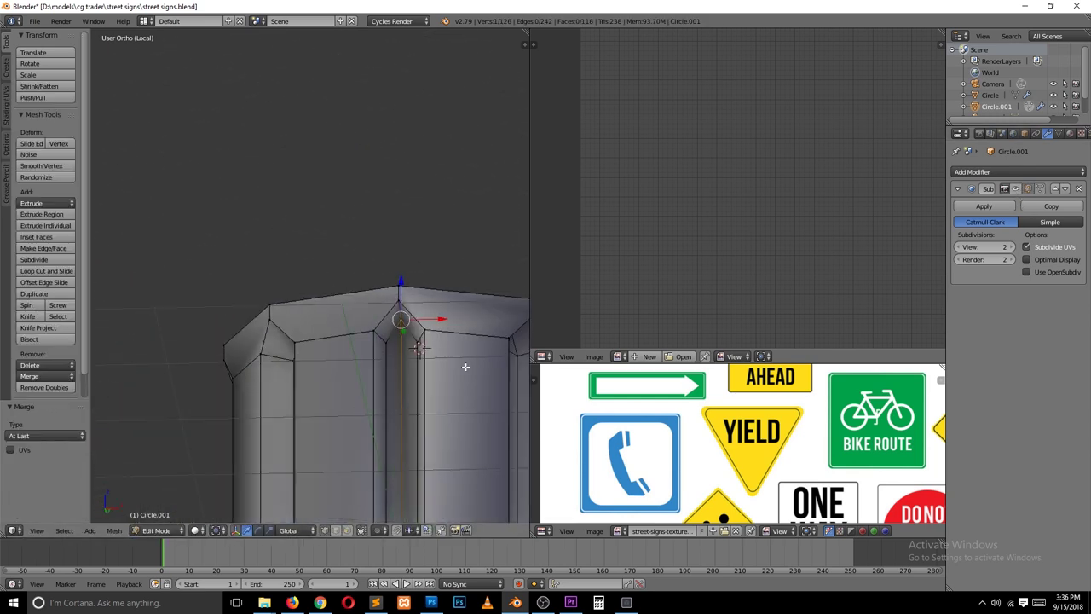
key("alt+m")
left_click(418, 350)
middle_click_drag(477, 341, 388, 320, "shift")
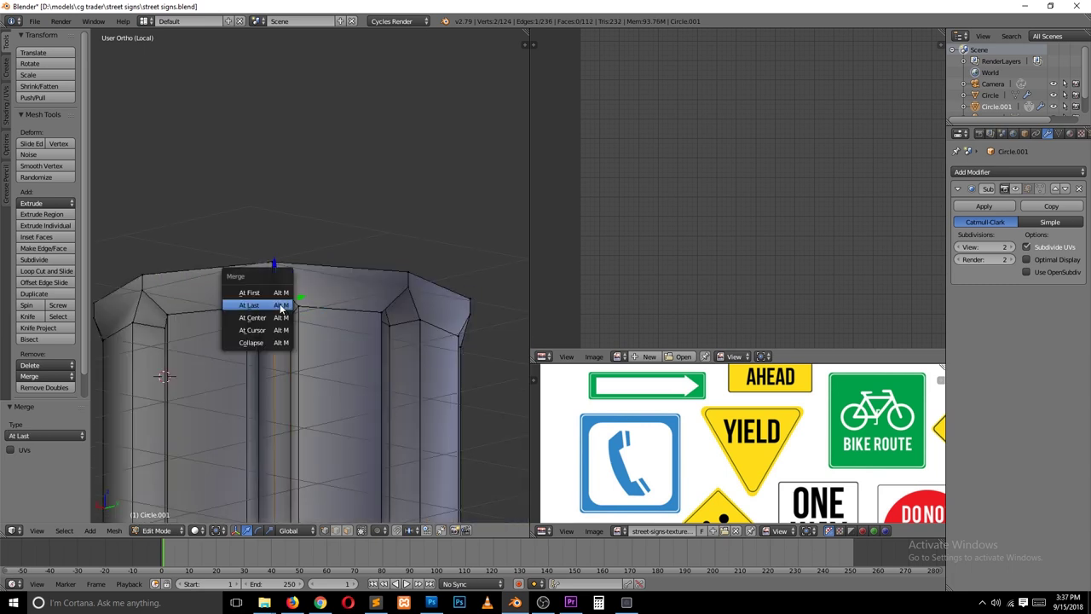
left_click(281, 305)
Merge the remaining rim vertex pairs onto their last vertex around the column top.
middle_click_drag(256, 341, 219, 372, "shift")
key("a")
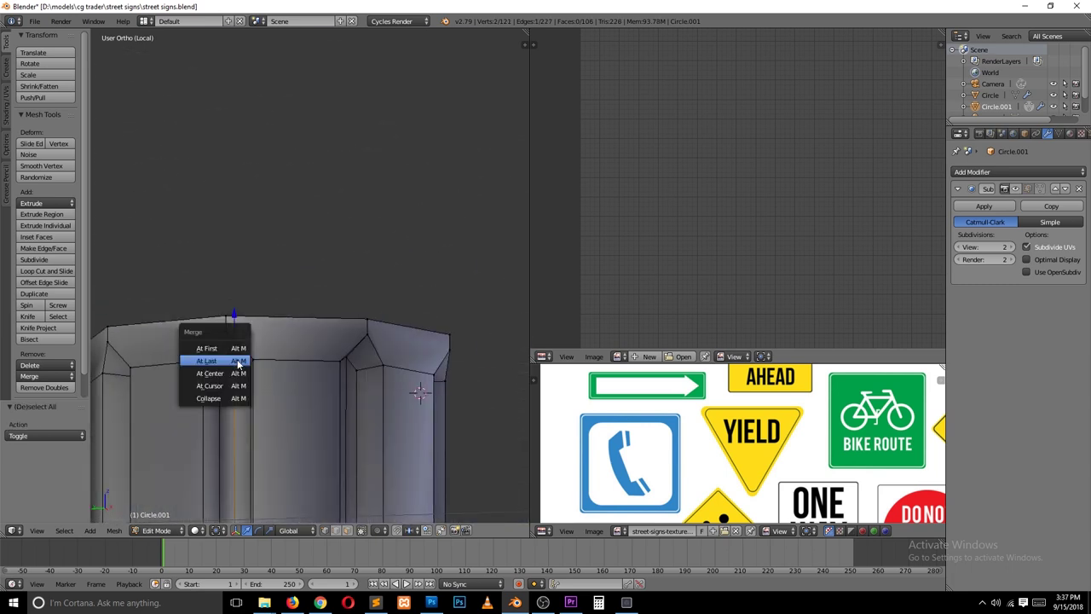
left_click(239, 361)
scroll(258, 385, "down", 3)
scroll(314, 441, "up", 6)
left_click(347, 444)
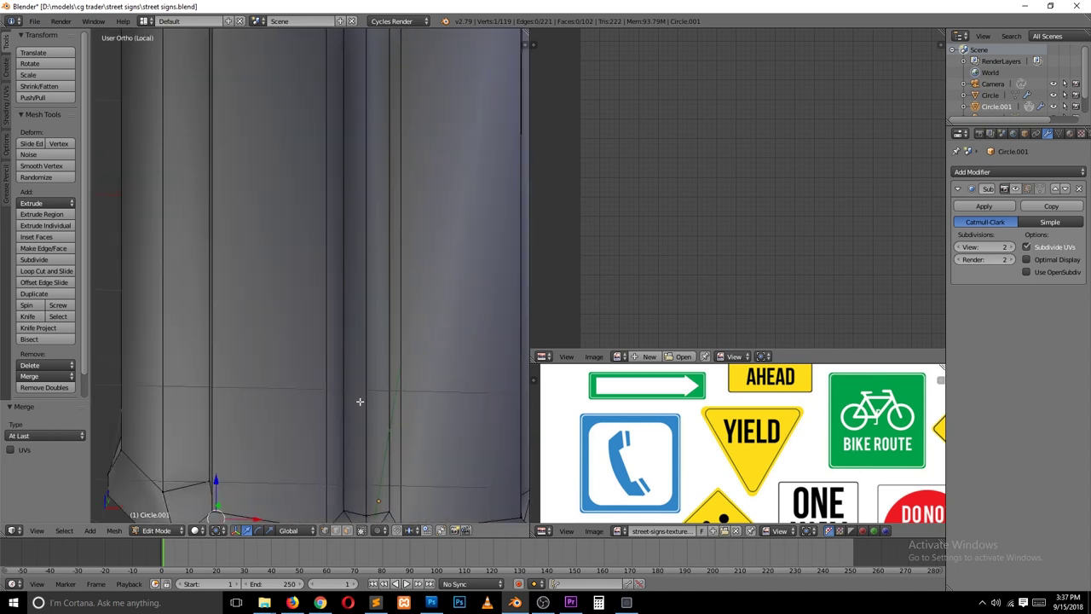
mouse_move(345, 437)
middle_mouse_down("shift")
mouse_move(488, 435)
mouse_move(400, 440)
mouse_move(370, 373)
middle_mouse_up("shift")
scroll(401, 441, "down", 3)
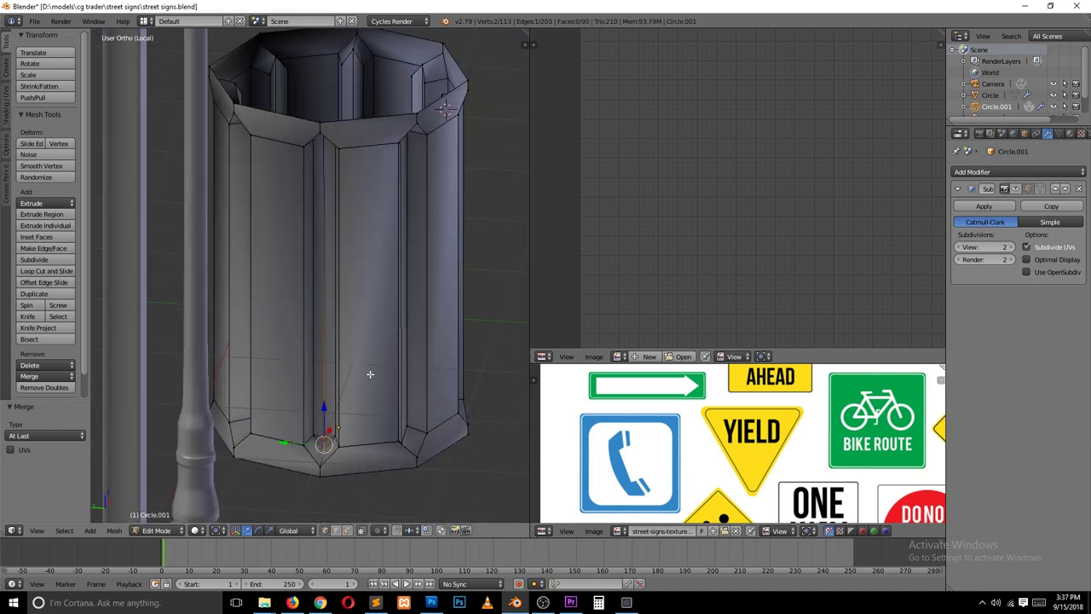
key("Tab")
Add a loop cut near the top of the fluted column and preview the smoothed shape.
key("Tab")
key("ctrl+r")
left_click(372, 159)
left_click(372, 159)
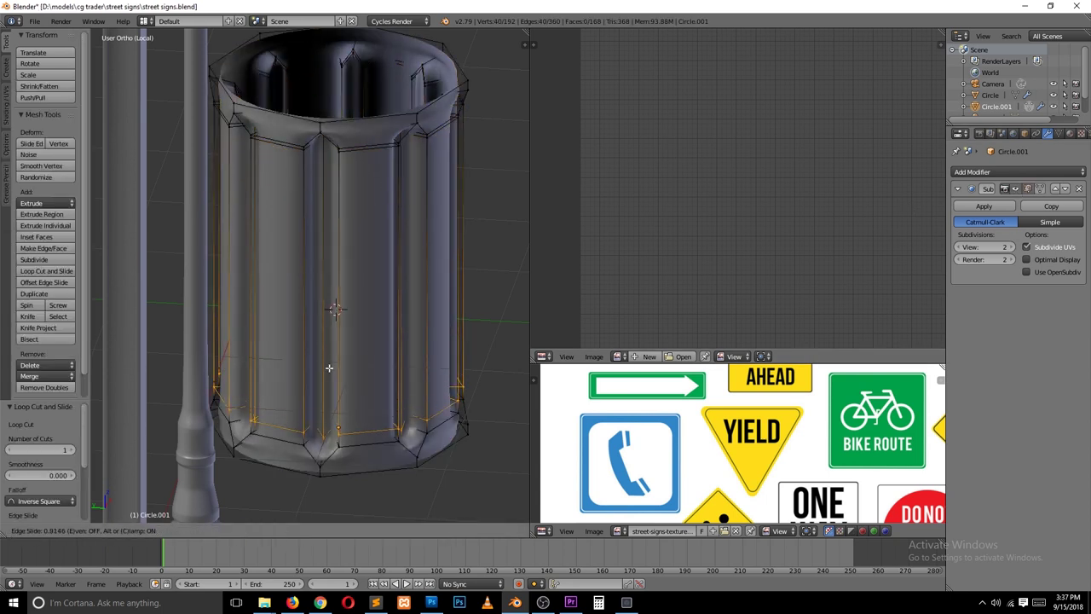
key("Tab")
middle_click_drag(371, 158, 384, 329)
key("Tab")
scroll(375, 292, "down", 2)
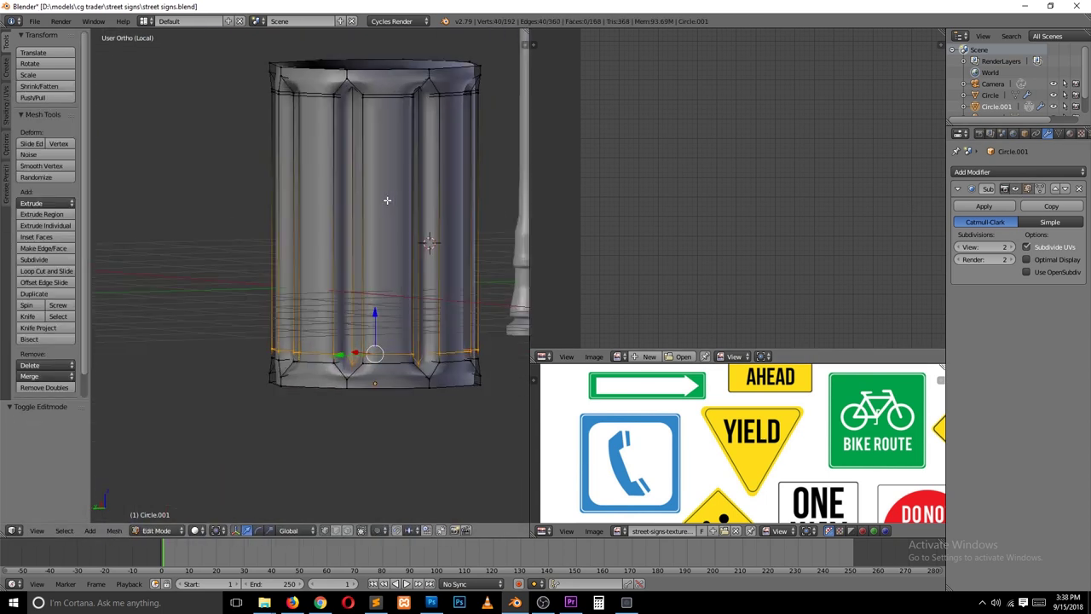
key("a")
scroll(381, 256, "up", 4)
mouse_move(381, 273)
middle_mouse_down()
mouse_move(381, 230)
mouse_move(329, 244)
middle_mouse_up()
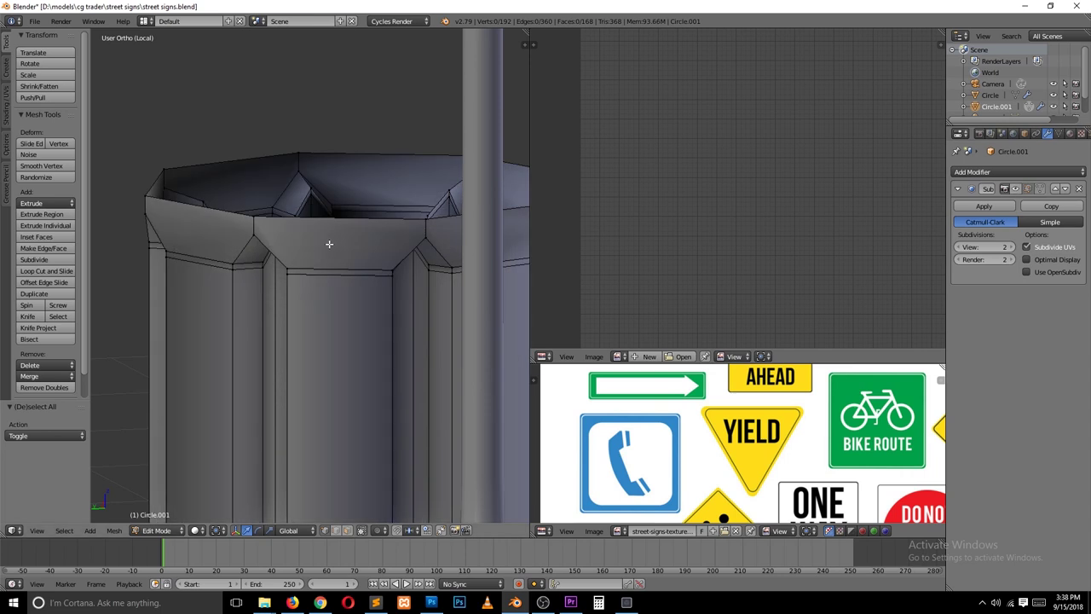
key("a")
scroll(358, 260, "up", 3)
scroll(321, 266, "down", 4)
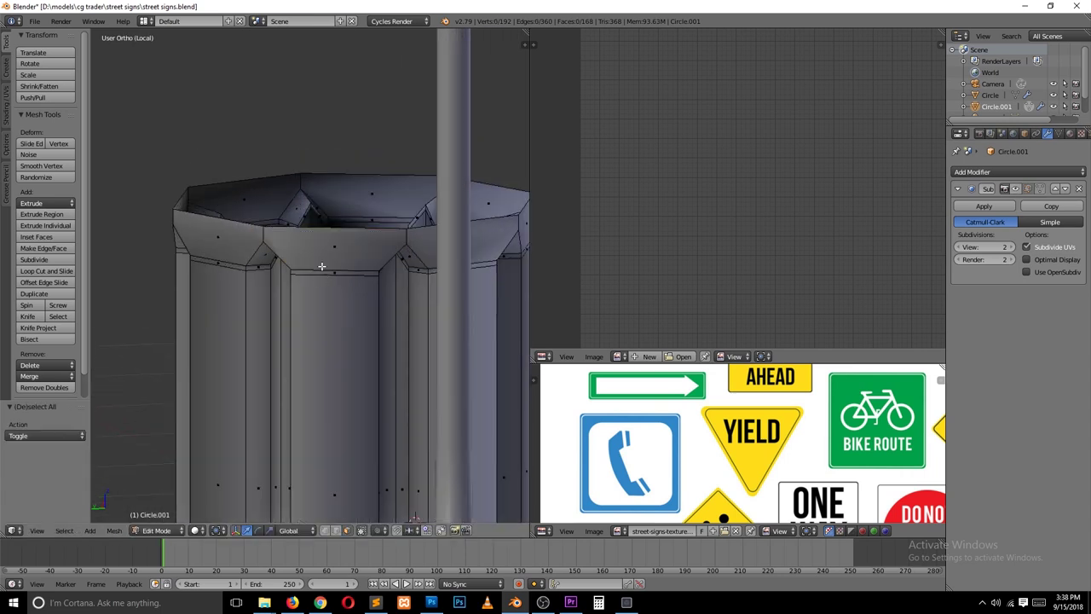
Switch to vertex selection and knife-cut across the column top from the front view.
key("KP_1")
key("a")
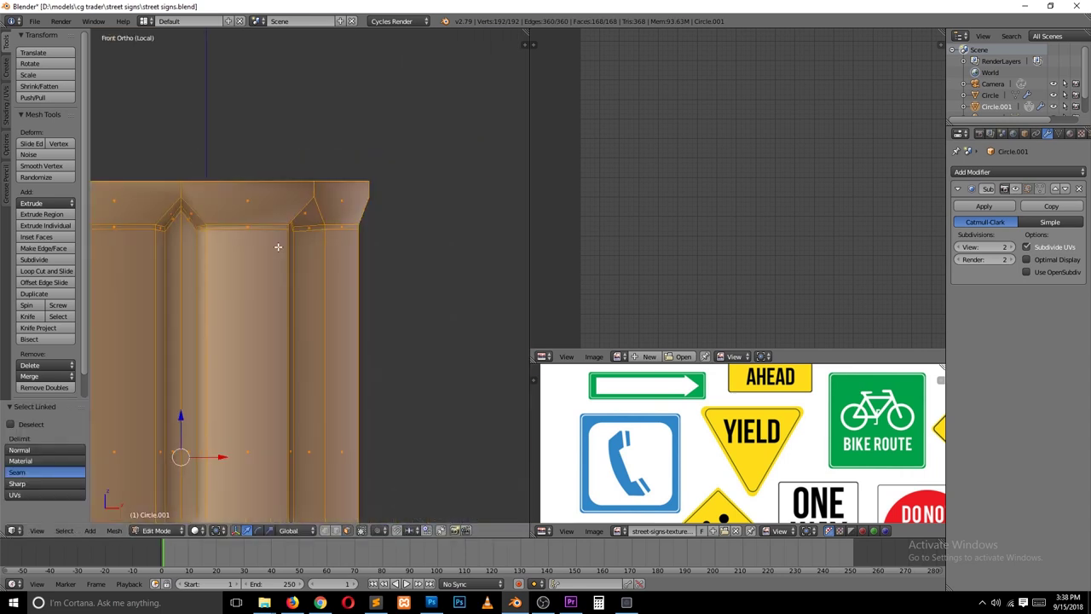
key("a")
key("ctrl+Tab")
left_click(239, 219)
key("k")
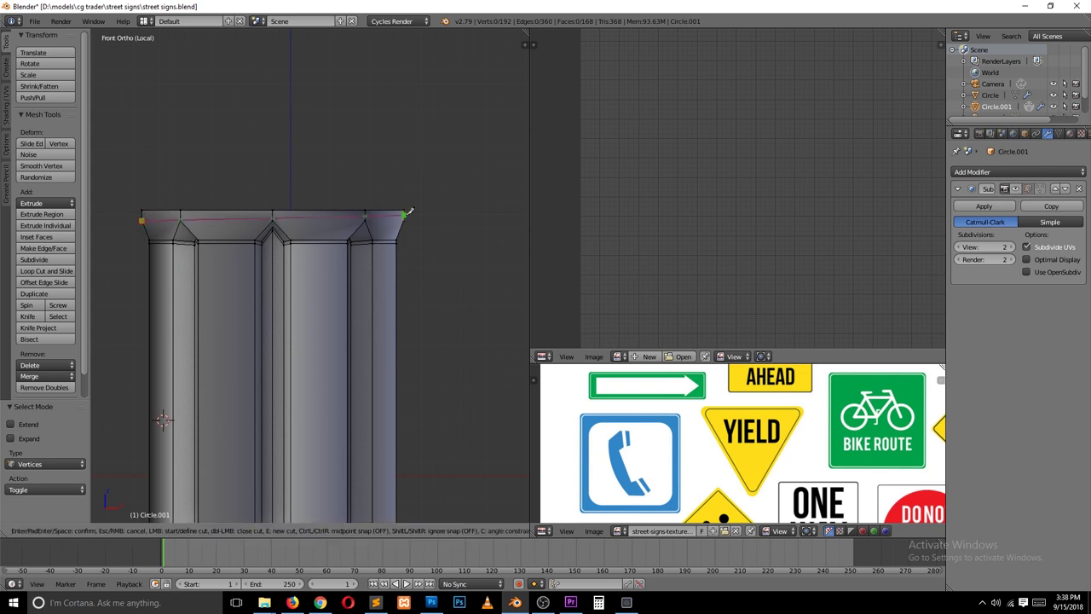
key("Return")
key("Tab")
scroll(253, 204, "up", 3)
middle_click_drag(253, 205, 353, 187)
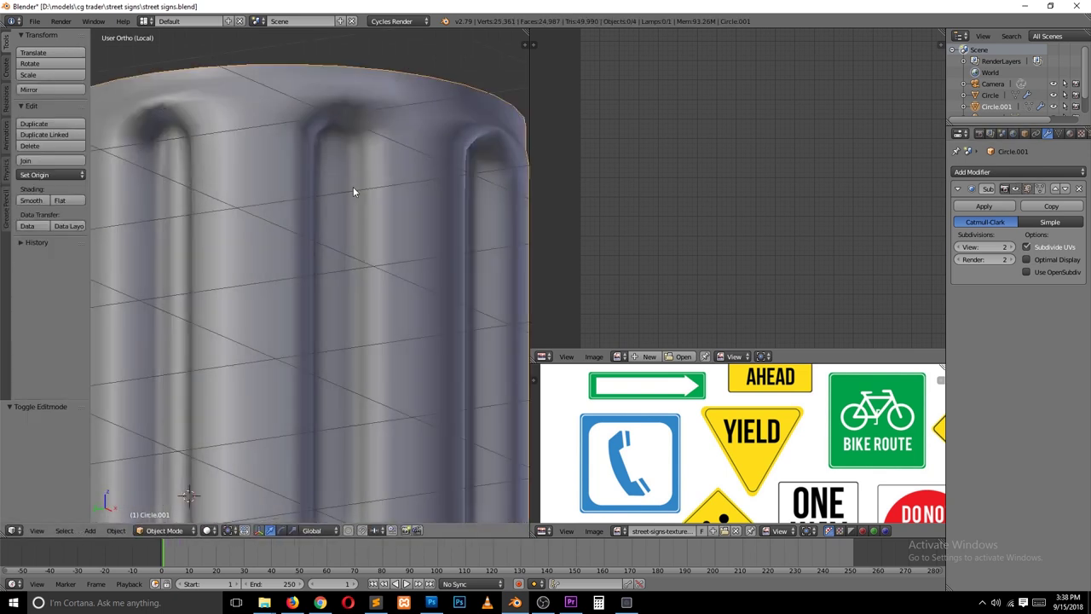
Undo the stray rim vertices and inspect the column from above and the side.
key("Tab")
scroll(375, 180, "down", 2)
key("KP_7")
middle_click_drag(438, 263, 372, 282)
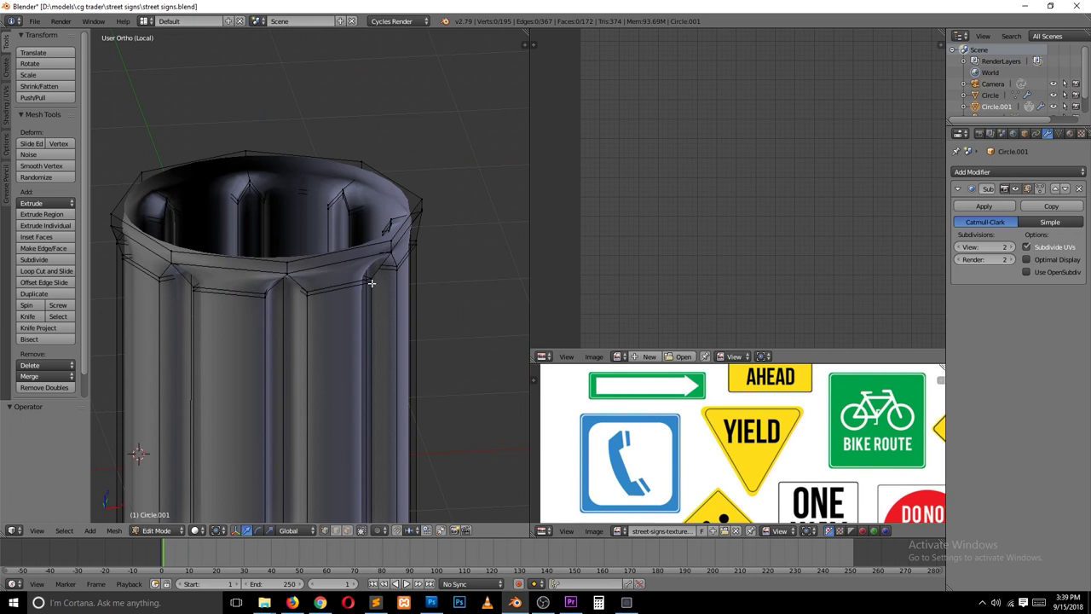
key("ctrl+z")
key("KP_7")
middle_click_drag(315, 146, 434, 214)
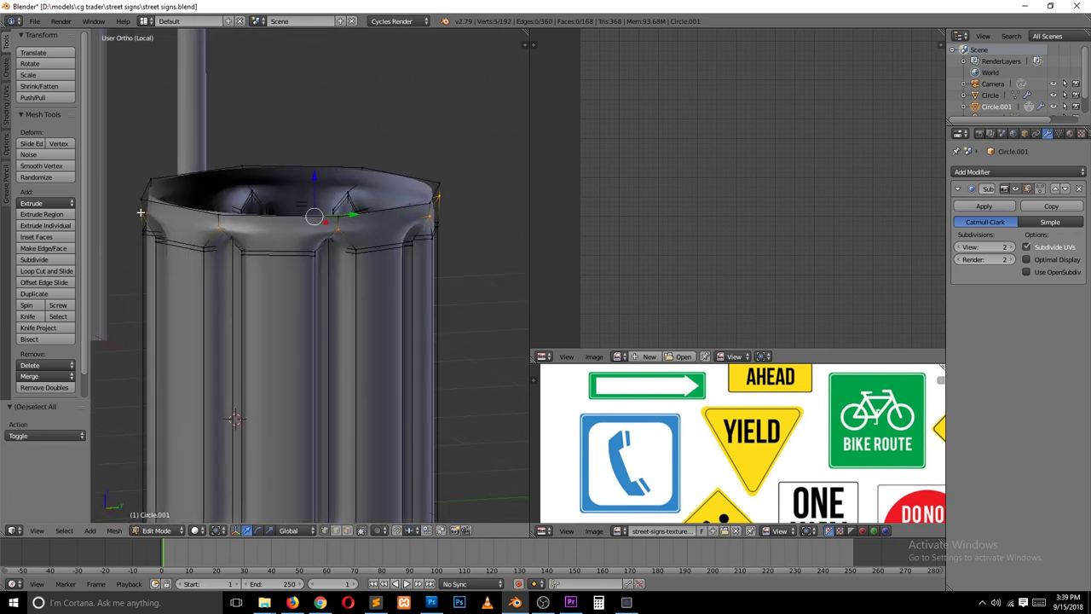
middle_click_drag(141, 213, 478, 256, "shift")
Select the column's bottom ring of vertices and shrink it to 0.961.
right_click(490, 399, "alt")
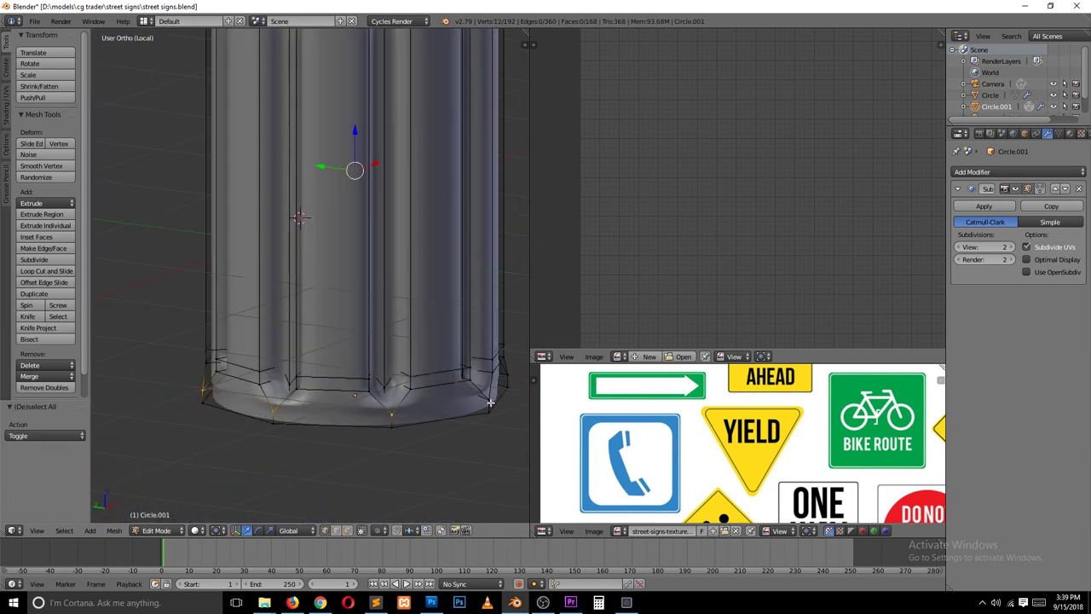
middle_click_drag(490, 402, 484, 272)
key("KP_7")
key("s")
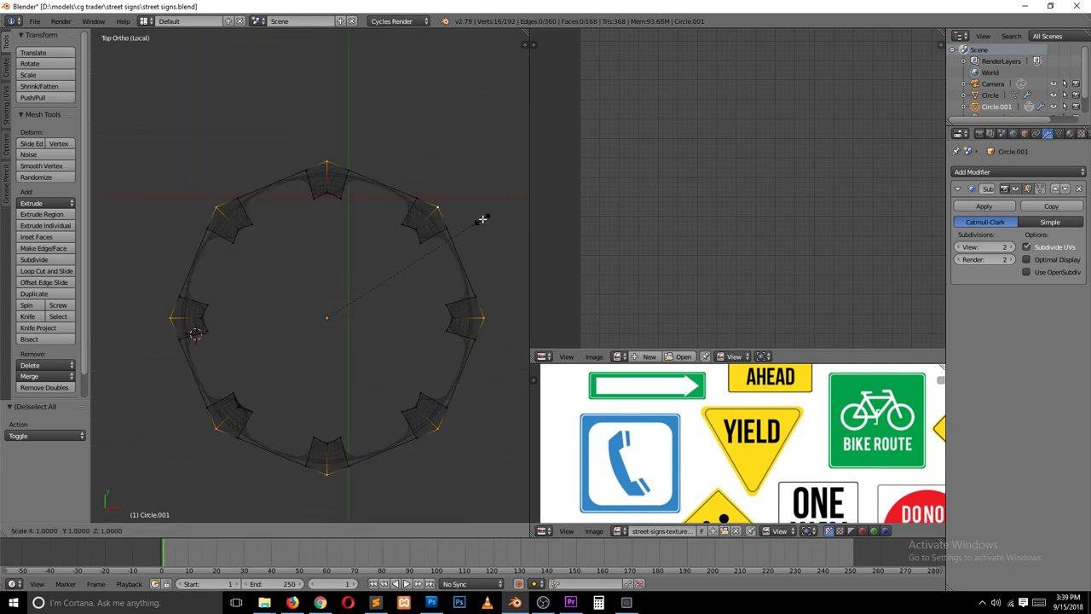
left_click(477, 218)
middle_click_drag(477, 218, 375, 220)
key("KP_7")
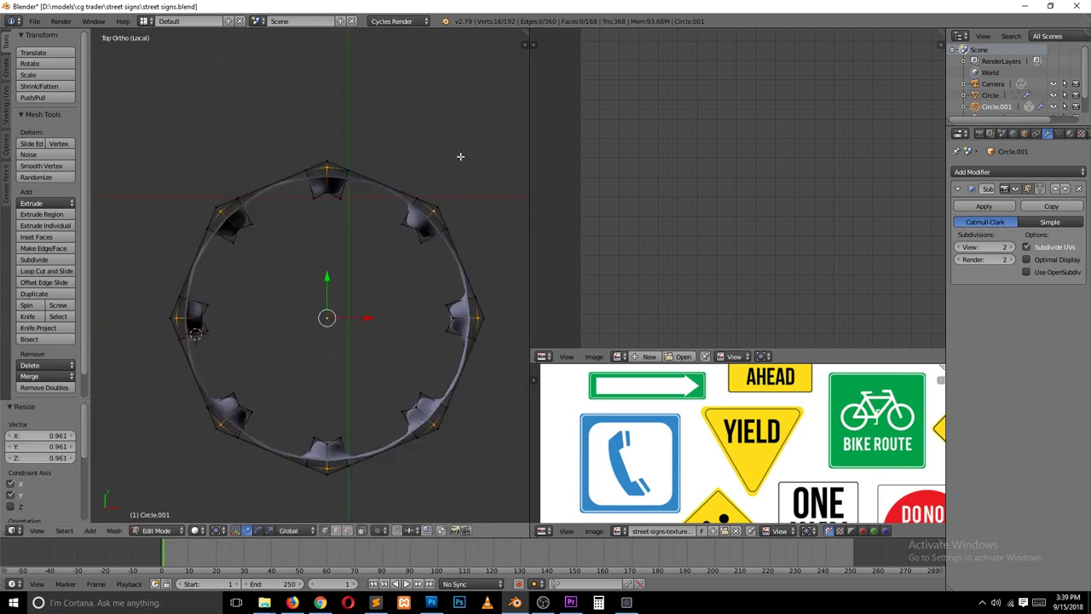
middle_click_drag(472, 156, 356, 146)
key("Tab")
key("Tab")
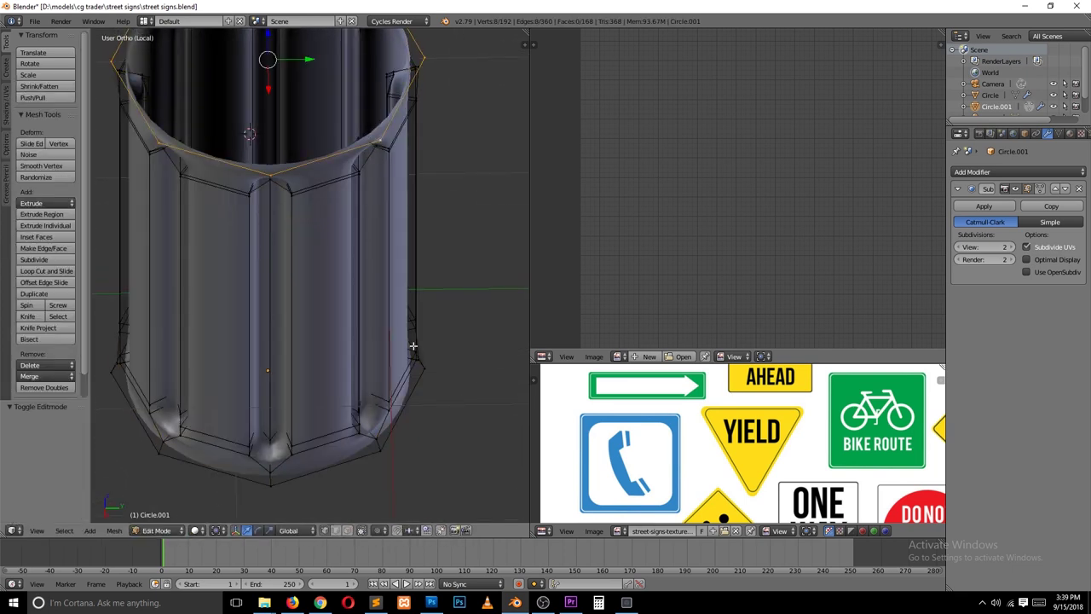
key("KP_7")
left_click(463, 258)
middle_click_drag(463, 258, 310, 379)
scroll(310, 379, "down", 3)
scroll(343, 412, "up", 4)
Delete the bottom ring vertices and fill a face across the open corner.
key("a")
key("x")
left_click(344, 413)
scroll(344, 413, "down", 3)
scroll(370, 189, "up", 4)
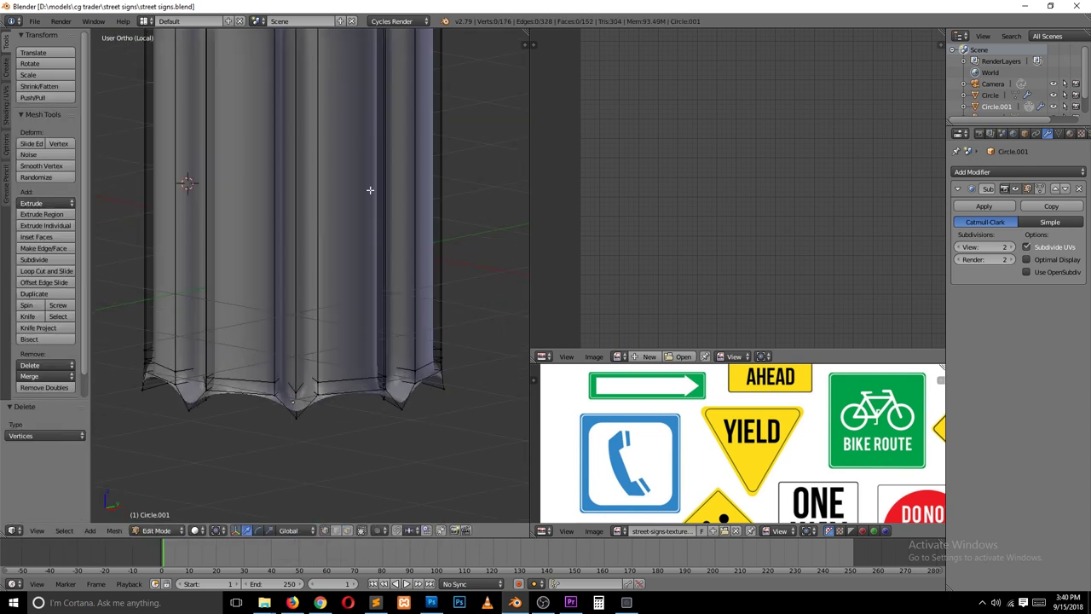
scroll(265, 416, "up", 2)
scroll(254, 414, "down", 3)
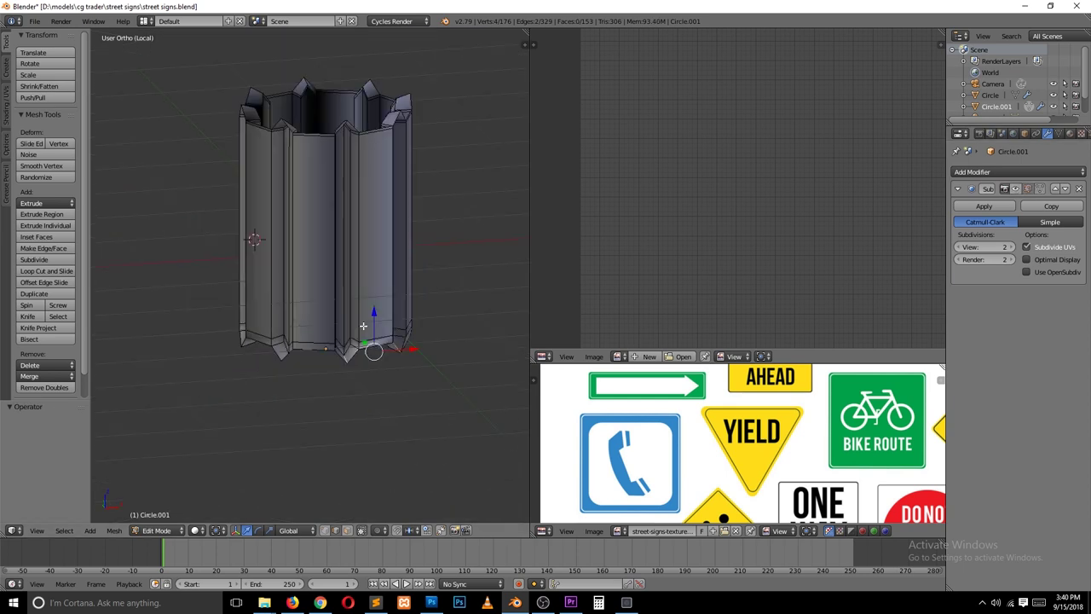
scroll(365, 366, "up", 3)
key("a")
mouse_move(418, 401)
middle_mouse_down()
mouse_move(340, 389)
mouse_move(279, 445)
middle_mouse_up()
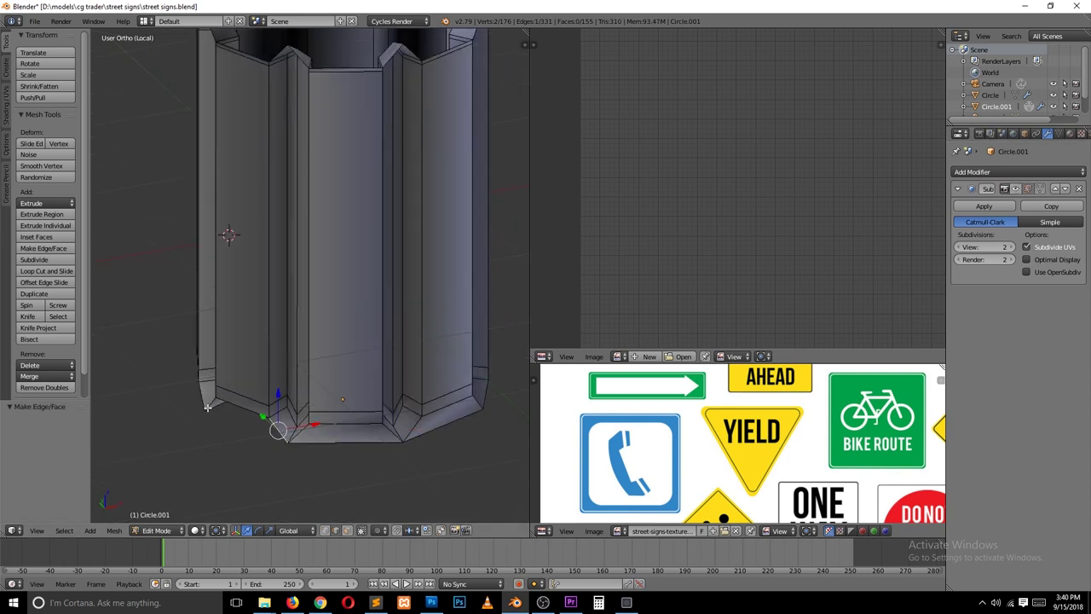
key("f")
middle_click_drag(207, 408, 300, 413)
mouse_move(230, 397)
middle_mouse_down()
mouse_move(281, 426)
mouse_move(348, 441)
mouse_move(299, 407)
mouse_move(337, 344)
mouse_move(441, 335)
mouse_move(382, 295)
mouse_move(389, 389)
middle_mouse_up()
Box-select and delete the upper half of the column in front wireframe view.
key("Tab")
key("Tab")
key("Tab")
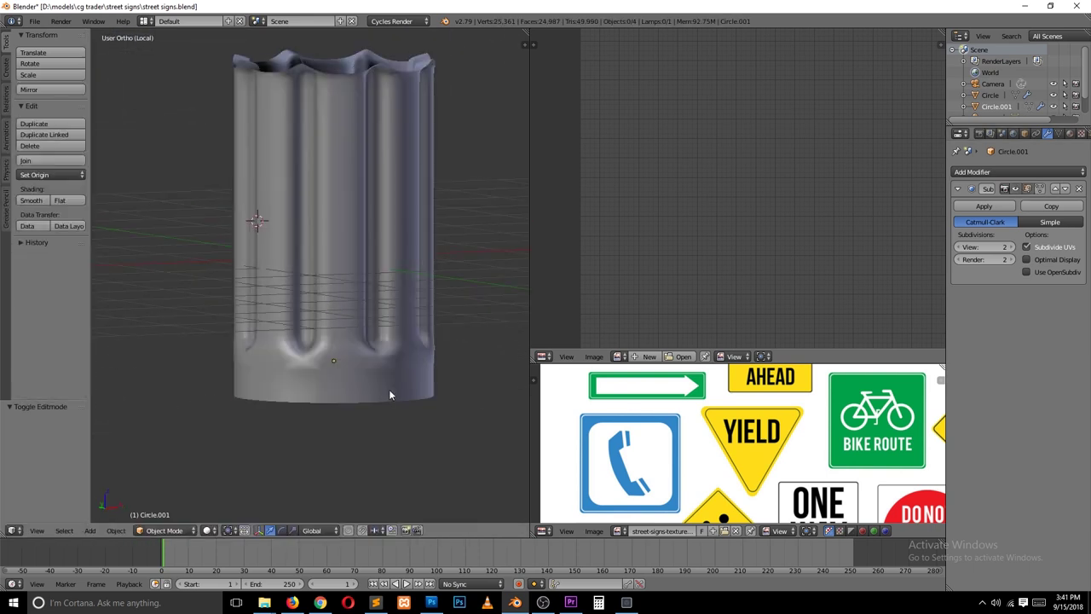
key("KP_1")
key("Tab")
key("z")
left_click_drag(195, 97, 418, 243)
key("x")
left_click(418, 151)
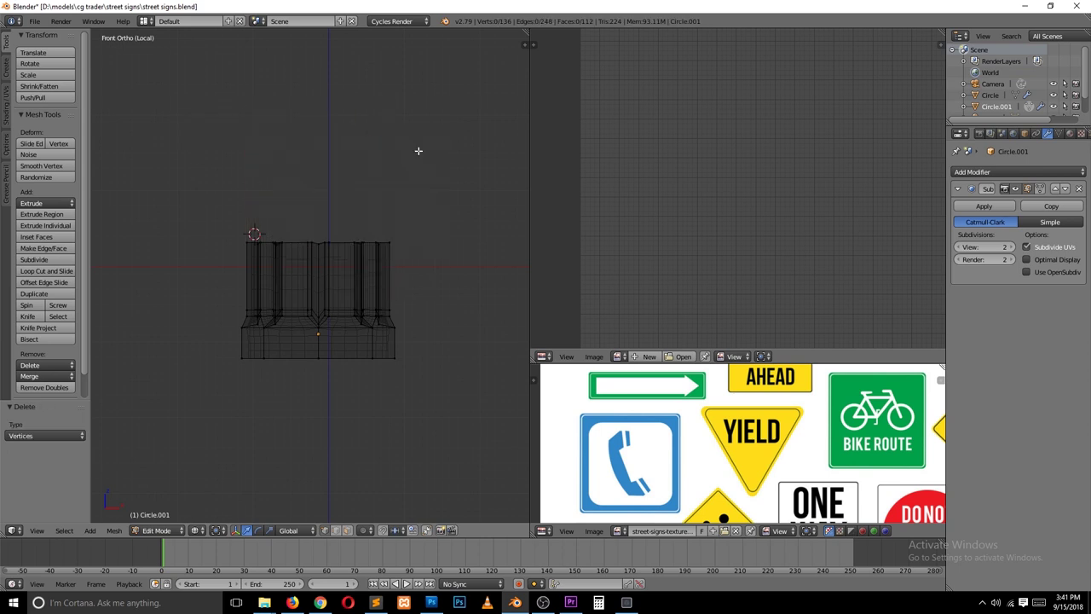
key("a")
key("Tab")
Add a Mirror modifier on the Z axis and apply it.
left_click(1019, 172)
left_click(861, 298)
left_click(960, 366)
left_click(983, 313)
key("z")
Merge the duplicate vertices along the mirror seam with Remove Doubles.
right_click(347, 322)
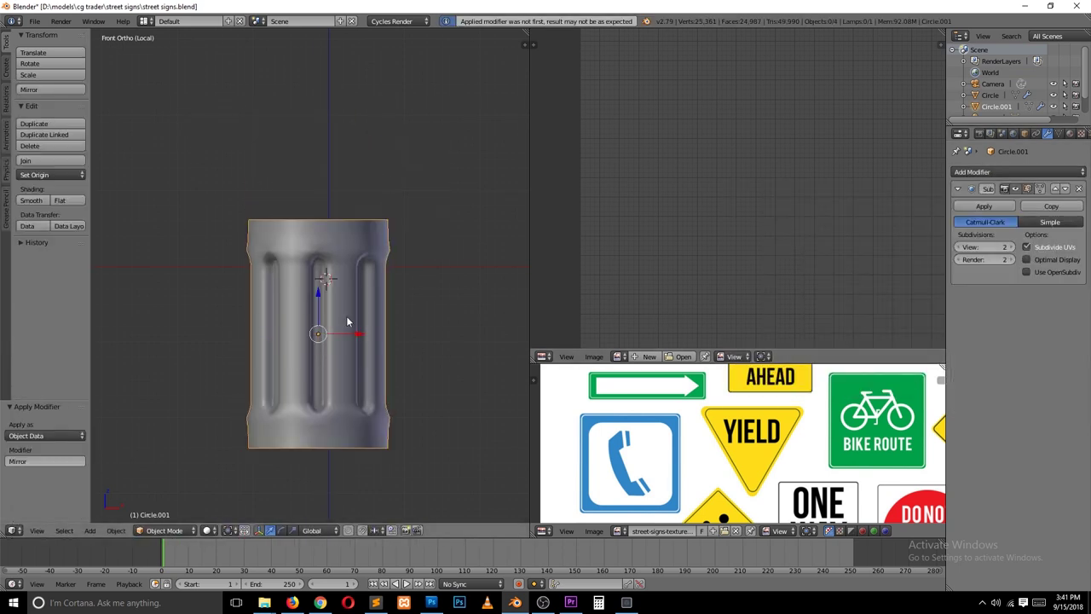
key("Tab")
key("w")
left_click(319, 341)
key("Tab")
scroll(316, 255, "down", 2)
Raise the mirrored base 1.682 units along Z.
left_click_drag(336, 255, 336, 218)
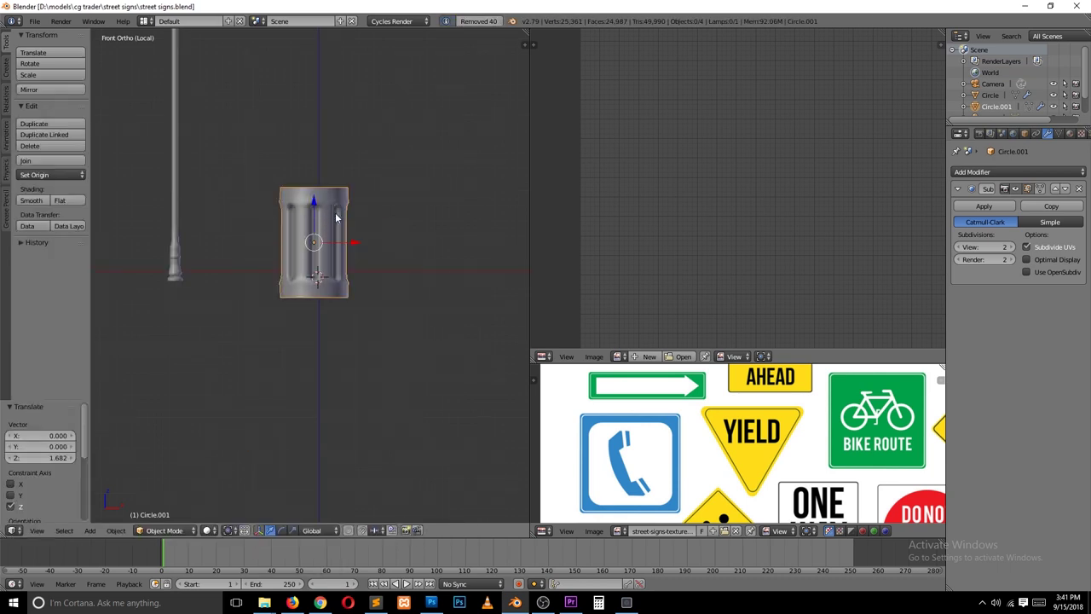
key("Tab")
scroll(341, 239, "down", 2)
scroll(358, 255, "down", 2)
Box-select the base's top vertices, stretch them upward, then undo the stretch.
key("b")
left_click_drag(268, 227, 365, 268)
left_click_drag(312, 209, 309, 81)
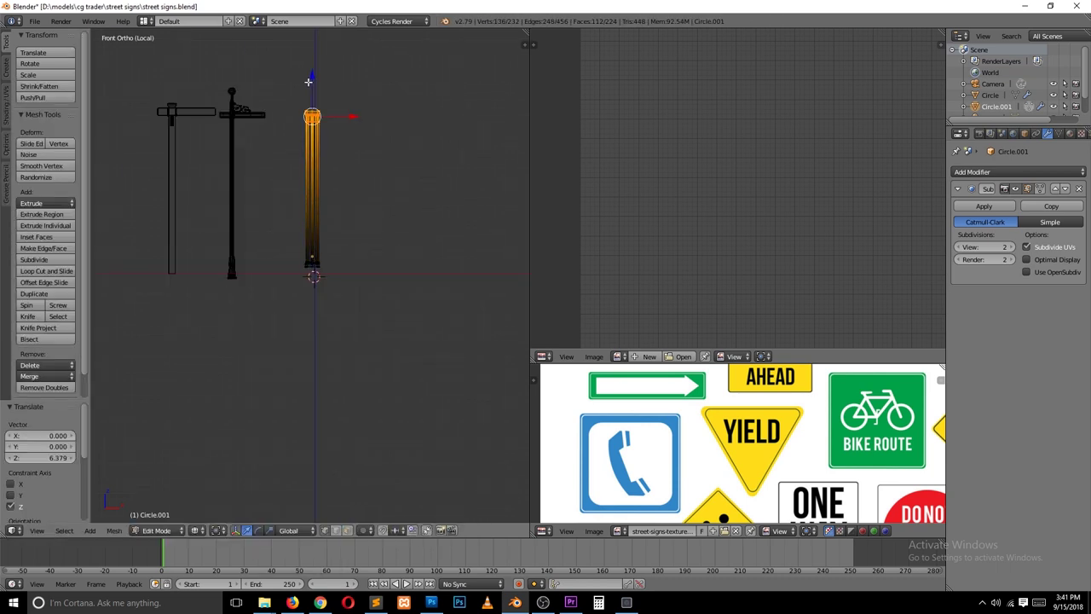
key("Escape")
key("Tab")
key("ctrl+z")
scroll(384, 264, "up", 2)
key("Tab")
Add an edge loop across the top of the base and check the shape.
key("a")
key("v")
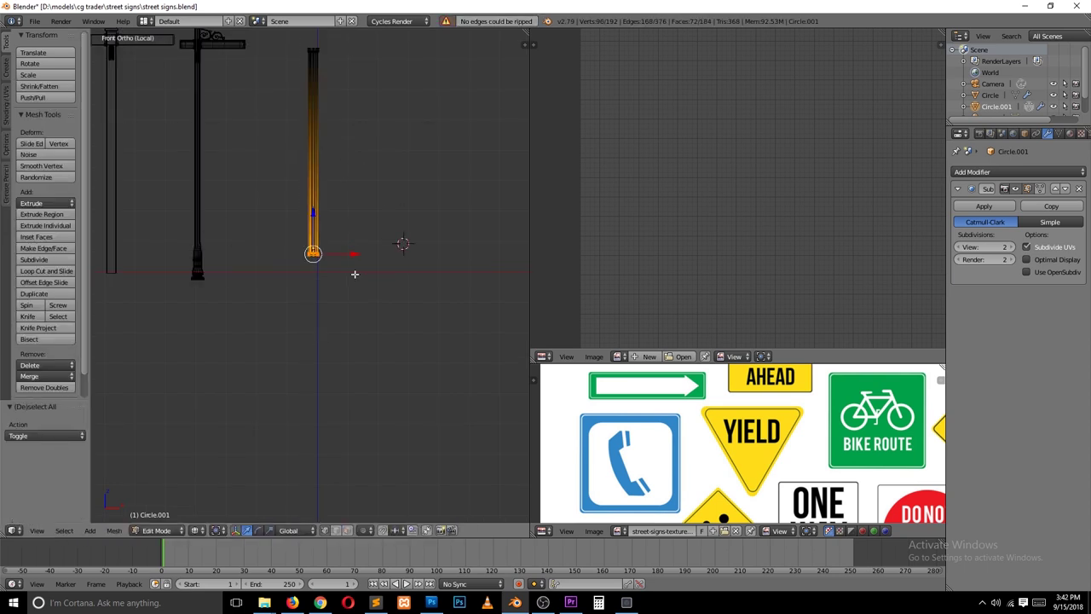
scroll(355, 274, "up", 10)
key("ctrl+shift+z")
key("ctrl+shift+z")
key("ctrl+r")
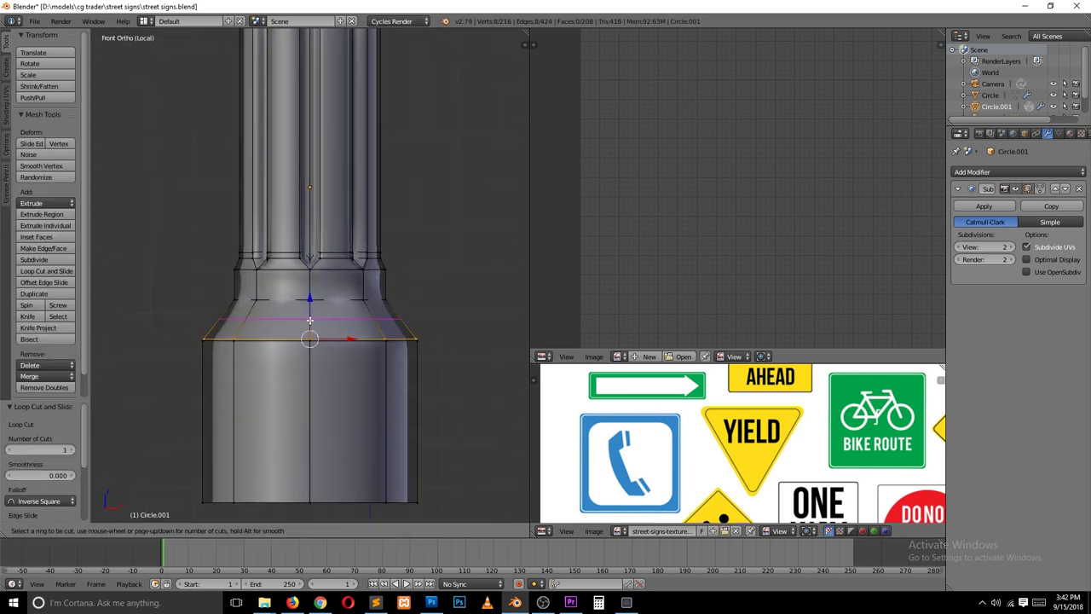
key("Escape")
scroll(332, 342, "down", 5)
scroll(332, 343, "up", 2)
key("Tab")
scroll(346, 286, "down", 3)
scroll(367, 289, "up", 8)
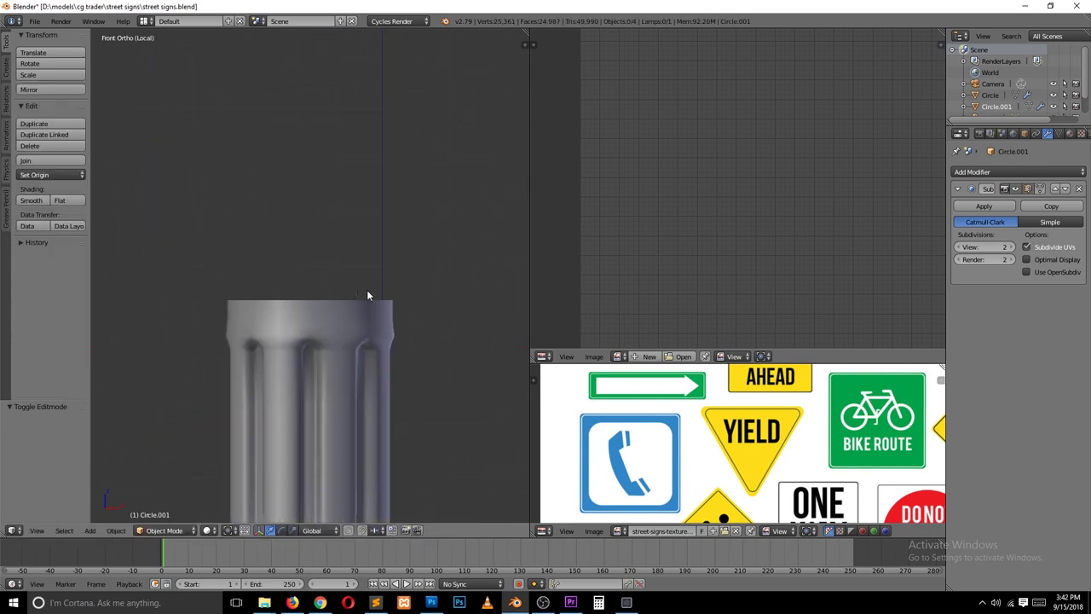
key("Tab")
Extrude and taper the top face twice, merging the top vertices at center.
key("e")
left_click(430, 255)
key("s")
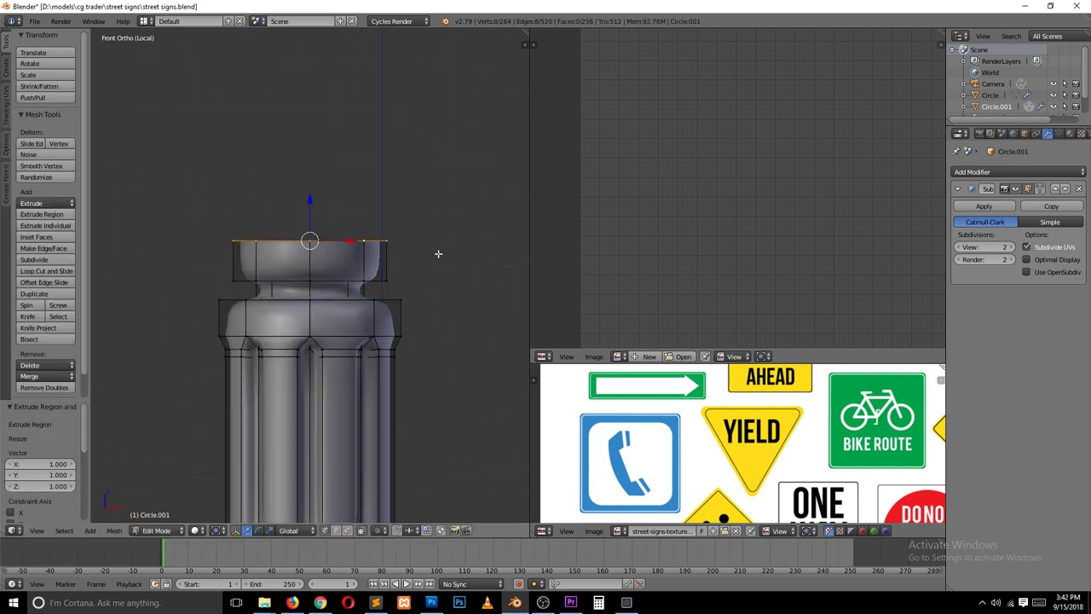
key("e")
left_click(434, 164)
key("s")
left_click(372, 191)
left_click(409, 243)
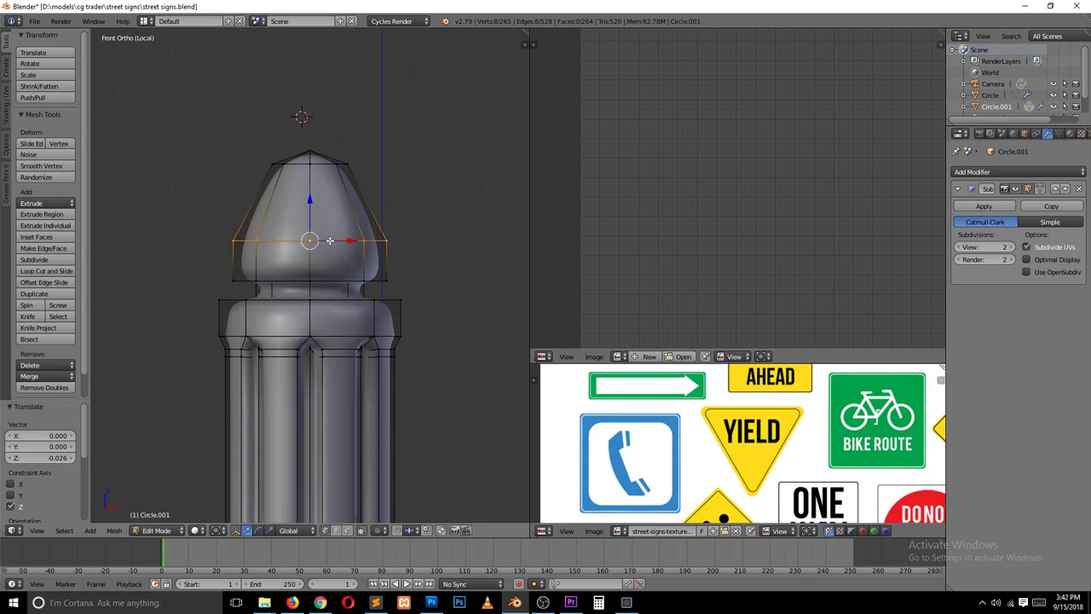
Add an edge loop around the egg-shaped finial cap.
key("a")
key("ctrl+r")
left_click(316, 280)
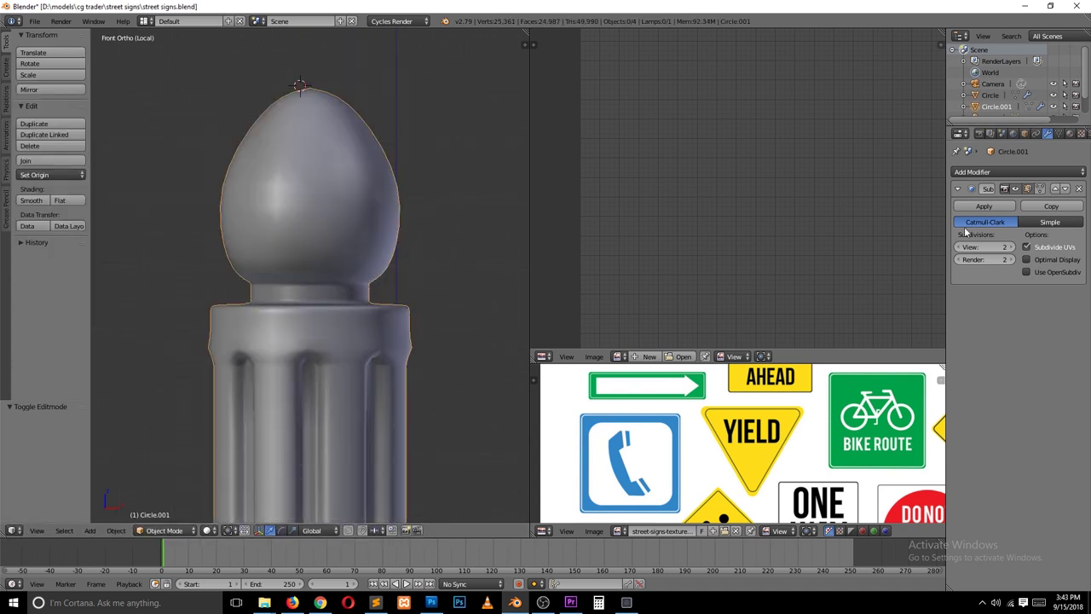
In Edit Mode, make the first knife cut across the finial dome.
key("Tab")
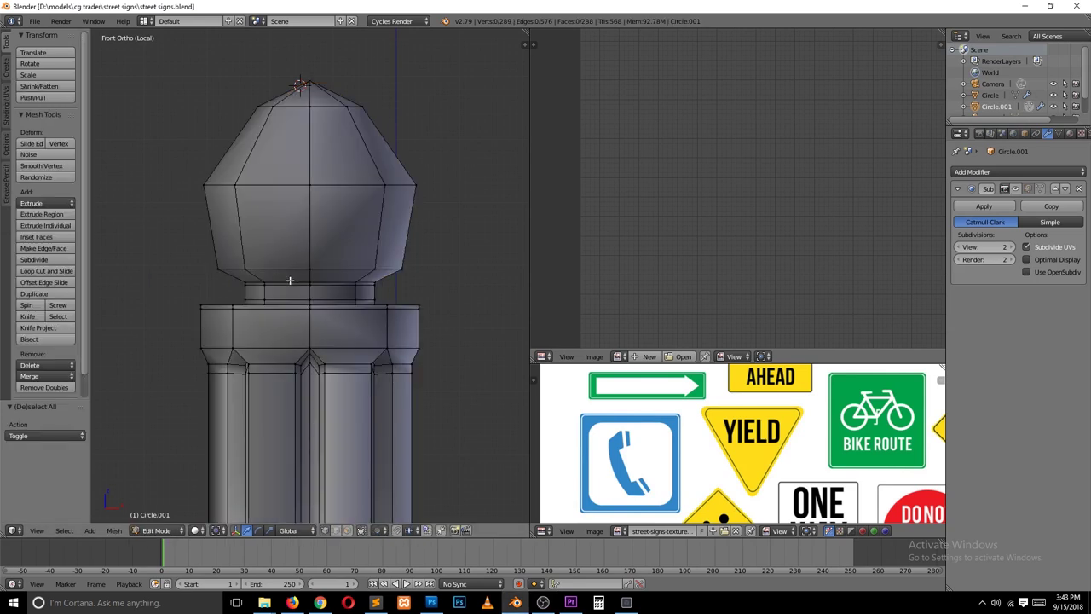
scroll(255, 221, "up", 2, "shift")
scroll(248, 211, "up", 1)
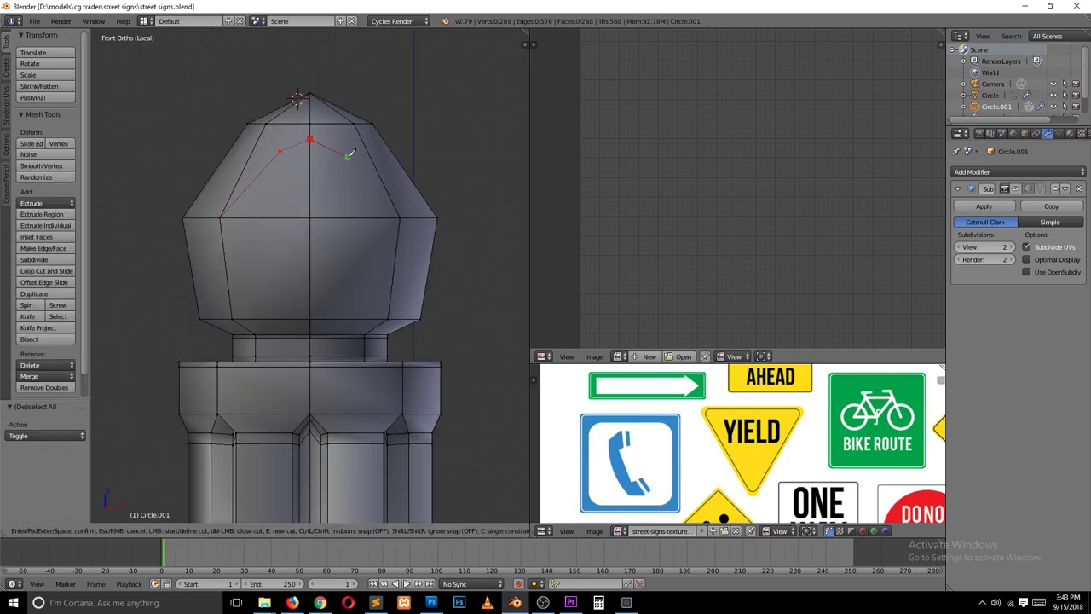
middle_click_drag(350, 153, 310, 227)
left_click(248, 263)
key("Return")
middle_click_drag(426, 243, 274, 264)
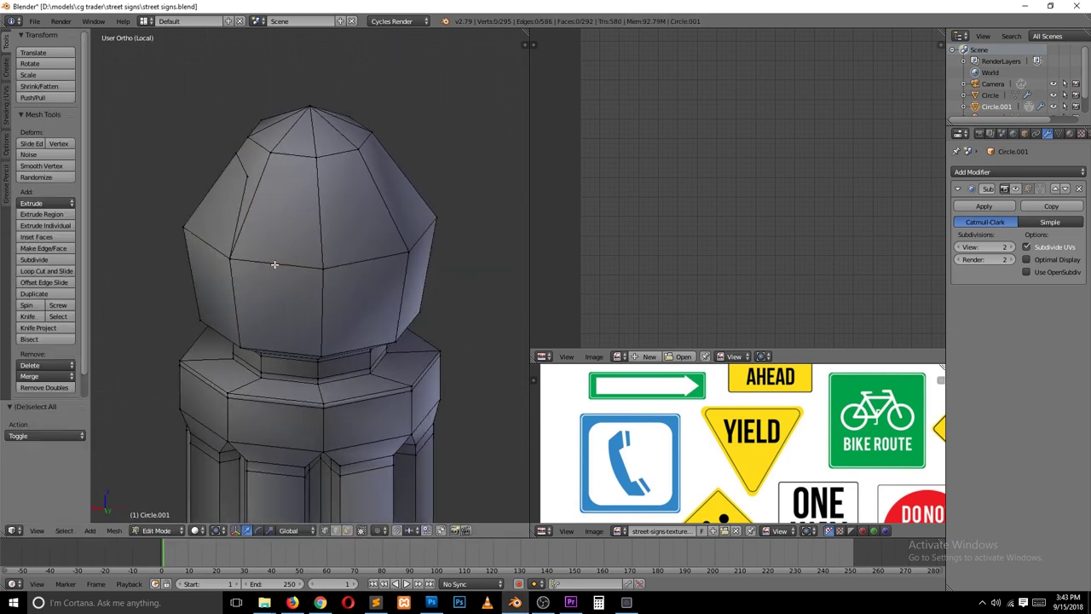
key("Return")
middle_click_drag(410, 244, 307, 257)
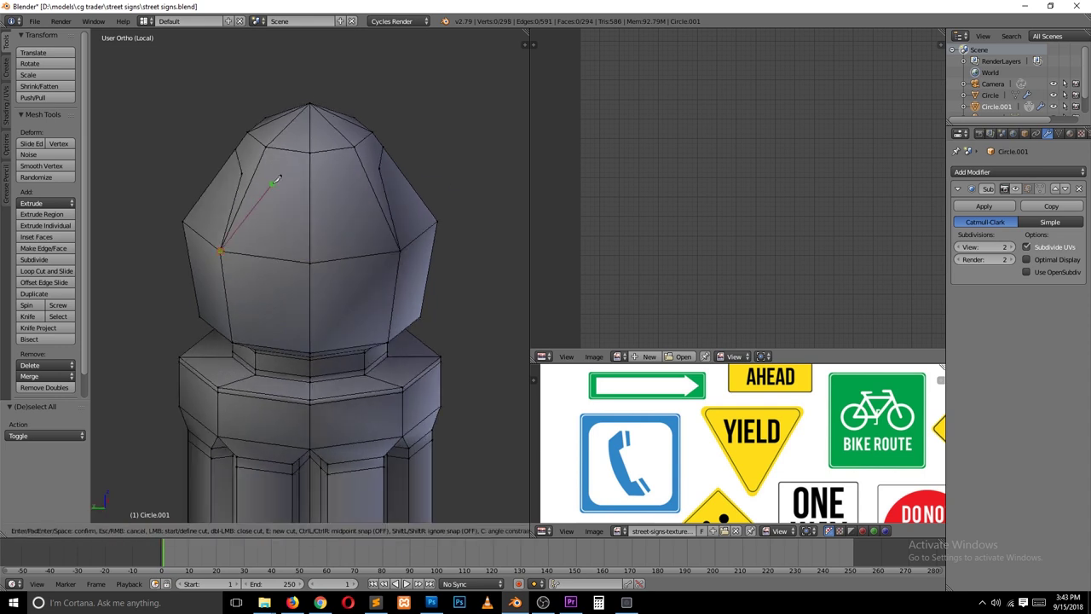
Knife additional cuts between the dome vertices to carve V-shaped notches into the finial cap.
scroll(377, 205, "up", 1)
key("k")
left_click(310, 296)
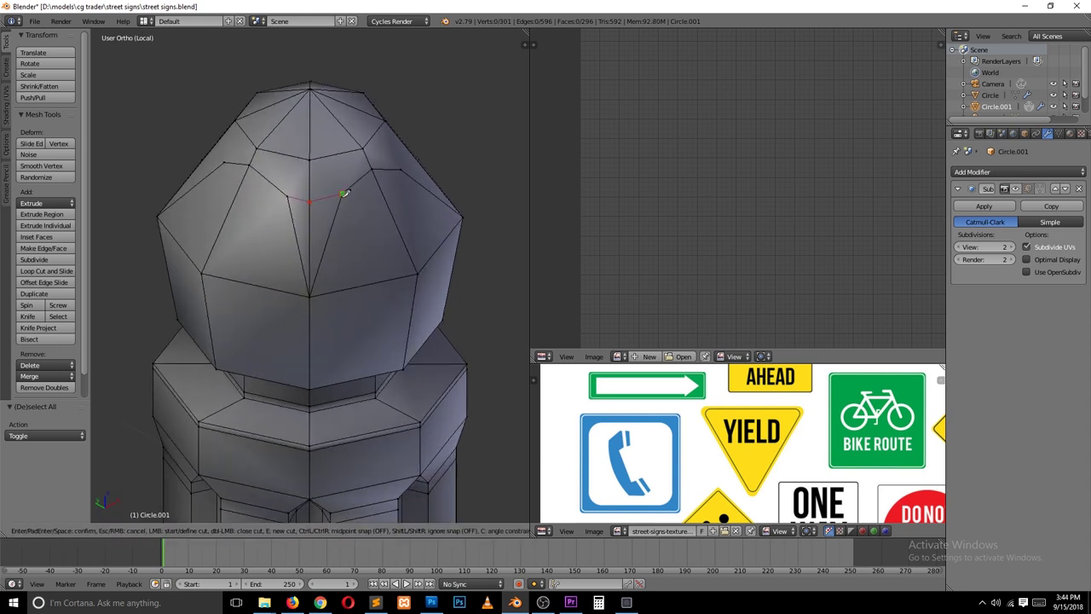
middle_click_drag(343, 194, 304, 224)
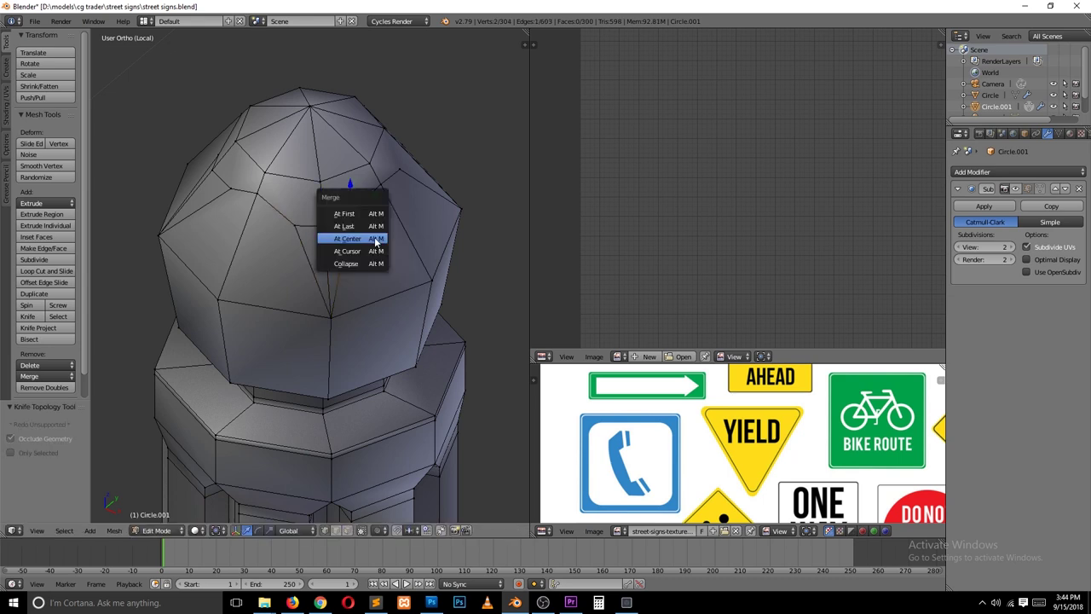
left_click(375, 238)
key("a")
middle_click_drag(375, 242, 286, 322)
key("k")
left_click(286, 322)
left_click(319, 226)
key("Return")
middle_click_drag(320, 226, 261, 247)
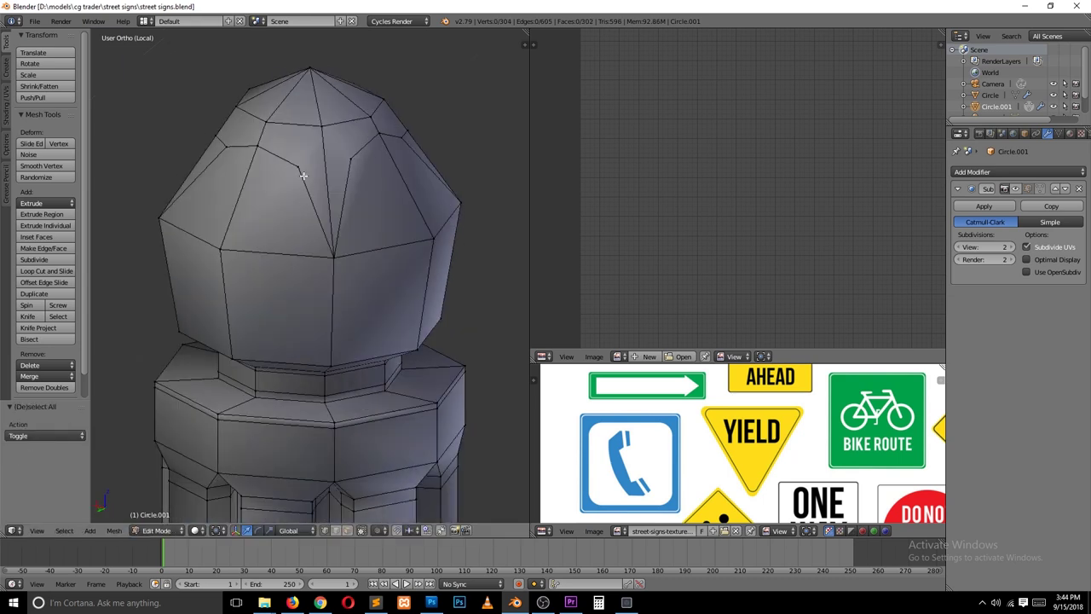
left_click(347, 147)
key("Return")
middle_click_drag(347, 147, 338, 194)
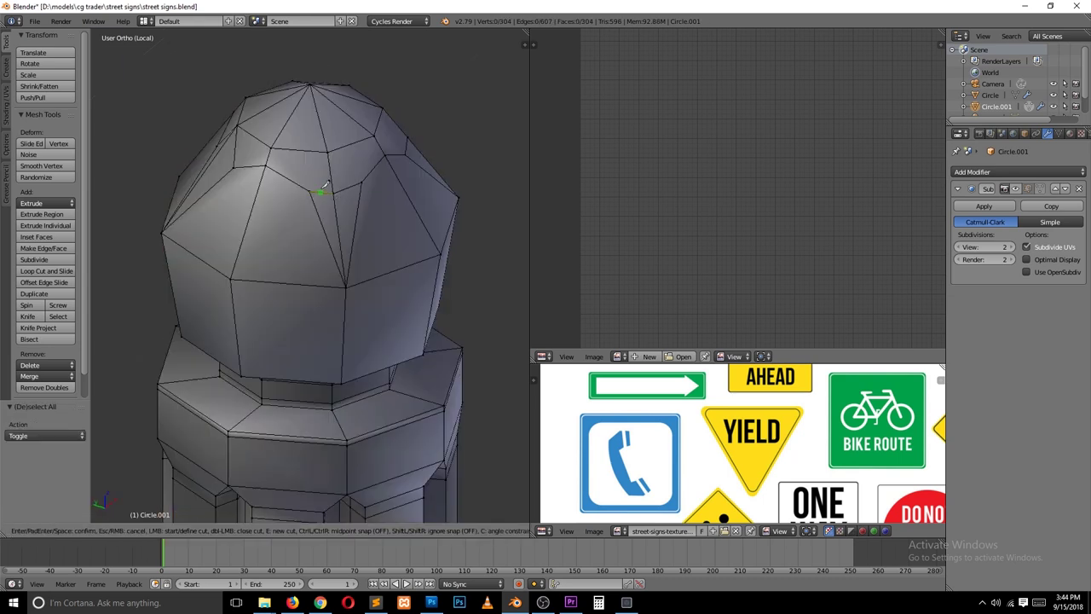
key("a")
middle_click_drag(402, 208, 314, 195)
left_click(352, 129)
key("Return")
middle_click_drag(352, 130, 346, 152)
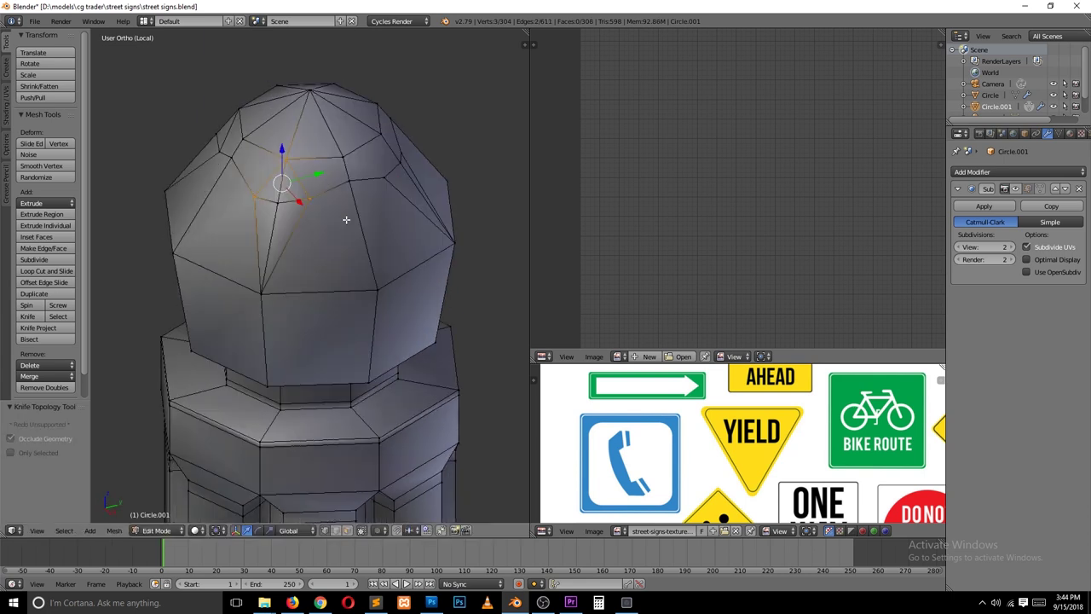
Select the band of faces around the dome, save the file, and inset the band.
middle_click_drag(425, 253, 292, 211)
left_click(305, 325, "alt")
mouse_move(304, 325)
middle_mouse_down()
mouse_move(358, 256)
mouse_move(428, 238)
mouse_move(365, 223)
middle_mouse_up()
left_click(428, 237, "alt+shift")
key("ctrl+s")
key("i")
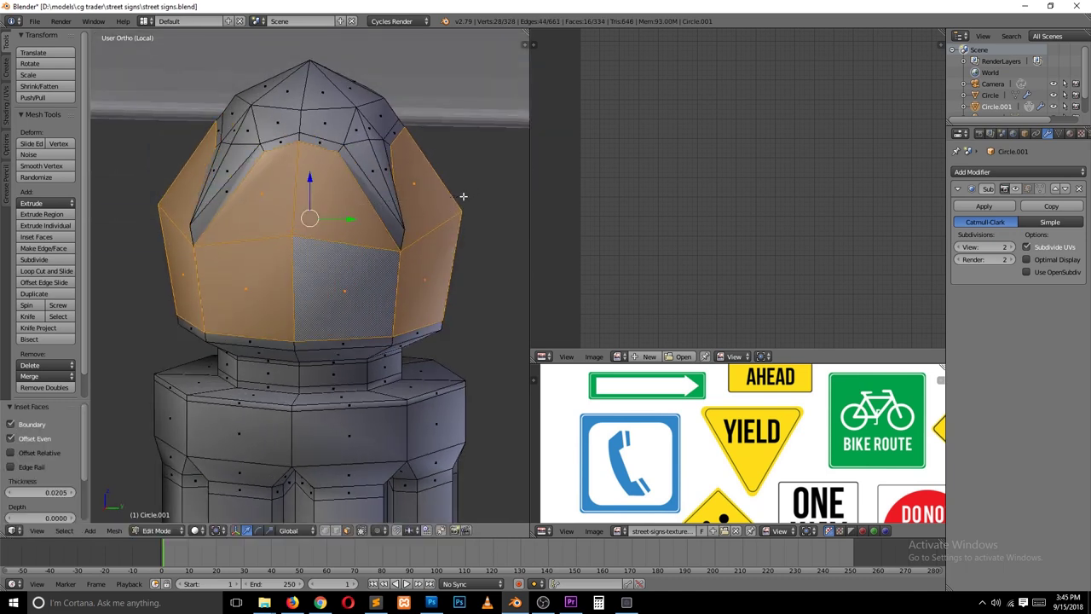
middle_click_drag(463, 196, 480, 202)
Preview the smoothed finial, then box-select the cap's vertices in front wireframe view and clear the selection.
key("Tab")
key("Tab")
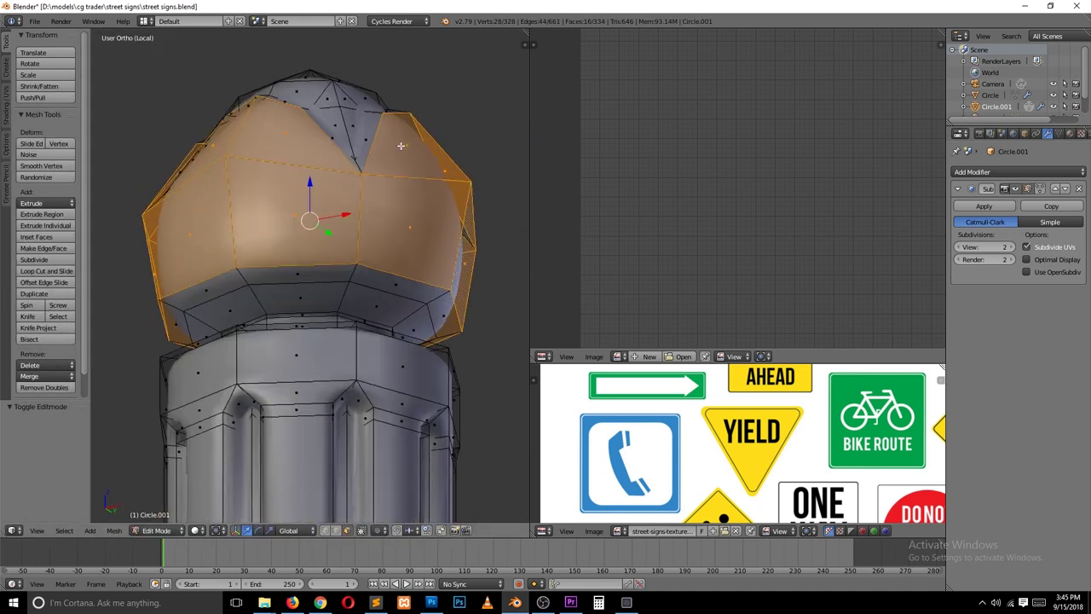
key("a")
key("KP_1")
key("z")
key("b")
left_click_drag(133, 103, 476, 310)
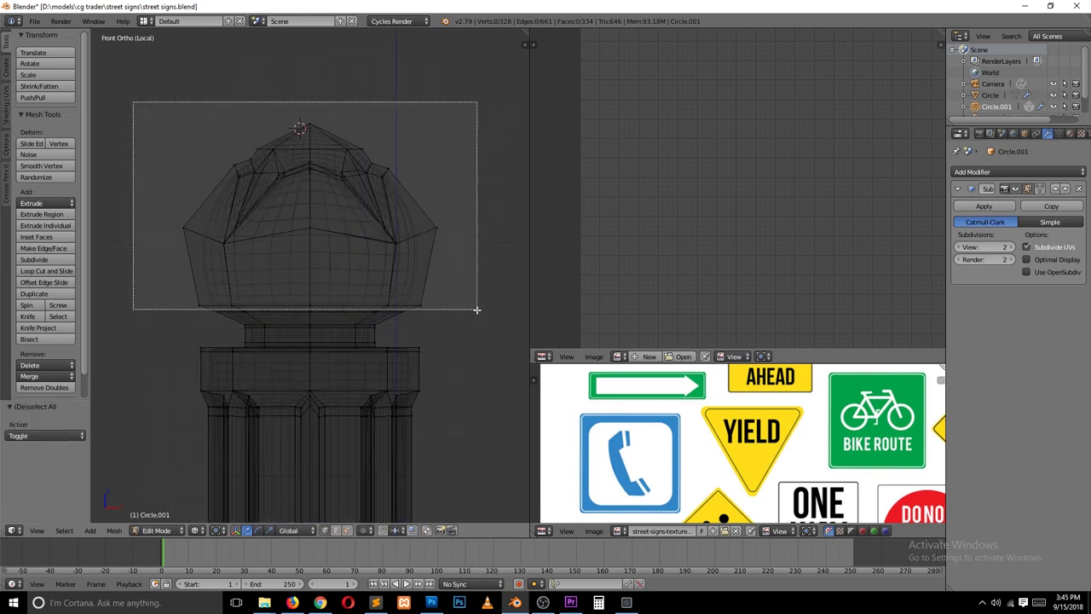
key("a")
key("z")
middle_click_drag(444, 211, 339, 213)
scroll(338, 214, "up", 3)
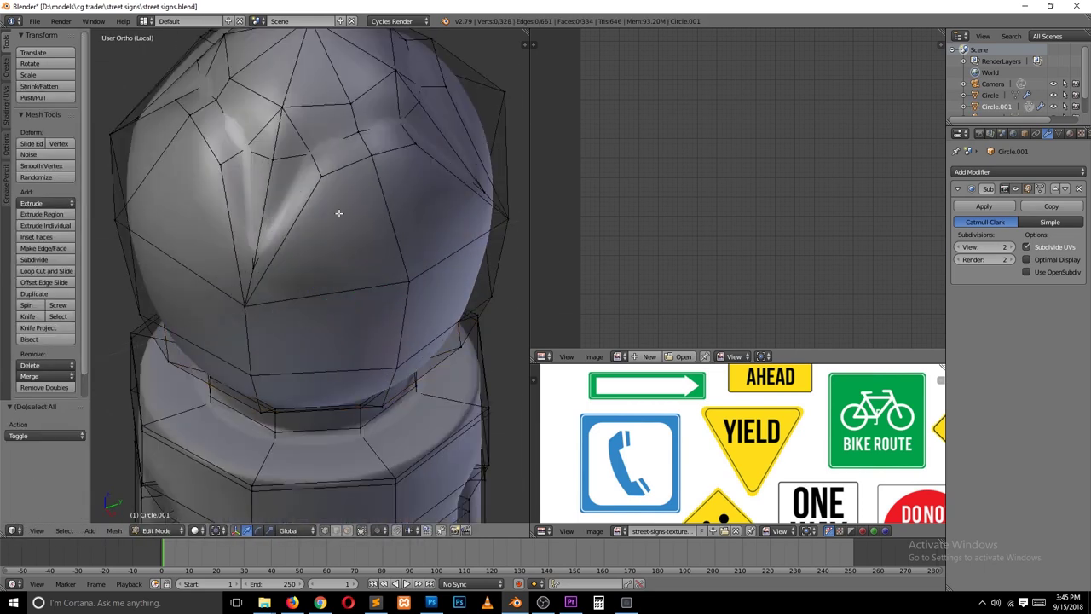
Add an edge loop around the finial cap with Ctrl+R and preview the smoothed shape.
key("ctrl+r")
left_click(339, 213)
left_click(322, 165)
key("Tab")
scroll(396, 190, "down", 4)
scroll(280, 159, "up", 1)
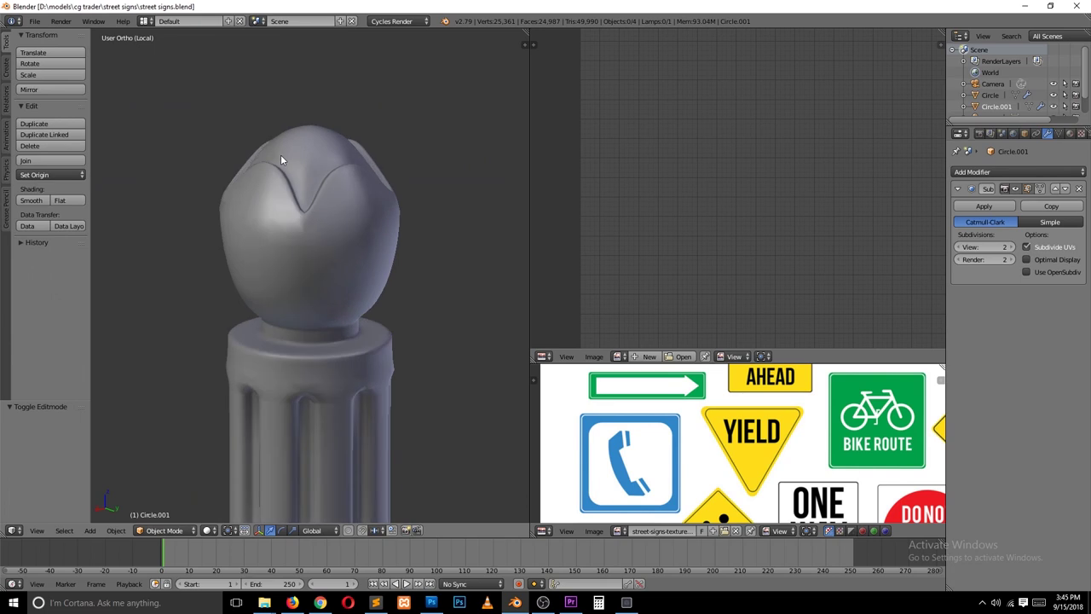
Save over the street signs file, then select an edge loop and a vertical edge on the cap.
key("ctrl+Tab")
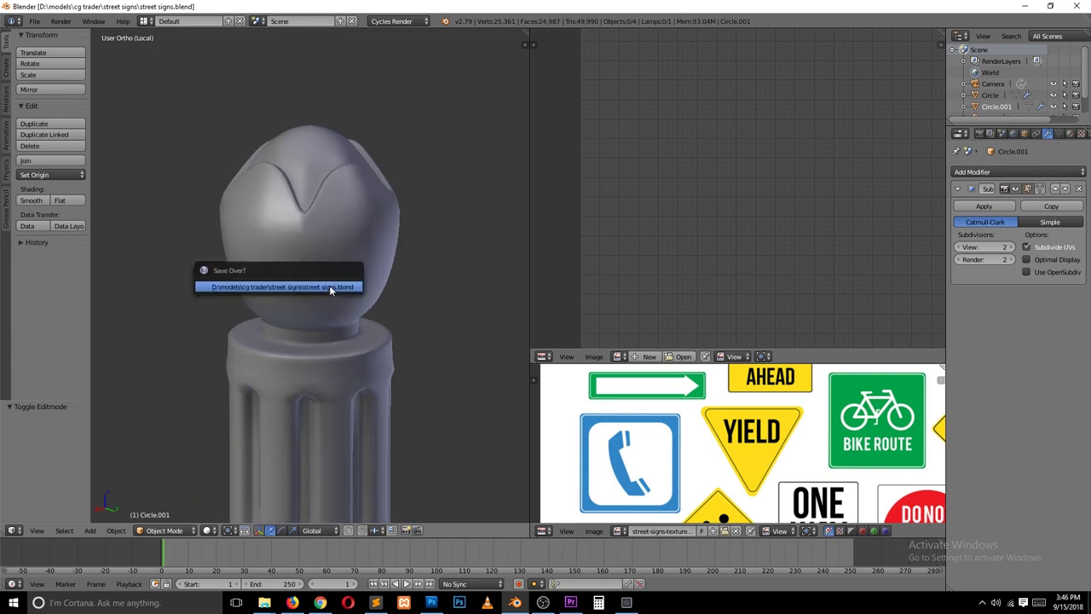
left_click(329, 285)
key("ctrl+Tab")
left_click(332, 190)
middle_click_drag(313, 250, 370, 210)
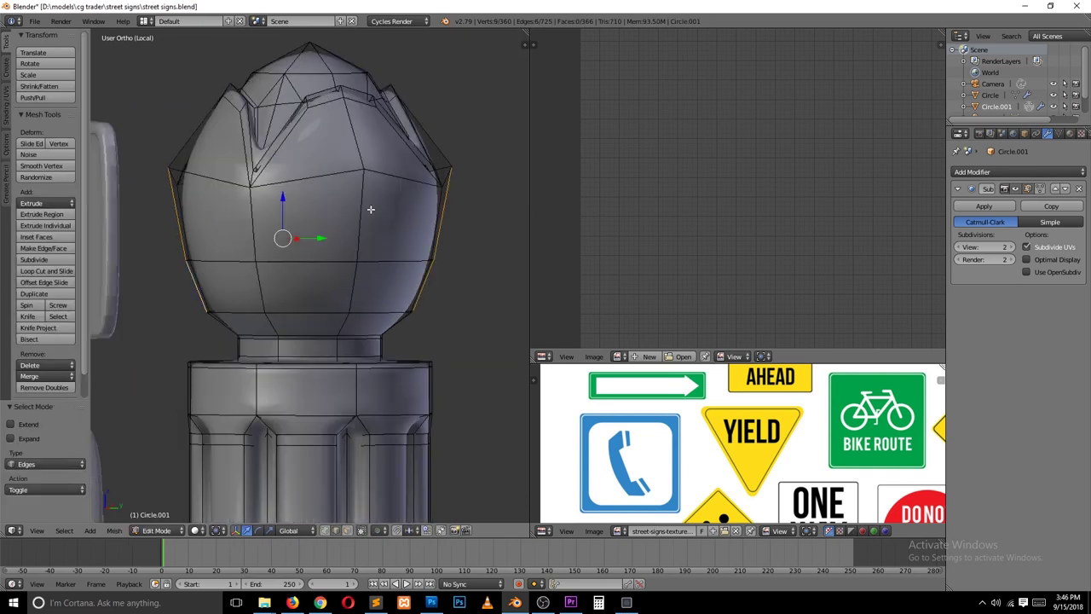
left_click(375, 218, "alt")
key("Tab")
key("Tab")
left_click(370, 217)
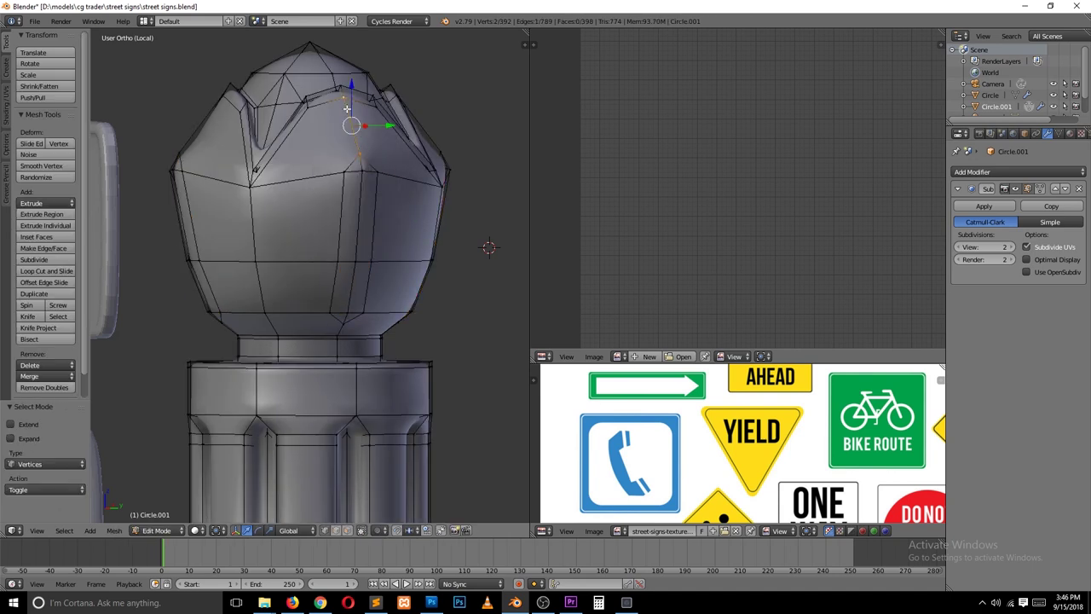
Move the selected cap vertices, toggling the smoothed preview to check the petal shape.
key("Tab")
key("Tab")
middle_click_drag(378, 222, 294, 297)
key("Tab")
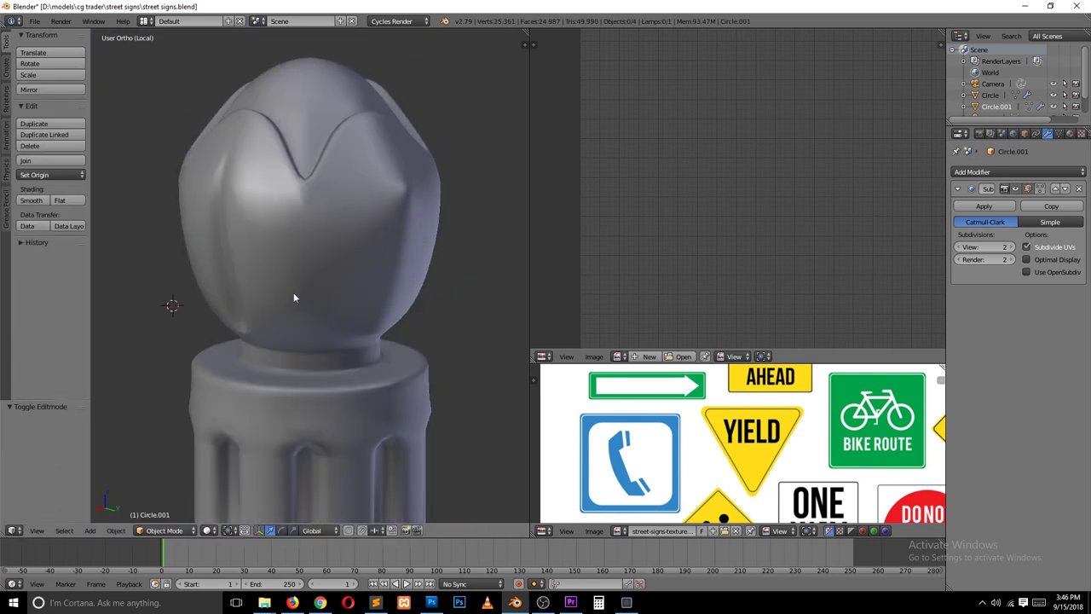
key("Tab")
middle_click_drag(351, 254, 401, 265)
key("Tab")
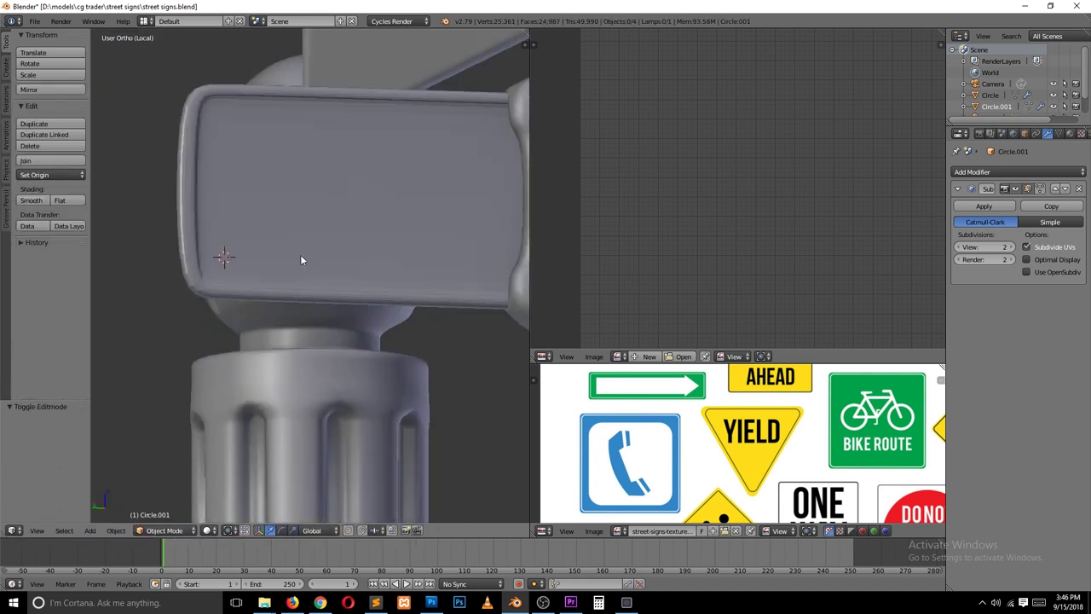
key("Tab")
middle_click_drag(302, 261, 282, 181)
left_click(288, 267)
middle_click_drag(288, 267, 386, 249)
key("Tab")
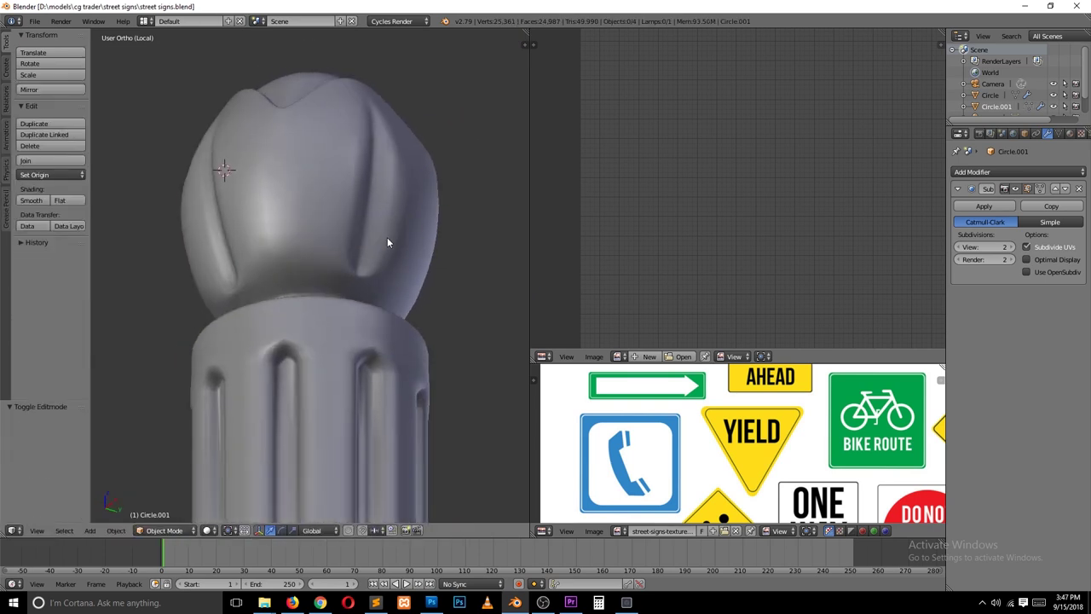
key("Tab")
key("Tab")
scroll(392, 273, "down", 5)
key("Tab")
scroll(398, 304, "up", 10)
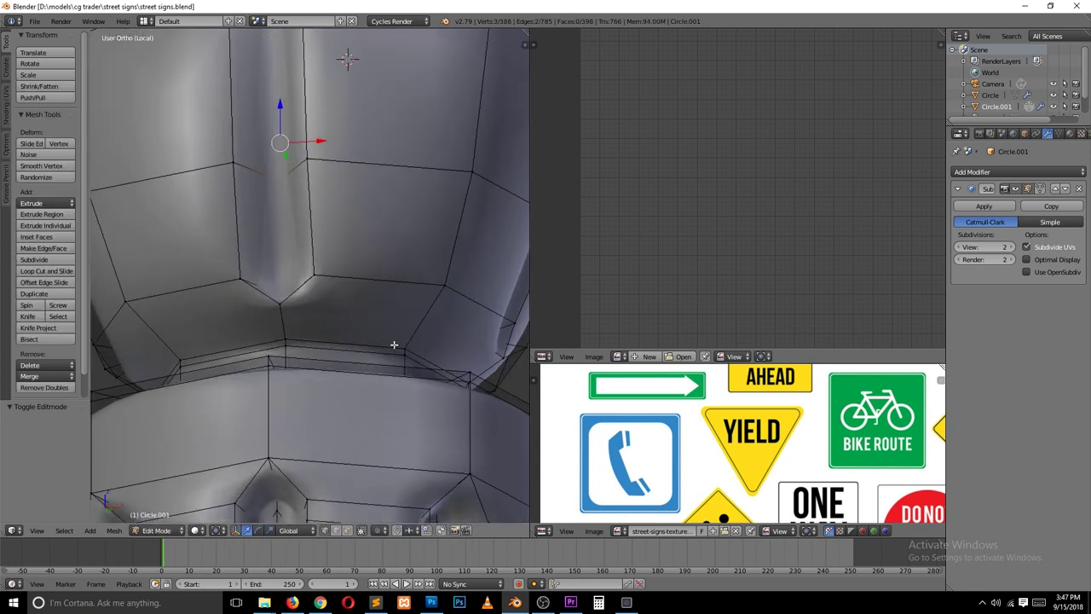
Knife a new edge across the base of the finial cap and check the smoothed result.
key("Escape")
key("a")
middle_click_drag(408, 343, 325, 322)
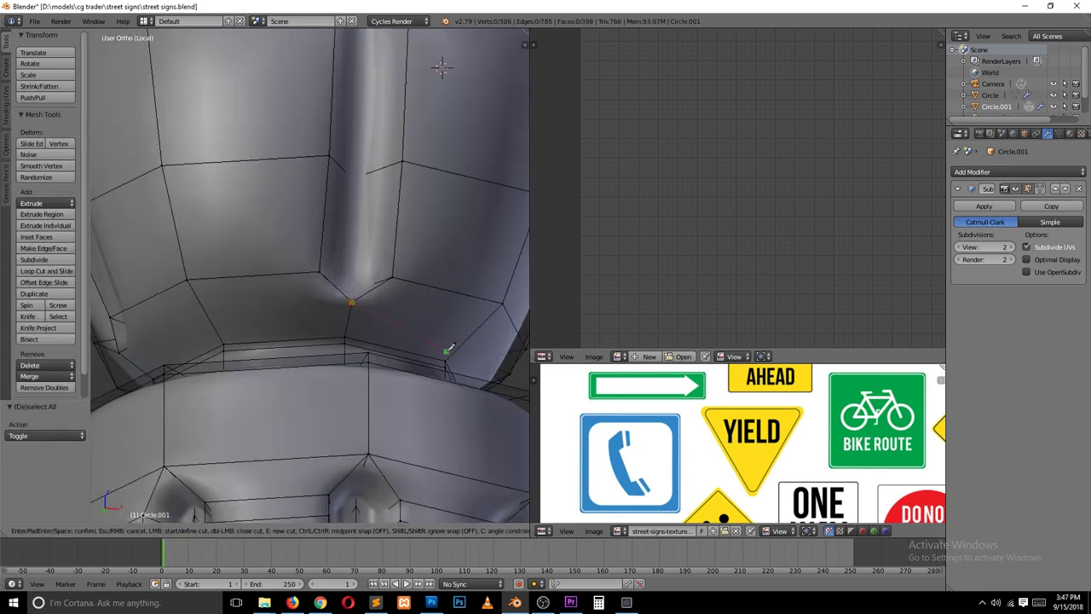
key("Return")
key("Tab")
scroll(441, 324, "down", 5)
middle_click_drag(441, 324, 438, 409)
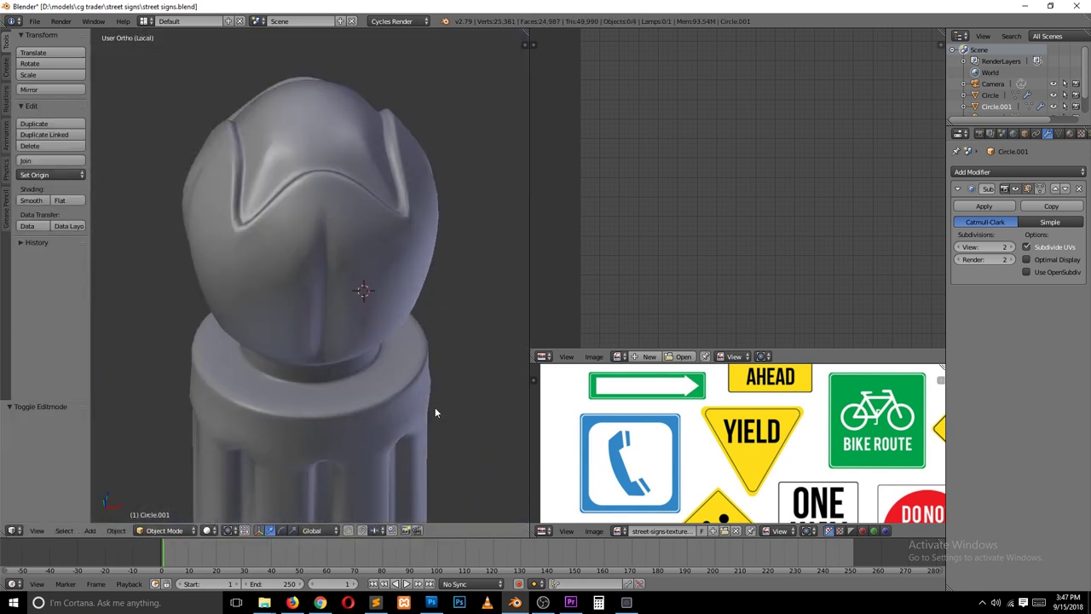
key("Tab")
key("a")
Remove doubles on the finial mesh and leave the isolated local view.
key("a")
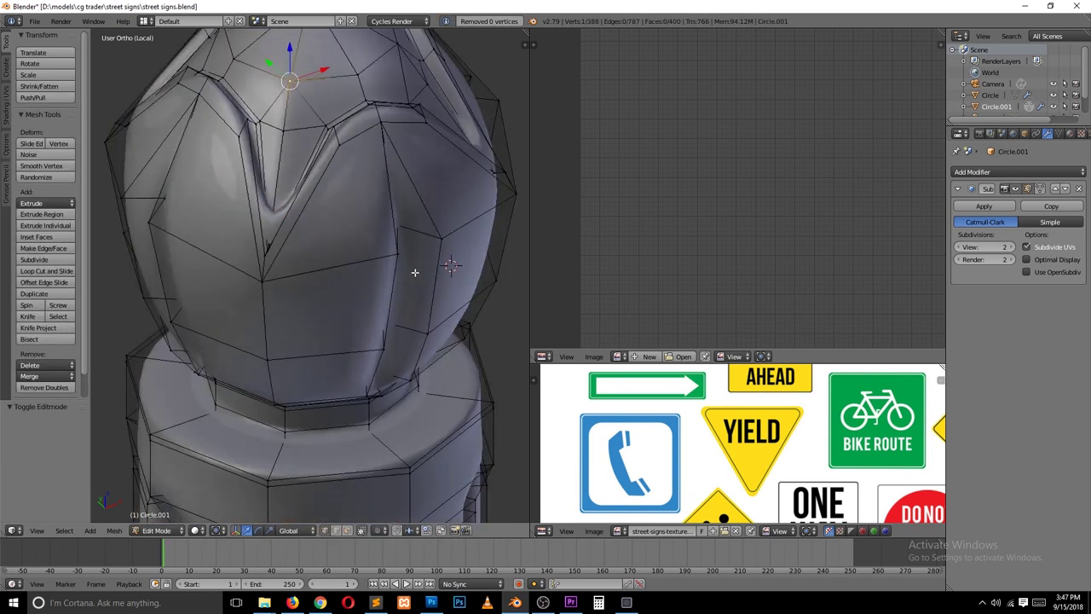
key("Tab")
key("KP_1")
scroll(421, 304, "down", 5)
key("KP_Divide")
key("Tab")
key("a")
Select a vertex at the top of the pole and zoom in to inspect it in wireframe.
right_click(326, 72)
middle_click_drag(327, 73, 476, 180)
key("KP_Decimal")
scroll(365, 110, "down", 3)
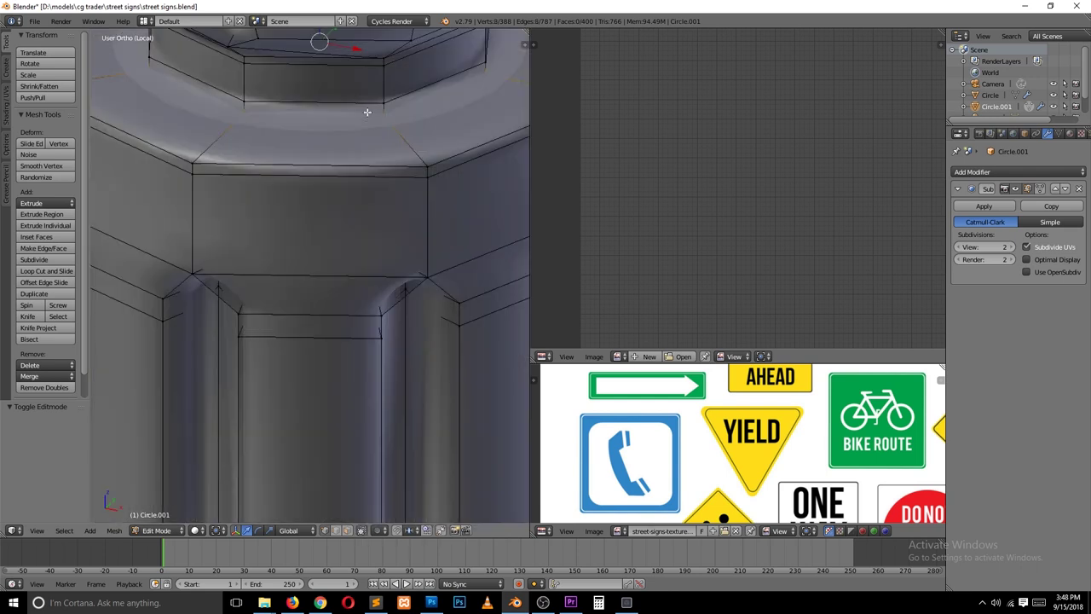
key("z")
scroll(360, 310, "down", 3)
scroll(371, 300, "down", 1)
key("z")
scroll(367, 256, "up", 4)
Mark a horizontal edge loop on the pole as a seam and unwrap the pole onto the sign texture.
key("2")
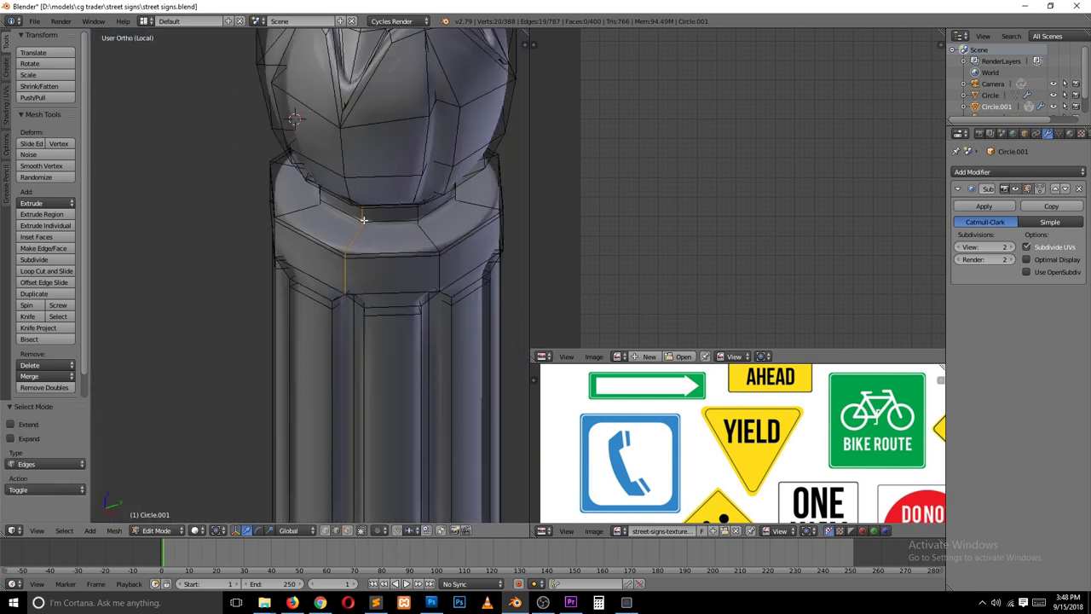
key("z")
right_click(382, 211, "alt+shift")
key("z")
key("ctrl+e")
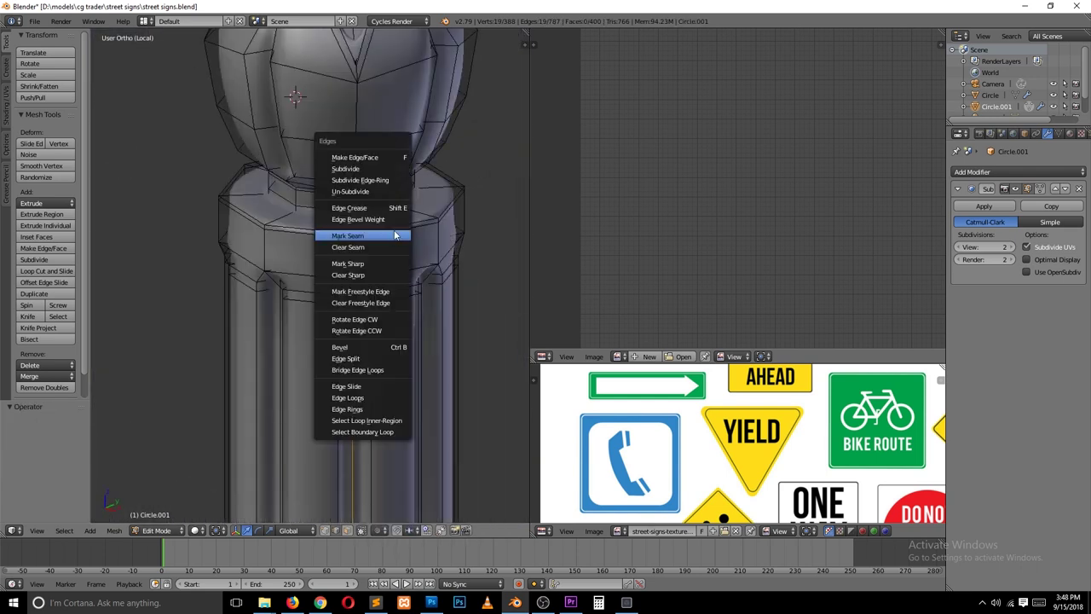
left_click(397, 235)
scroll(353, 232, "down", 2)
key("a")
key("a")
key("a")
scroll(324, 358, "up", 3)
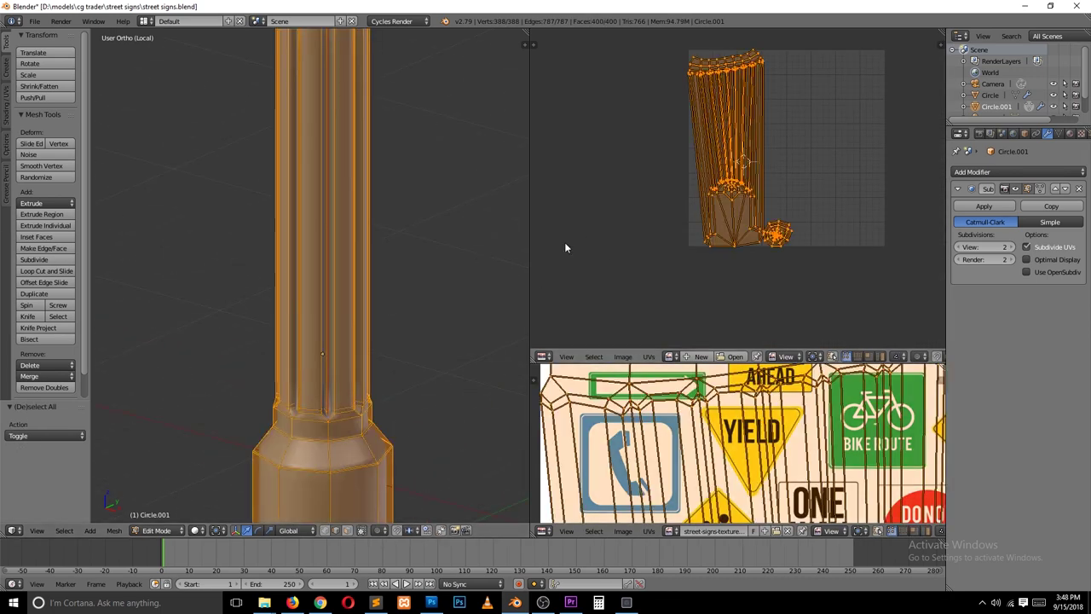
key("u")
left_click(565, 247)
Select the edge at the top of the pole and the edge loop across the finial top.
key("a")
scroll(341, 298, "up", 5)
key("a")
key("a")
key("z")
scroll(704, 209, "down", 2)
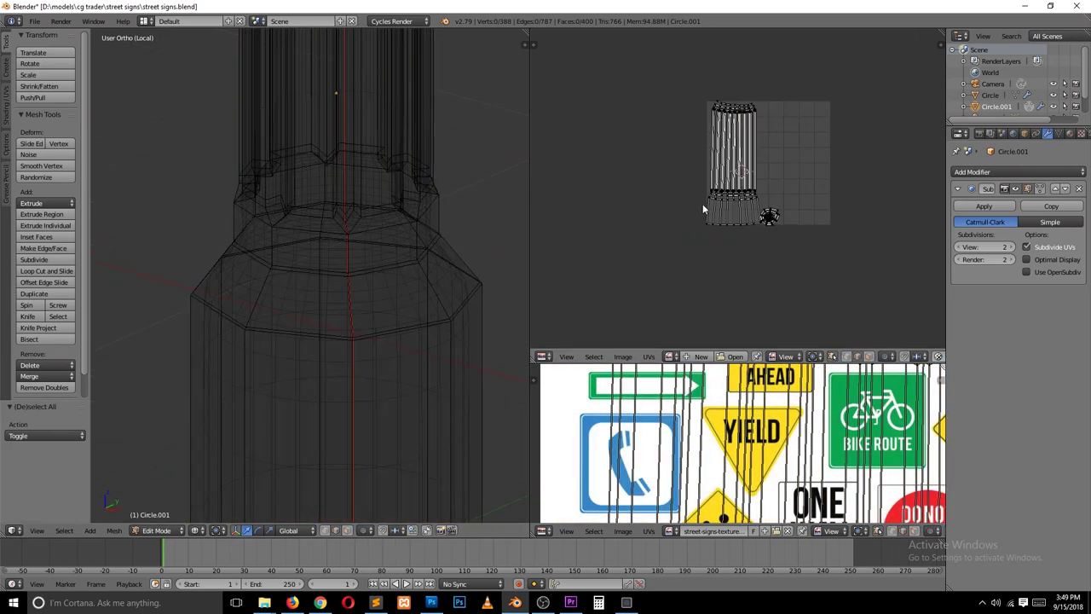
scroll(703, 209, "up", 5)
key("a")
key("a")
scroll(341, 256, "down", 5)
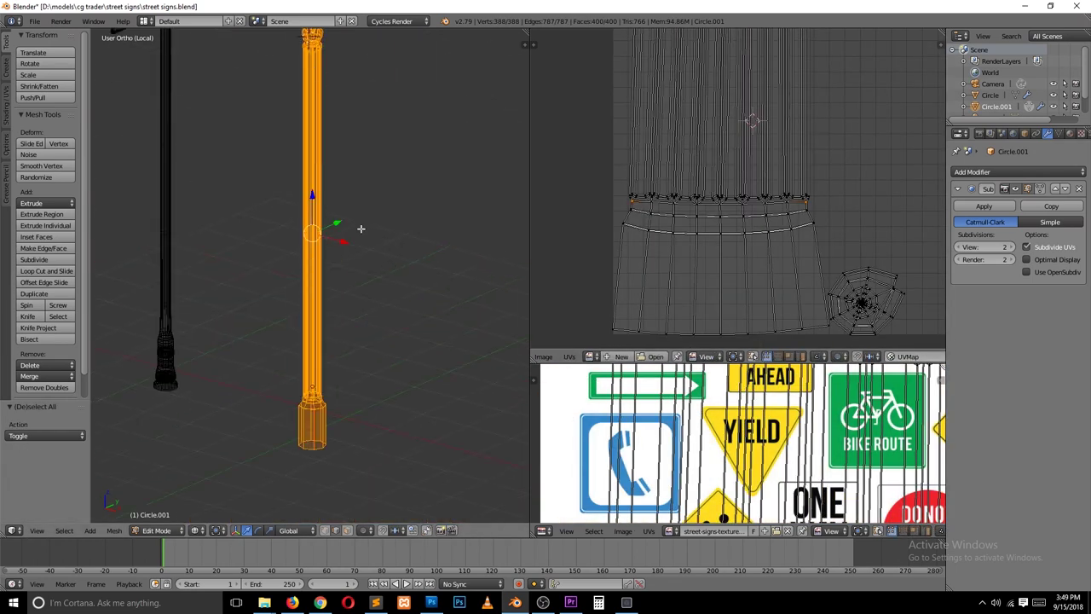
scroll(341, 255, "up", 5)
key("z")
right_click(441, 146)
key("z")
right_click(430, 231, "alt+shift")
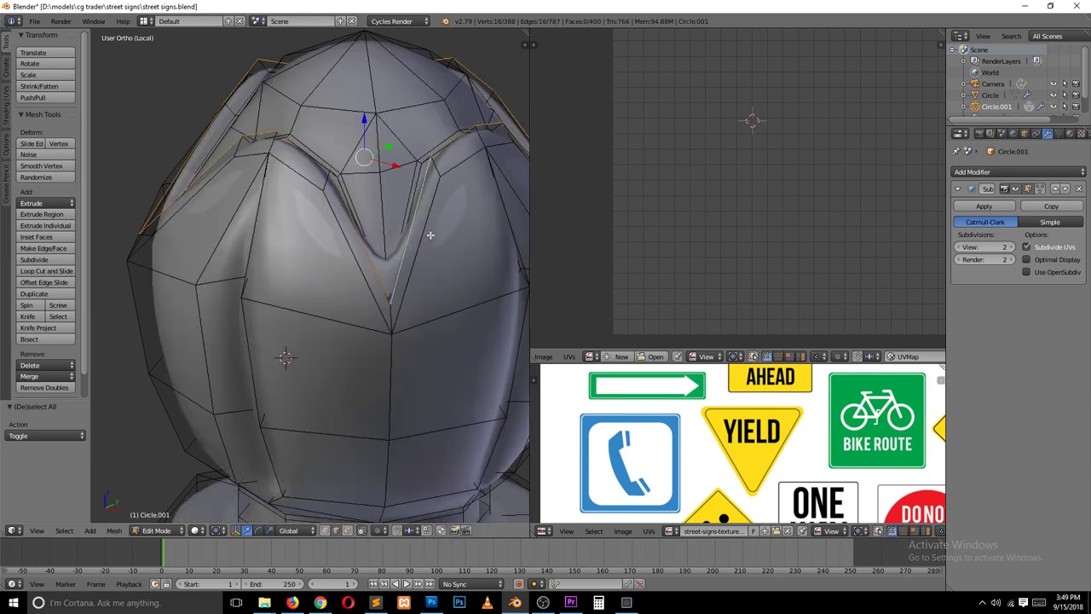
Mark the finial edges as a seam and unwrap the finial onto the texture.
scroll(430, 234, "down", 2)
middle_click_drag(430, 235, 356, 194)
key("a")
Re-unwrap the whole finial mesh with the new seams and select its UV island.
key("a")
key("u")
left_click(356, 194)
key("a")
key("a")
scroll(733, 187, "up", 3)
mouse_move(358, 209)
middle_mouse_down()
mouse_move(274, 291)
mouse_move(364, 364)
middle_mouse_up()
key("a")
key("z")
key("z")
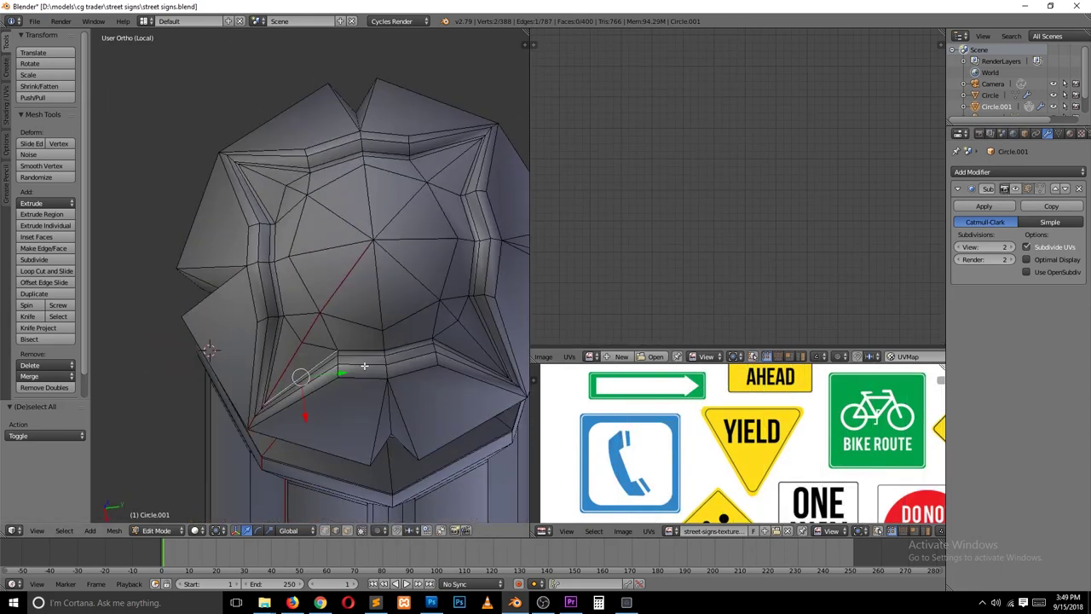
key("a")
key("u")
left_click(488, 321)
key("a")
key("a")
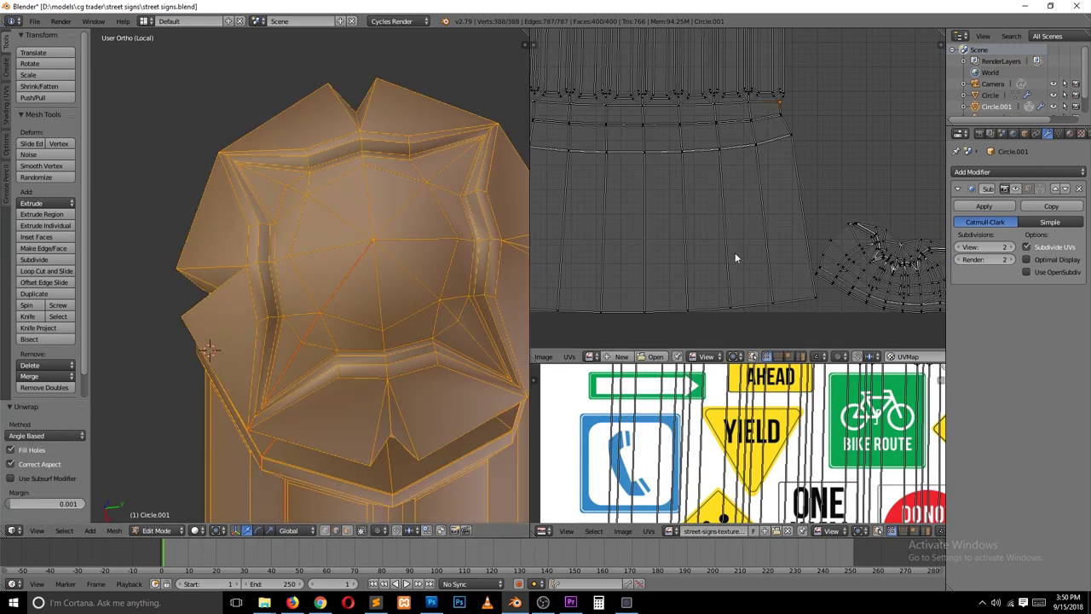
scroll(736, 257, "down", 2)
key("l")
Exit edit mode, then isolate the sign arm object in front view and edit its mesh.
key("KP_1")
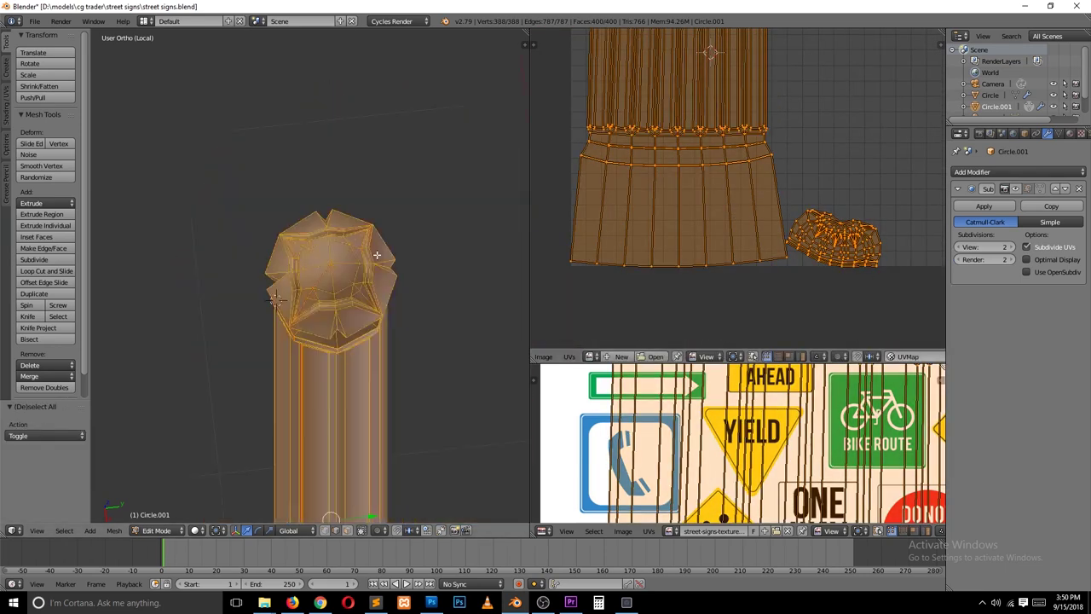
key("Tab")
key("KP_Divide")
right_click(207, 274)
key("KP_Divide")
key("Tab")
Select the ball at the top of the pole together with all its linked parts.
key("3")
key("KP_3")
key("b")
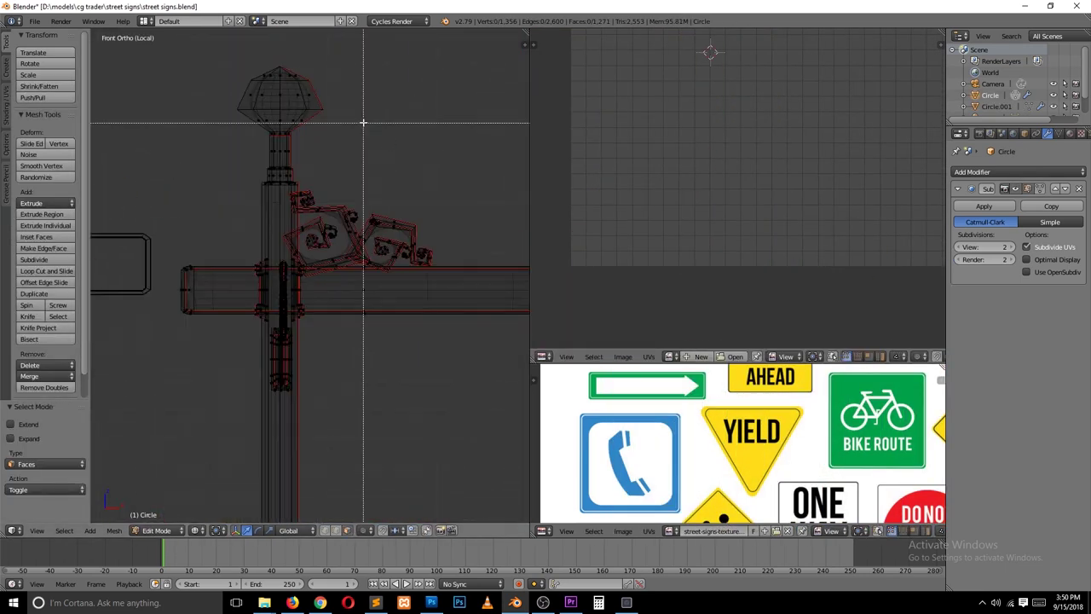
middle_click_drag(342, 373, 382, 164)
key("a")
key("a")
key("a")
key("a")
right_click(391, 95)
key("ctrl+l")
key("l")
key("KP_1")
Move the street name sign onto the pole from the top view.
key("Tab")
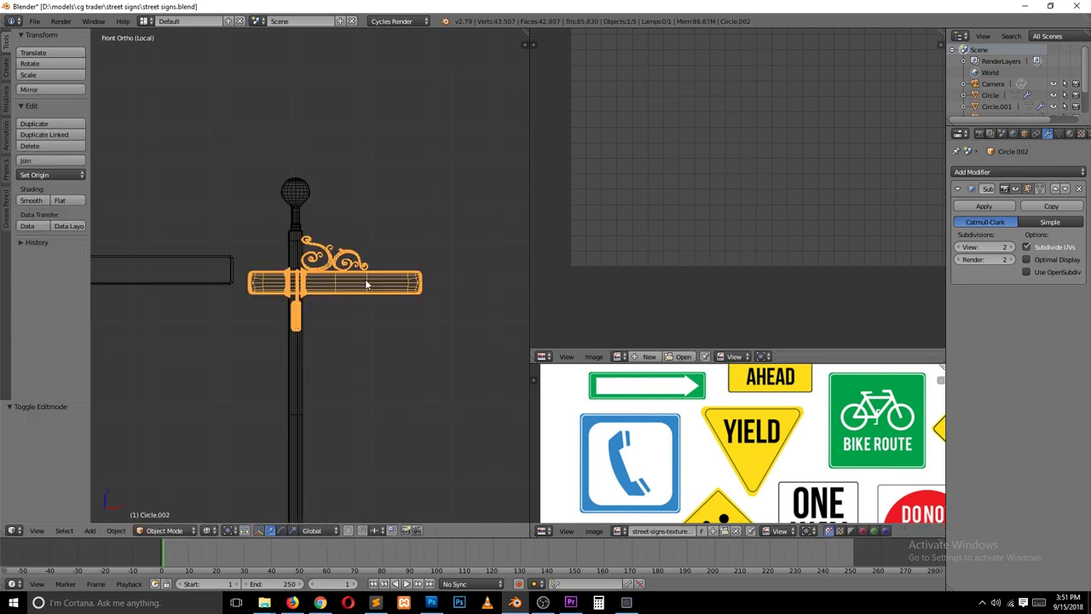
key("KP_7")
key("g")
left_click(271, 292)
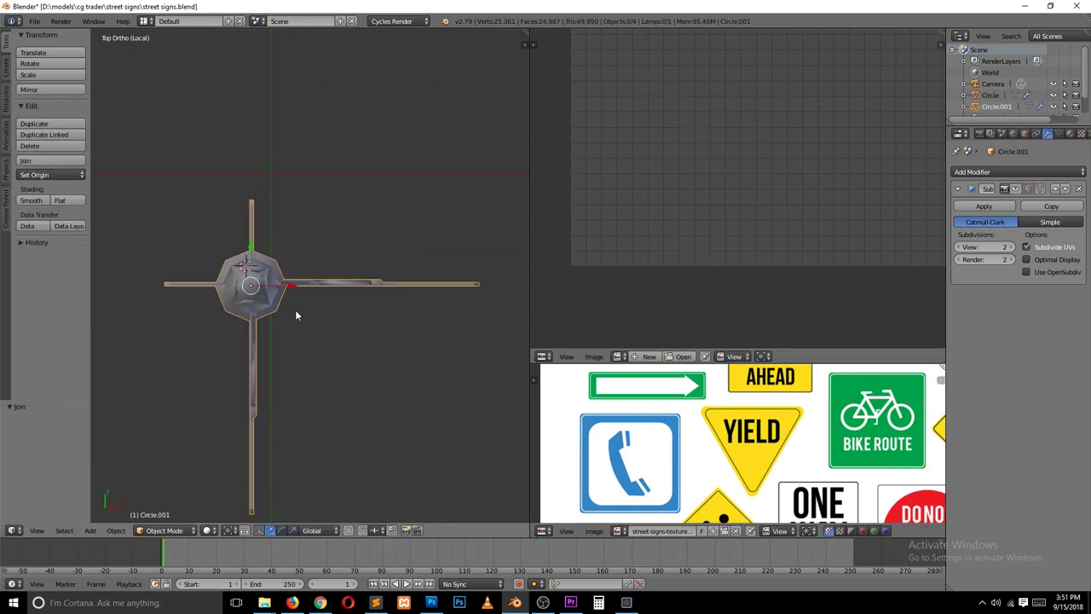
key("Tab")
key("Tab")
middle_click_drag(296, 316, 260, 290)
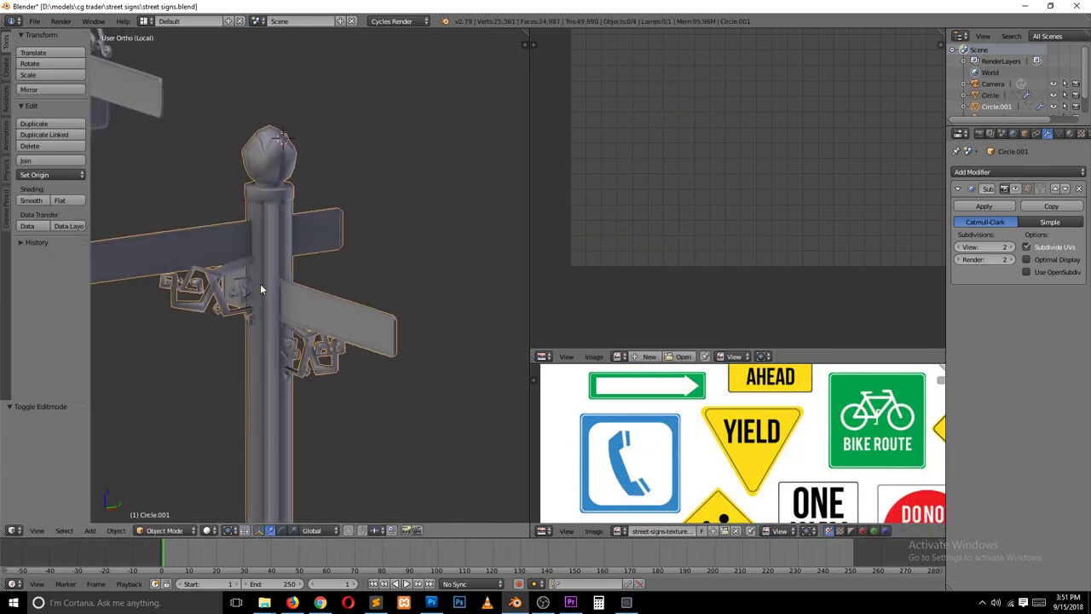
key("Tab")
key("Tab")
key("Tab")
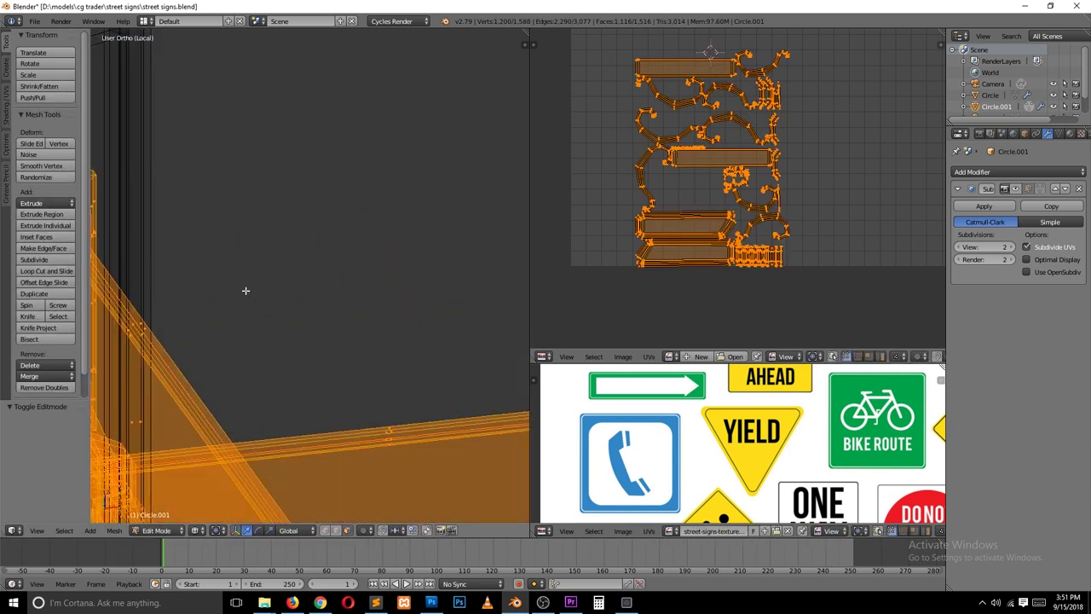
key("KP_1")
key("a")
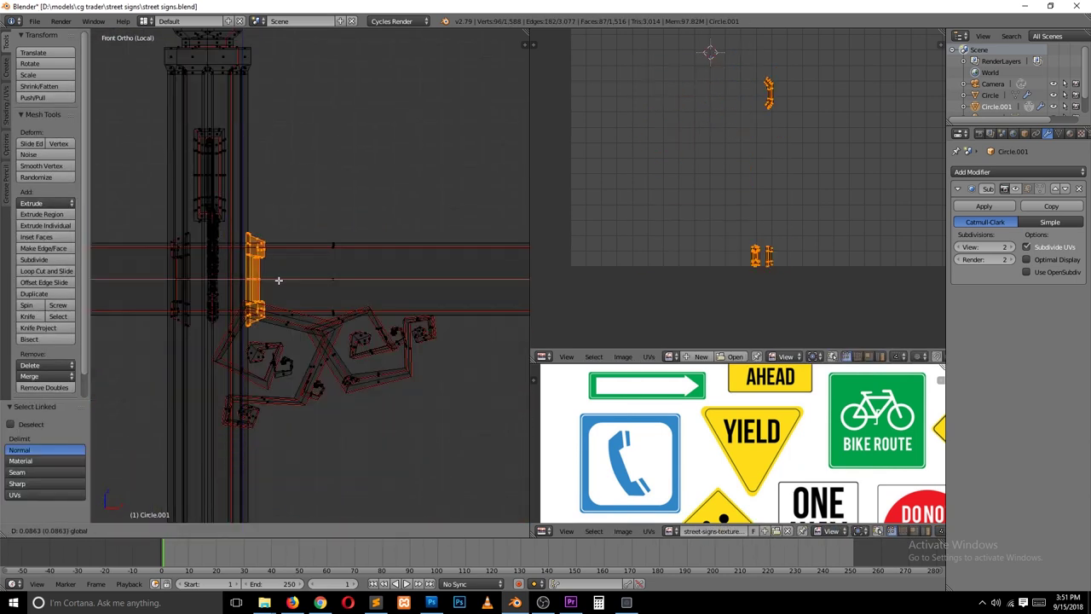
Select the small bracket and its connected ornament piece in wireframe front view.
left_click(278, 280)
middle_click_drag(278, 279, 256, 285)
key("Tab")
key("Tab")
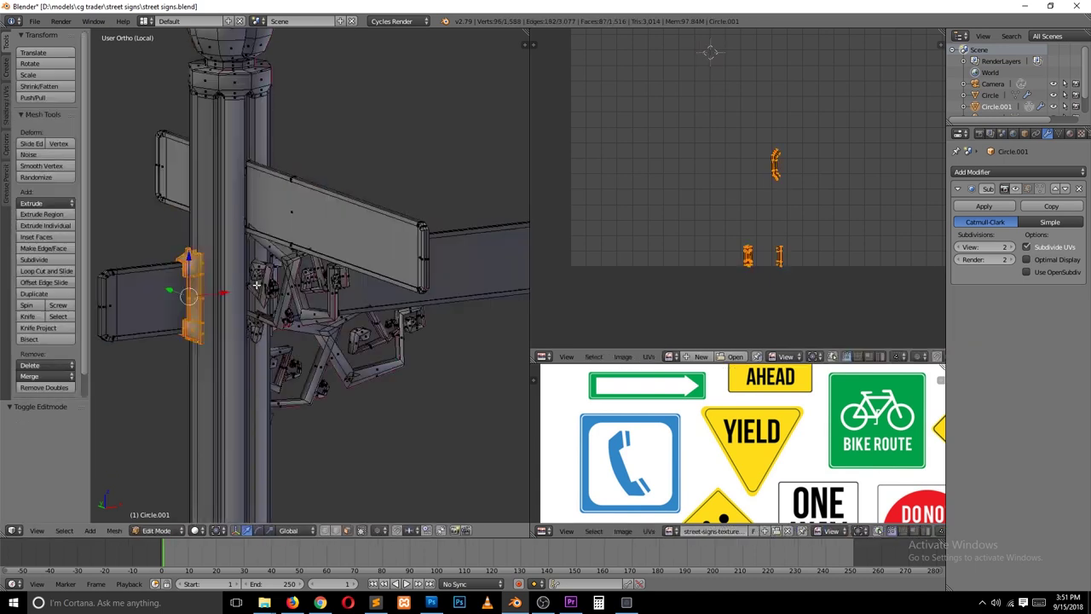
key("z")
key("KP_1")
left_click(275, 365)
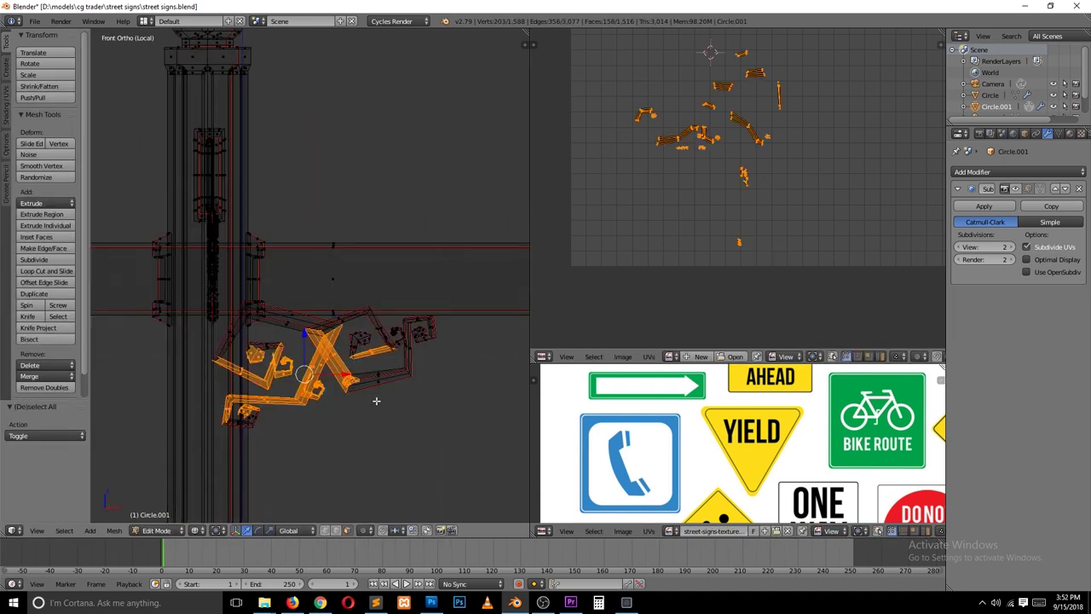
key("ctrl+l")
key("Tab")
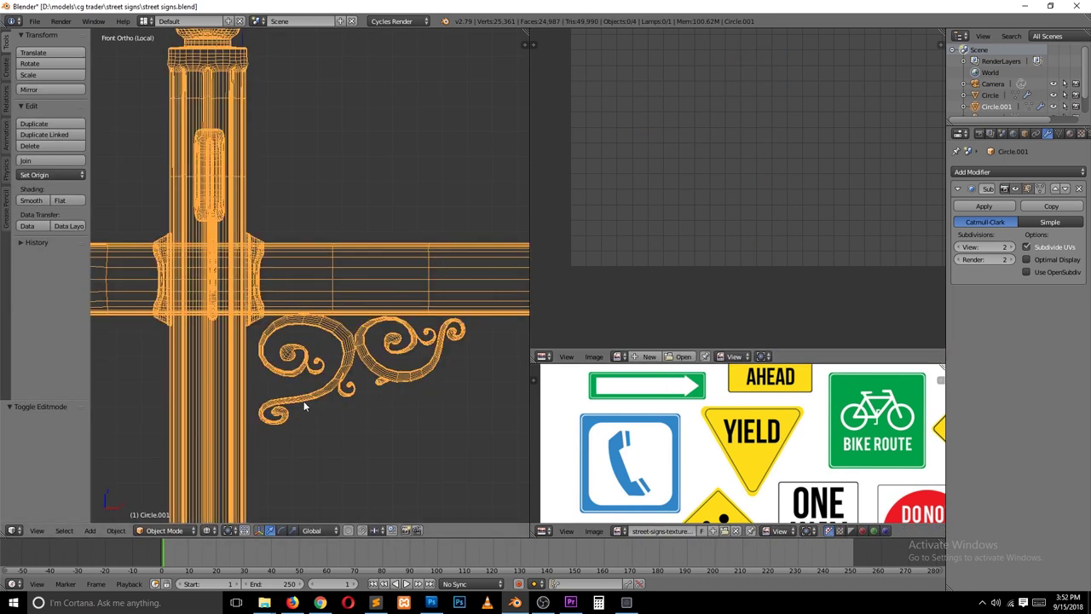
key("a")
key("z")
mouse_move(316, 349)
middle_mouse_down()
mouse_move(165, 312)
mouse_move(373, 303)
middle_mouse_up()
Box-select the scroll ornament and sign bar and slide them along Y against the post.
key("Tab")
key("z")
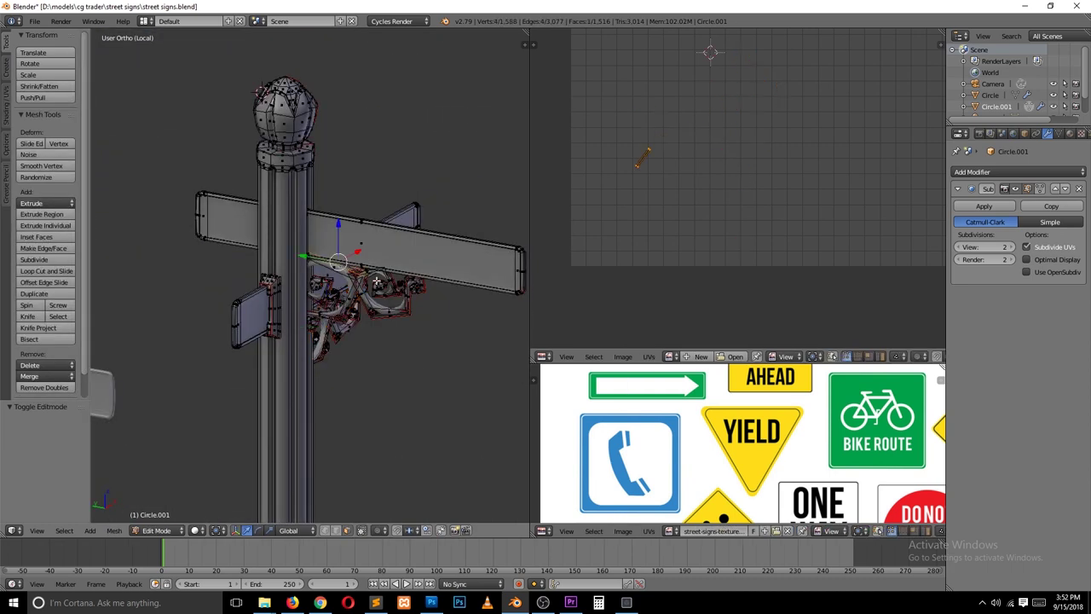
key("KP_3")
key("b")
left_click_drag(134, 159, 255, 365)
key("ctrl+l")
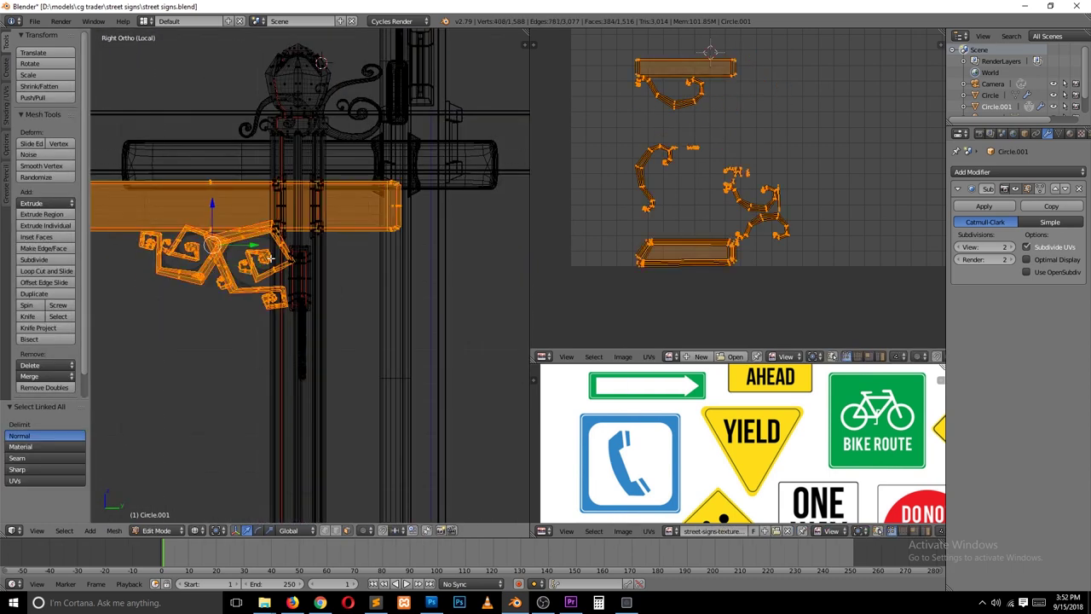
key("g")
key("y")
left_click(232, 242)
key("Tab")
key("z")
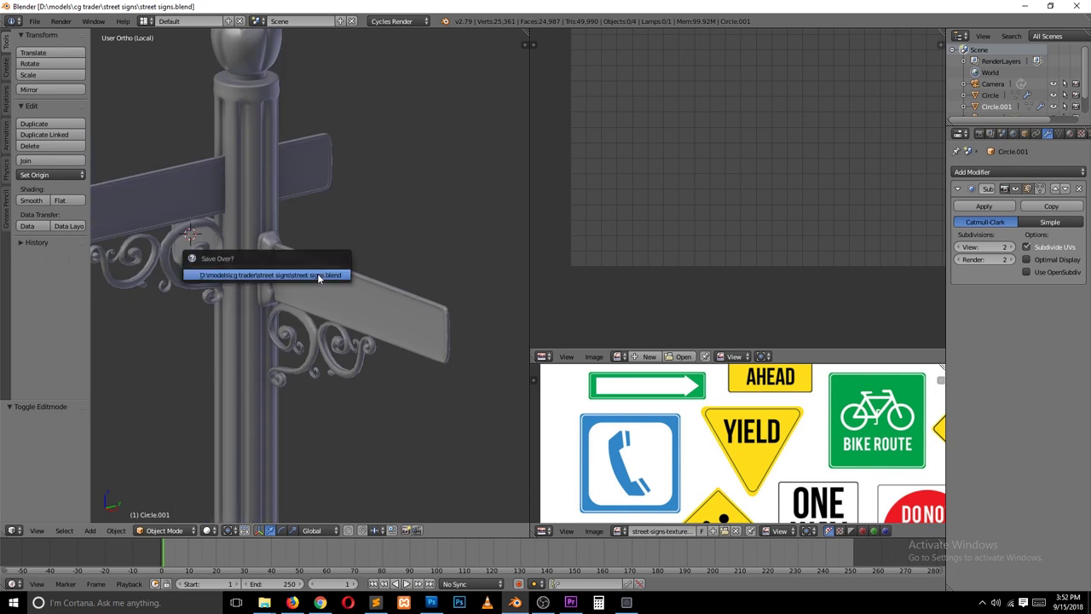
middle_click_drag(232, 242, 345, 288)
Select the whole small bracket and slide it along Y against the post.
key("Tab")
key("z")
middle_click_drag(284, 185, 288, 236)
key("z")
key("ctrl+l")
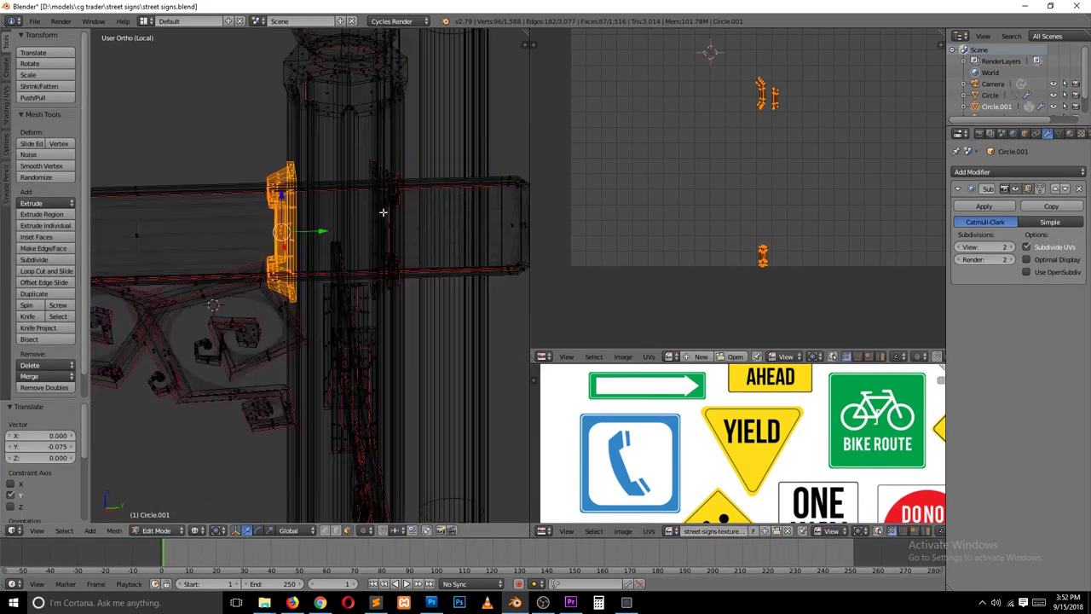
key("g")
key("y")
left_click(459, 229)
Review all three sign posts in solid shading and save street signs.blend.
key("Tab")
key("z")
middle_click_drag(405, 300, 355, 272)
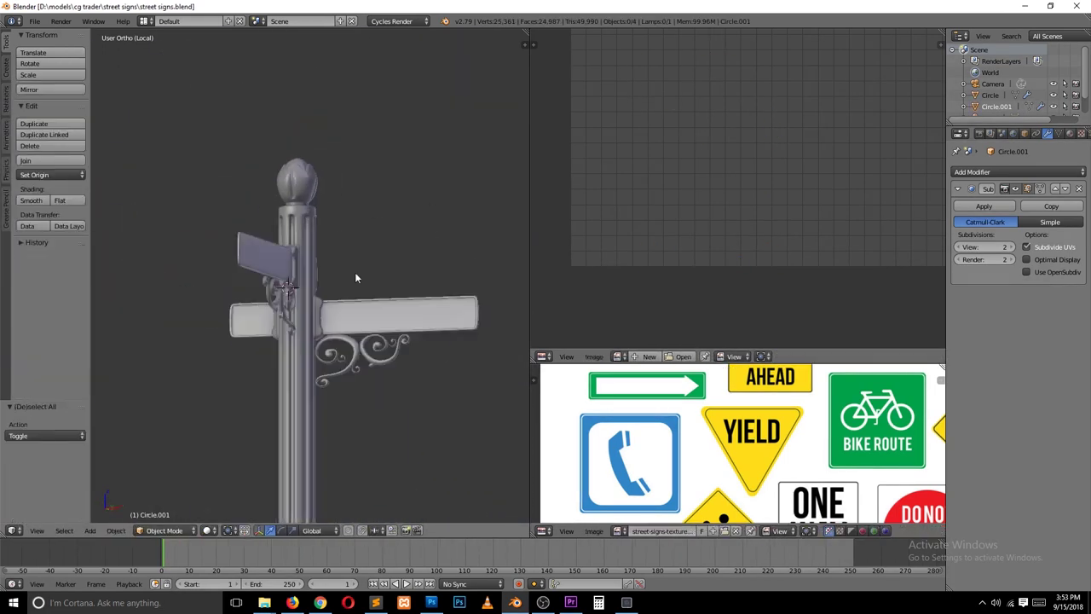
scroll(354, 272, "down", 4)
mouse_move(316, 319)
middle_mouse_down()
mouse_move(209, 354)
mouse_move(289, 328)
middle_mouse_up()
key("ctrl+s")
Confirm overwriting the saved .blend file and switch to the front view.
left_click(289, 327)
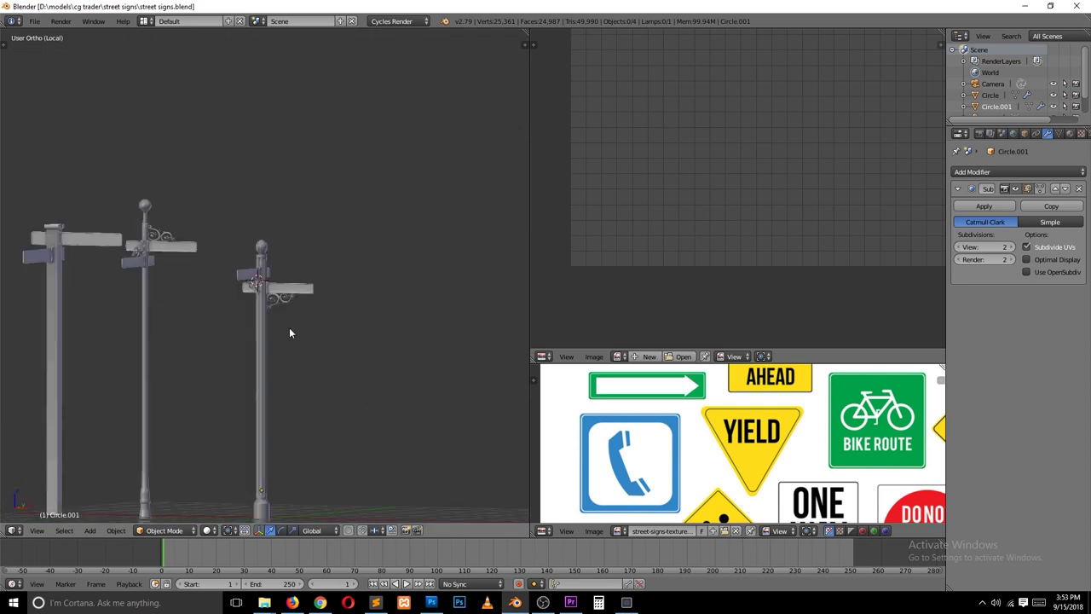
scroll(288, 327, "up", 1)
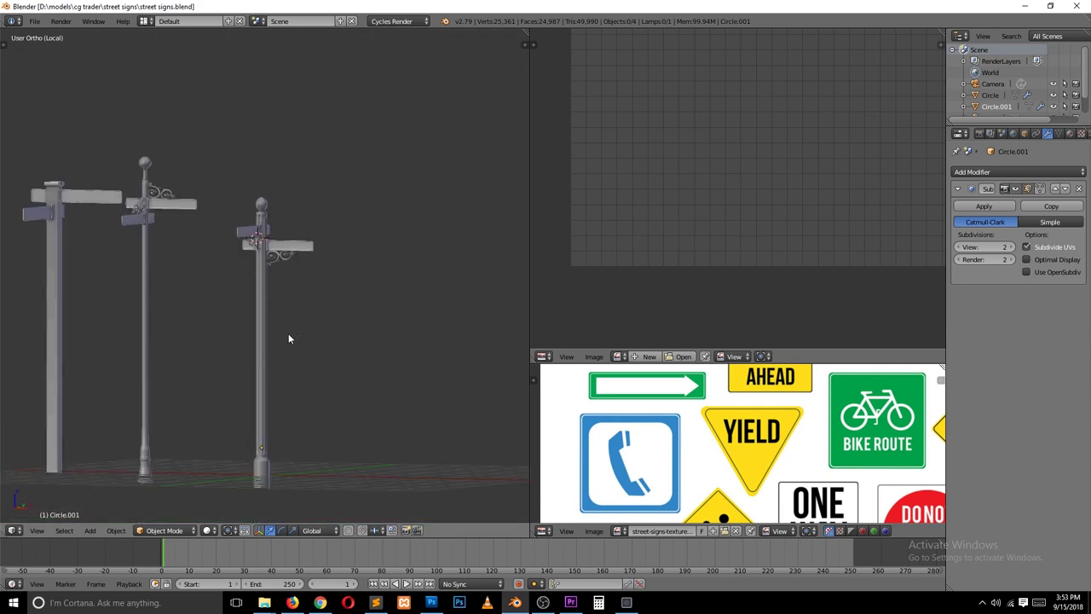
key("KP_1")
Add an 8-vertex circle and rotate it 25° so the octagon sits flat-topped.
key("shift+a")
left_click(367, 350)
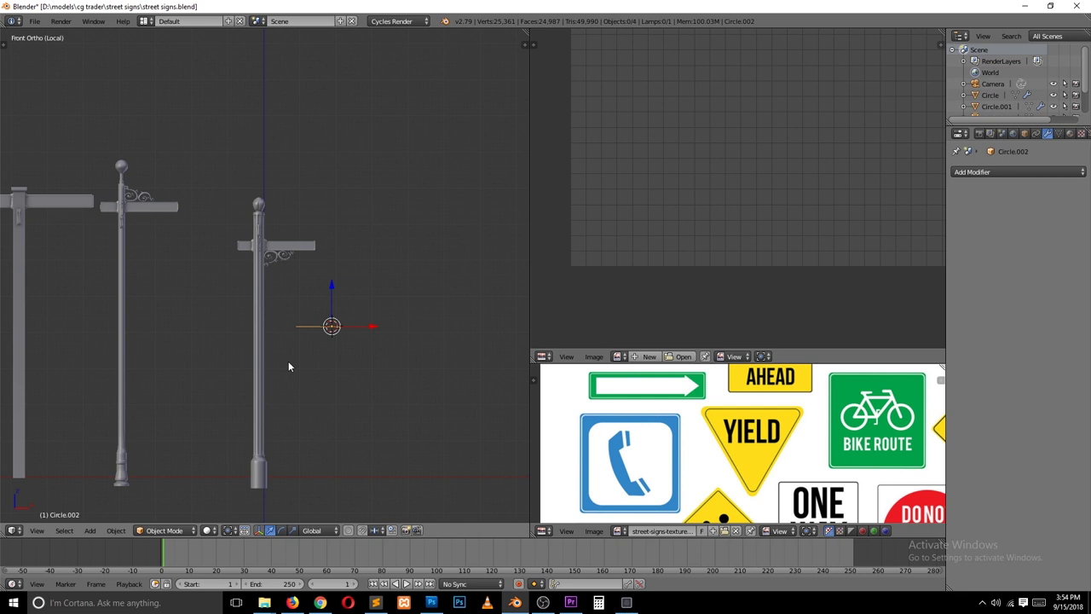
key("t")
key("KP_7")
scroll(367, 369, "up", 3)
scroll(347, 381, "down", 1, "ctrl")
left_click(7, 436)
left_click(7, 436)
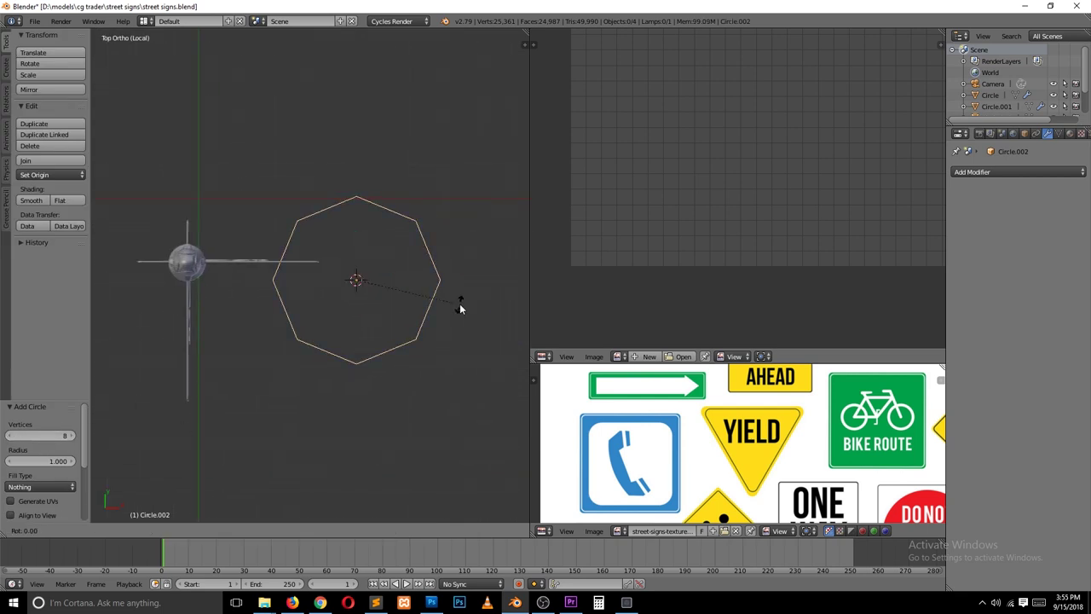
type("25")
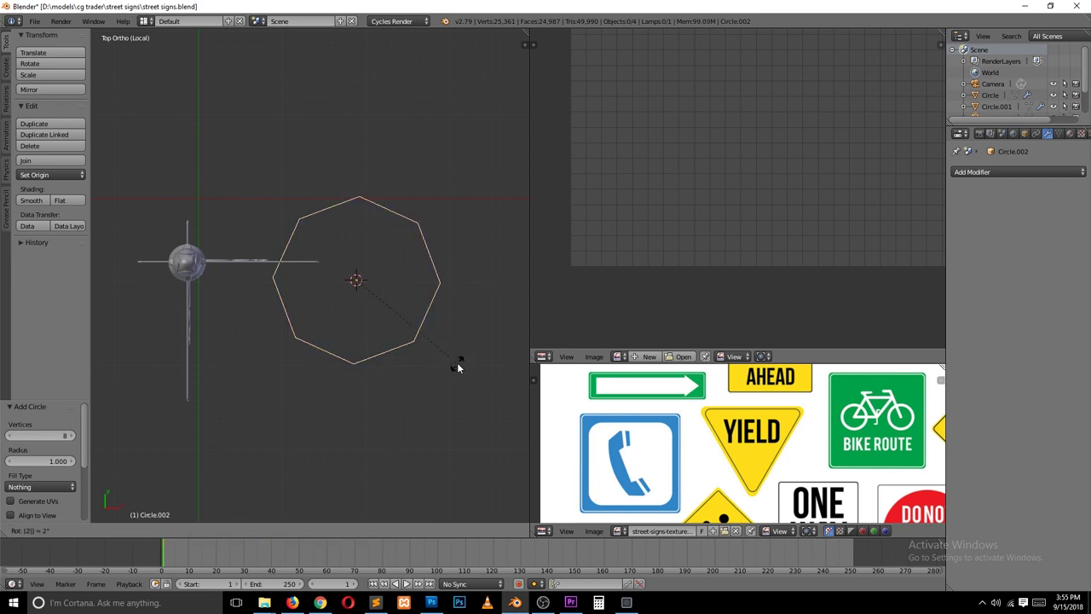
key("Return")
key("r")
key("Escape")
Fill the octagon by scaling an extruded ring inward and merging it at the centre.
key("Tab")
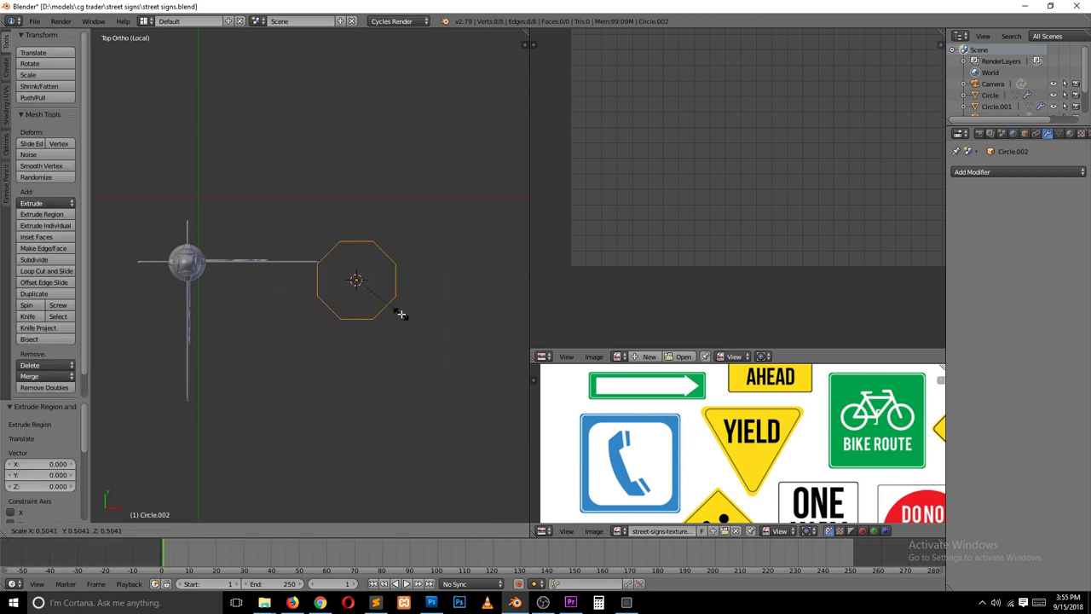
left_click(409, 335)
key("alt+m")
left_click(409, 356)
key("Tab")
Stand the octagonal plate upright with a 90° rotation on X.
type("rx")
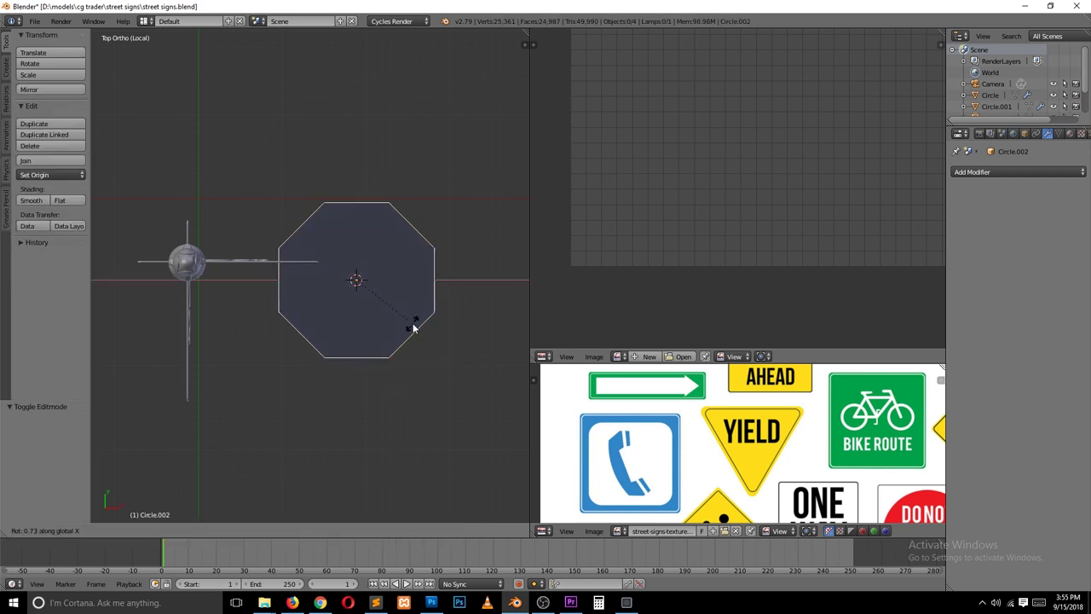
type("90")
key("Return")
middle_click_drag(412, 326, 372, 303)
Extrude the plate for thickness and add a level-1 subdivision surface.
key("Tab")
key("a")
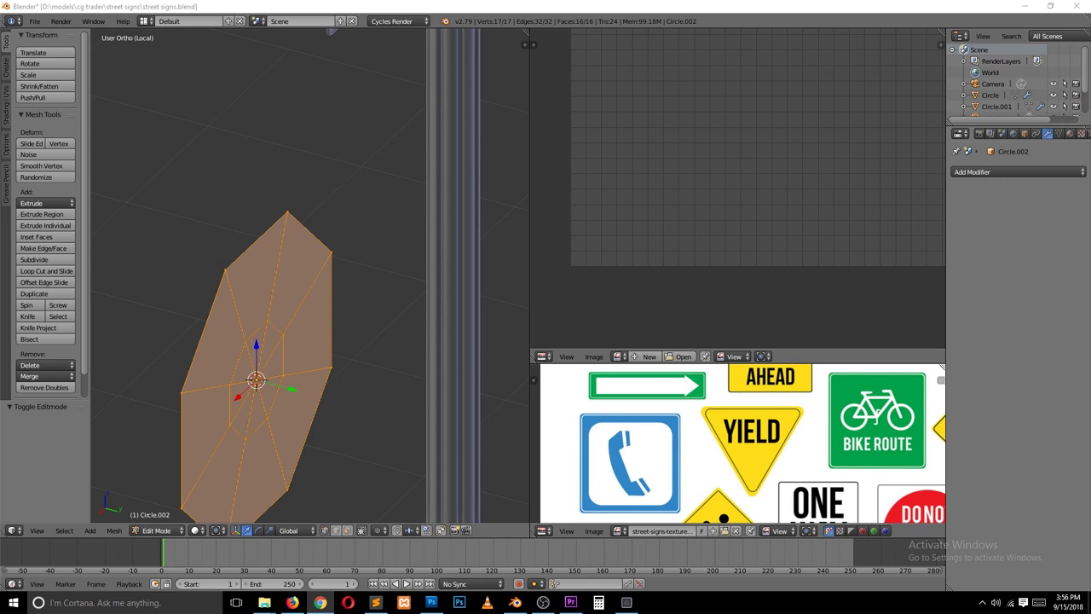
key("Tab")
key("Tab")
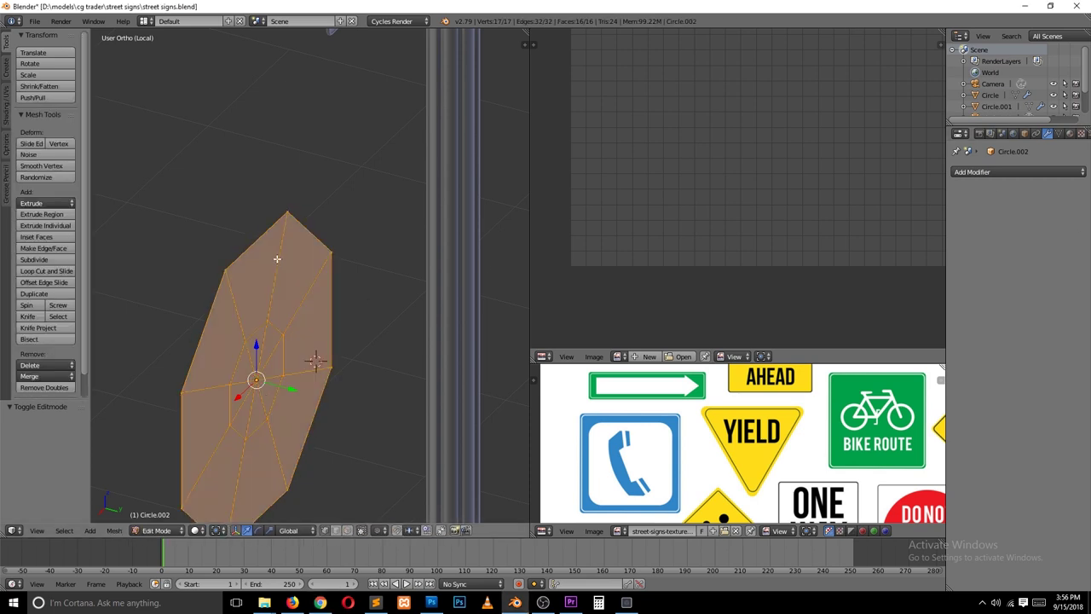
key("e")
key("Escape")
key("ctrl+1")
mouse_move(287, 317)
middle_mouse_down()
mouse_move(281, 333)
mouse_move(331, 317)
middle_mouse_up()
scroll(280, 334, "up", 3)
In edge mode, select all of the plate and bevel its edges with Ctrl+B.
key("ctrl+Tab")
left_click(331, 314)
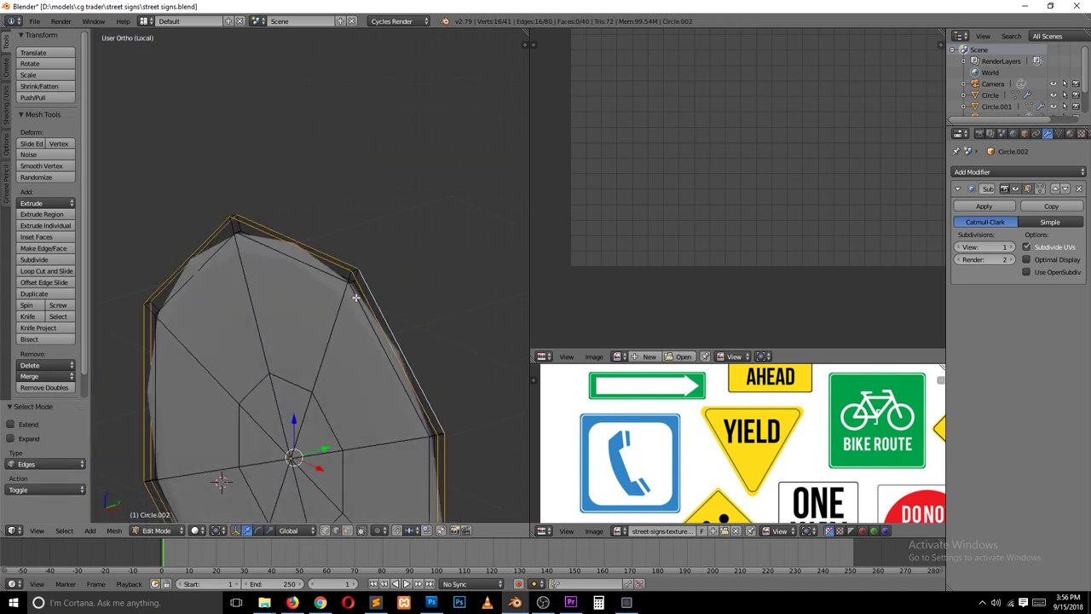
key("KP_1")
key("a")
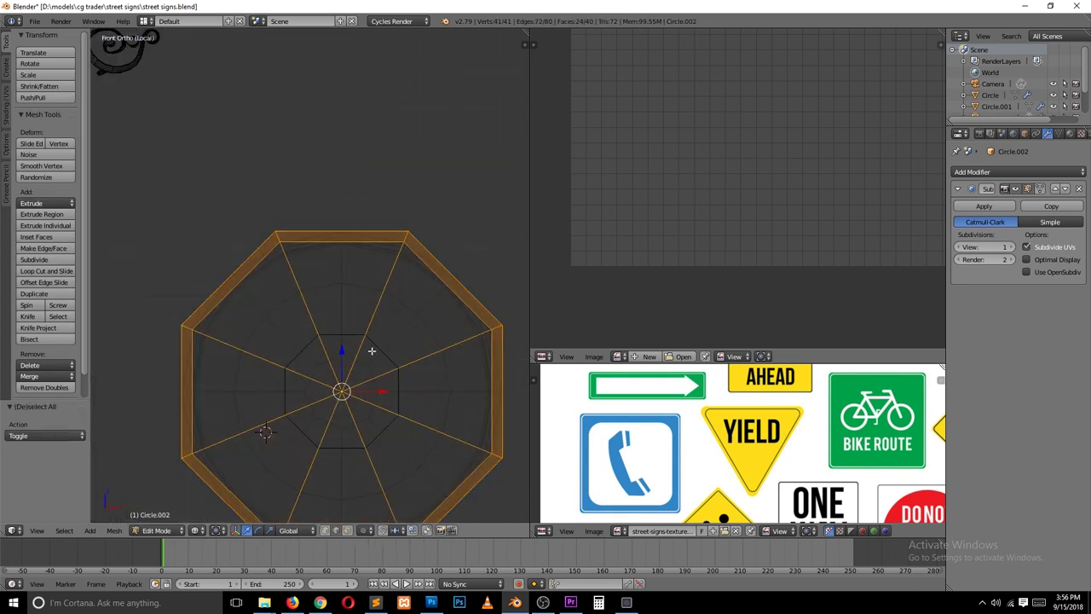
mouse_move(337, 386)
middle_mouse_down()
mouse_move(236, 295)
mouse_move(360, 325)
middle_mouse_up()
key("ctrl+b")
left_click(337, 302)
key("Tab")
key("Tab")
key("Tab")
key("Tab")
key("Tab")
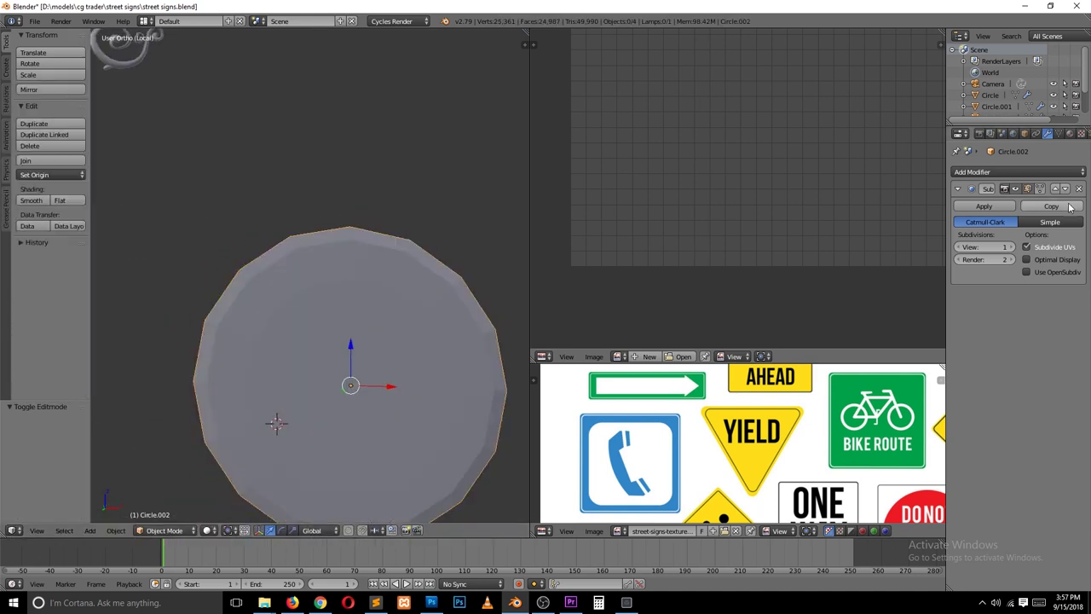
Replace the Subdivision Surface modifier with a Bevel modifier and check the plate beside the post.
left_click(1079, 188)
middle_click_drag(358, 358, 401, 333)
left_click(1018, 172)
left_click(885, 219)
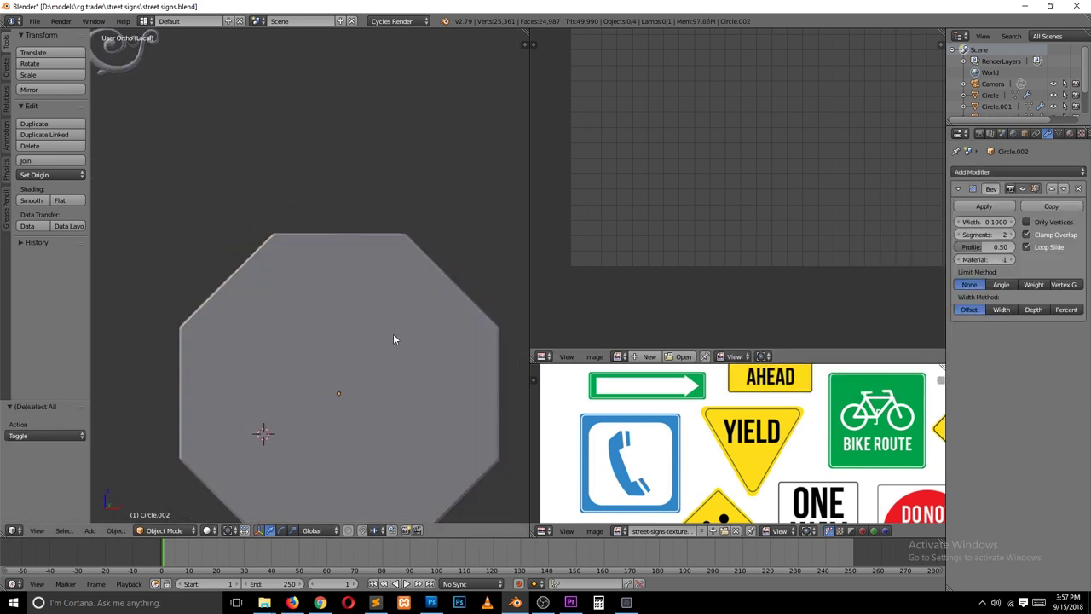
key("Tab")
key("Tab")
middle_click_drag(504, 277, 433, 300)
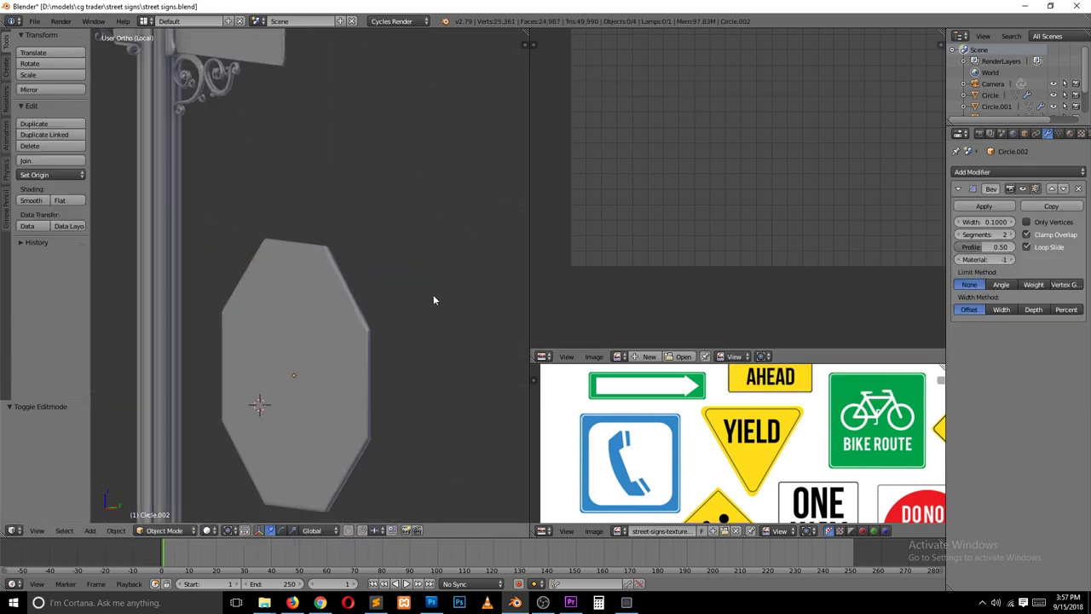
key("KP_1")
scroll(420, 297, "down", 4)
scroll(453, 271, "up", 5)
Add a new plane at the plate's rim and scale it down small.
key("shift+a")
left_click(277, 346)
key("s")
left_click(261, 324)
mouse_move(261, 324)
middle_mouse_down()
mouse_move(157, 222)
mouse_move(226, 231)
middle_mouse_up()
scroll(318, 215, "up", 3)
Centre the view on the plane in edit mode and select its right edge.
key("Tab")
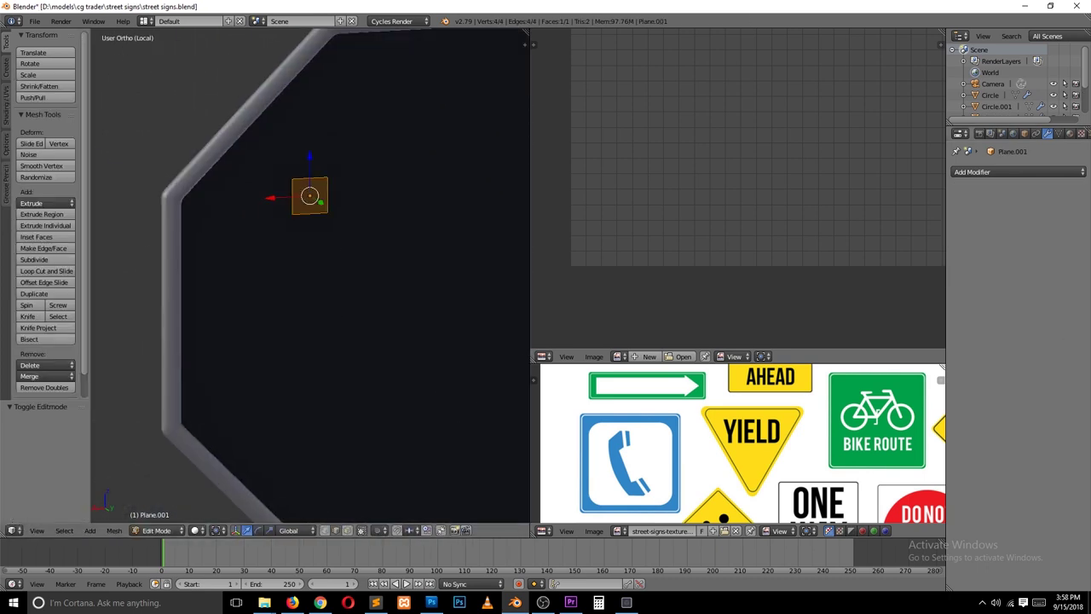
scroll(379, 243, "up", 3)
scroll(302, 146, "down", 4)
key("Tab")
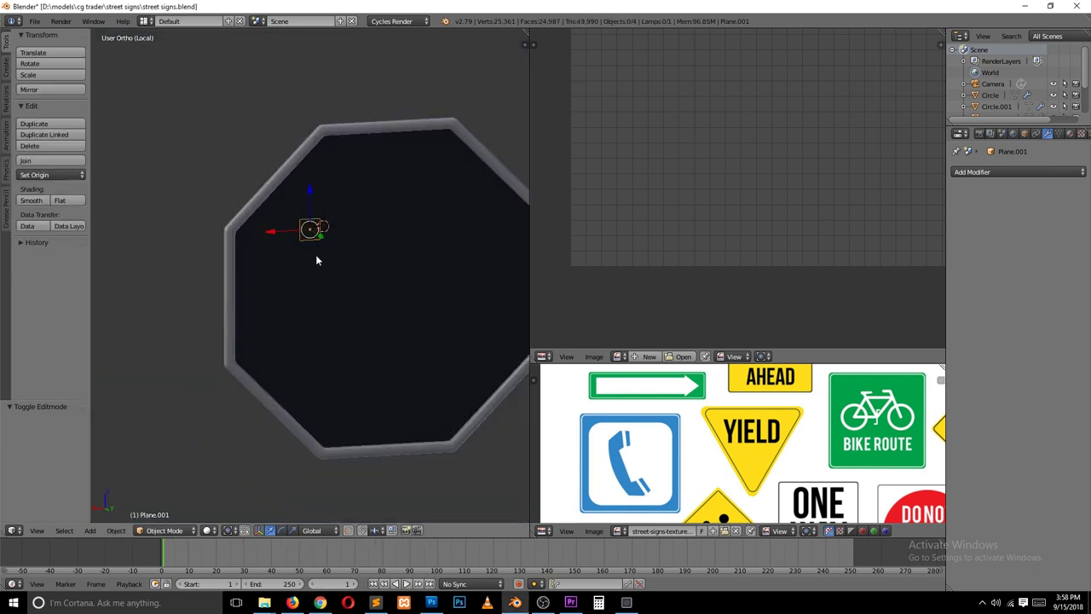
key("KP_Decimal")
key("Tab")
scroll(326, 218, "down", 3)
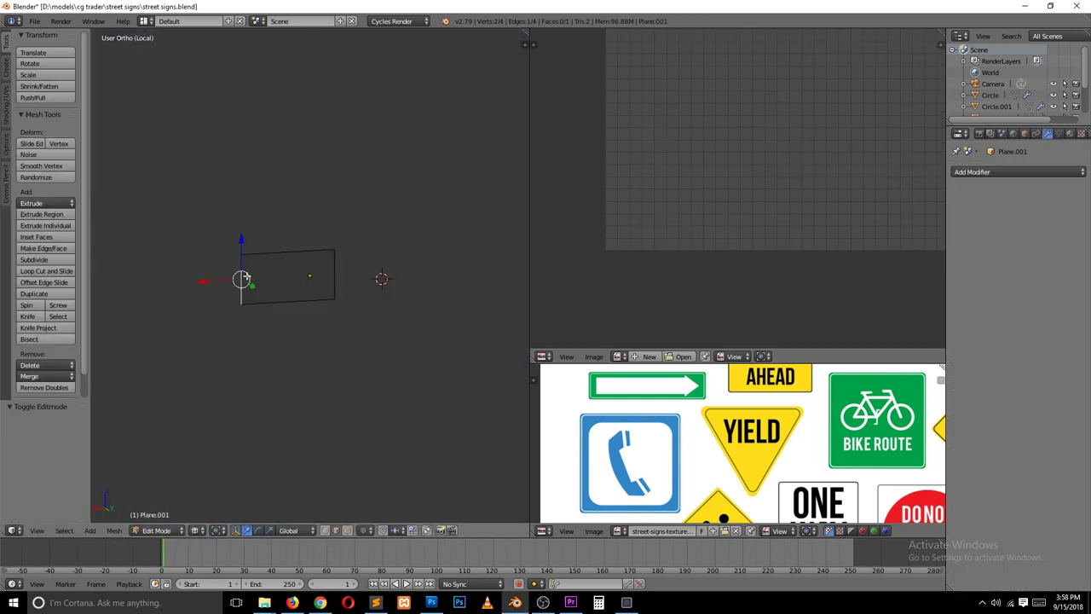
key("Escape")
right_click(337, 271)
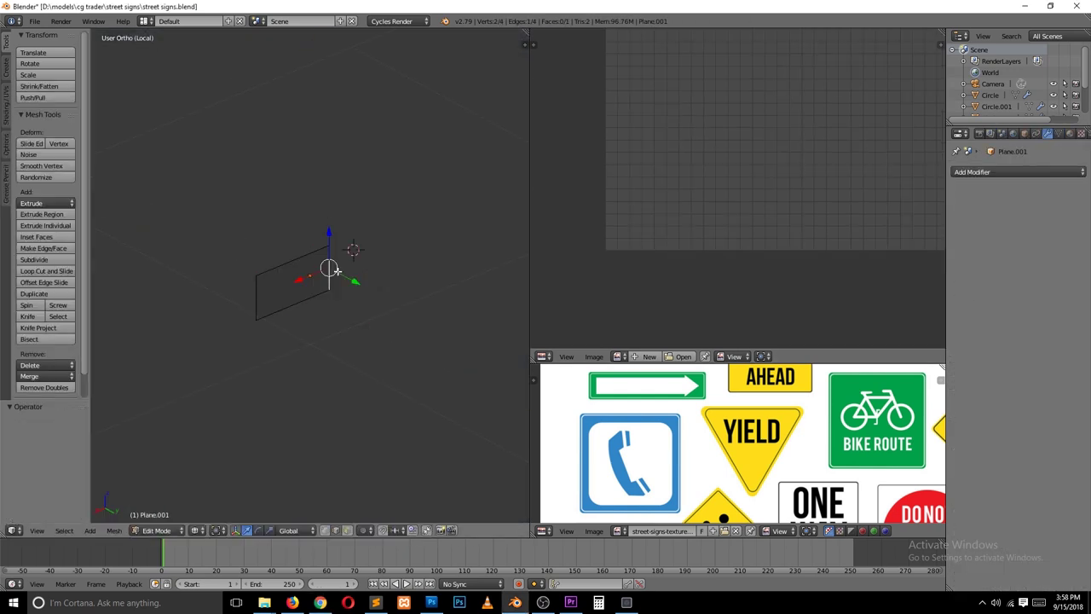
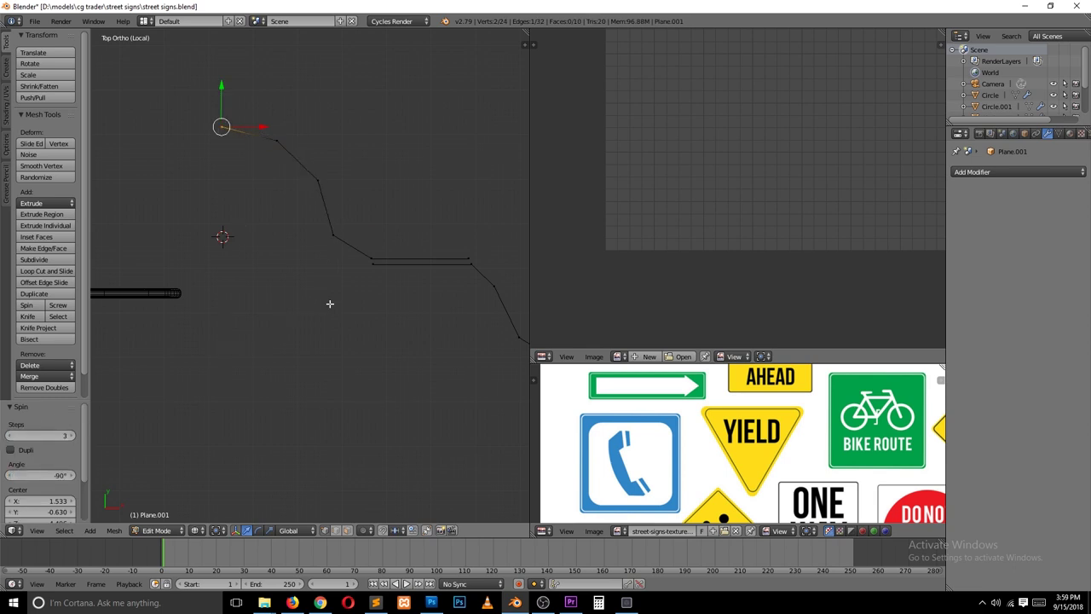
Inspect the zigzag strip from an angle and save the file.
key("Tab")
middle_click_drag(330, 303, 225, 231)
key("ctrl+s")
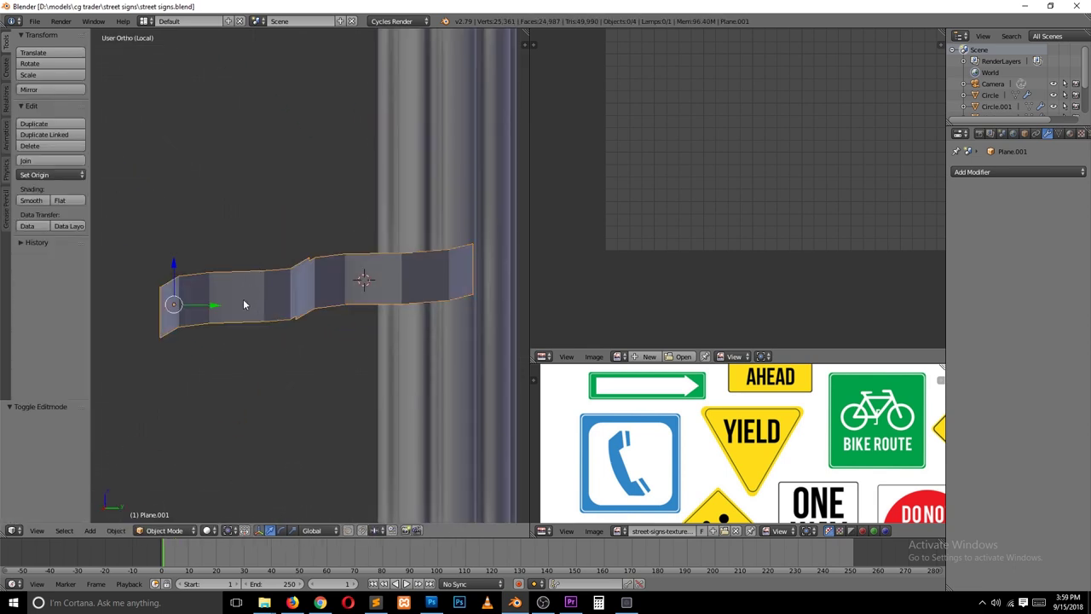
middle_click_drag(243, 305, 294, 369)
Recalculate the strip's normals to face outward and view it from the top.
key("Tab")
key("a")
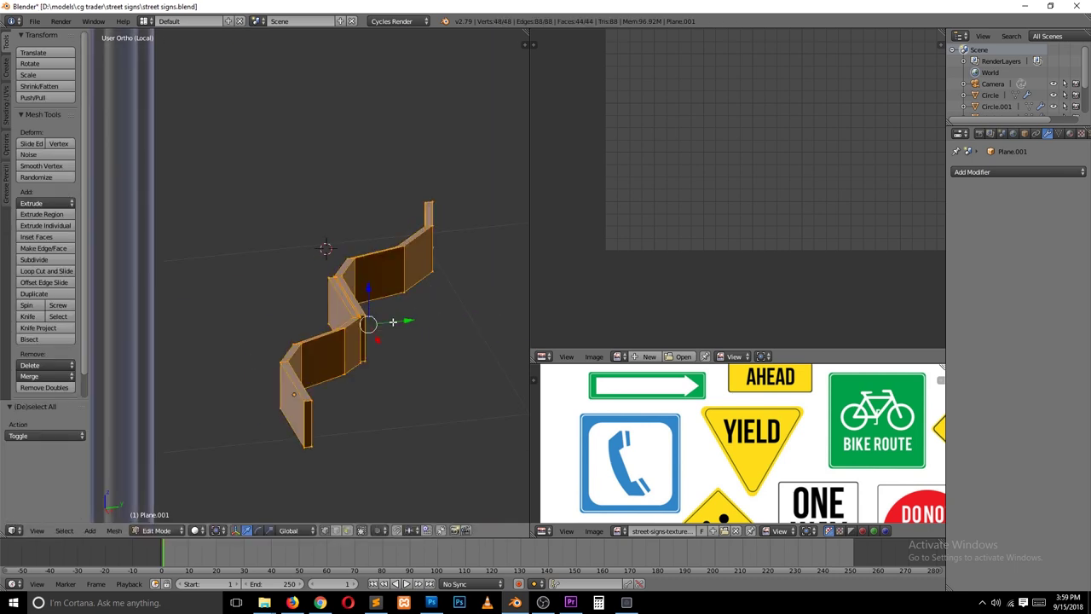
key("ctrl+n")
key("KP_7")
right_click(338, 228)
key("Escape")
scroll(351, 159, "up", 3)
In face select mode, select faces and connected segments of the strip.
key("3")
right_click(324, 244)
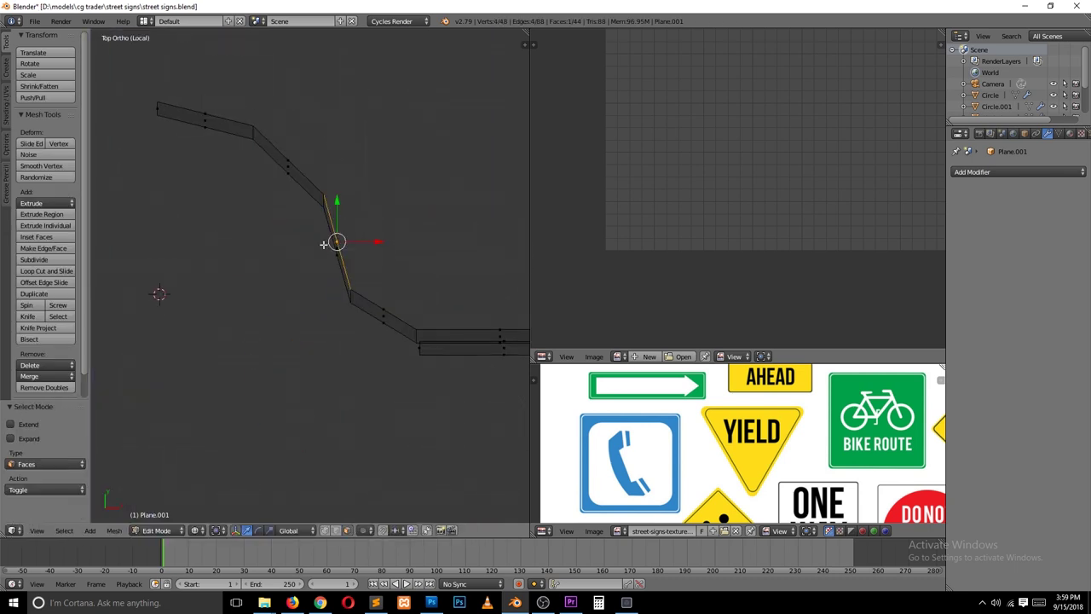
key("a")
key("v")
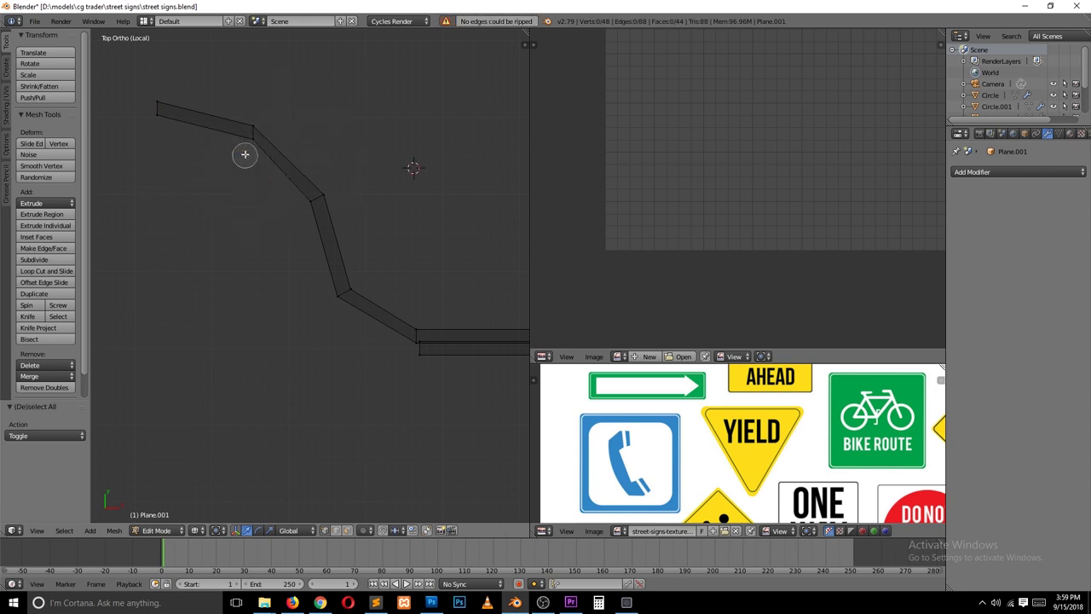
scroll(398, 313, "up", 1)
key("l")
key("a")
left_click(376, 343)
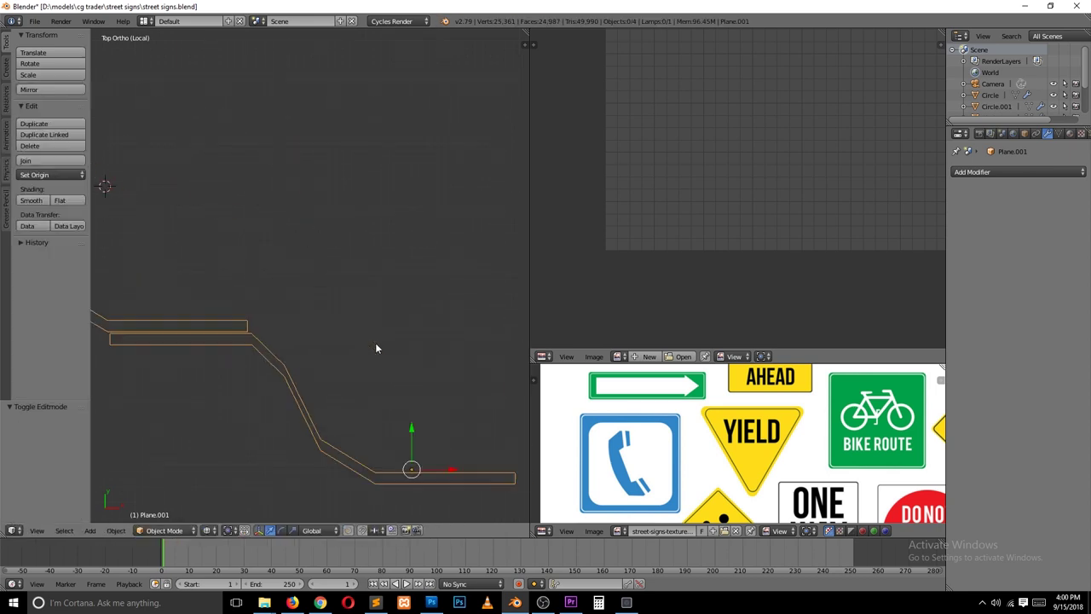
middle_click_drag(375, 343, 339, 307, "shift")
left_click(405, 378)
Copy the strip's last flat segment and stretch it along X as the straight lower piece.
key("Tab")
scroll(392, 362, "down", 3)
middle_click_drag(385, 354, 318, 280)
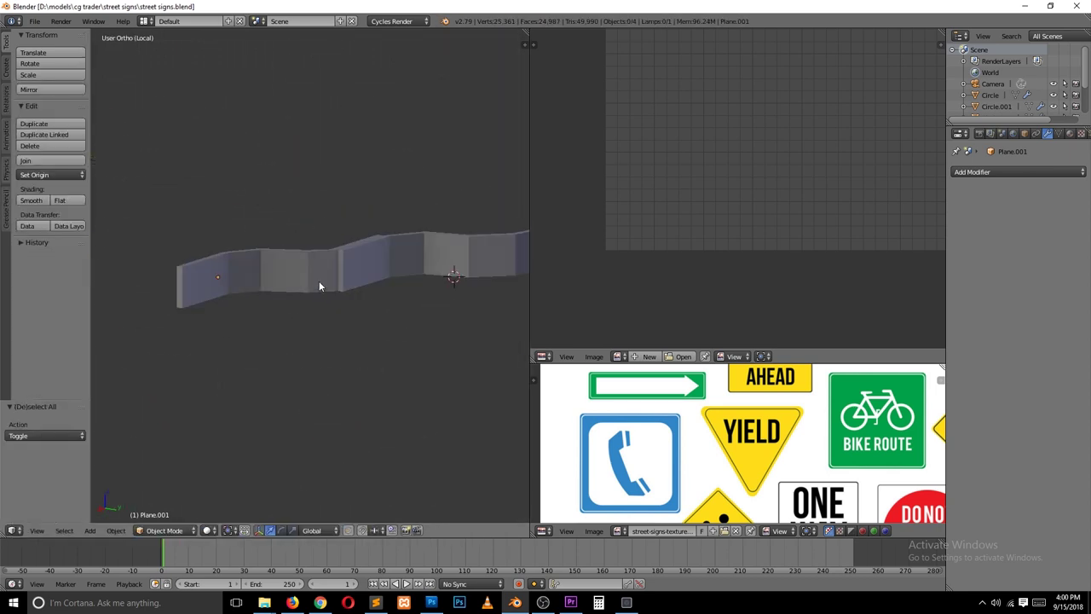
key("KP_7")
key("Tab")
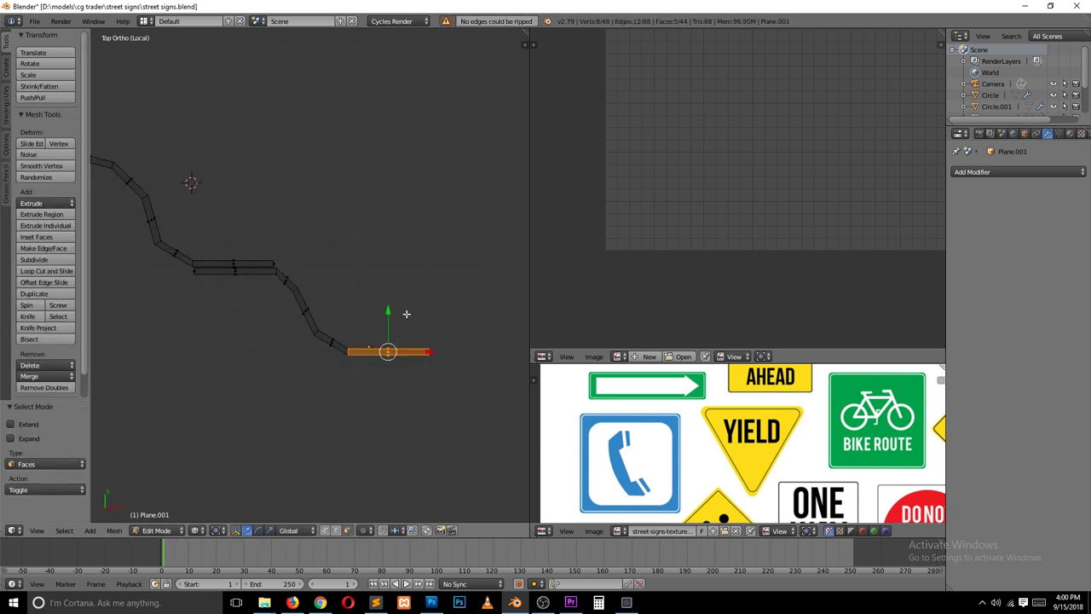
left_click(388, 323)
key("s")
key("x")
left_click(432, 372)
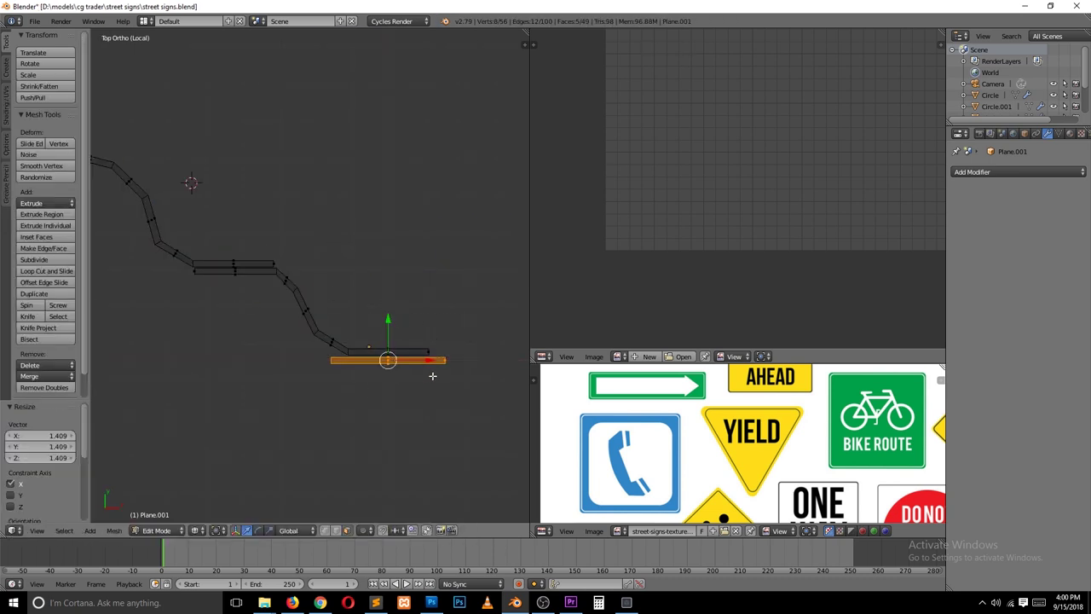
key("Tab")
mouse_move(457, 377)
middle_mouse_down()
mouse_move(444, 380)
mouse_move(322, 309)
middle_mouse_up()
Add Subdivision Surface smoothing and place supporting loop cuts near the strip's ends.
key("ctrl+1")
key("Tab")
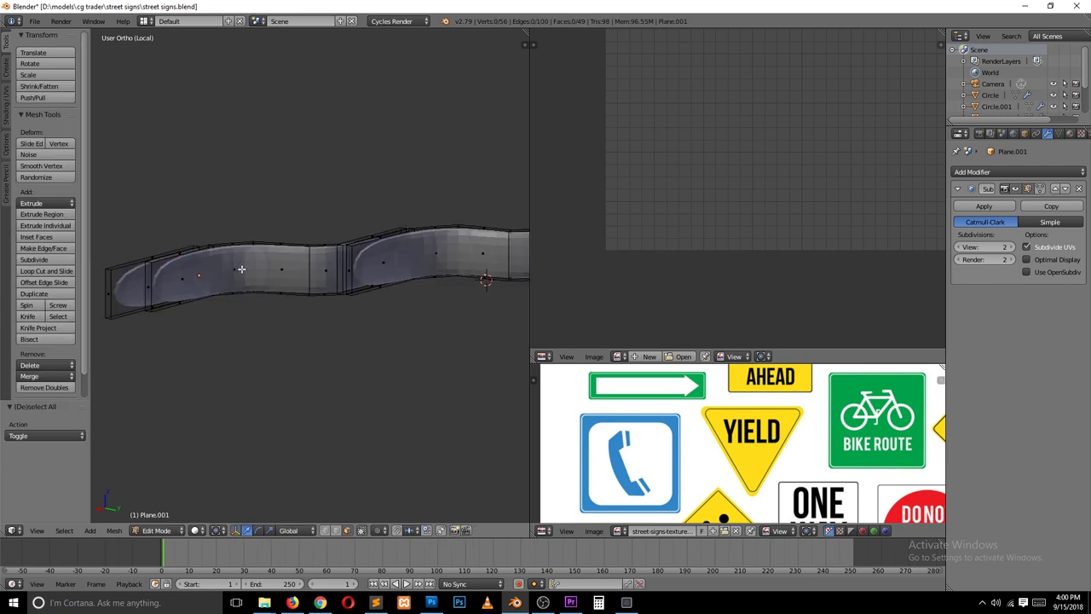
key("ctrl+r")
left_click(247, 263)
scroll(256, 273, "up", 3)
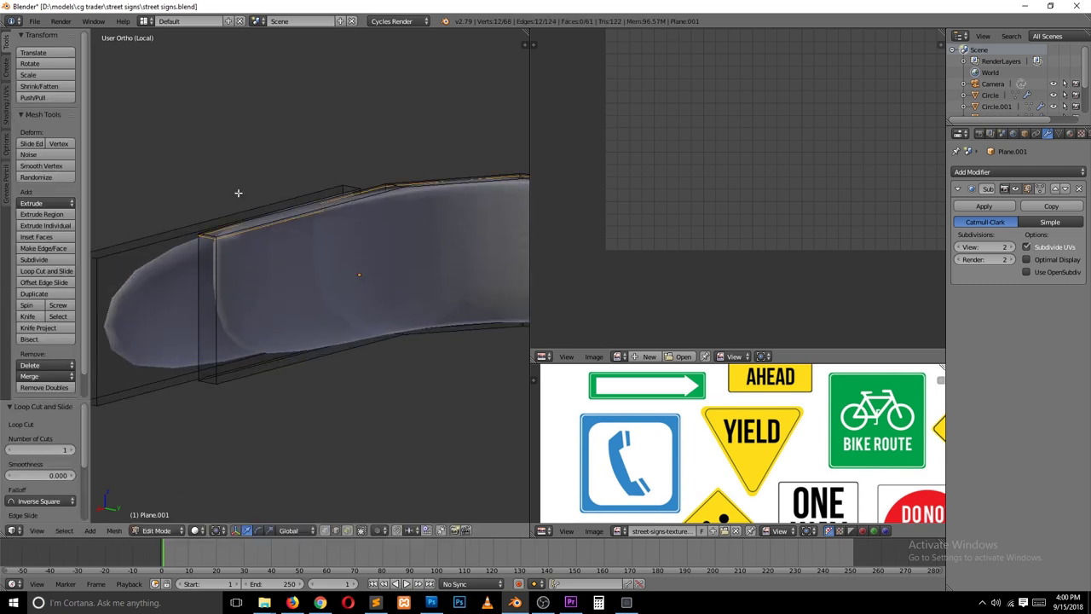
scroll(236, 191, "down", 1)
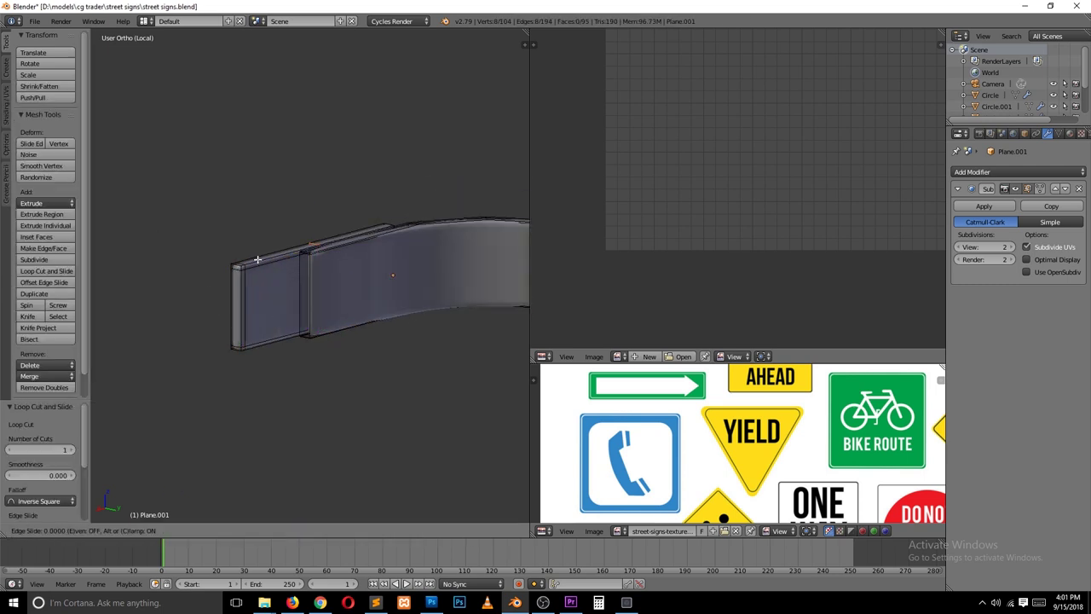
left_click(287, 268)
key("ctrl+r")
middle_click_drag(288, 268, 340, 213, "shift")
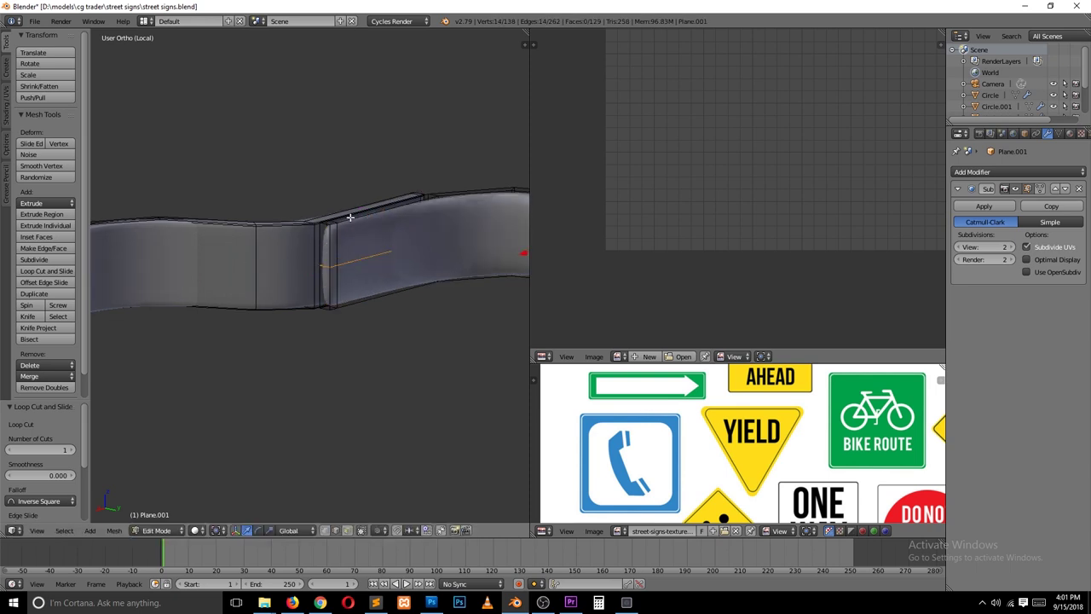
Deselect all and view the smoothed strip in Object Mode from the top.
key("Tab")
scroll(331, 291, "down", 3)
scroll(327, 272, "down", 2)
key("a")
middle_click_drag(327, 272, 322, 347)
key("KP_7")
Add a six-vertex circle and extrude it into a hexagonal prism.
key("shift+a")
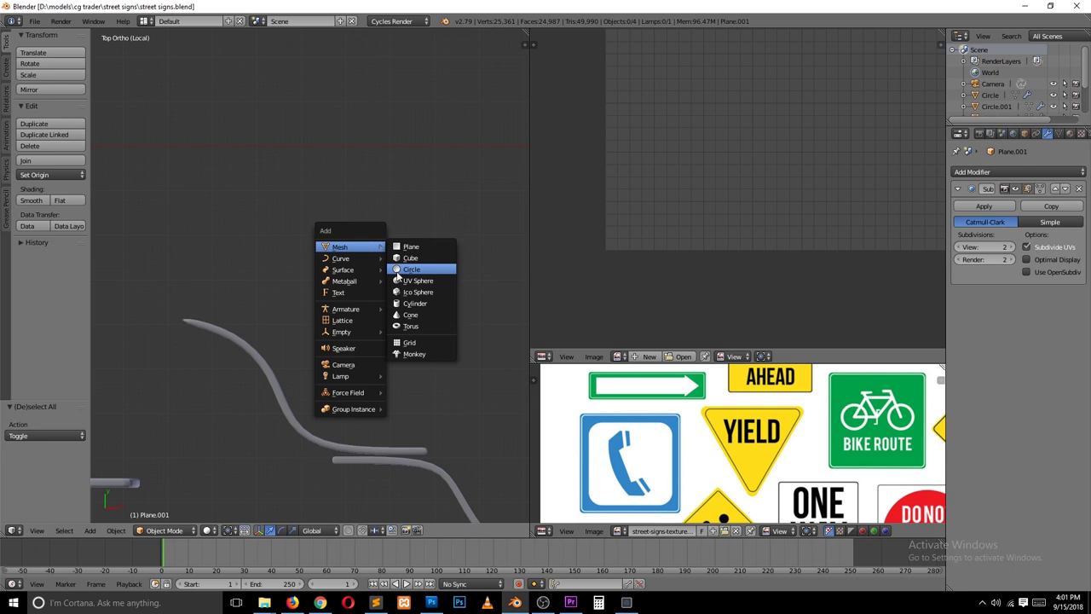
left_click(414, 268)
left_click(367, 324)
key("Tab")
middle_click_drag(366, 324, 401, 282)
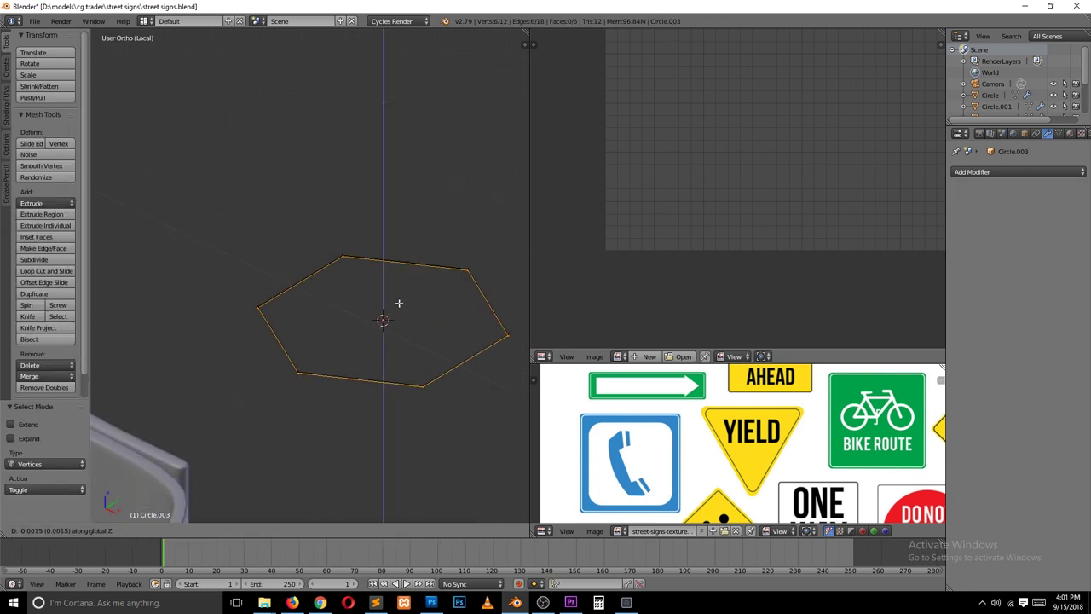
key("e")
left_click(401, 358)
Inset the prism's top face and delete it to open a hole.
key("e")
key("s")
left_click(428, 375)
key("x")
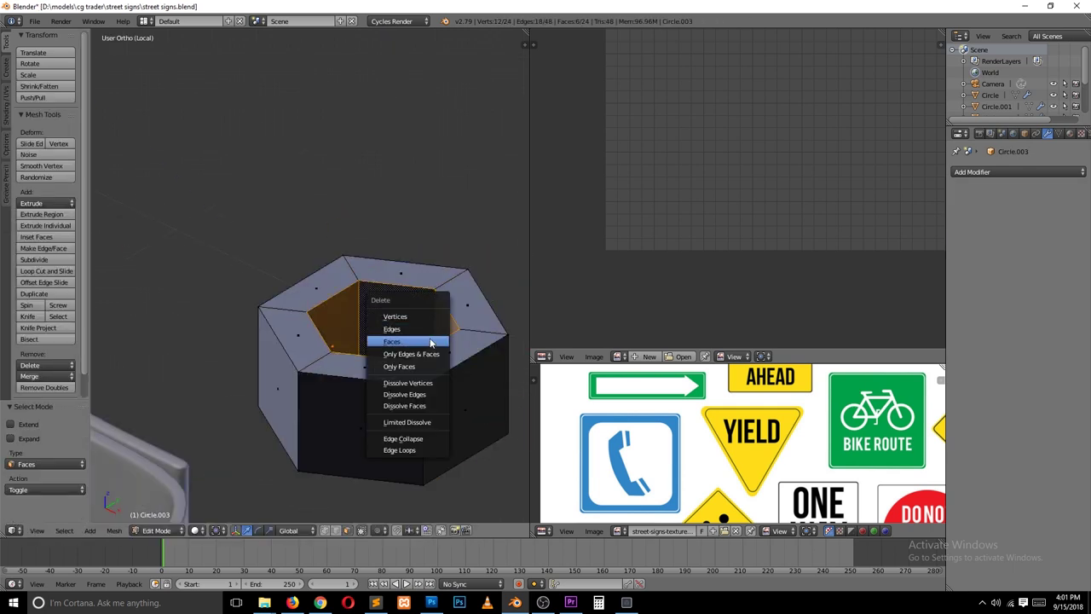
left_click(409, 341)
Extrude the hole's rim upward along Z into a scaled tube forming the rounded cap.
key("e")
key("s")
left_click(447, 305)
key("e")
key("z")
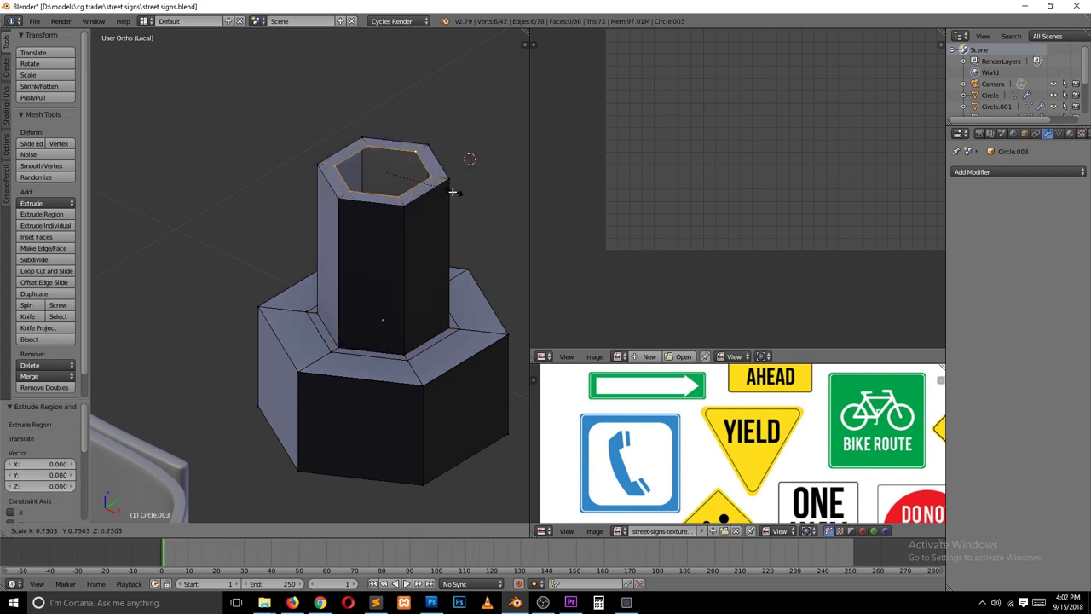
left_click(452, 192)
left_click(447, 191)
Smooth the nut with level-2 subdivision, recalculate normals, and check its open underside.
key("Tab")
key("ctrl+2")
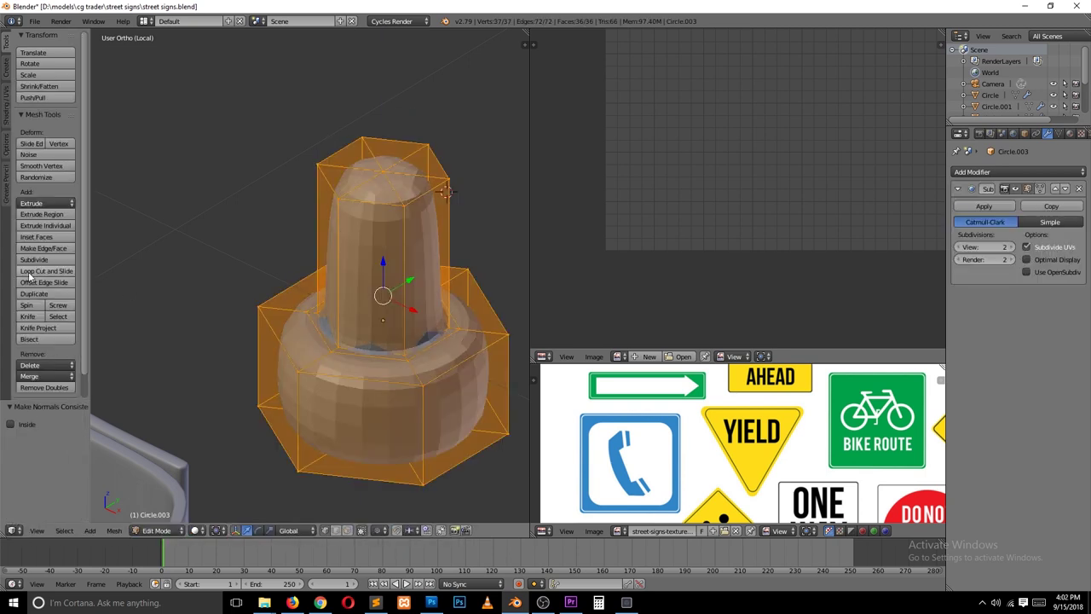
key("Tab")
middle_click_drag(290, 410, 243, 362)
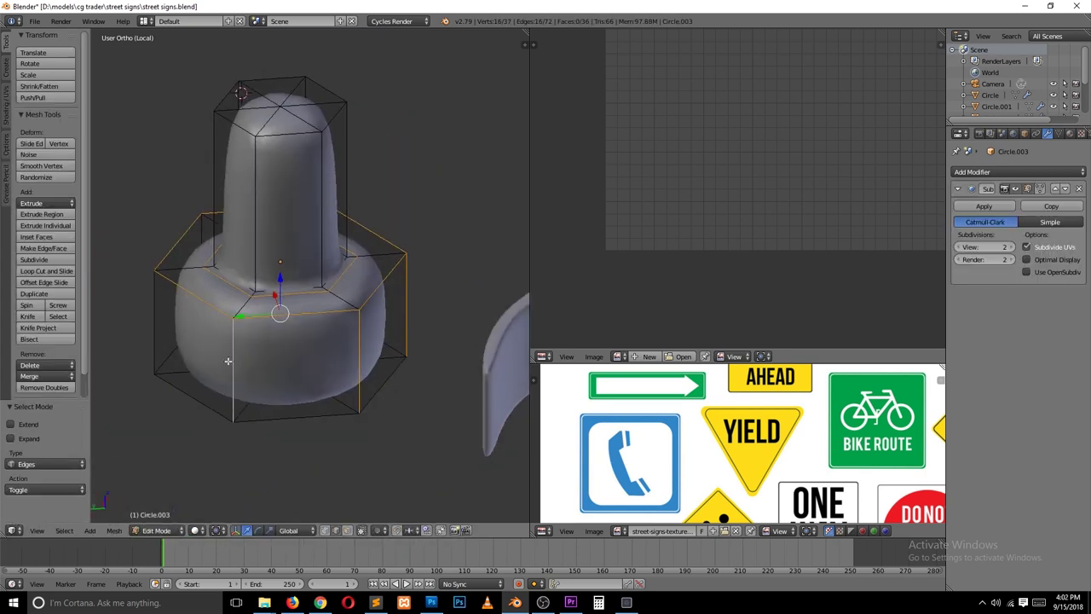
middle_click_drag(318, 286, 285, 241)
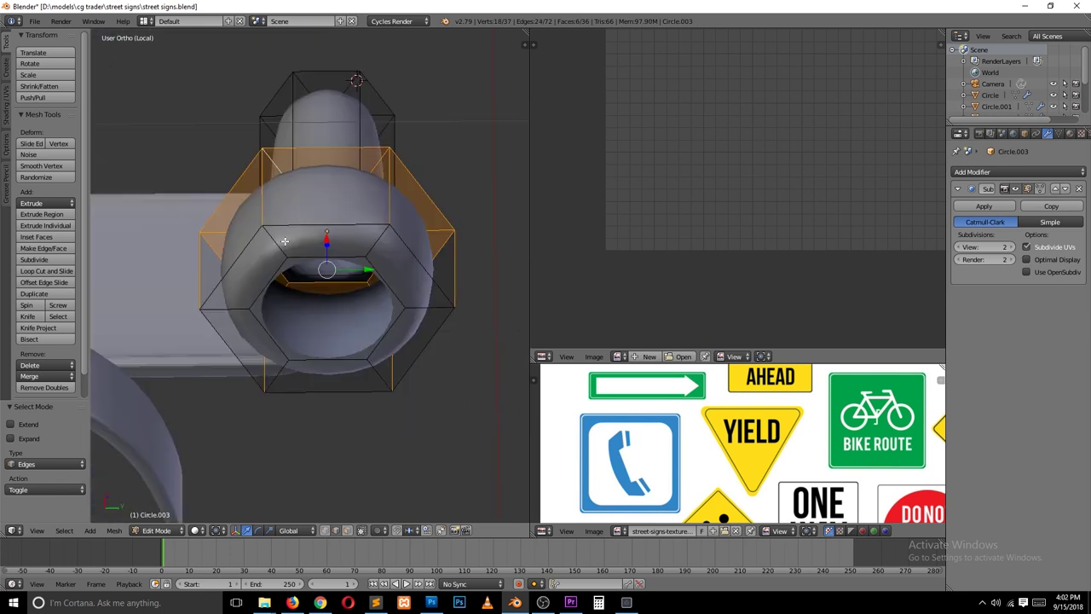
left_click(243, 322)
middle_click_drag(243, 331, 265, 255)
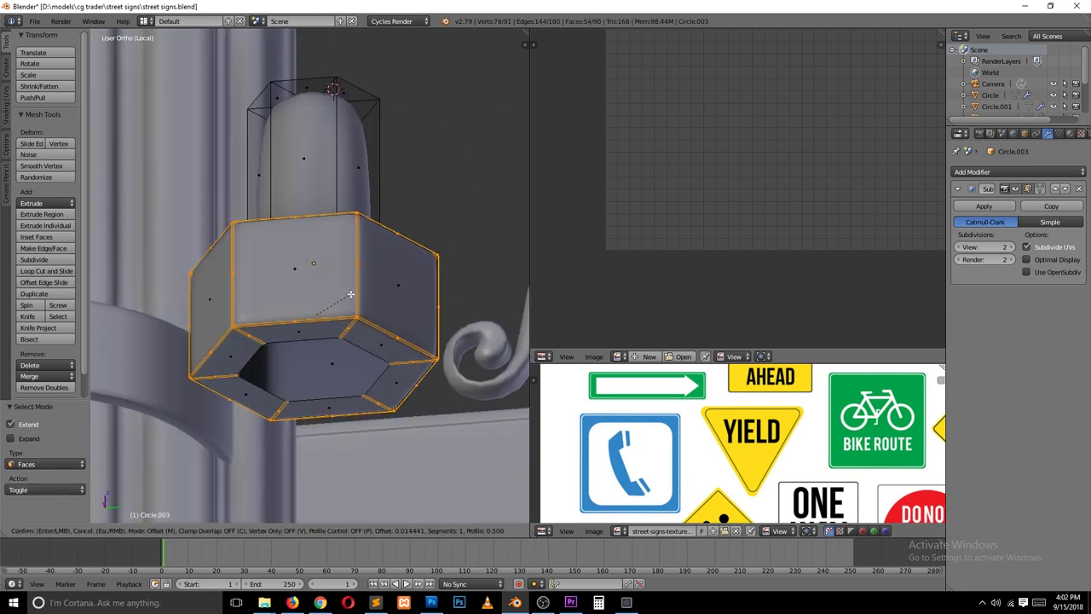
key("Tab")
key("Tab")
key("Tab")
key("KP_7")
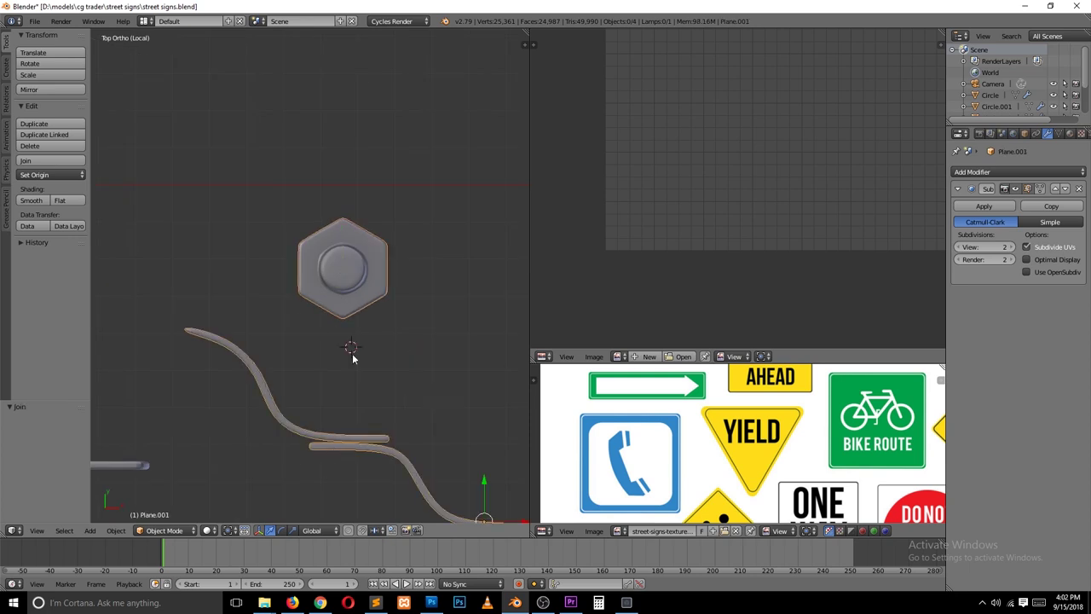
key("Tab")
Shrink the nut to 0.354 scale and stand it upright, rotated 90° on X.
left_click(370, 209)
key("a")
key("s")
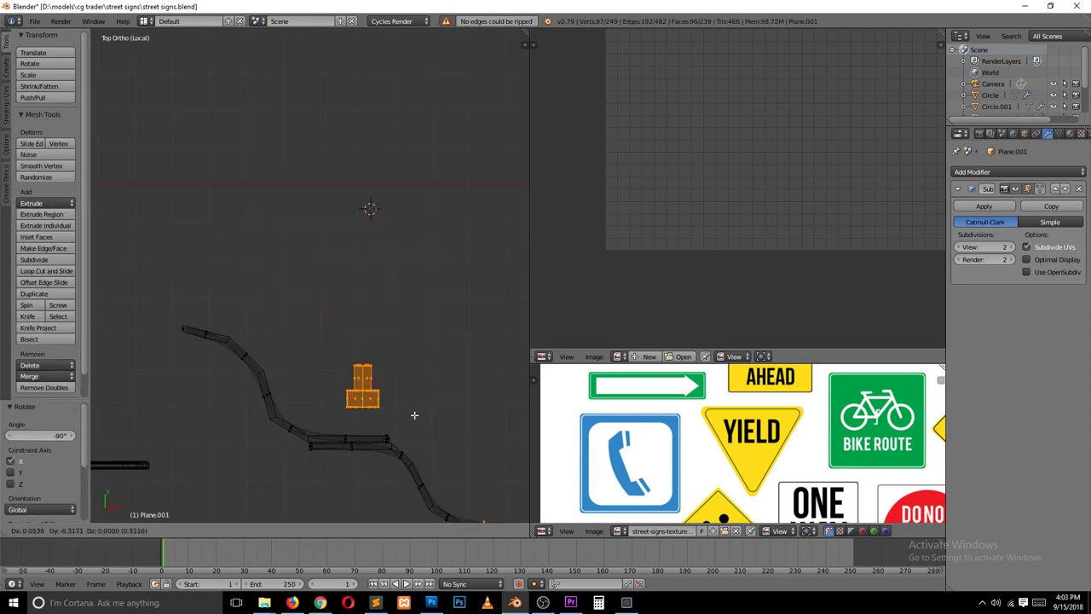
key("KP_1")
key("KP_7")
left_click(395, 446)
Duplicate the nut and place the copy along Y on the lower bracket section.
key("shift+d")
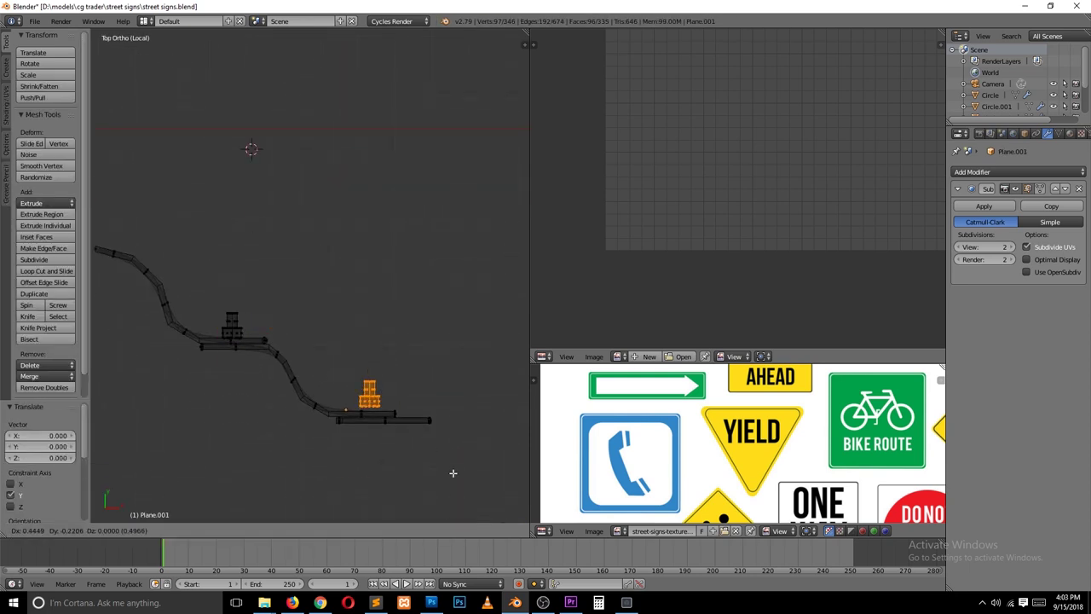
left_click(453, 477)
key("a")
middle_click_drag(269, 371, 481, 217)
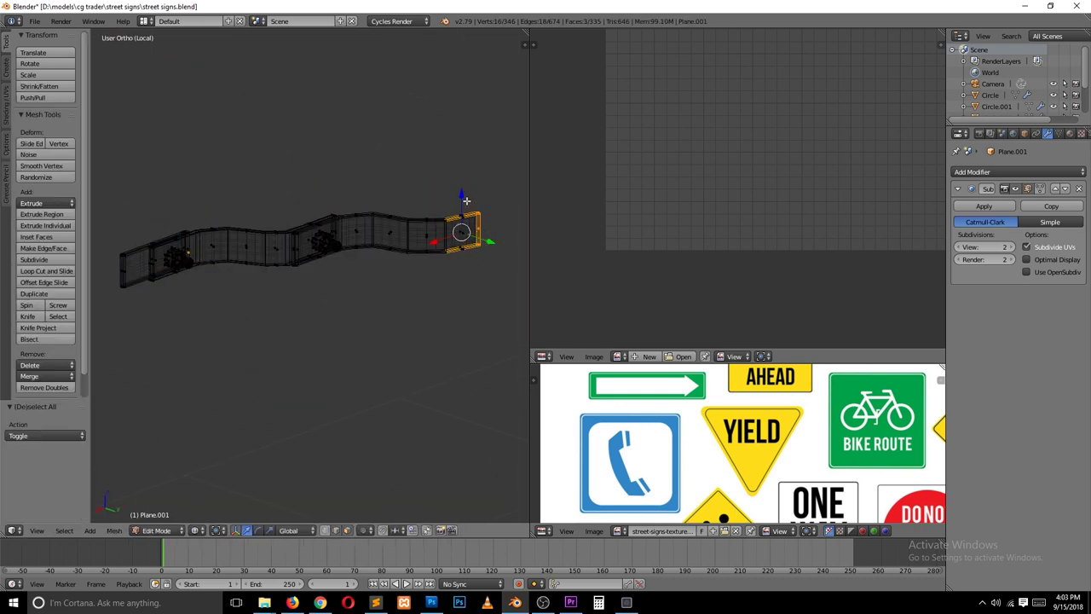
key("Tab")
key("KP_7")
Add a Mirror modifier on X and move it above the Subdivision Surface.
left_click(1018, 171)
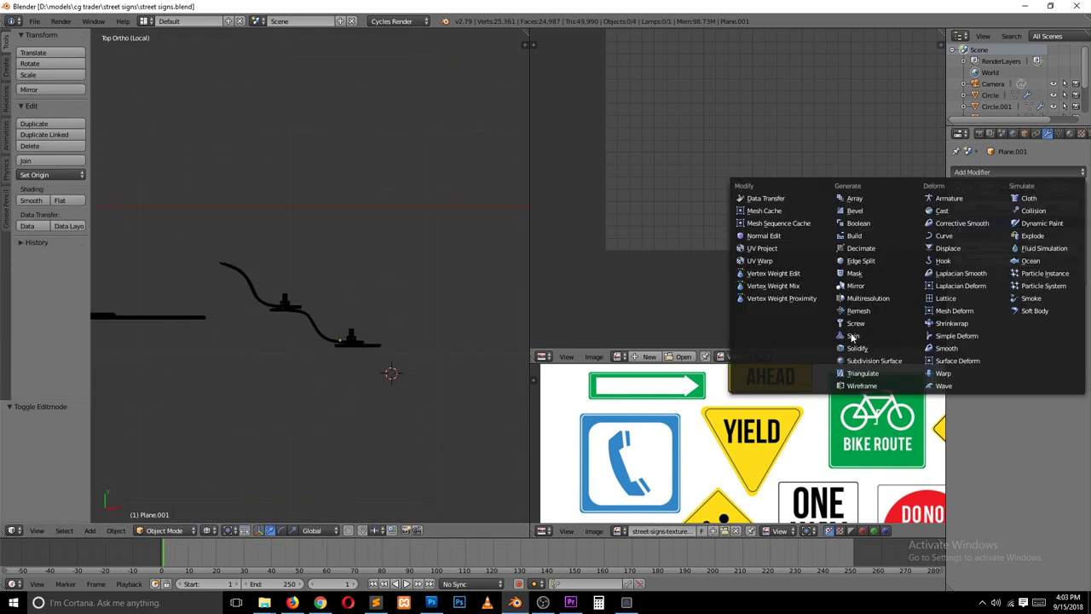
left_click(861, 367)
left_click(1054, 286)
key("Tab")
scroll(358, 266, "up", 3)
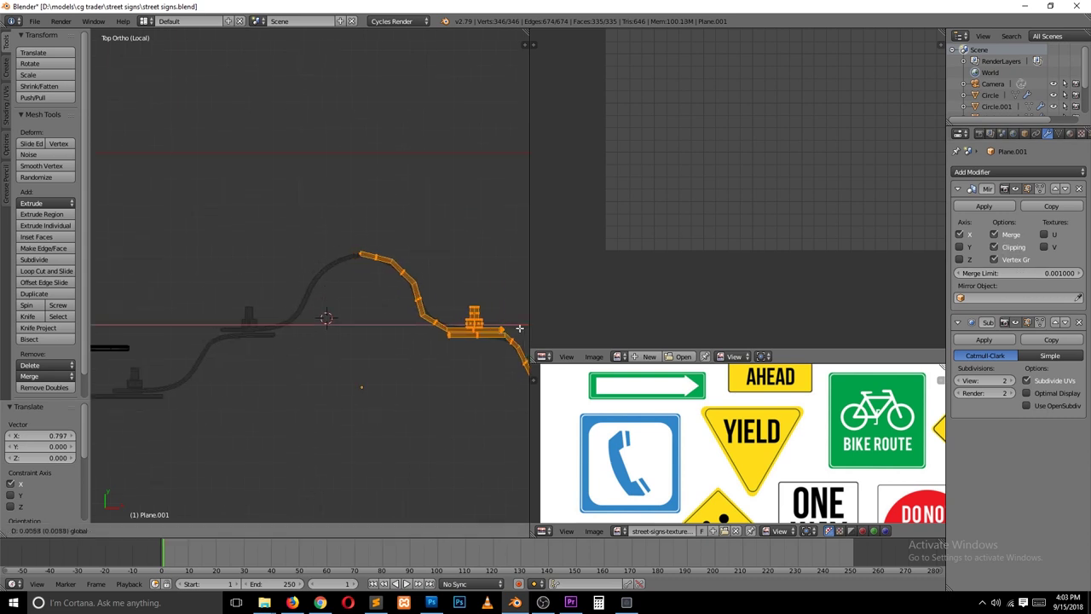
key("a")
key("Tab")
scroll(256, 282, "down", 3)
Scale the bracket down to about a third and shift it along X.
right_click(290, 300)
key("s")
left_click(339, 335)
key("g")
key("x")
left_click(320, 331)
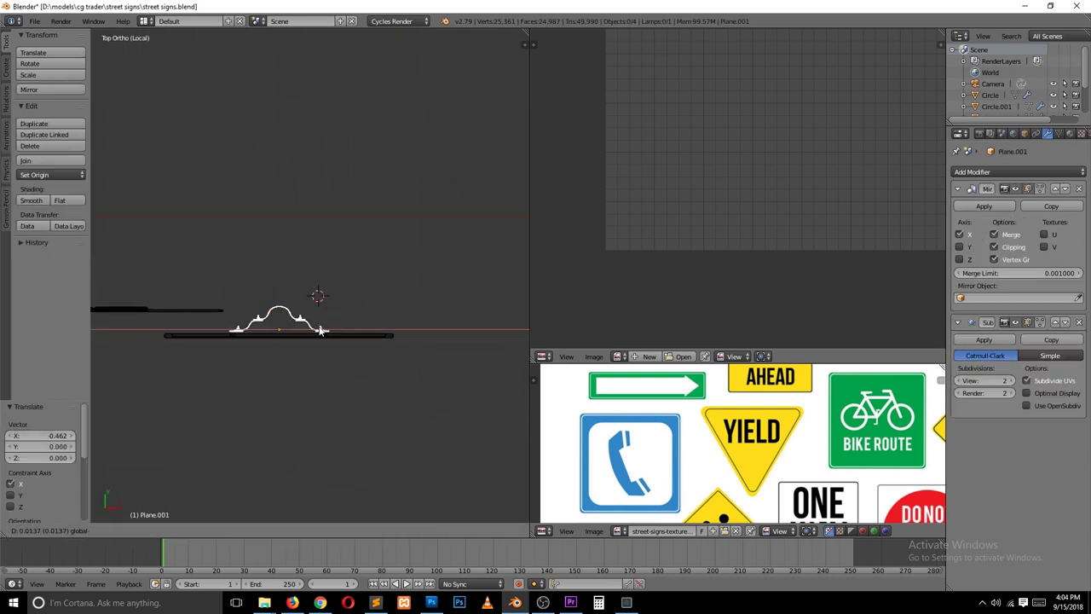
Merge overlapping vertices at the bracket's seam and check the arch from the right side.
key("Tab")
scroll(316, 389, "up", 3)
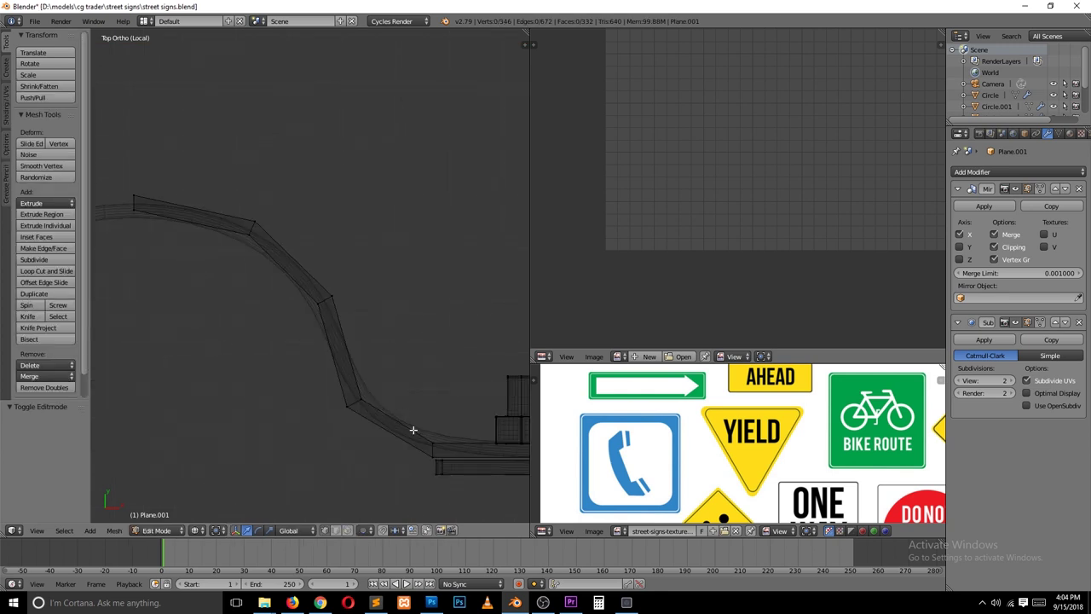
middle_click_drag(461, 463, 208, 391, "shift")
key("l")
key("Tab")
key("KP_3")
key("Tab")
key("Tab")
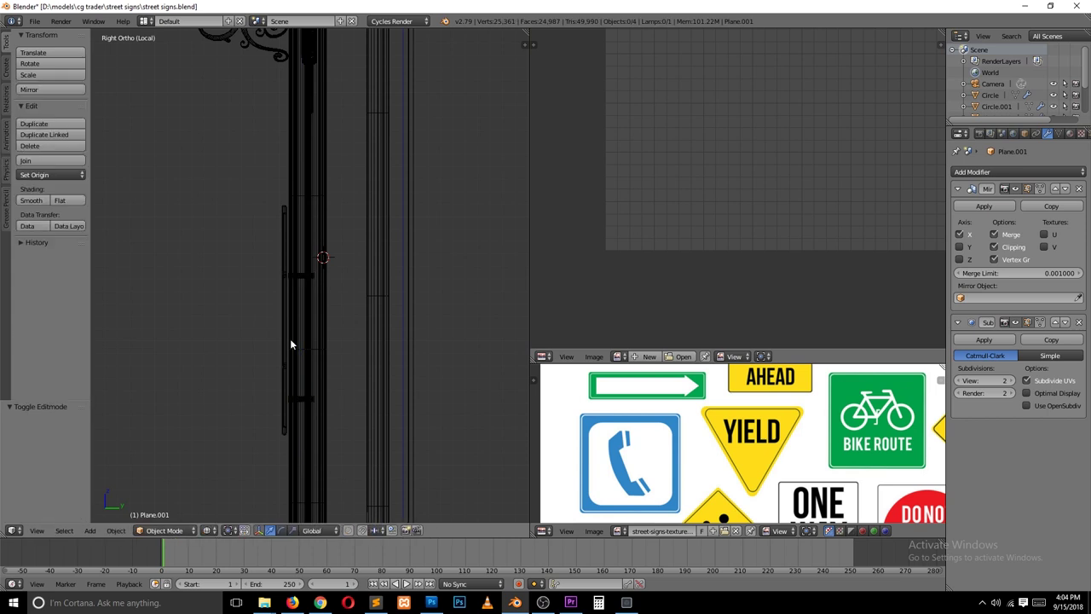
Select the octagon sign and save the file over the existing one.
right_click(284, 315)
middle_click_drag(278, 295, 307, 248)
key("a")
key("ctrl+s")
key("z")
left_click(304, 270)
Delete the extra octagon sign from the front view.
key("KP_1")
key("g")
left_click(229, 307)
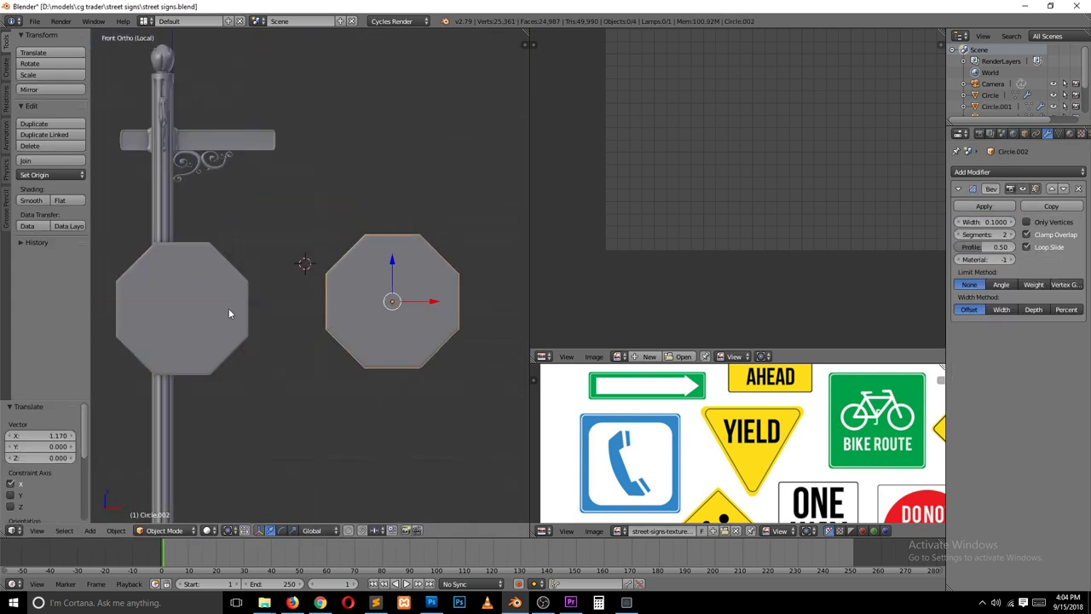
key("Delete")
Select sign Circle.003, frame it, and enter Edit Mode with nothing selected.
right_click(219, 320)
key("Tab")
middle_click_drag(219, 320, 611, 324)
key("a")
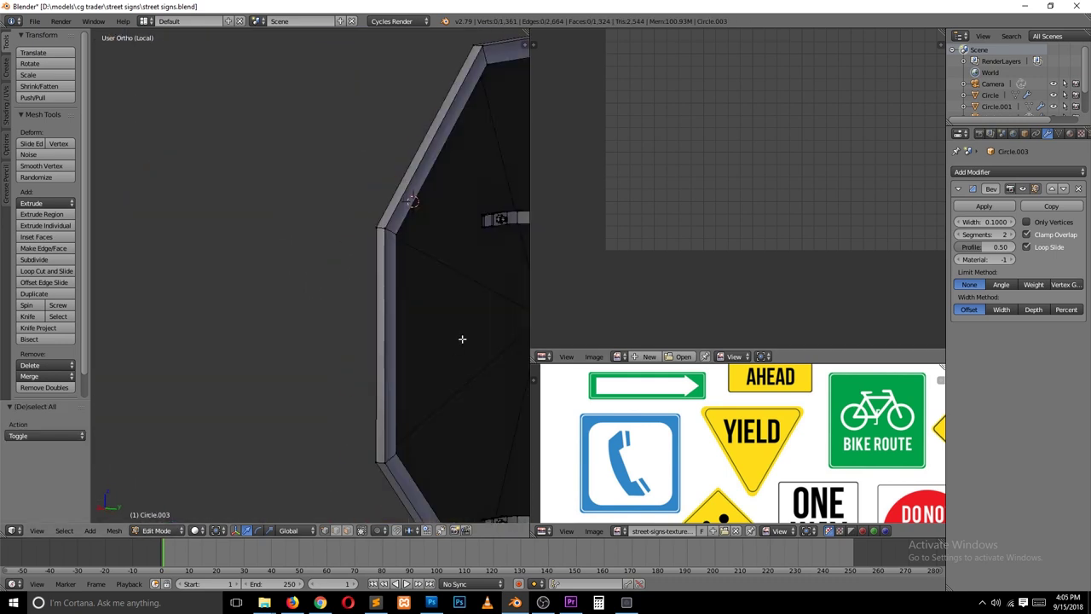
scroll(419, 325, "up", 5)
scroll(419, 325, "down", 6)
key("a")
key("Tab")
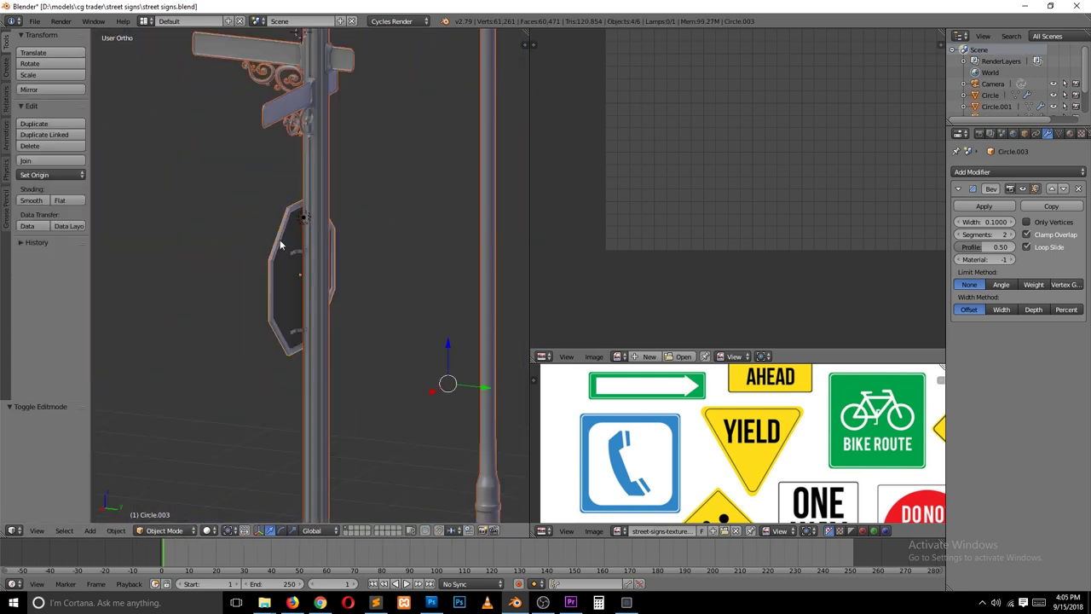
key("KP_Decimal")
key("Tab")
key("a")
Select the edge loop along the bracket's top ridge.
scroll(361, 335, "up", 8)
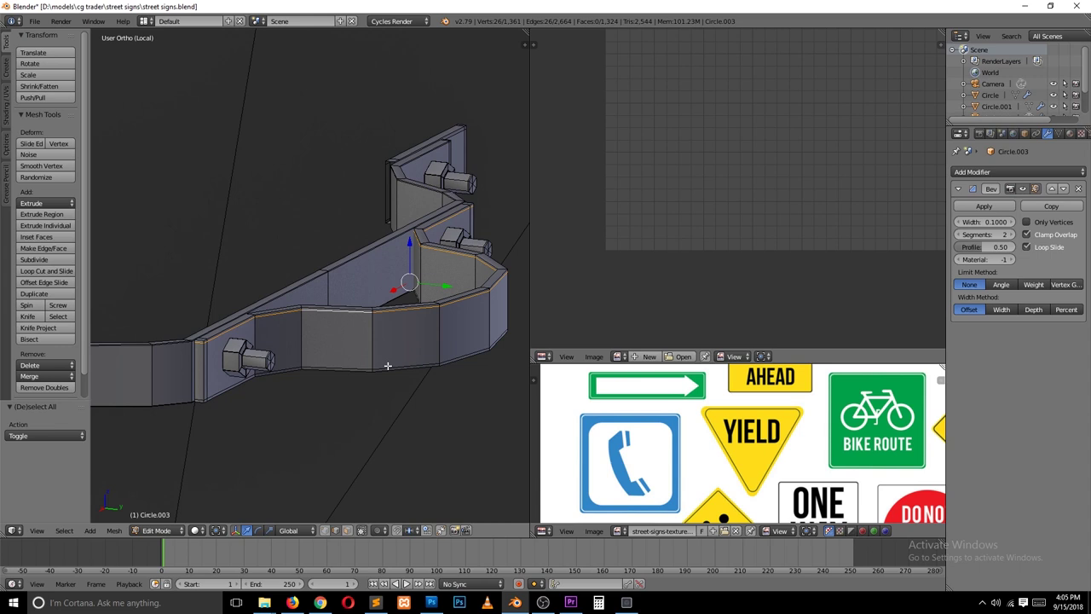
scroll(387, 366, "up", 2)
right_click(157, 398)
scroll(447, 272, "down", 1)
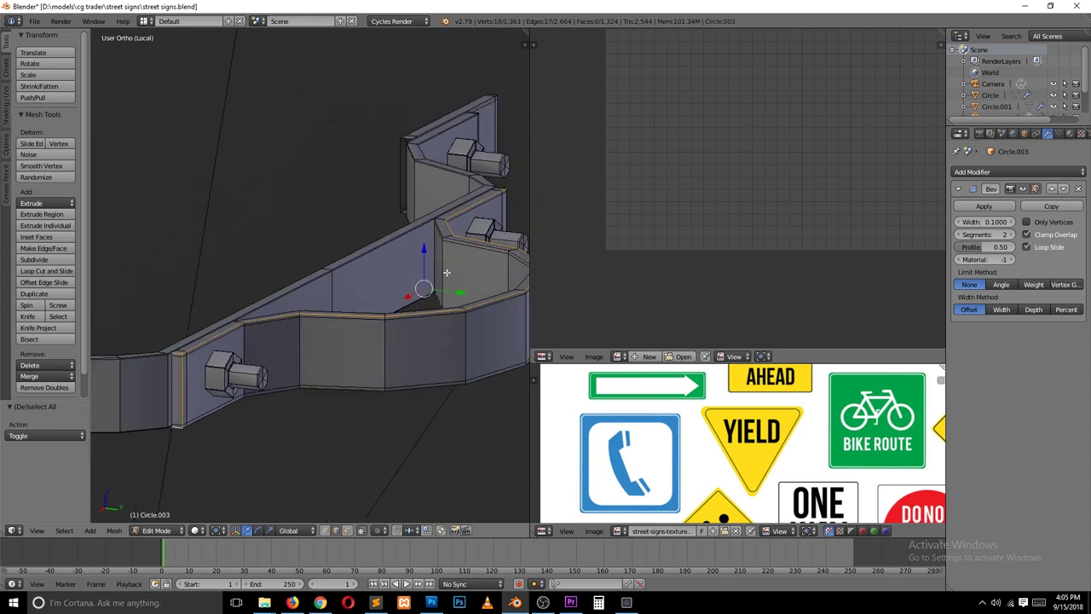
key("a")
key("a")
left_click(324, 285, "alt")
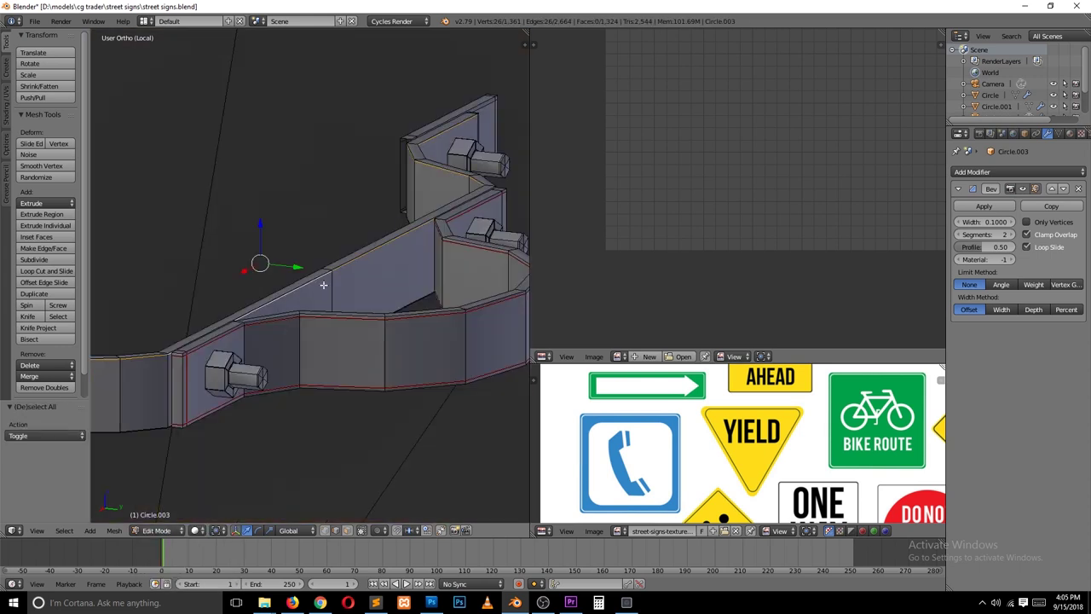
mouse_move(316, 375)
middle_mouse_down()
mouse_move(336, 282)
mouse_move(217, 384)
middle_mouse_up()
Select the bracket end and bolt-plate edges and mark them as UV seams.
right_click(336, 282, "alt")
right_click(209, 325, "alt")
right_click(209, 325, "alt")
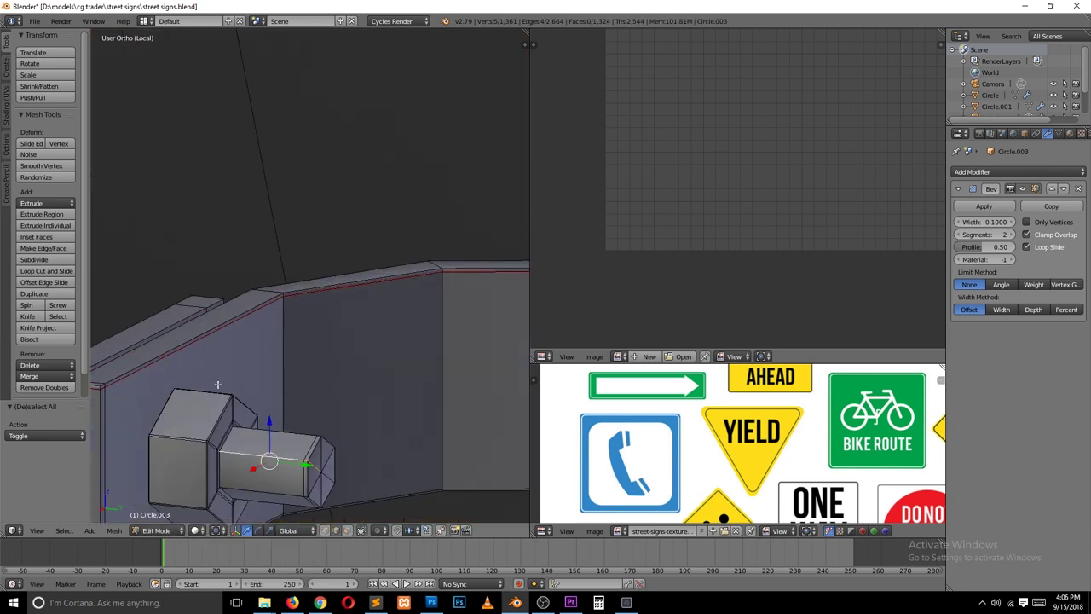
key("a")
scroll(353, 395, "down", 5)
scroll(236, 357, "up", 5)
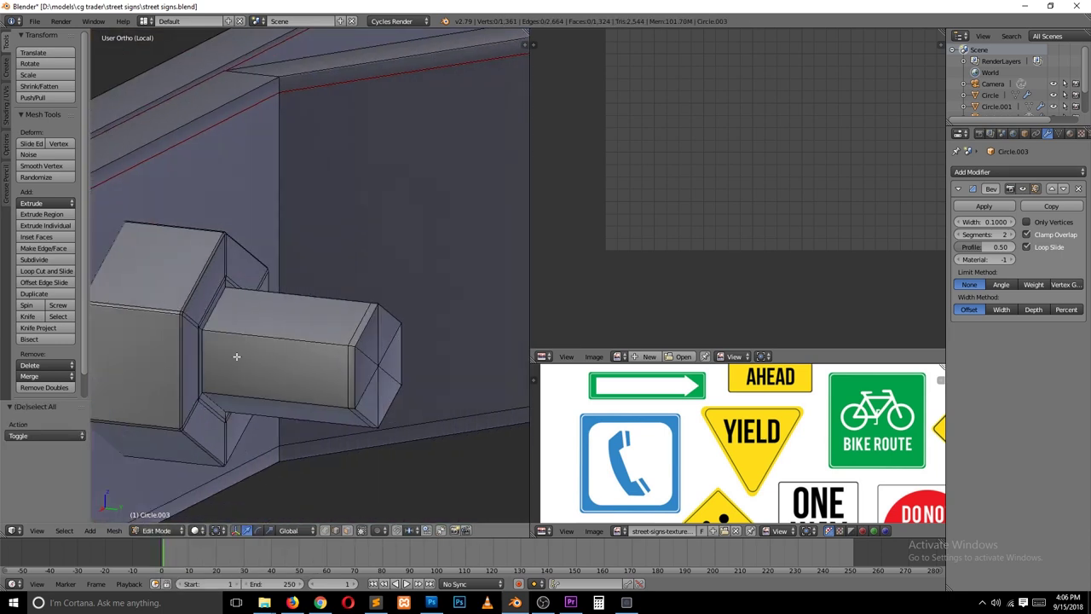
left_click(212, 343)
Select all of the sign's mesh and unwrap it.
scroll(235, 361, "down", 5)
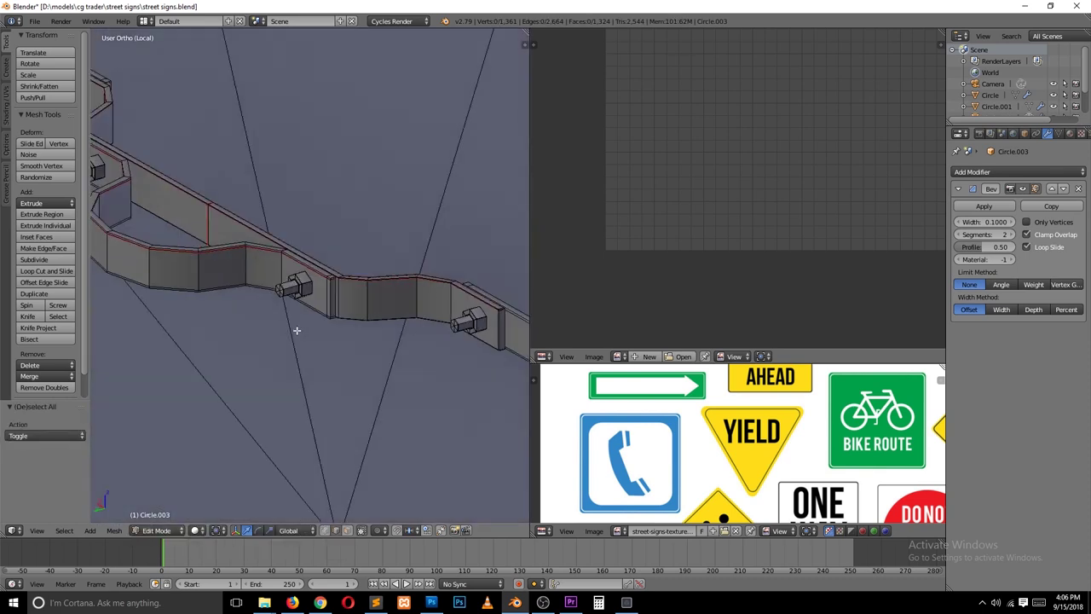
scroll(236, 362, "up", 3)
scroll(235, 362, "up", 2)
scroll(235, 362, "down", 1)
key("a")
scroll(236, 362, "up", 5)
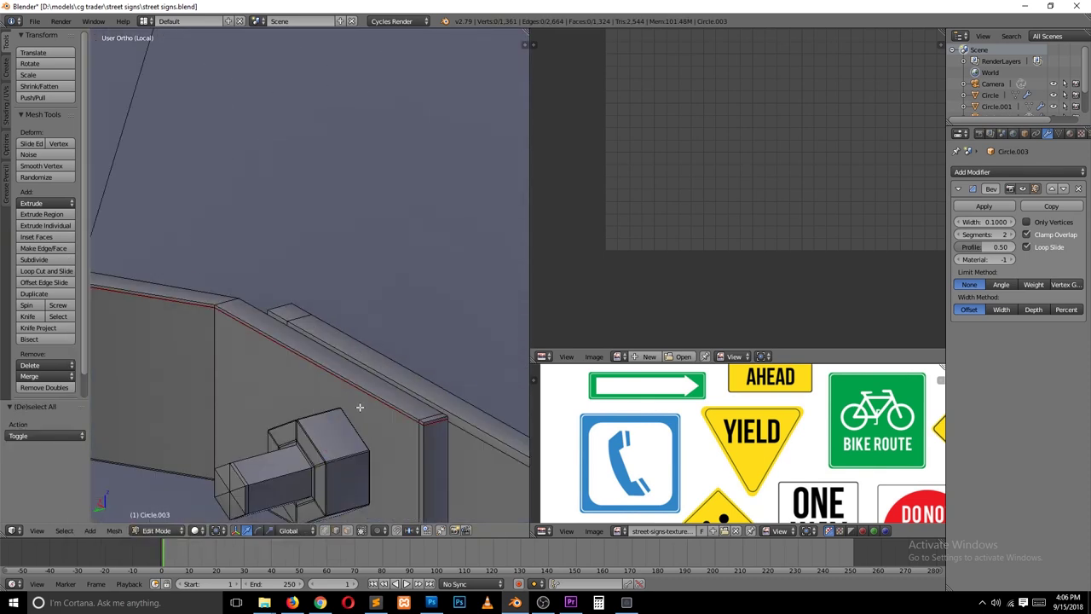
key("a")
key("u")
left_click(266, 460)
key("KP_1")
Return the sign to Object Mode in solid shading and exit the isolated view.
key("a")
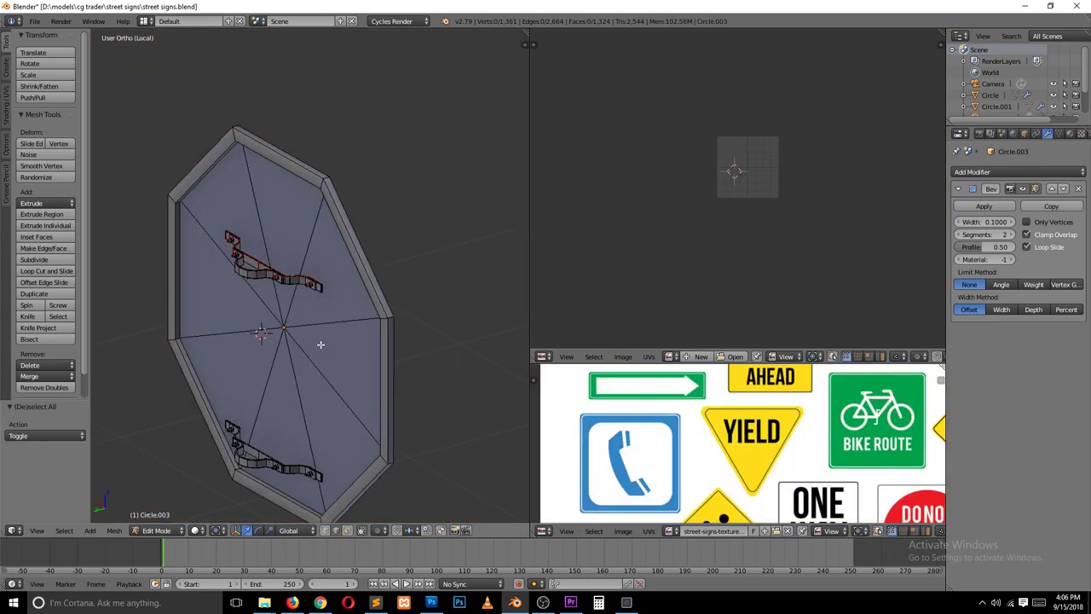
scroll(272, 456, "up", 2)
key("z")
key("ctrl+Tab")
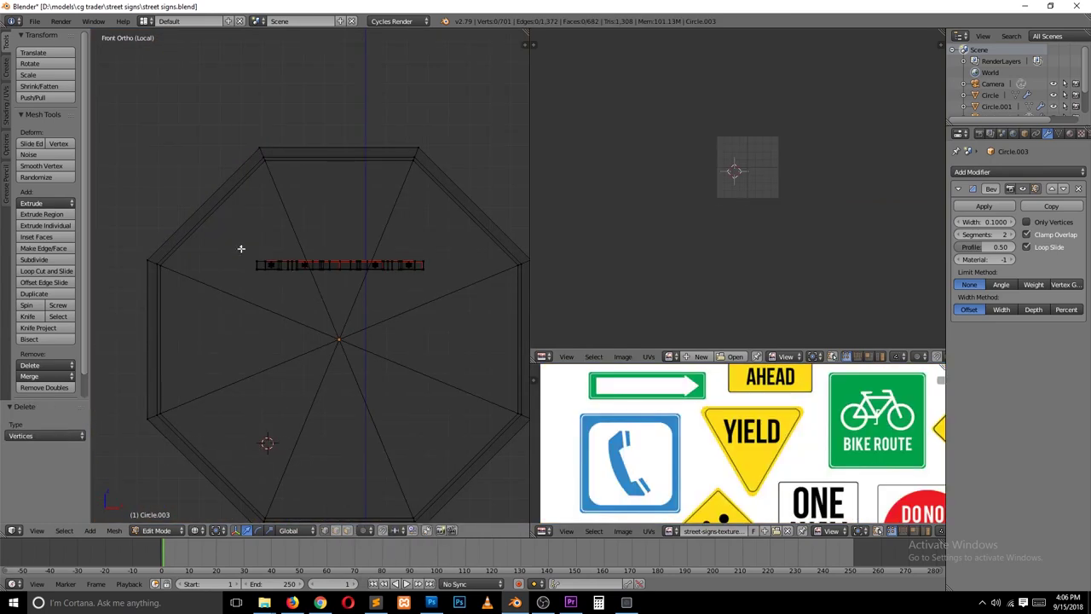
key("Tab")
key("z")
scroll(430, 305, "down", 3)
key("KP_Divide")
Save the file over the existing version.
key("ctrl+s")
left_click(315, 292)
mouse_move(315, 292)
middle_mouse_down()
mouse_move(312, 229)
mouse_move(427, 240)
middle_mouse_up()
scroll(427, 239, "down", 2)
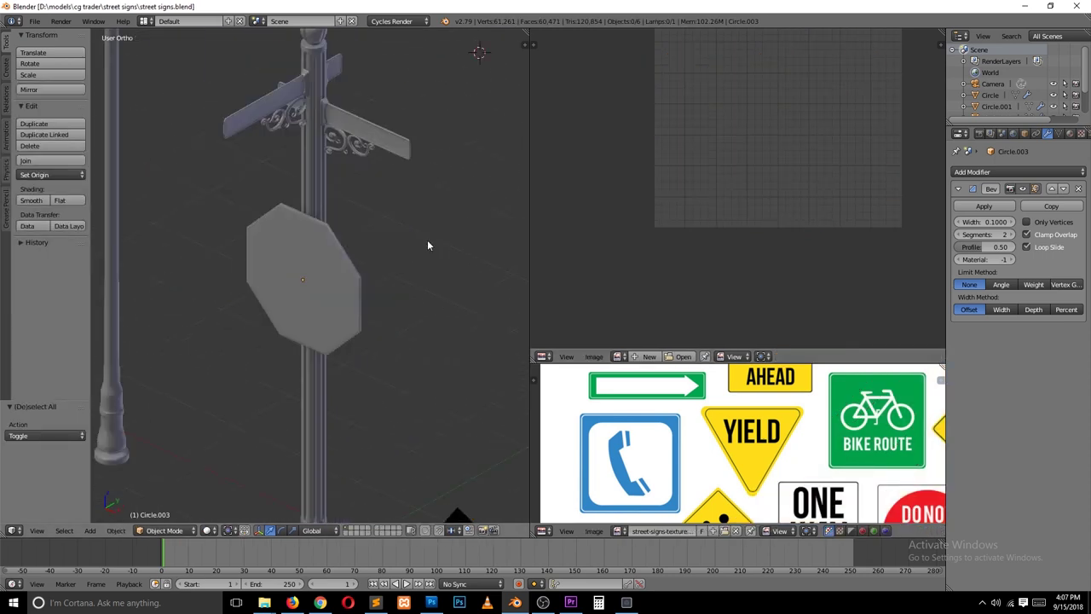
middle_click_drag(346, 277, 356, 283)
Duplicate the octagon sign and edit its mesh in wireframe with nothing selected.
right_click(357, 283)
key("shift+d")
key("Tab")
key("KP_Decimal")
key("z")
key("a")
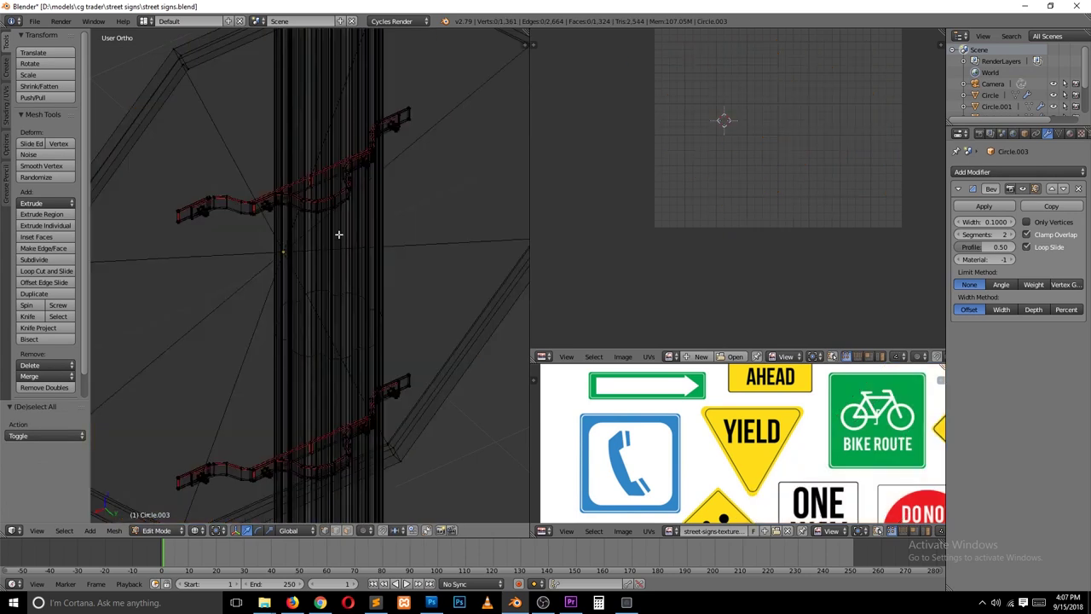
Select both brackets and slide them 0.156 along Y so they wrap the pole.
middle_click_drag(338, 233, 347, 161)
right_click(346, 158)
key("ctrl+l")
key("g")
key("y")
left_click(360, 378)
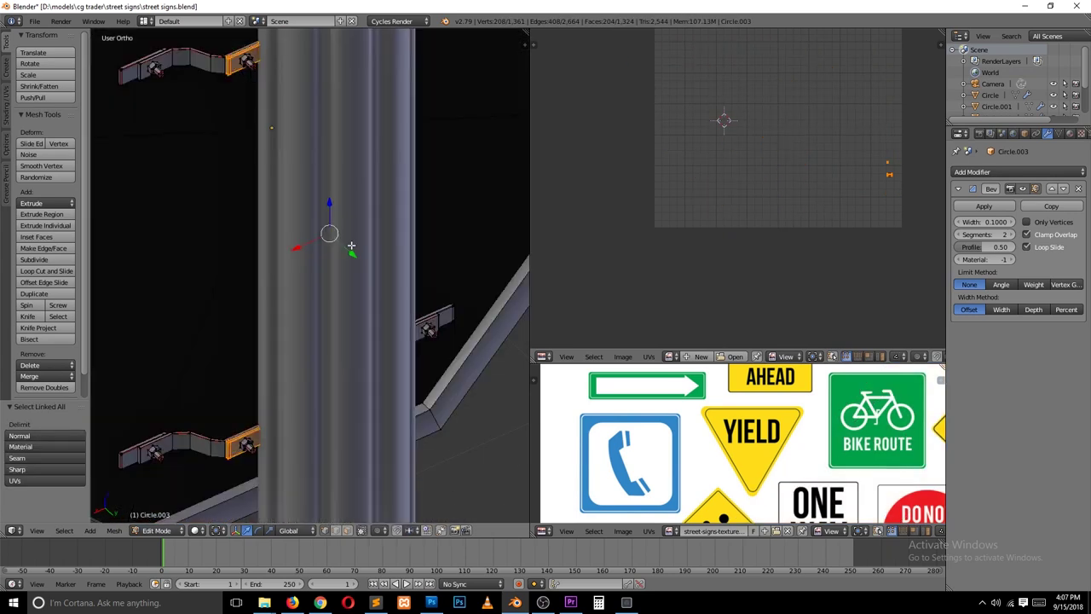
key("z")
mouse_move(360, 378)
middle_mouse_down()
mouse_move(353, 231)
mouse_move(355, 317)
middle_mouse_up()
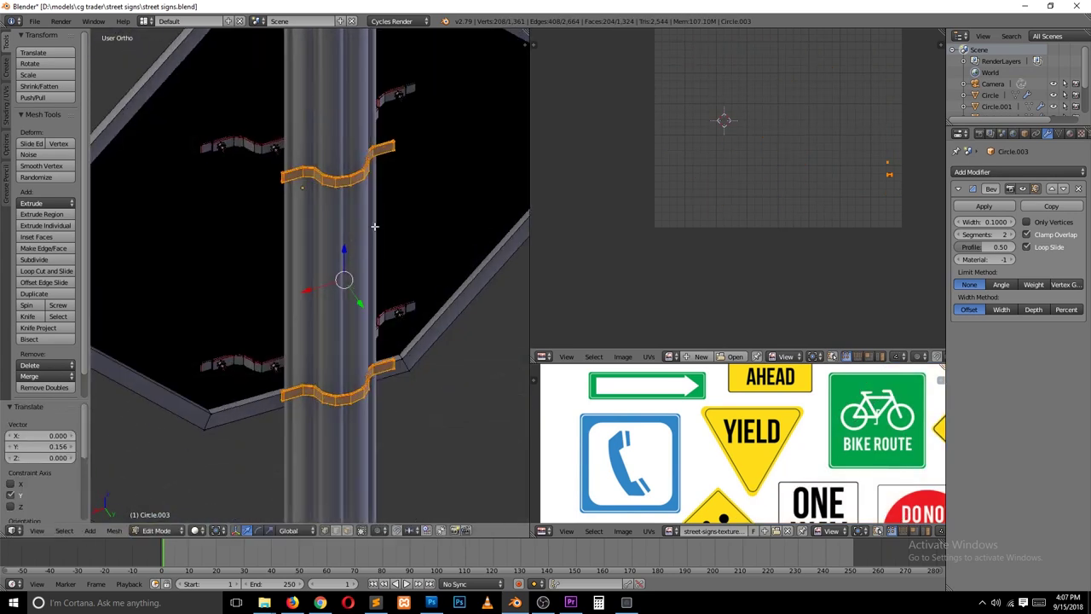
Check the brackets from the top, return to Object Mode, and select the left sign.
key("KP_7")
key("z")
key("a")
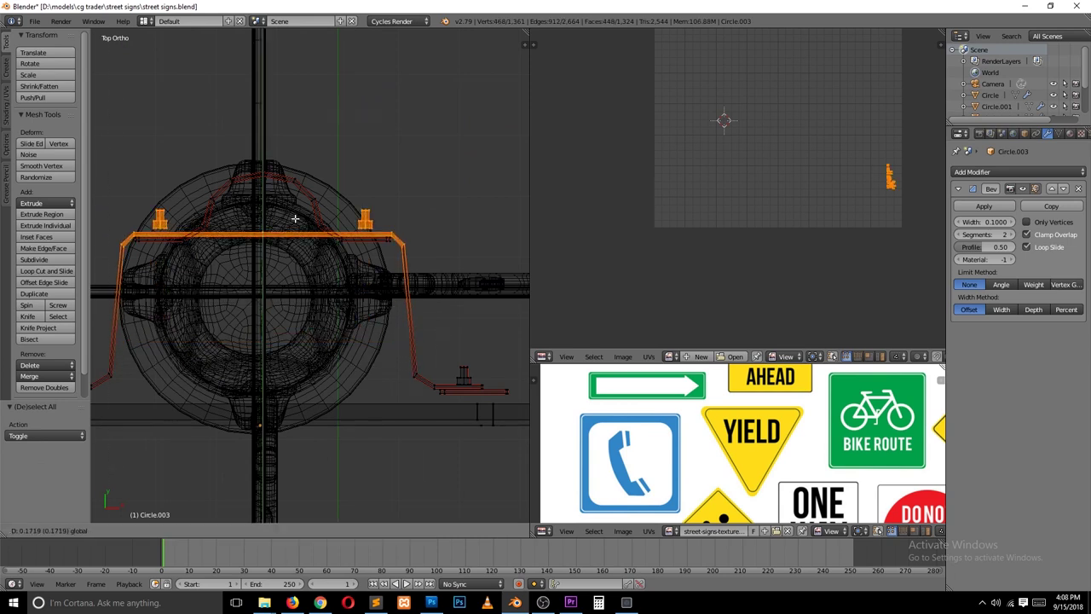
key("Tab")
key("z")
mouse_move(303, 216)
middle_mouse_down()
mouse_move(252, 237)
mouse_move(301, 278)
mouse_move(296, 324)
middle_mouse_up()
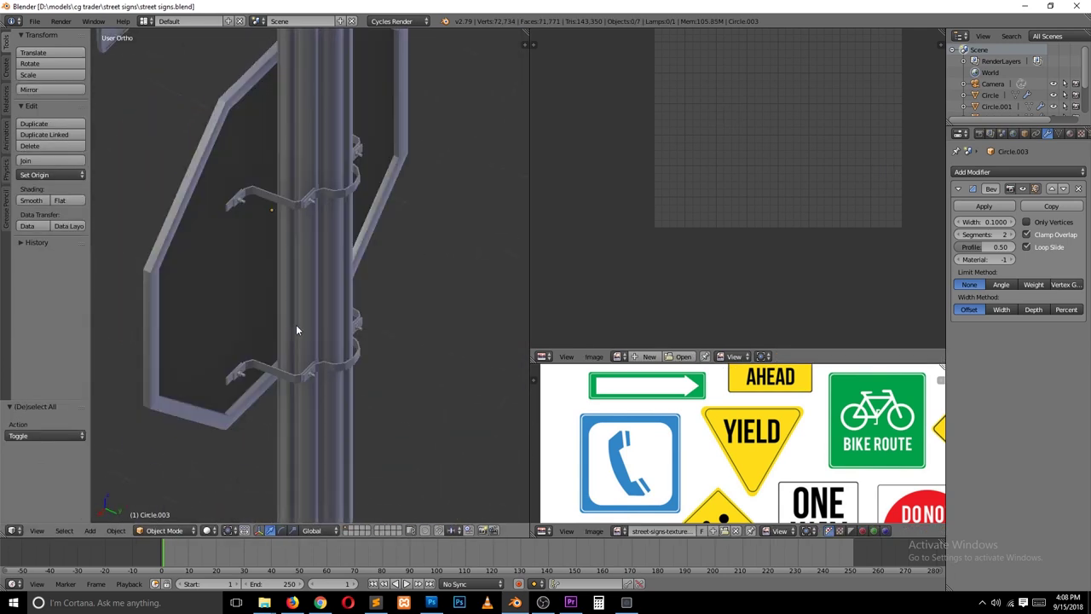
scroll(380, 311, "down", 3)
right_click(307, 271)
Replace the sign's Bevel modifier with a level-2 Subdivision Surface.
scroll(334, 270, "up", 3)
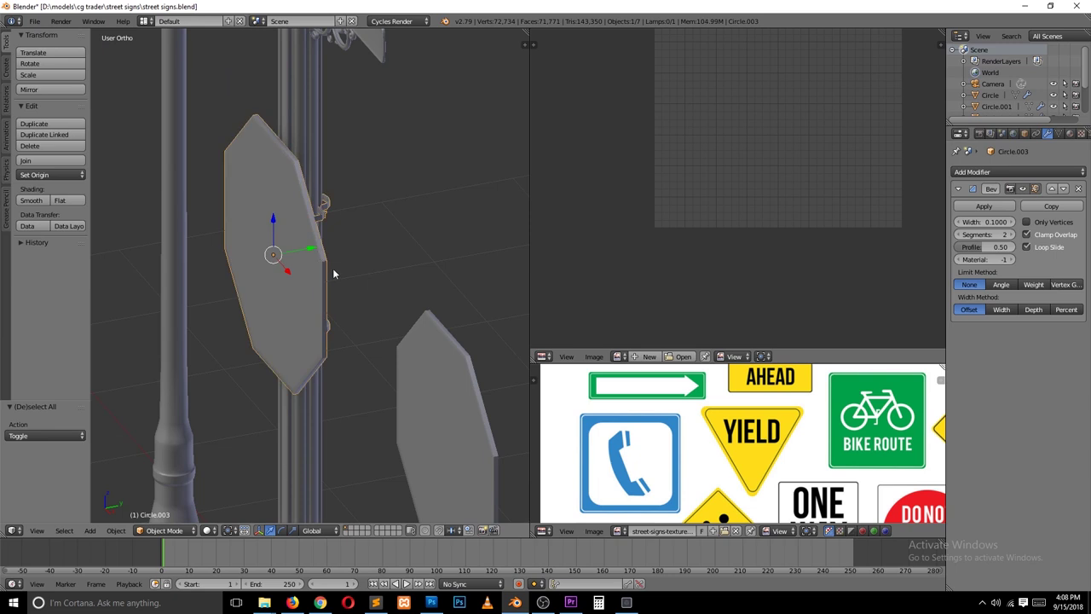
scroll(334, 270, "up", 2)
left_click(1079, 188)
key("ctrl+2")
key("KP_1")
Inspect the sign's edges in Edit Mode from an angled view.
key("Tab")
key("ctrl+Tab")
right_click(356, 240)
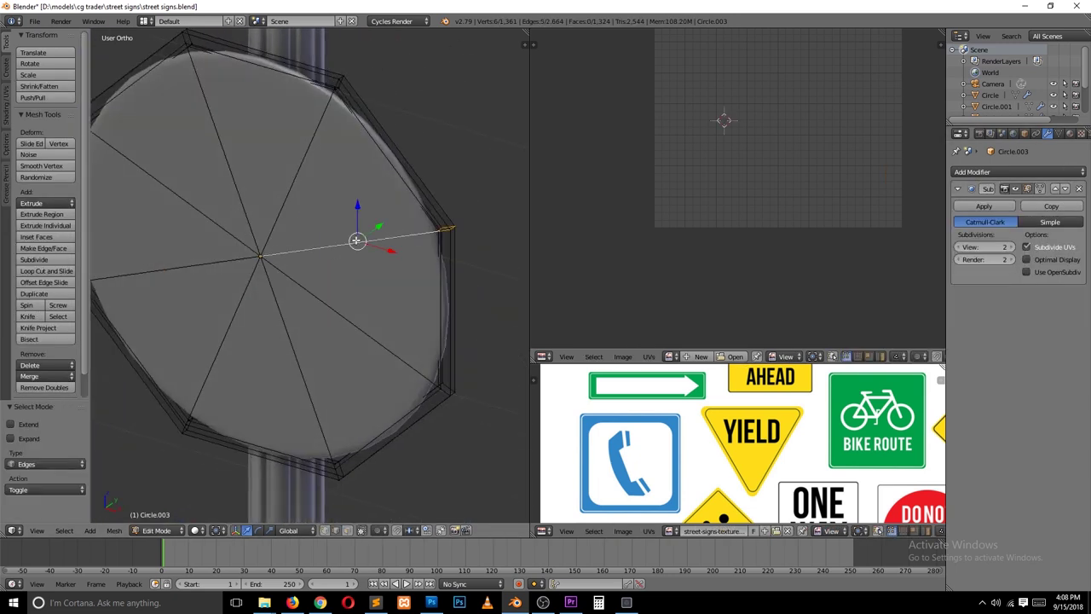
key("Tab")
key("Tab")
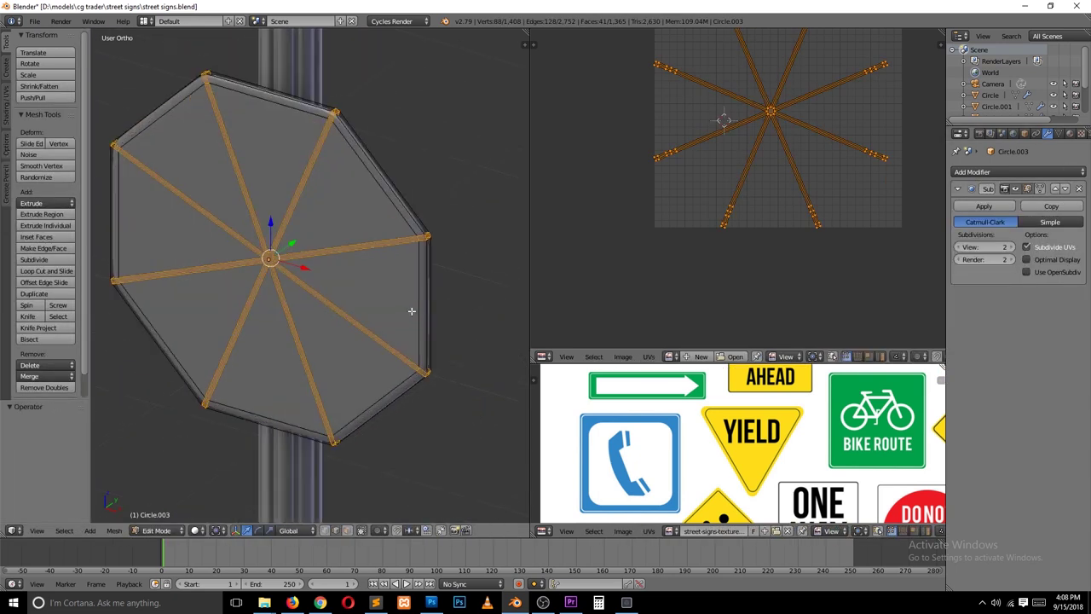
key("Tab")
mouse_move(431, 324)
middle_mouse_down()
mouse_move(396, 324)
mouse_move(273, 175)
middle_mouse_up()
key("Tab")
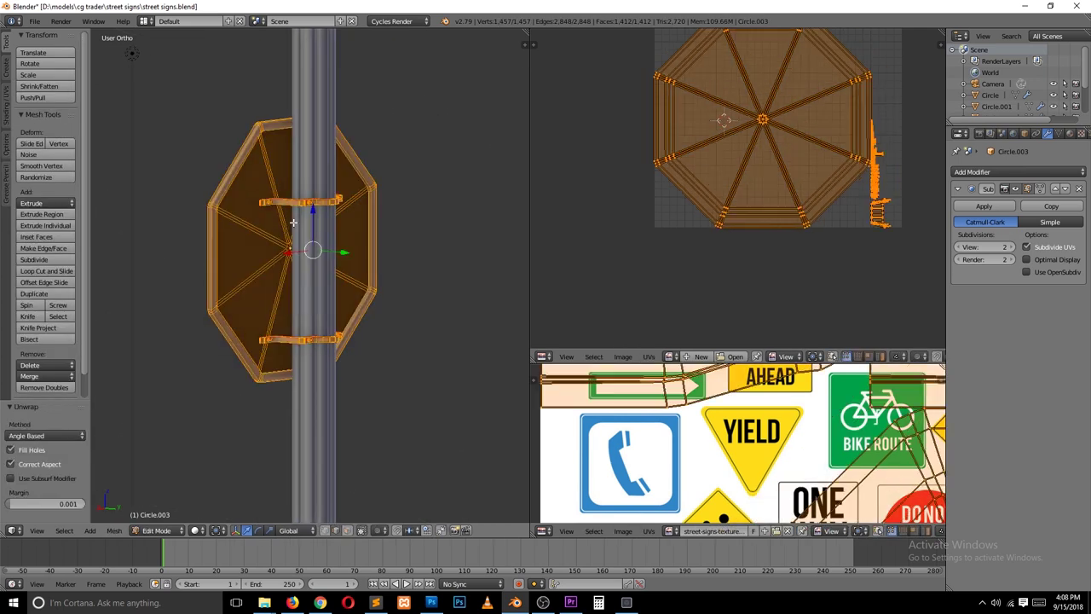
key("Tab")
right_click(329, 176)
key("Tab")
key("a")
Join the octagon sign with its pole and unwrap the combined mesh.
key("Tab")
right_click(321, 205)
right_click(283, 212, "shift")
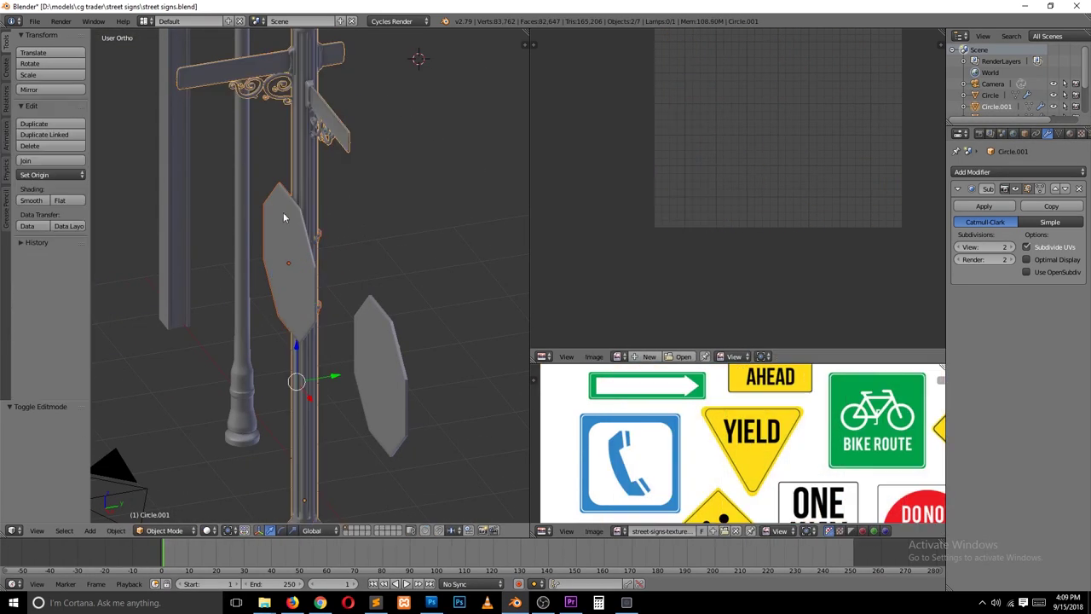
key("ctrl+j")
key("Tab")
key("a")
key("u")
scroll(595, 175, "up", 3)
Apply the combined object's scale and view the scene from the front.
key("Tab")
key("ctrl+a")
left_click(328, 211)
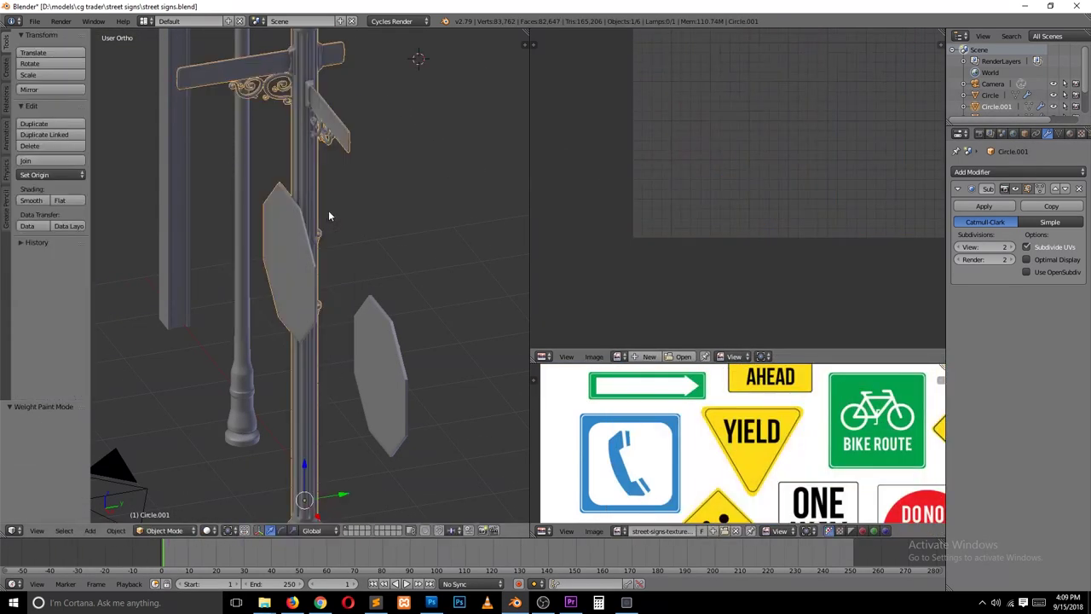
key("Tab")
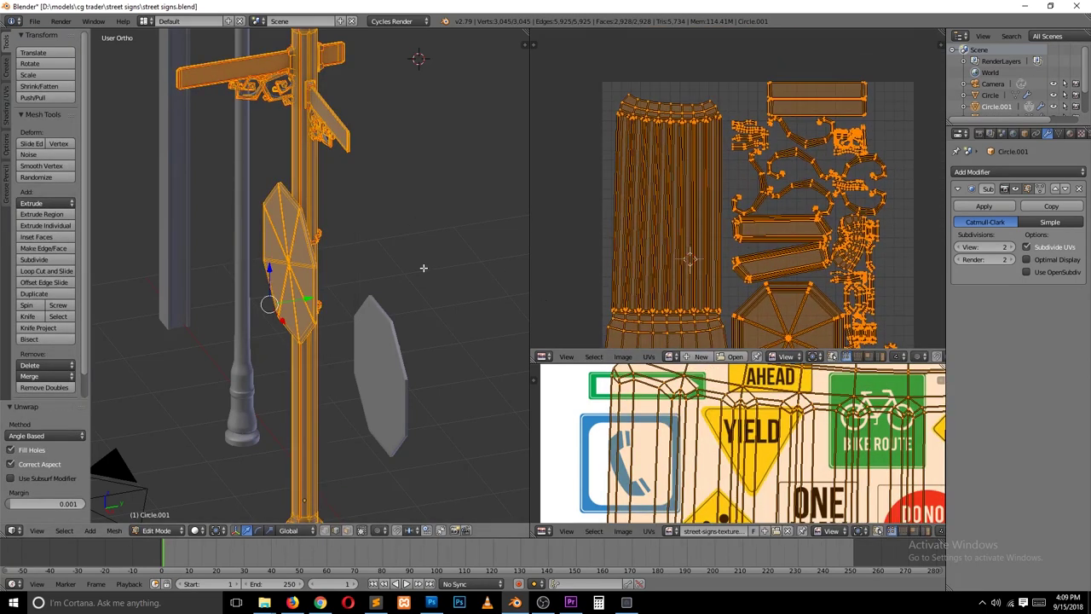
key("Tab")
key("a")
key("KP_1")
Save the file over the existing version.
key("ctrl+s")
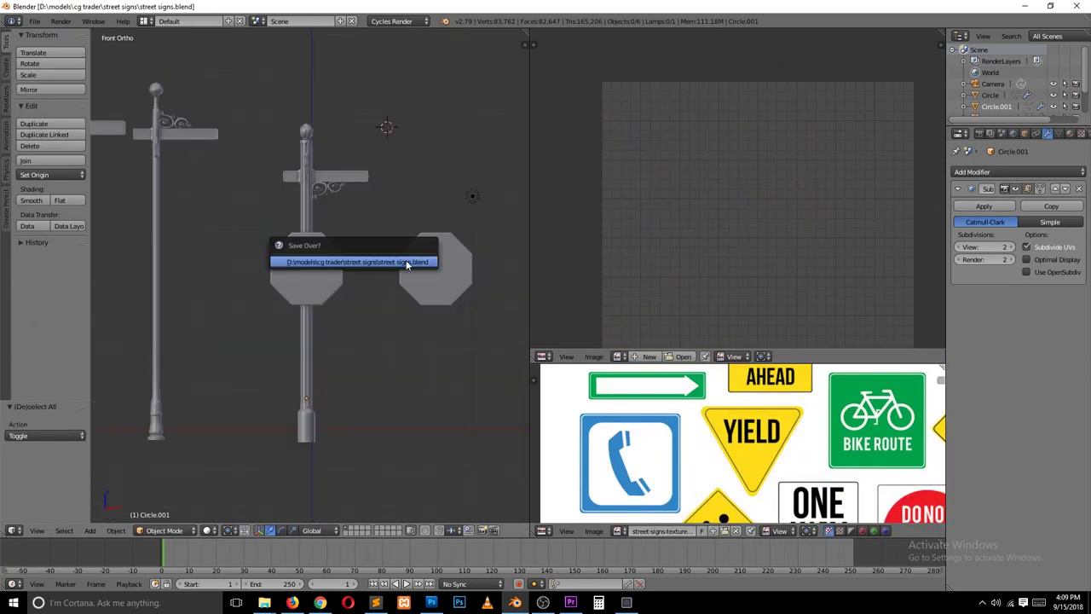
left_click(432, 280)
key("ctrl+KP_6")
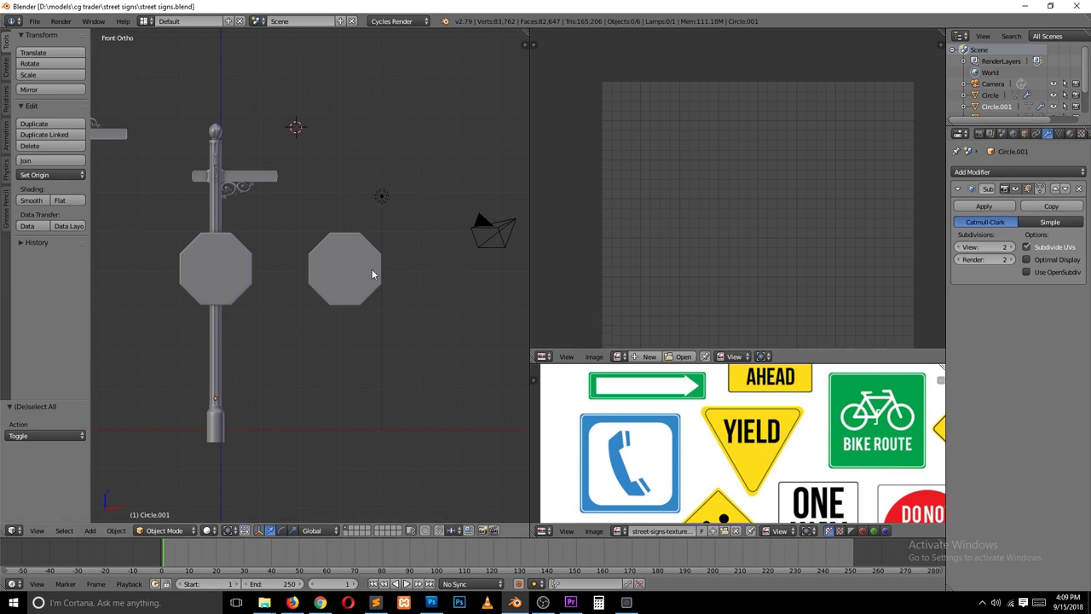
scroll(373, 274, "up", 3)
Add a plane for the triangular sign above the right octagon sign.
key("ctrl+s")
left_click(375, 190)
key("shift+a")
left_click(413, 168)
key("Tab")
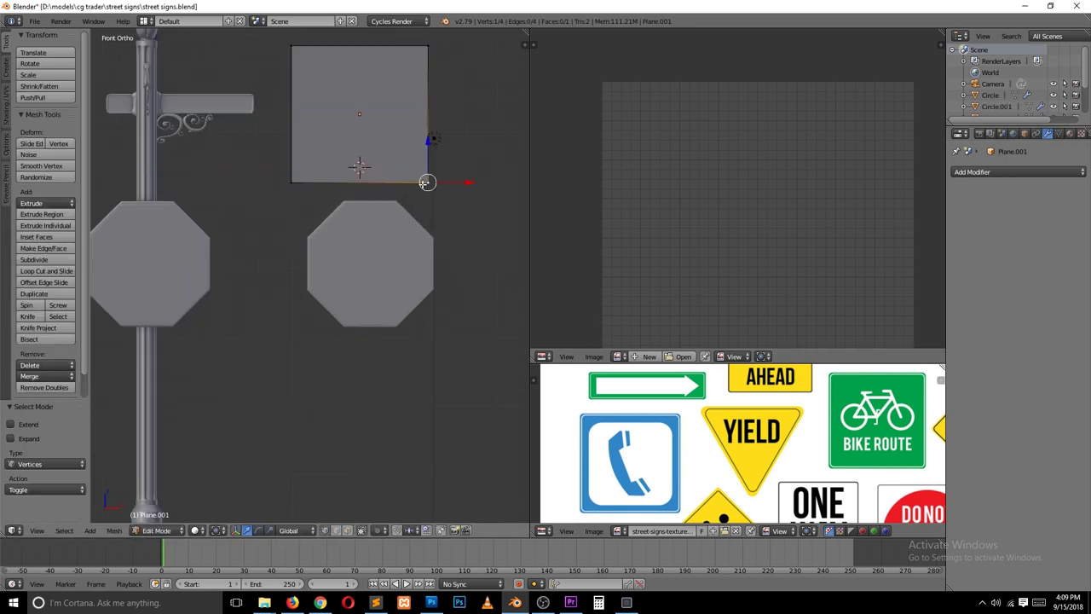
key("Escape")
Extrude the triangle plate to give it thickness.
key("a")
key("e")
mouse_move(369, 180)
middle_mouse_down()
mouse_move(336, 225)
mouse_move(378, 226)
middle_mouse_up()
left_click(406, 220)
key("Tab")
key("KP_3")
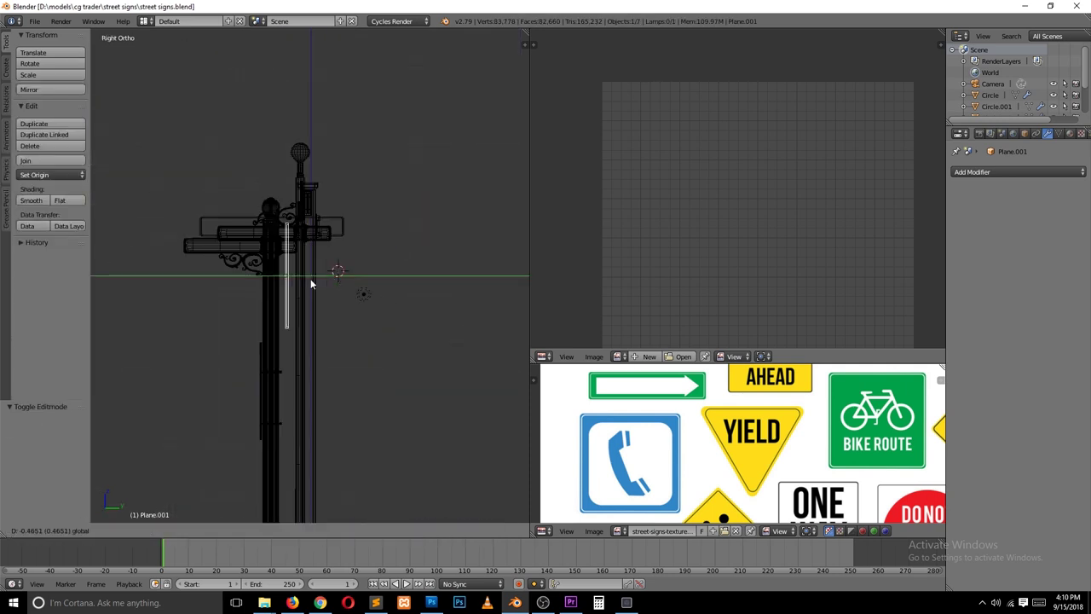
key("KP_1")
key("z")
Cancel a trial bevel and smooth the plate with level-2 Subdivision Surface.
key("Tab")
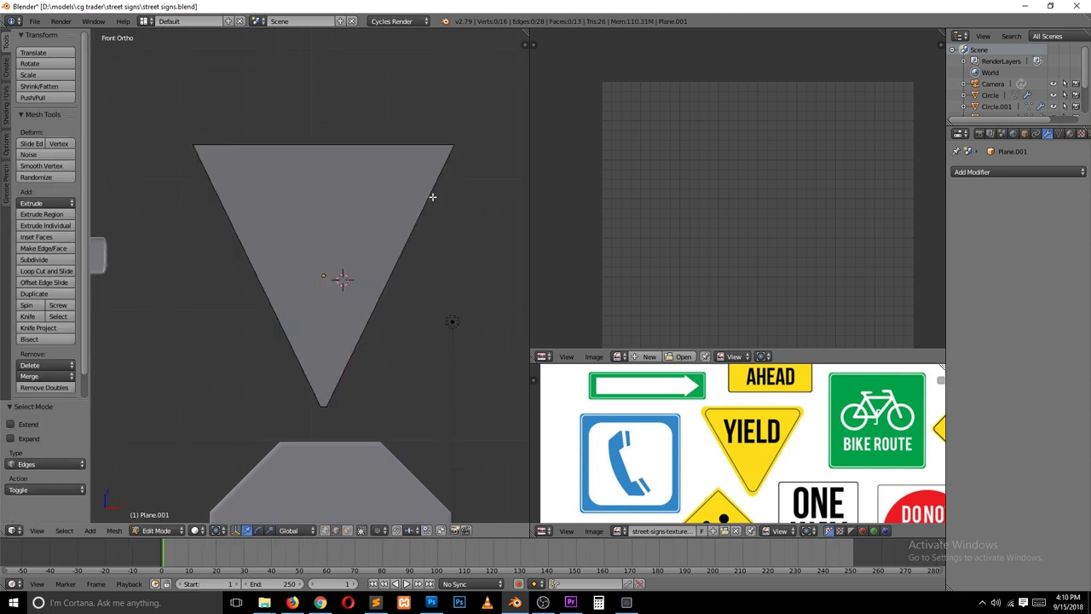
middle_click_drag(433, 195, 336, 273)
key("Tab")
key("Tab")
key("ctrl+b")
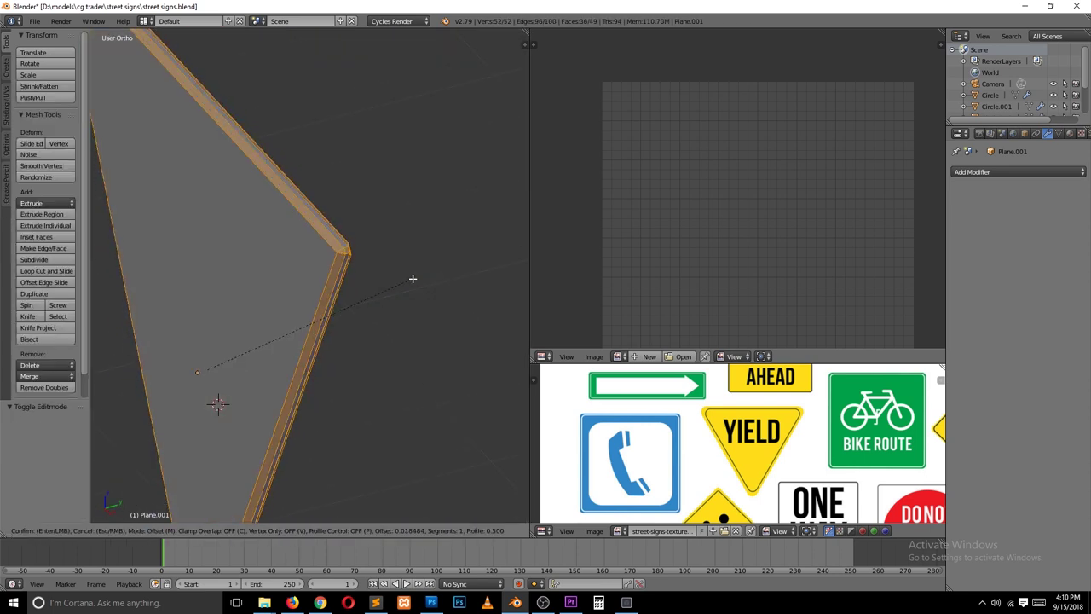
key("Escape")
key("Tab")
key("KP_1")
scroll(388, 317, "up", 2)
key("ctrl+2")
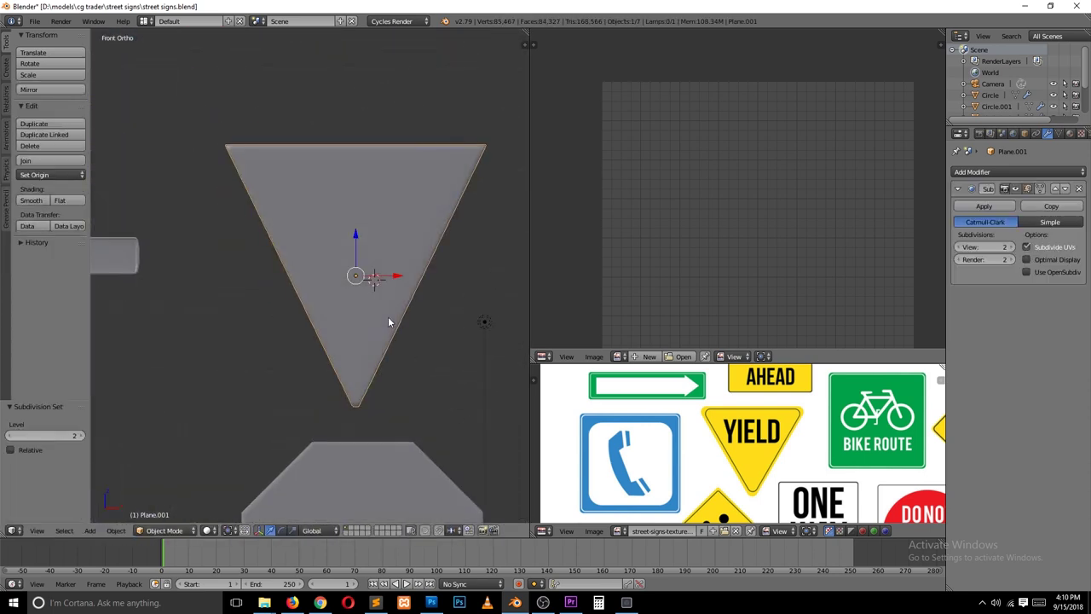
scroll(366, 313, "down", 1)
key("a")
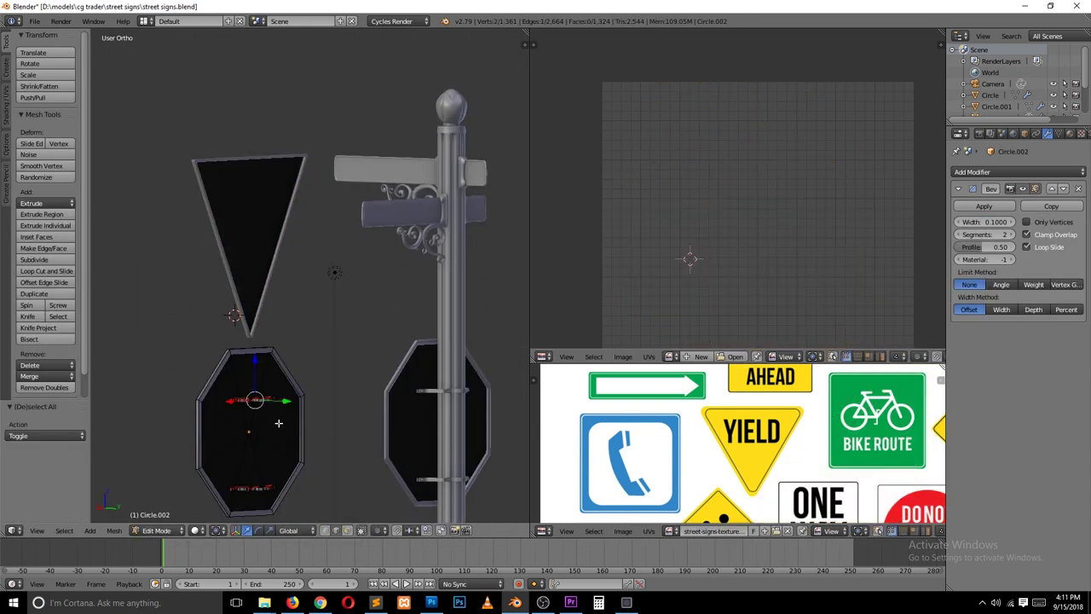
Check the triangle sign's vertices from side and front views, then confirm its position in object mode.
left_click(326, 301)
key("KP_3")
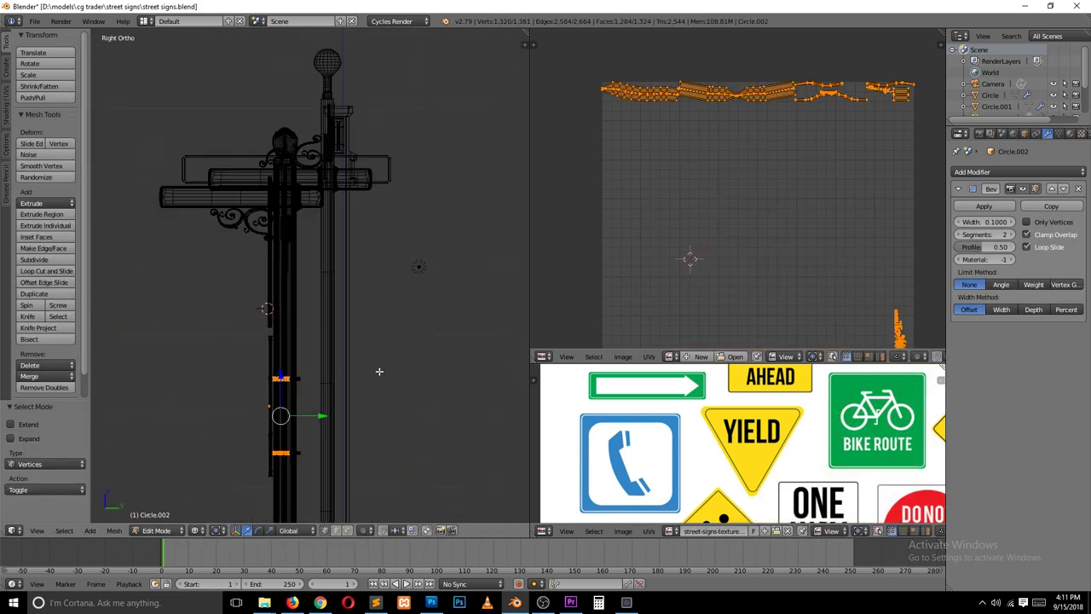
key("KP_1")
scroll(395, 327, "up", 1)
scroll(396, 328, "up", 3)
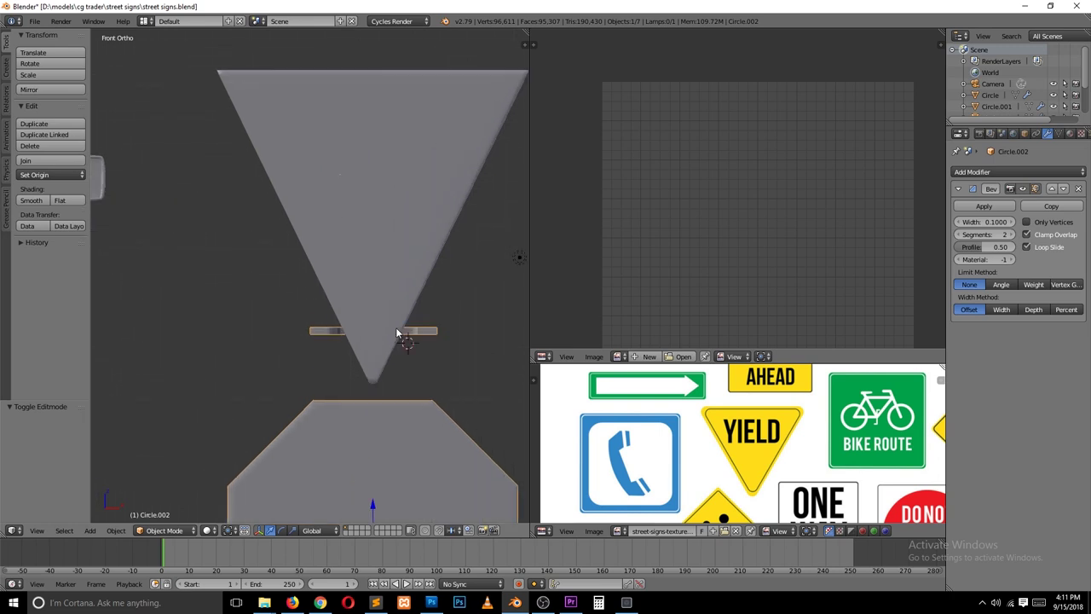
key("a")
key("a")
key("Tab")
scroll(357, 283, "down", 6)
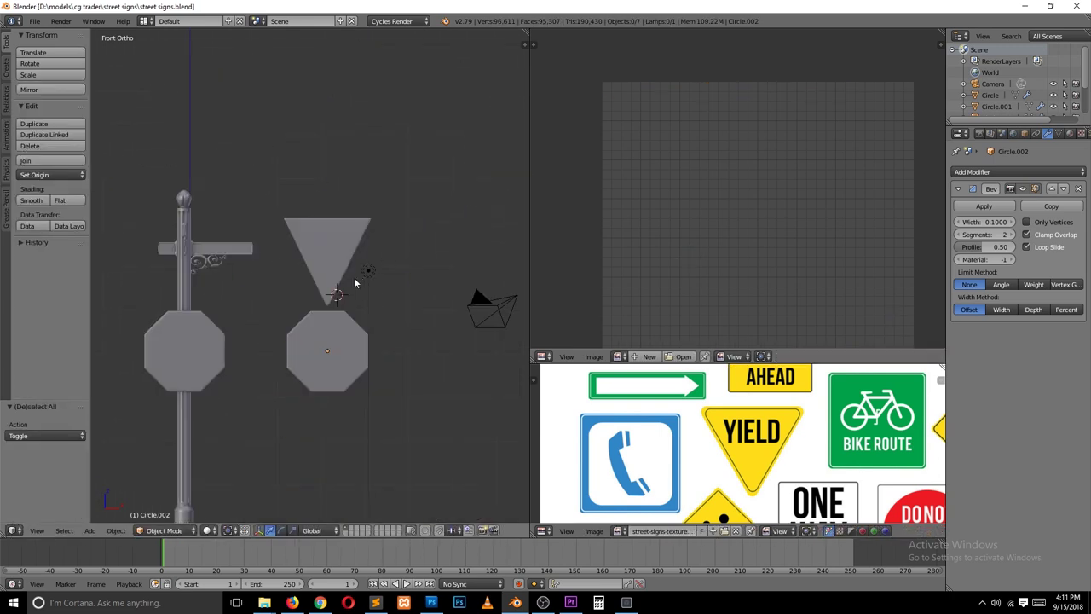
left_click(468, 273)
scroll(439, 285, "down", 2)
Duplicate the octagon sign and switch the viewport to solid shading.
key("shift+d")
key("Tab")
key("Tab")
key("z")
scroll(238, 300, "up", 2)
Duplicate a sign pole and move the copy 7.102 units along X beside the others.
right_click(287, 324)
key("shift+d")
key("x")
left_click(507, 362)
mouse_move(507, 362)
middle_mouse_down()
mouse_move(359, 304)
mouse_move(351, 396)
middle_mouse_up()
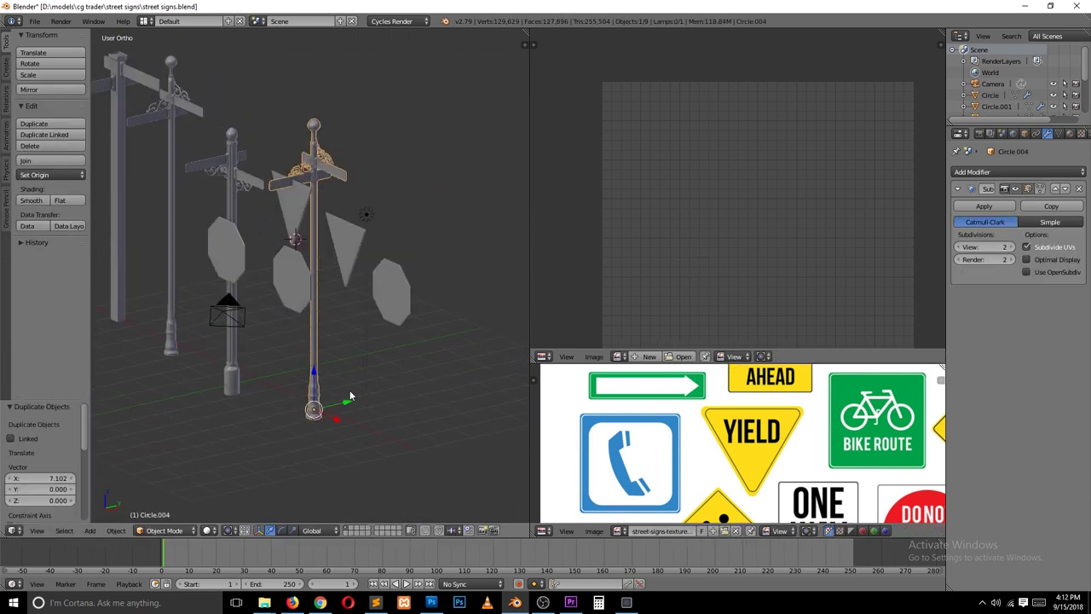
Box-select and delete the cross arms from the copied pole, then return to solid object mode.
key("KP_1")
key("KP_Decimal")
key("Tab")
key("z")
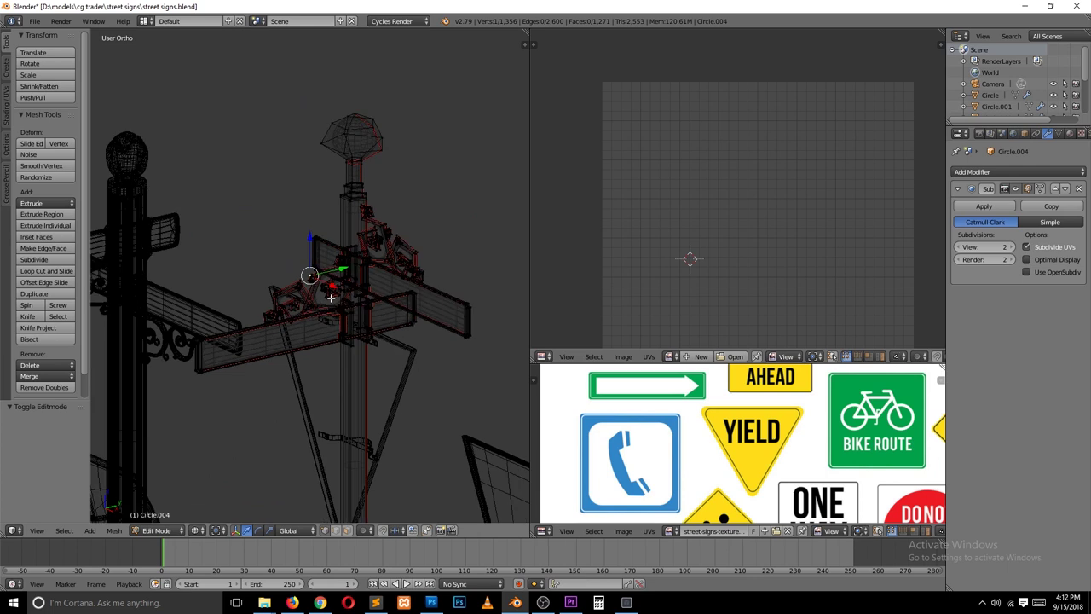
key("a")
key("b")
key("Tab")
key("z")
key("Tab")
key("z")
middle_click_drag(424, 287, 388, 308)
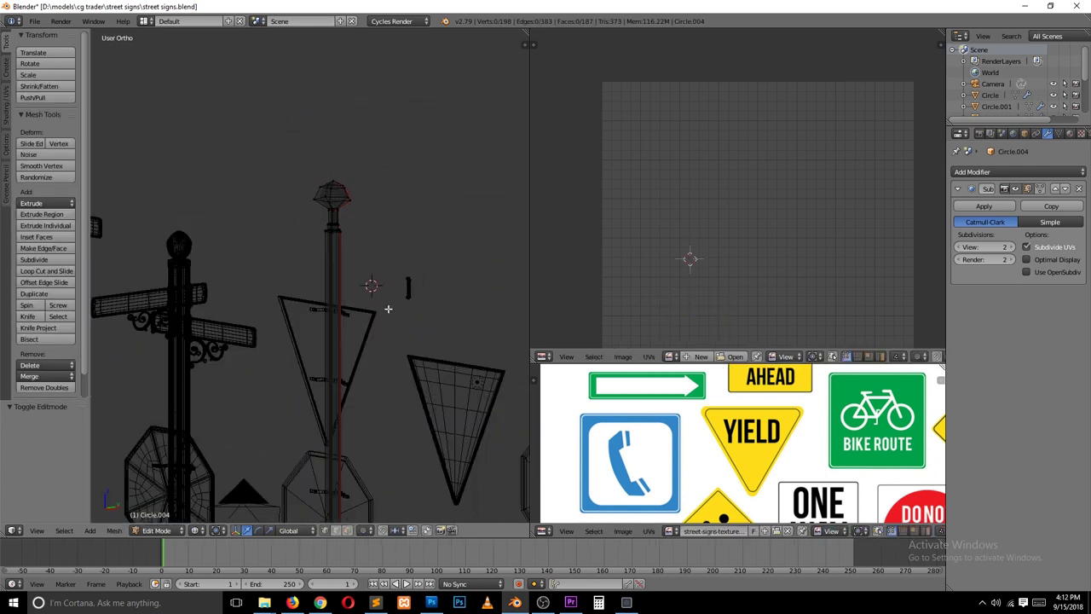
key("Tab")
key("z")
middle_click_drag(176, 292, 309, 317)
Select the triangle sign and remove its Bevel modifier.
right_click(309, 317)
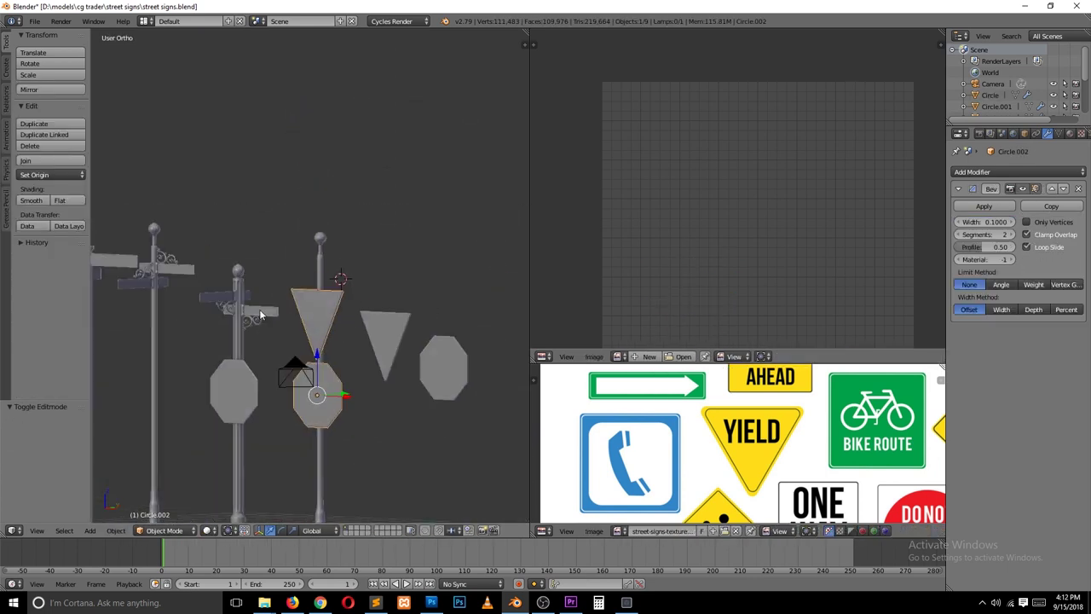
key("KP_Decimal")
scroll(197, 364, "down", 4)
right_click(329, 341)
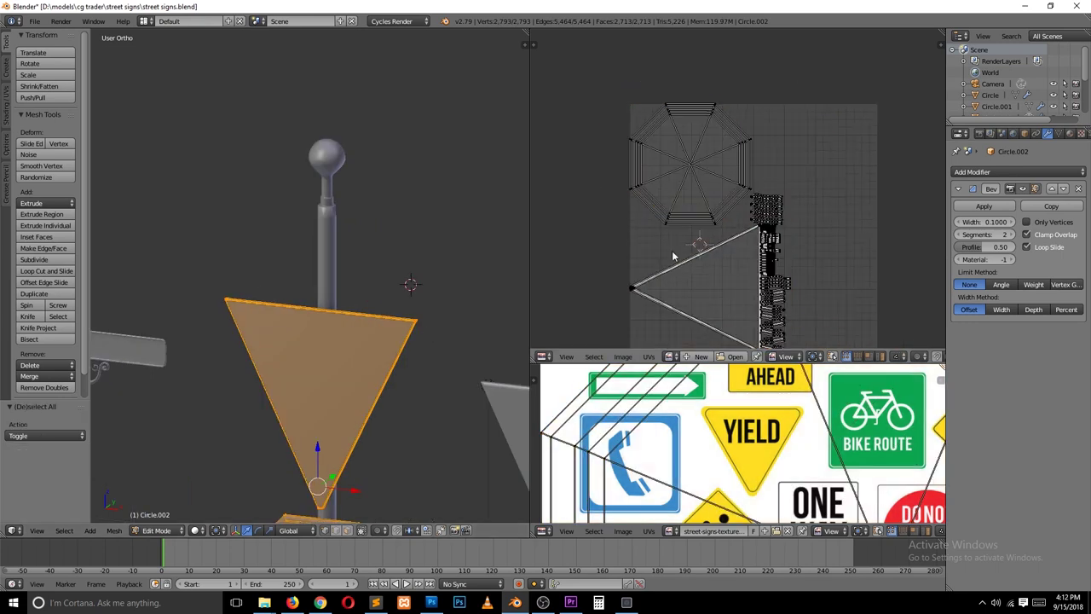
scroll(338, 275, "up", 3)
scroll(372, 341, "down", 4, "shift")
key("ctrl+x")
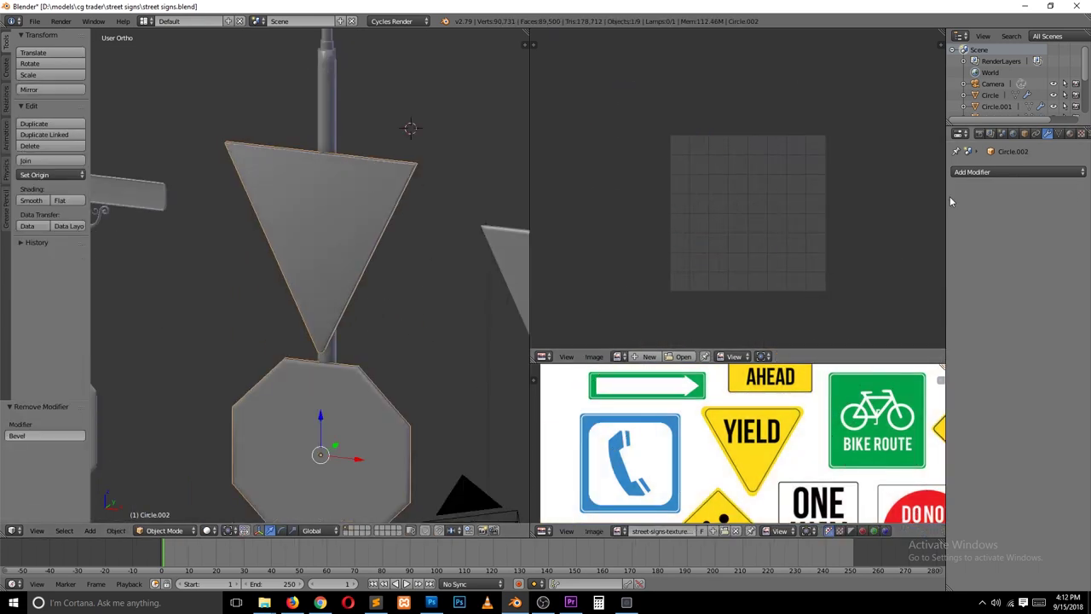
Switch the octagon sign to edge select and select its geometry from the front view.
key("Tab")
scroll(335, 256, "down", 3)
scroll(341, 367, "up", 4)
key("2")
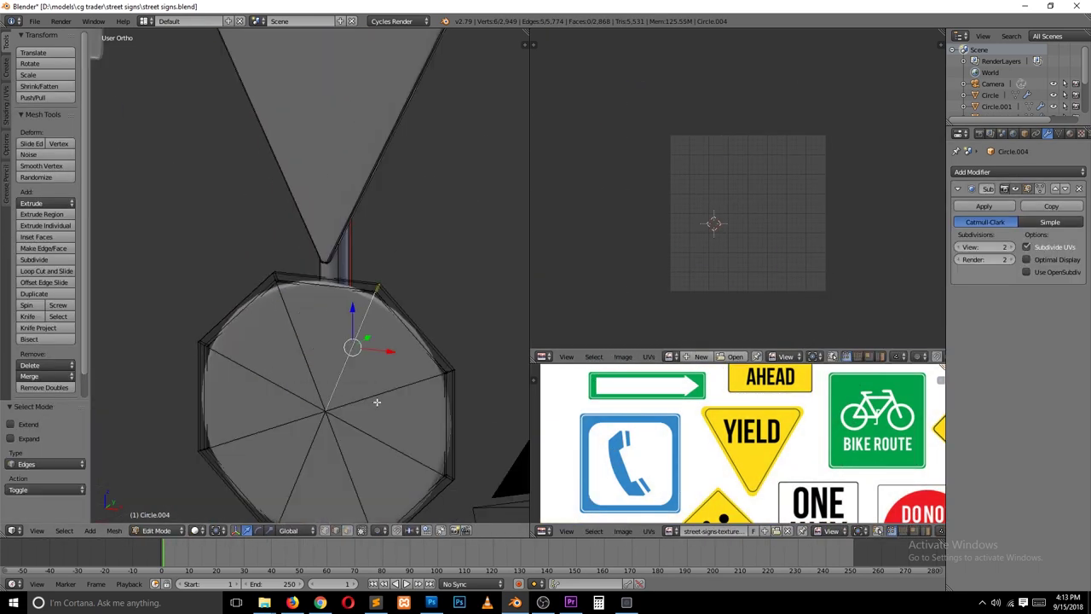
scroll(345, 443, "up", 1)
key("KP_1")
key("a")
Bevel the octagon sign's spoke edges with Ctrl+B and confirm.
key("Tab")
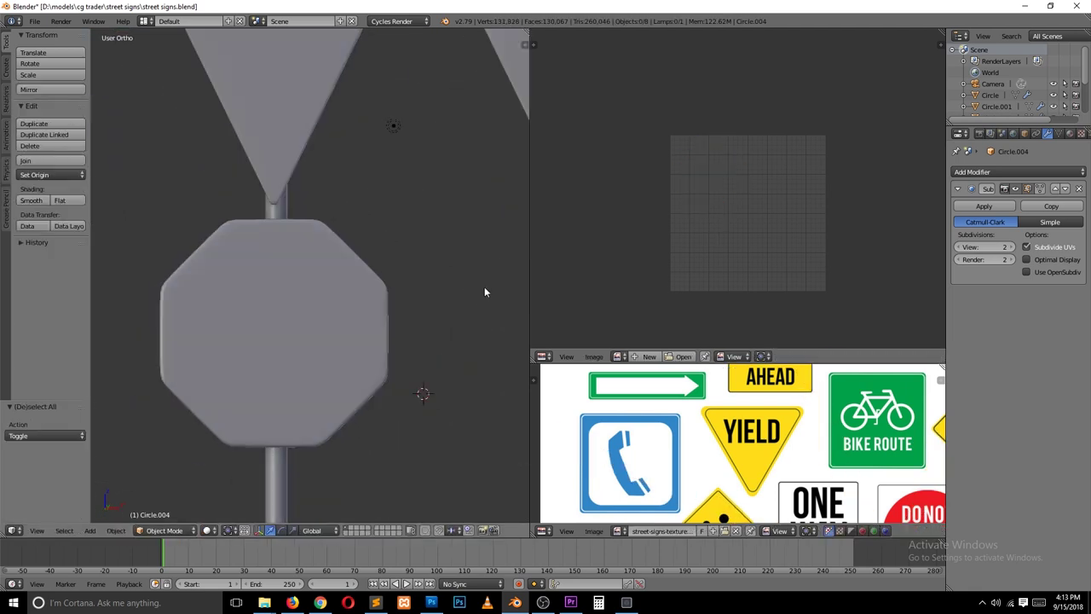
key("Tab")
scroll(484, 287, "up", 4)
key("ctrl+b")
left_click(427, 359)
scroll(426, 296, "down", 4)
mouse_move(426, 296)
middle_mouse_down()
mouse_move(297, 294)
mouse_move(275, 282)
middle_mouse_up()
Frame the new sign post in the front view.
key("a")
key("Tab")
scroll(337, 306, "down", 3)
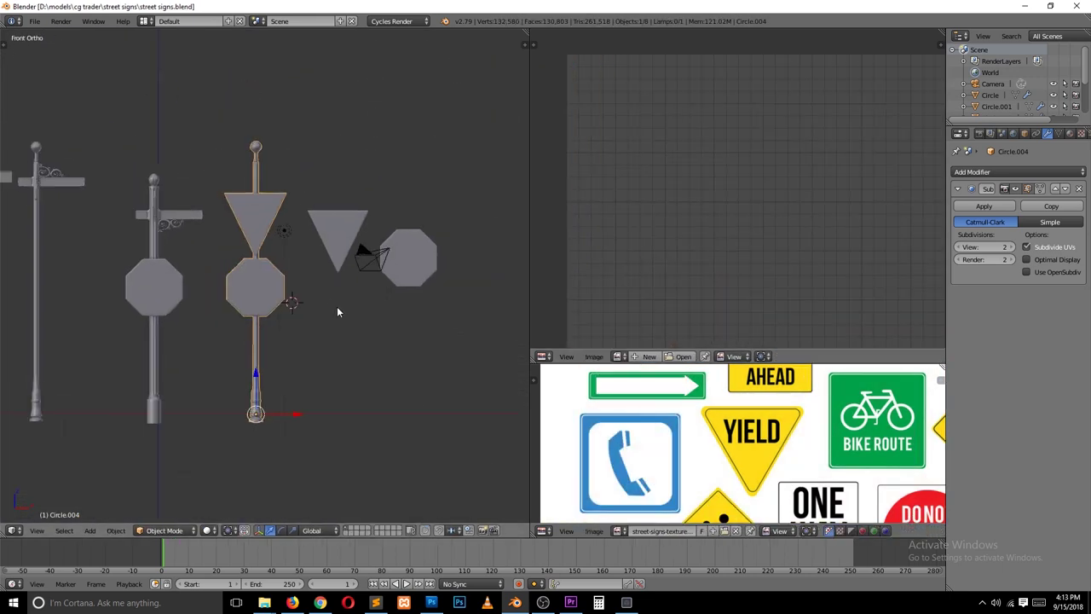
middle_click_drag(337, 307, 248, 341)
key("KP_1")
key("KP_Decimal")
Box-select the ball finial on top of the post and delete it.
key("Tab")
key("ctrl+Tab")
left_click(244, 214)
left_click_drag(182, 91, 349, 166)
key("h")
middle_click_drag(286, 214, 265, 435)
right_click(266, 436, "alt")
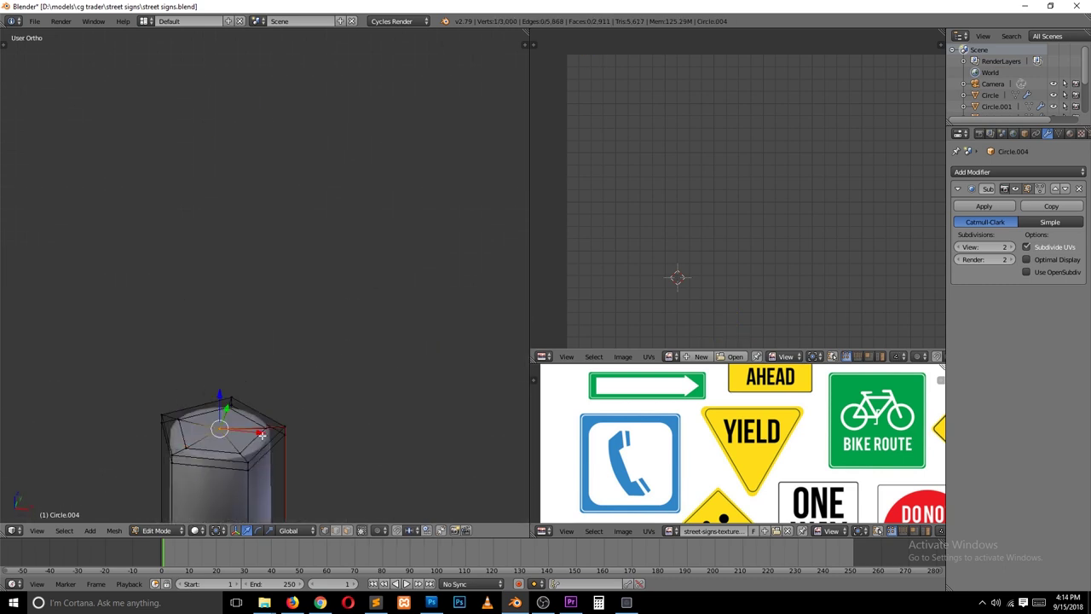
Return to object mode and save the file.
key("Tab")
key("KP_1")
scroll(315, 437, "down", 8)
key("ctrl+s")
Undo back to editing the post top and switch to wireframe shading.
scroll(329, 424, "down", 2)
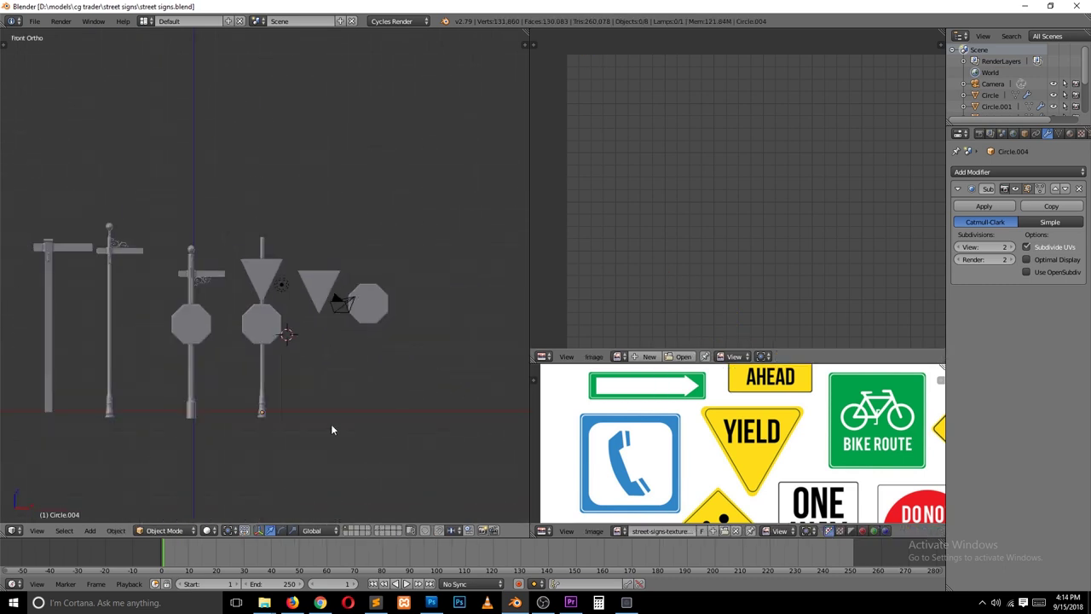
scroll(333, 430, "up", 3)
key("ctrl+z")
key("ctrl+z")
key("ctrl+z")
key("ctrl+z")
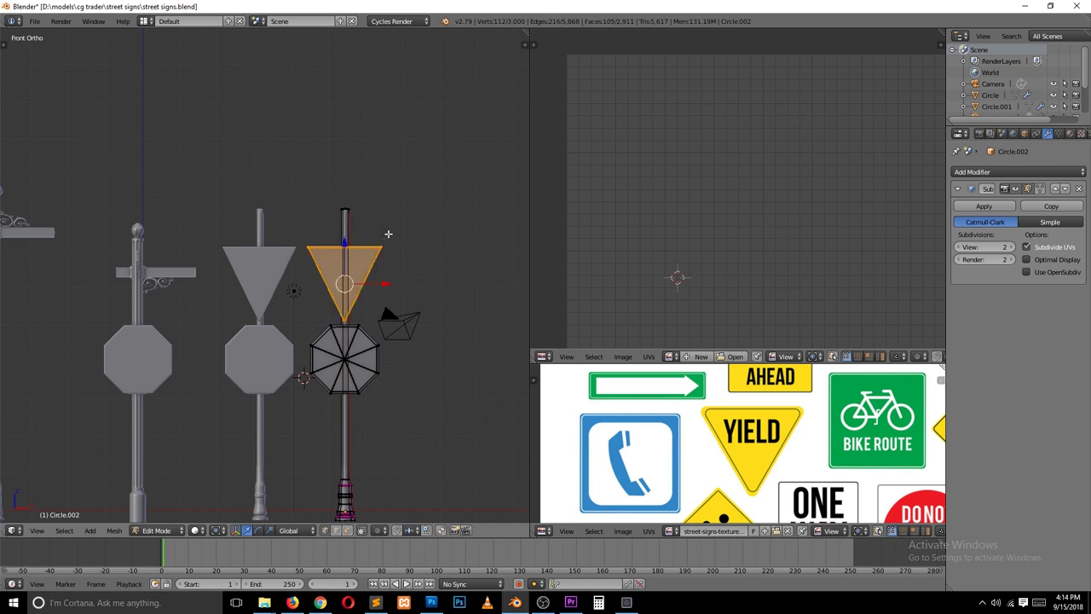
key("ctrl+z")
middle_click_drag(388, 234, 280, 317)
scroll(378, 273, "up", 3)
key("z")
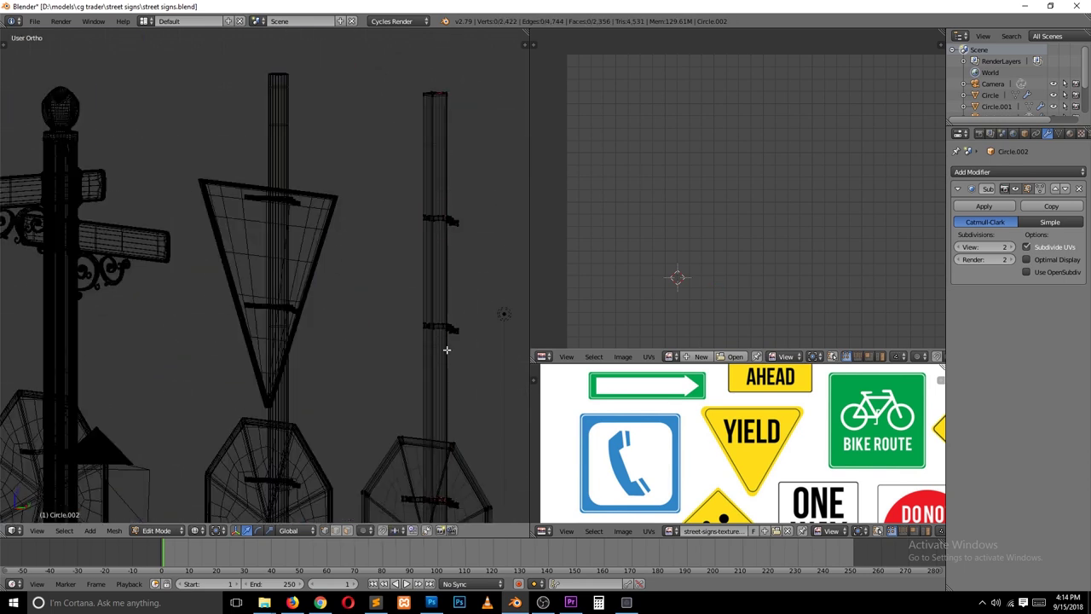
key("ctrl+z")
Box-select the post geometry again from the front, then return to solid object mode.
key("KP_1")
scroll(300, 313, "down", 2)
key("v")
key("b")
key("Tab")
key("z")
Orbit around the street signs and enter edit mode on the sign arms.
mouse_move(340, 242)
middle_mouse_down()
mouse_move(316, 367)
mouse_move(384, 326)
mouse_move(399, 379)
mouse_move(282, 358)
middle_mouse_up()
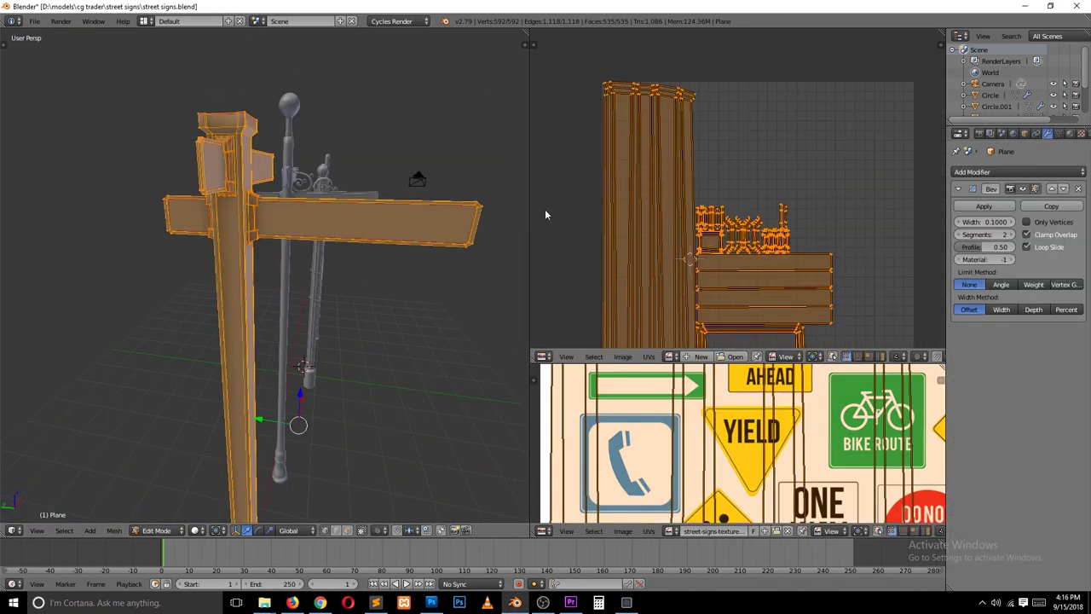
middle_click_drag(341, 255, 120, 260)
key("Tab")
key("Tab")
scroll(231, 307, "up", 5)
mouse_move(231, 307)
middle_mouse_down()
mouse_move(177, 271)
mouse_move(332, 408)
middle_mouse_up()
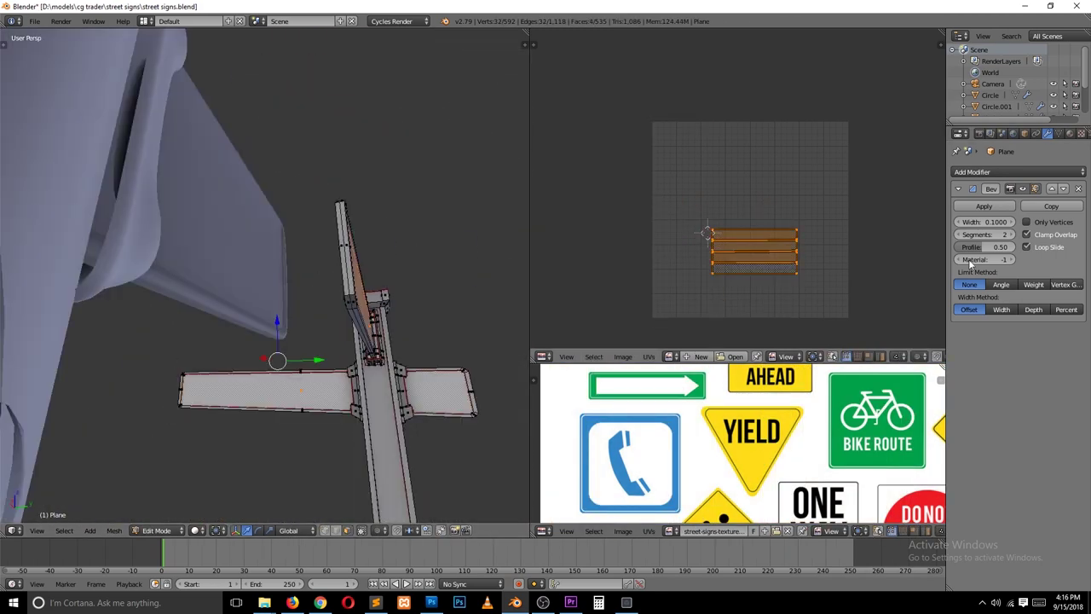
Add a new material to the sign-arm plane so it holds both POLE and PLATES slots.
key("Tab")
left_click(1070, 134)
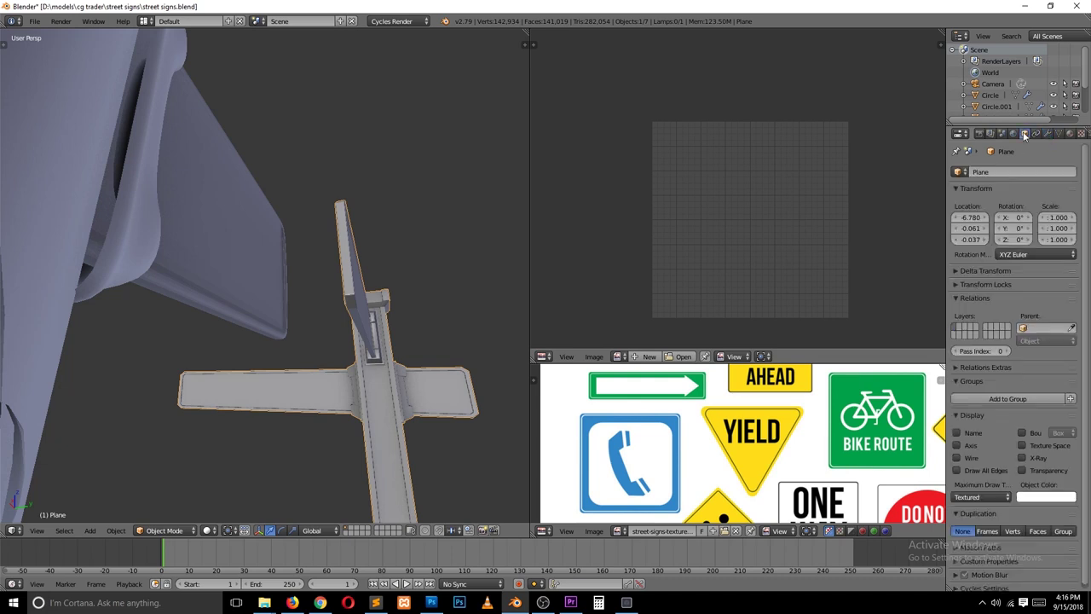
left_click(1010, 204)
key("Tab")
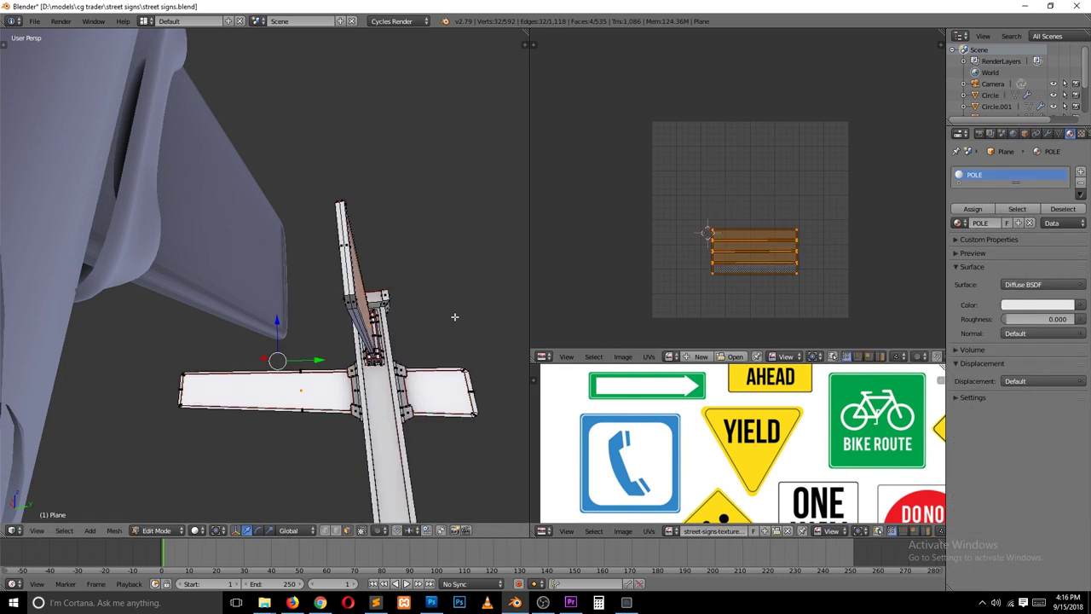
left_click(1080, 183)
key("Tab")
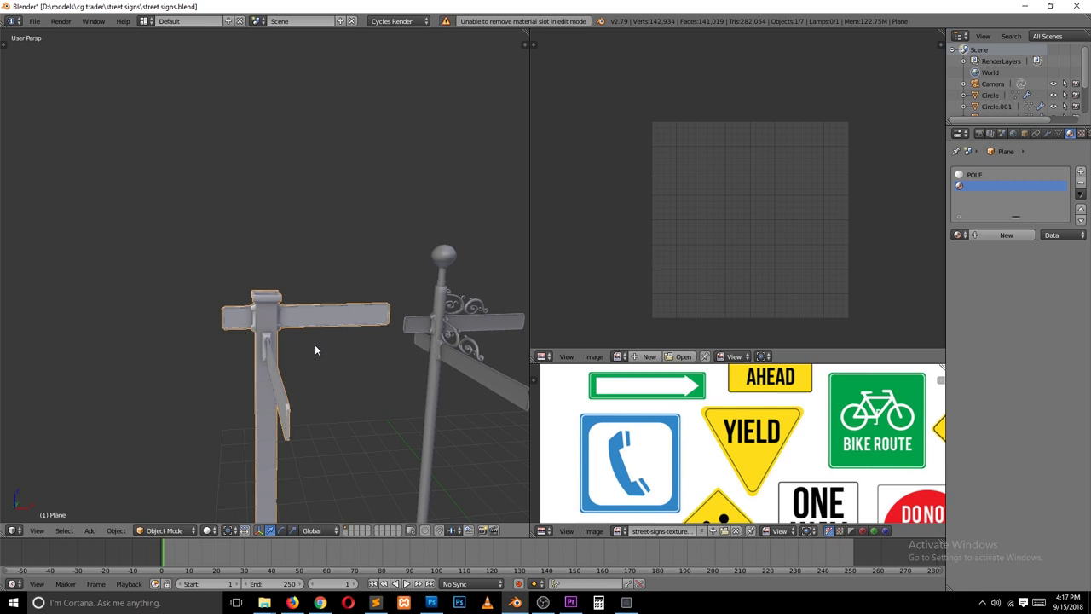
key("Tab")
key("Tab")
Save the file, choose FBX export, and change the image editor into a 3D View.
key("ctrl+s")
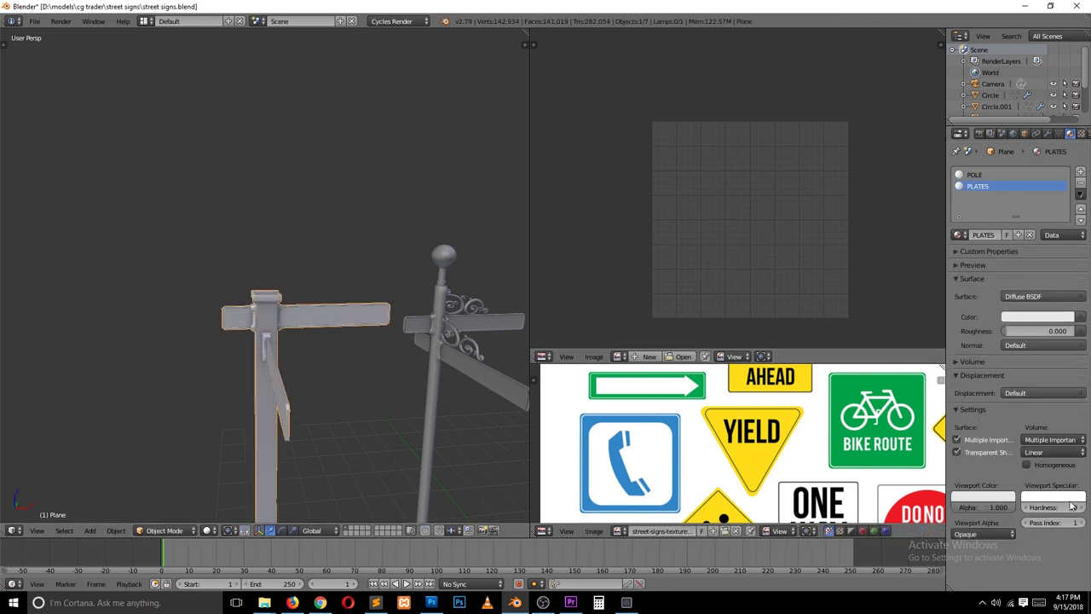
left_click(34, 21)
mouse_move(226, 78)
left_click(196, 271)
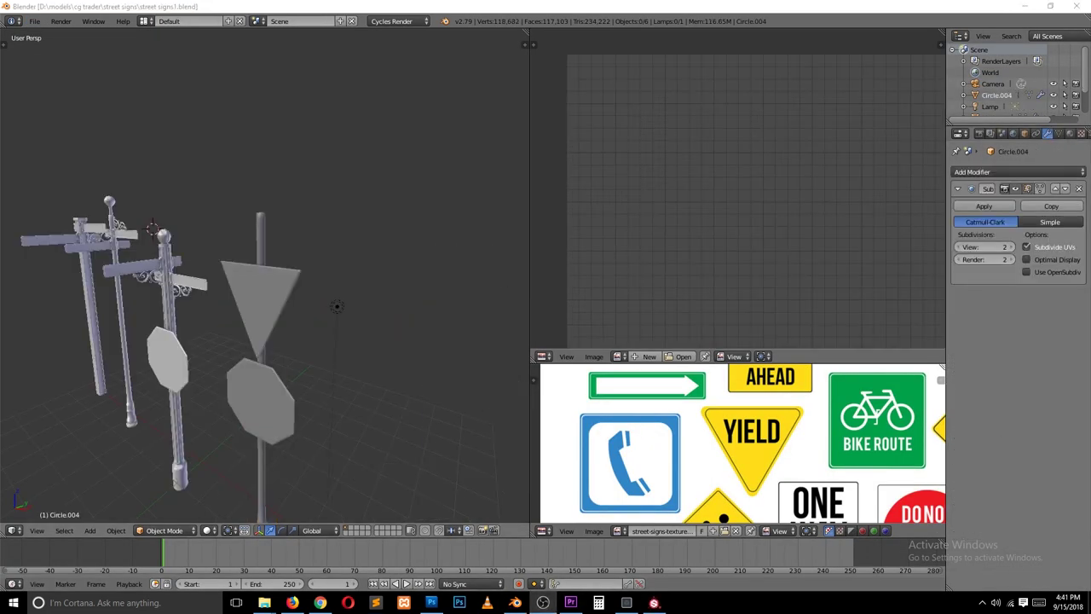
left_click(543, 357)
left_click(563, 344)
Align the camera to a view of the post and turn the left area into a Node Editor.
middle_click_drag(648, 275, 651, 232)
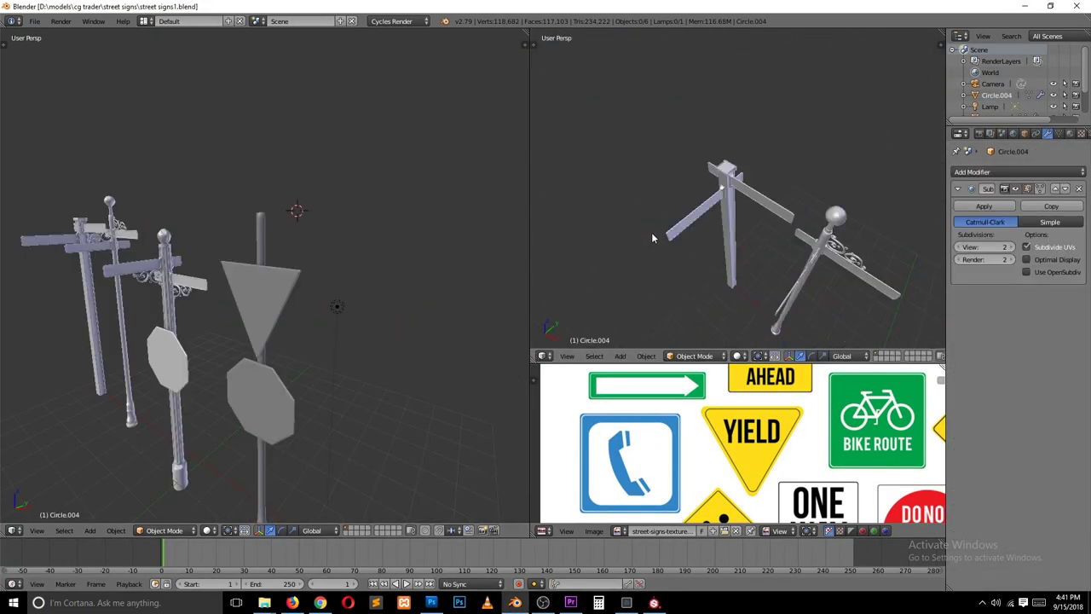
scroll(652, 232, "up", 4)
key("ctrl+alt+KP_0")
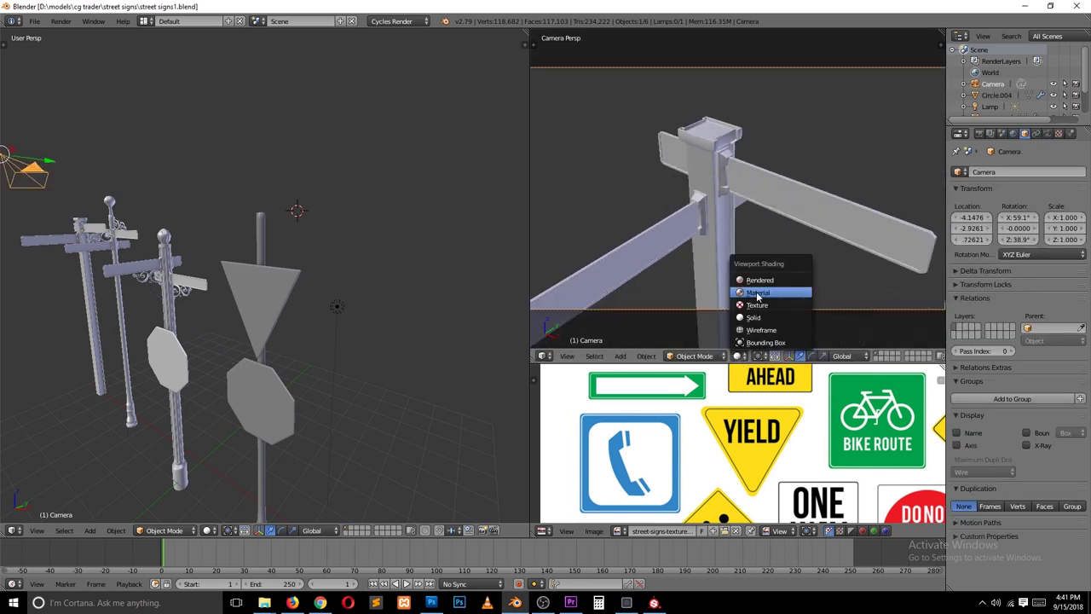
left_click(757, 295)
left_click_drag(530, 256, 573, 255)
left_click_drag(572, 523, 298, 426)
left_click(12, 531)
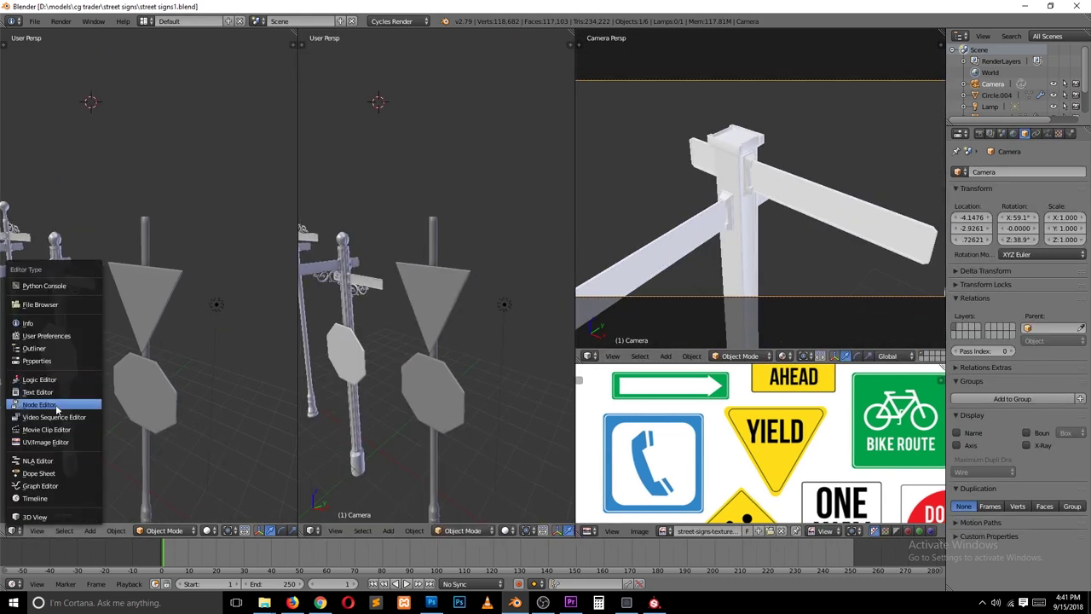
left_click(40, 404)
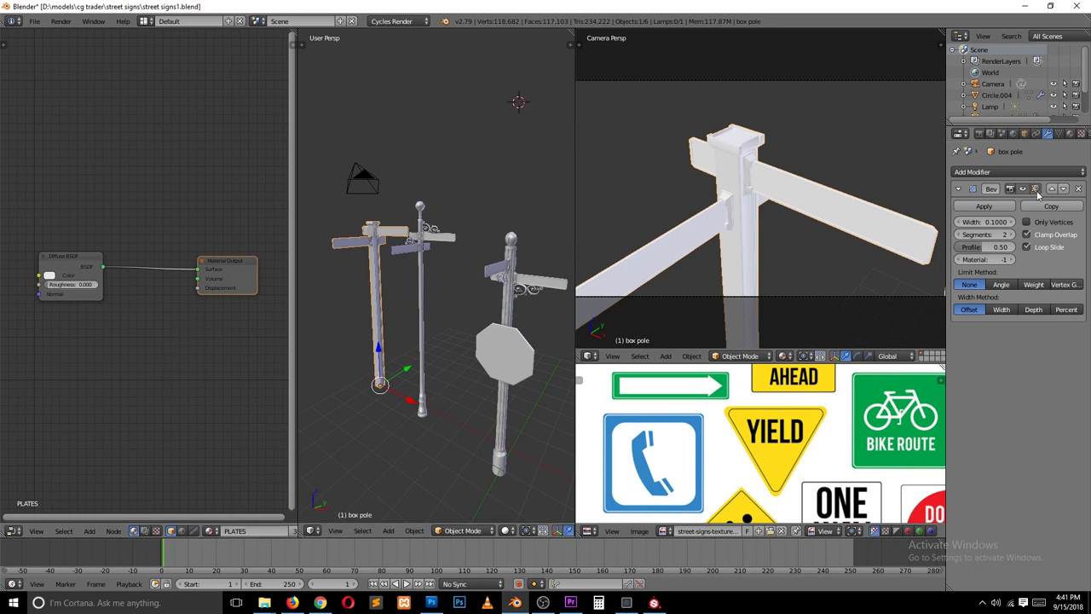
Add a Principled BSDF and an Image Texture node with a loaded image to the POLE material.
left_click(1070, 133)
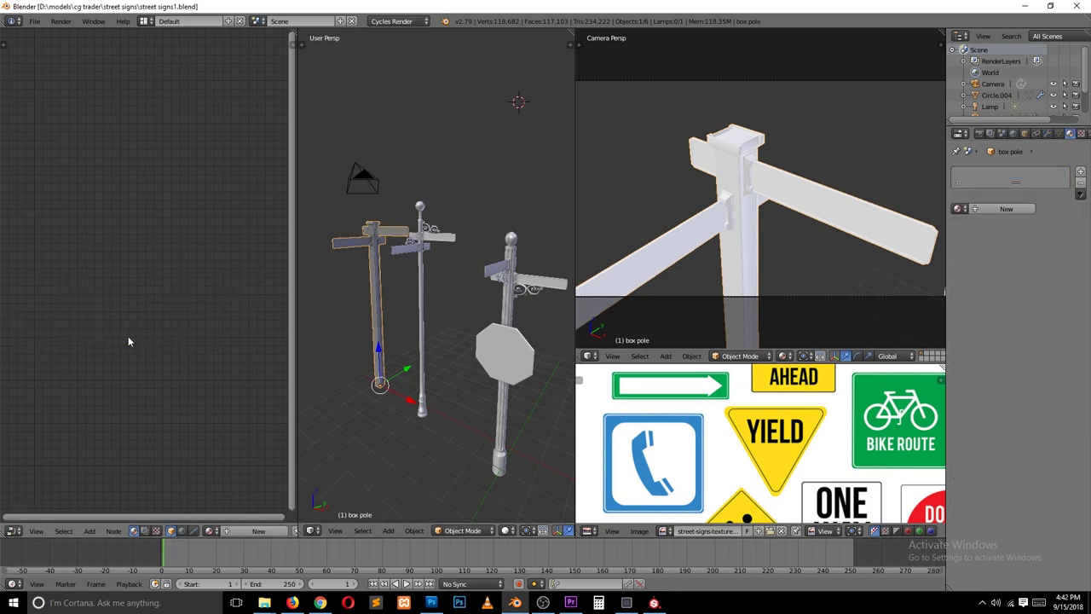
key("shift+a")
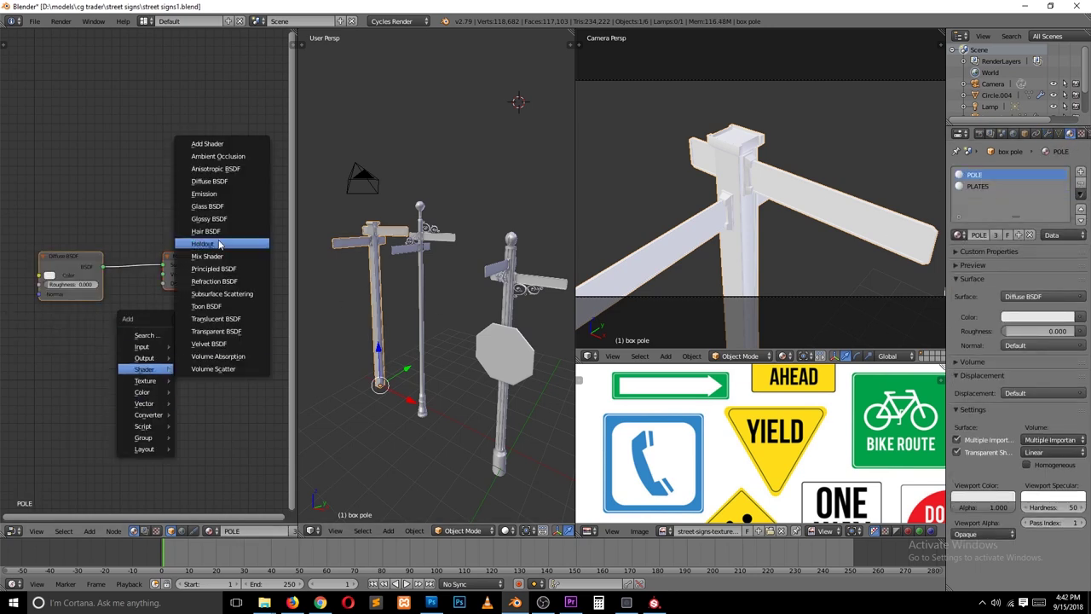
left_click(220, 271)
left_click(209, 290)
key("shift+a")
left_click(128, 300)
left_click(76, 252)
double_click(173, 92)
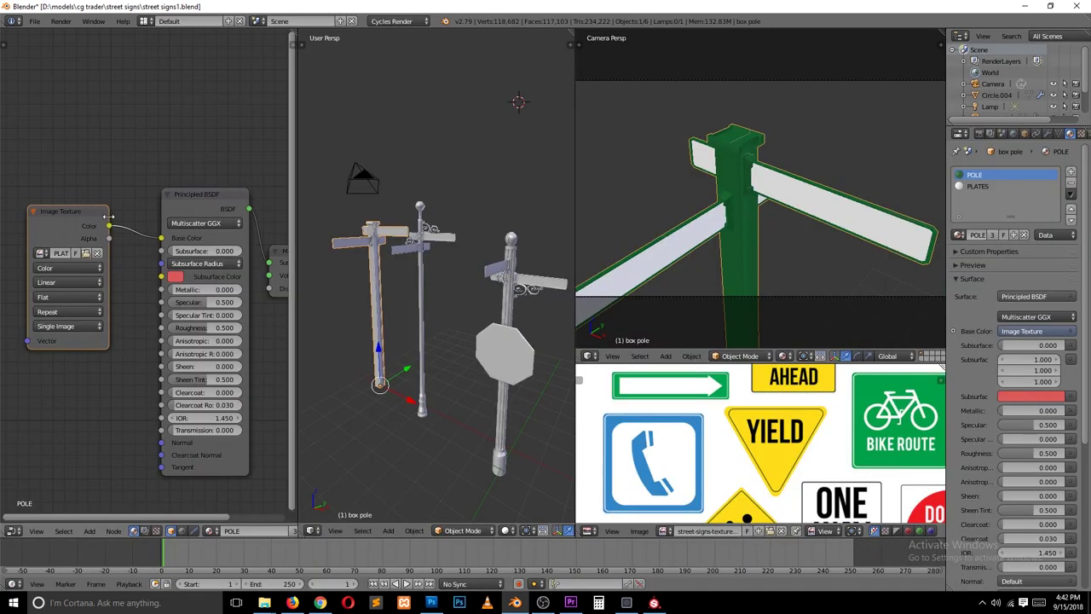
Preview the camera view rendered, then duplicate the Image Texture node for another map.
left_click(782, 355)
left_click(802, 266)
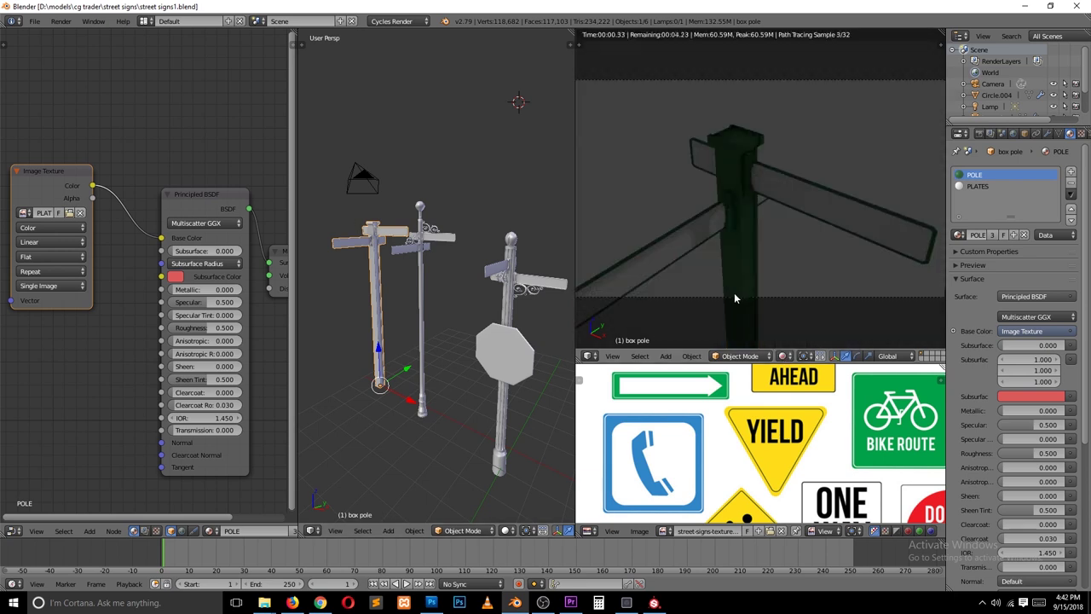
key("shift+z")
key("shift+d")
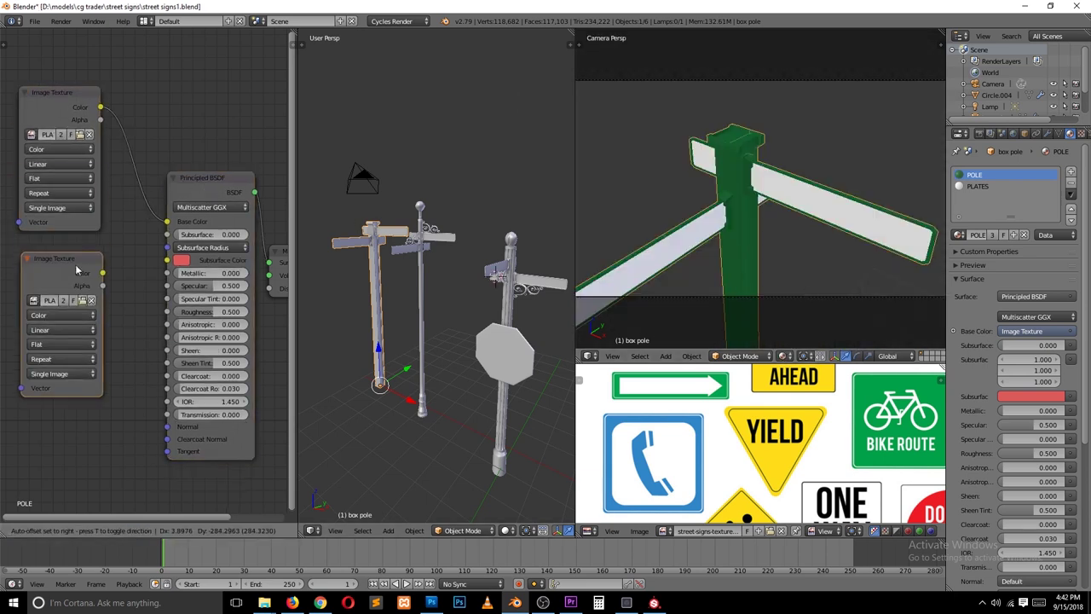
scroll(161, 164, "down", 3)
left_click(148, 388)
scroll(134, 216, "up", 2)
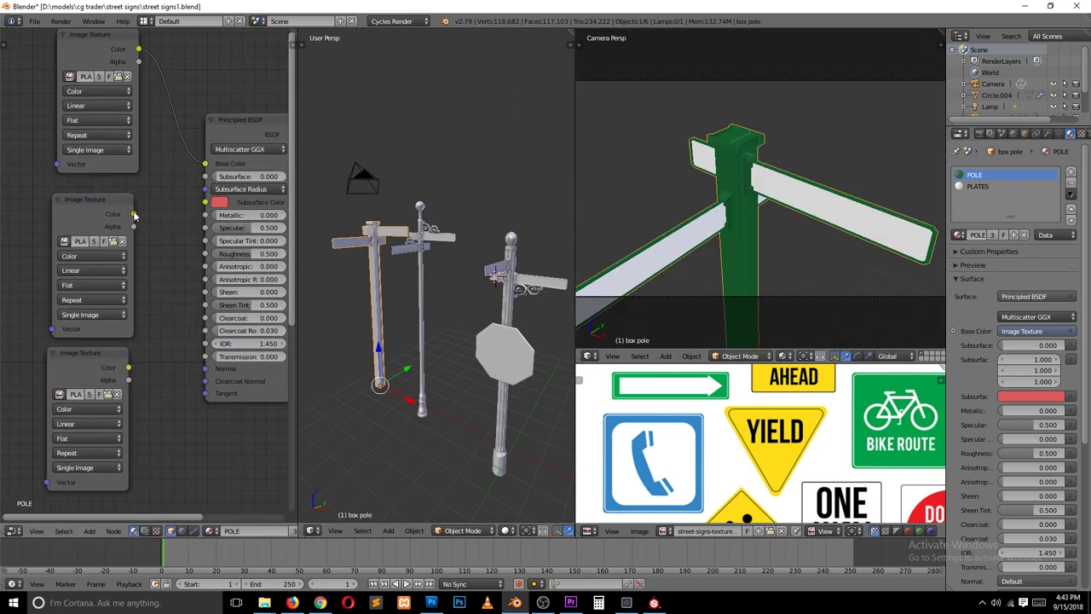
scroll(172, 416, "down", 1)
key("g")
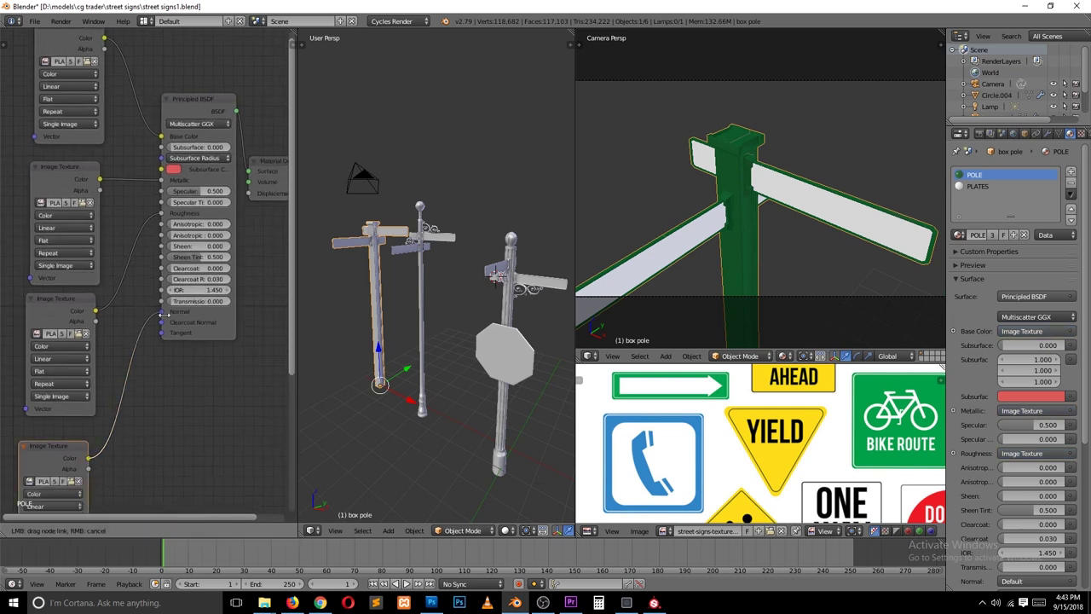
Feed the Normal input through a Normal Map node using a POLE_Normal.png texture.
left_click_drag(162, 315, 162, 312)
key("shift+a")
left_click(217, 458)
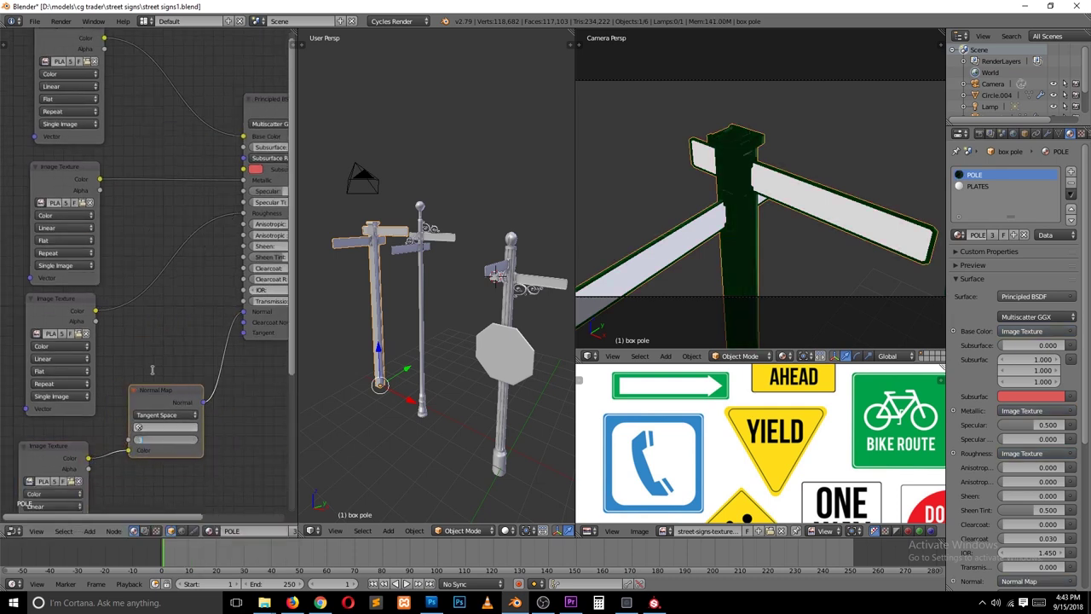
middle_click_drag(101, 174, 113, 316)
left_click(95, 346)
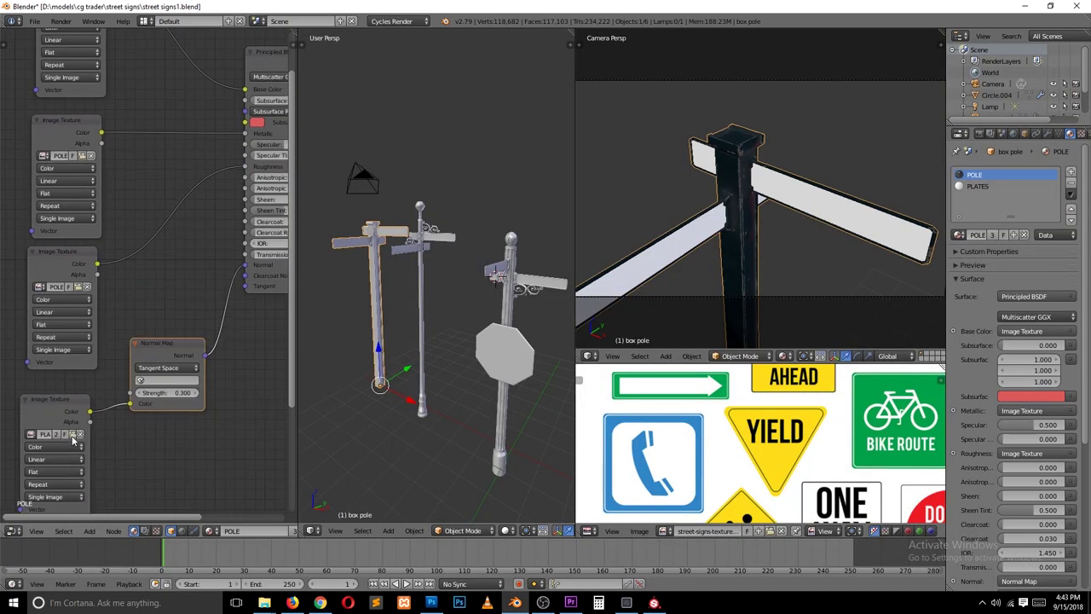
left_click(181, 214)
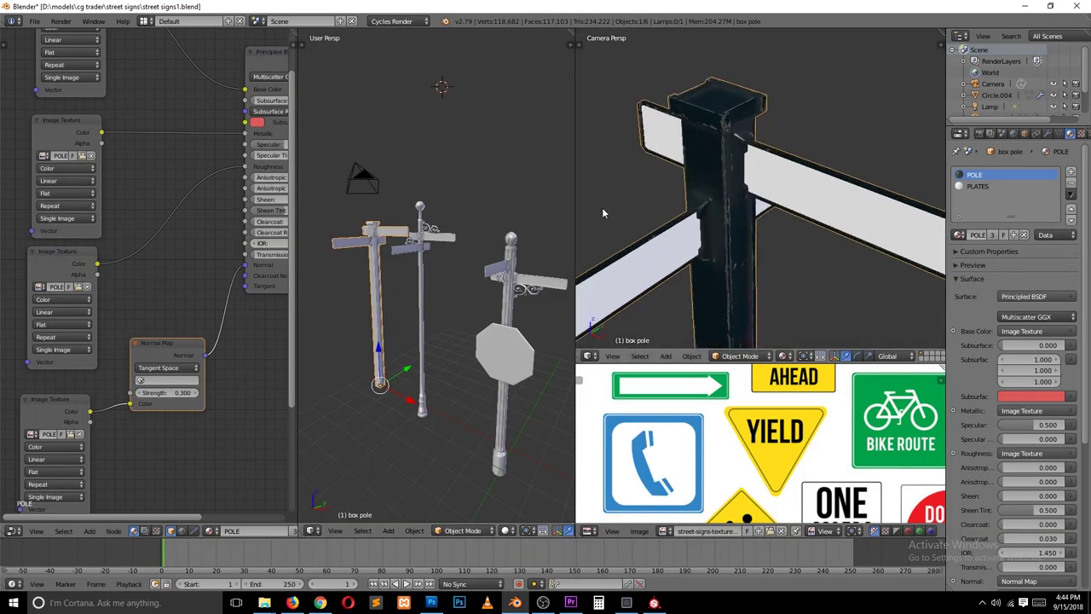
scroll(128, 255, "up", 2)
middle_click_drag(80, 261, 196, 232)
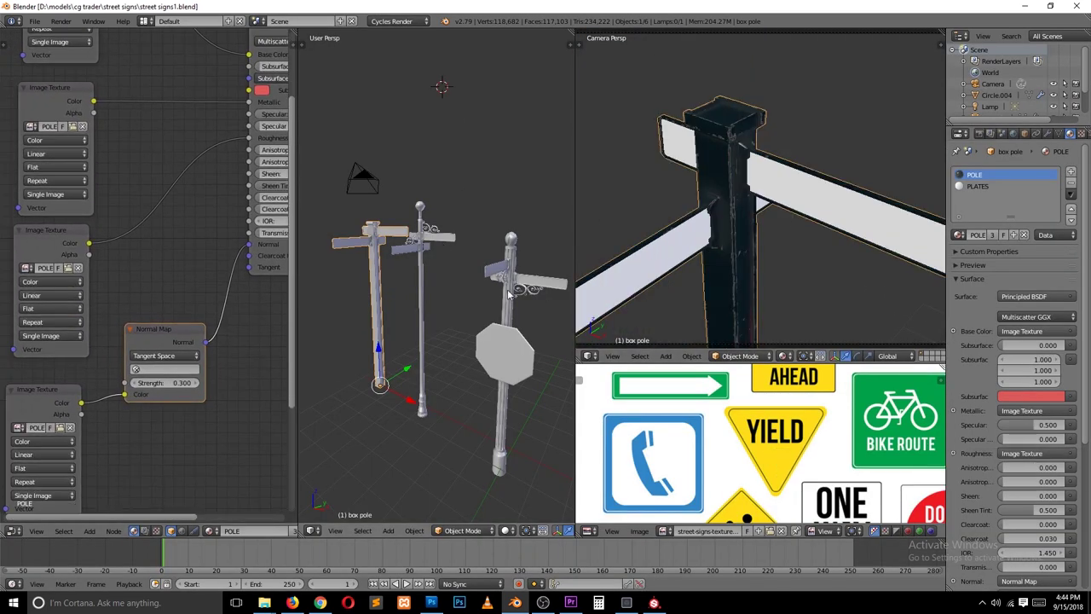
left_click(239, 359)
Multiply a POLE_Mixed_AO.png texture into Base Color with a MixRGB Multiply node.
middle_click_drag(128, 255, 162, 92)
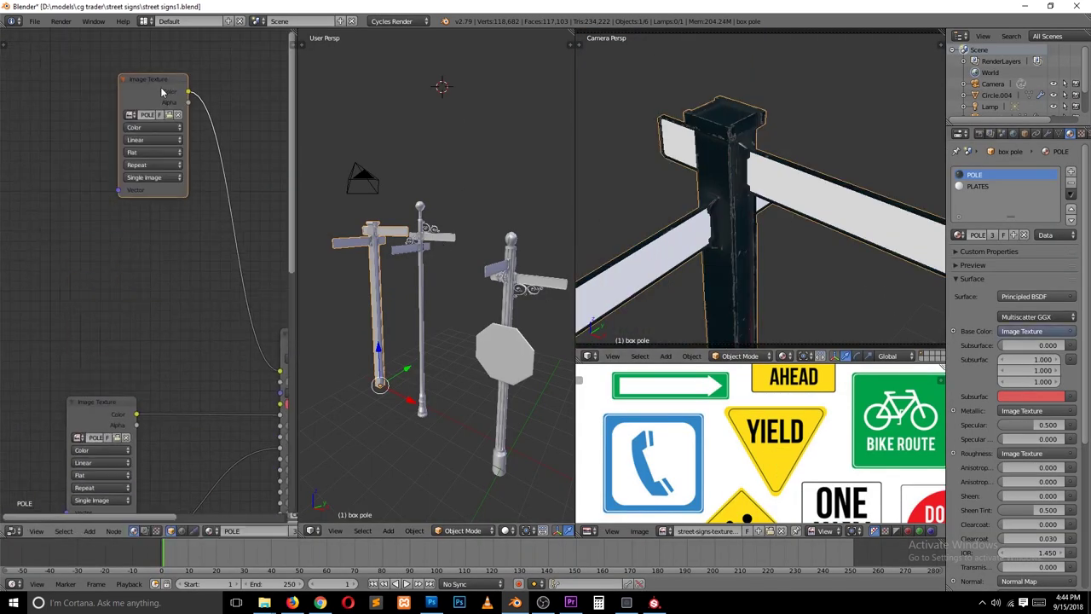
left_click(169, 292)
left_click(256, 281)
left_click(258, 281)
left_click(282, 265)
key("shift+a")
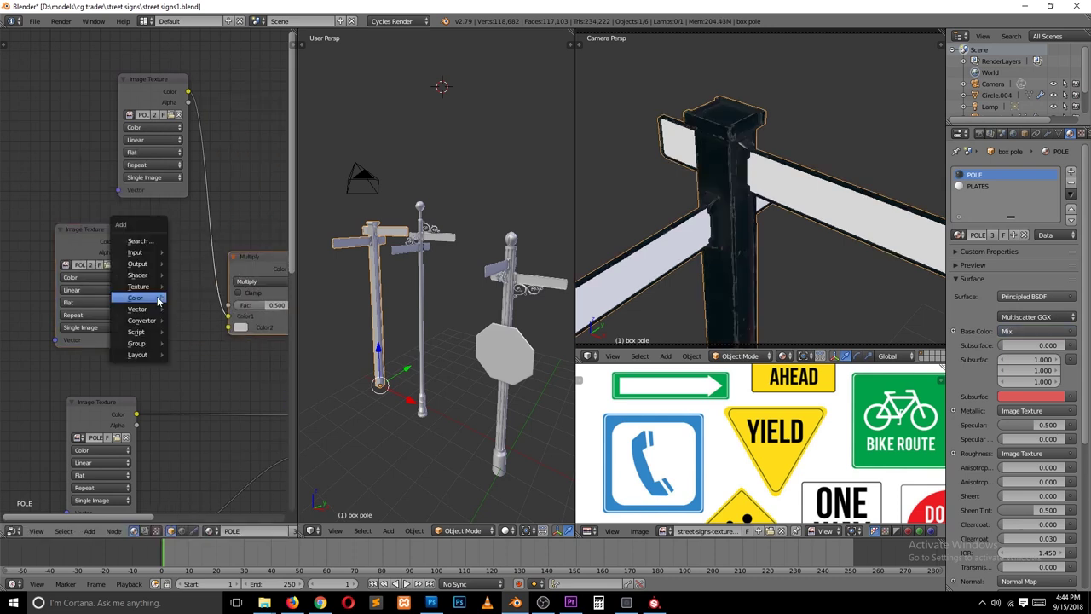
left_click(170, 115)
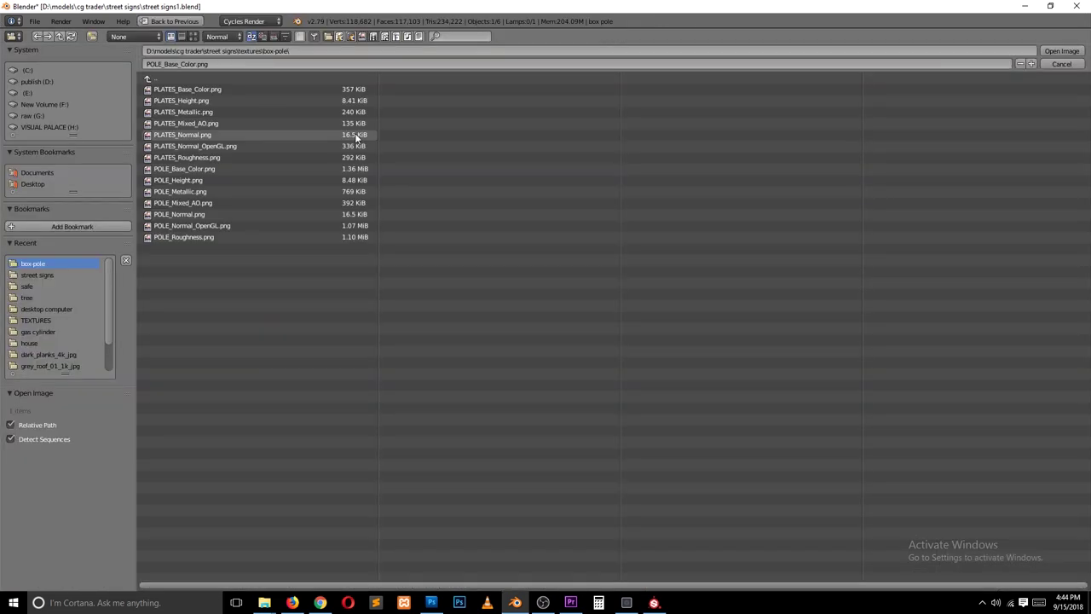
double_click(215, 203)
left_click_drag(158, 81, 77, 128)
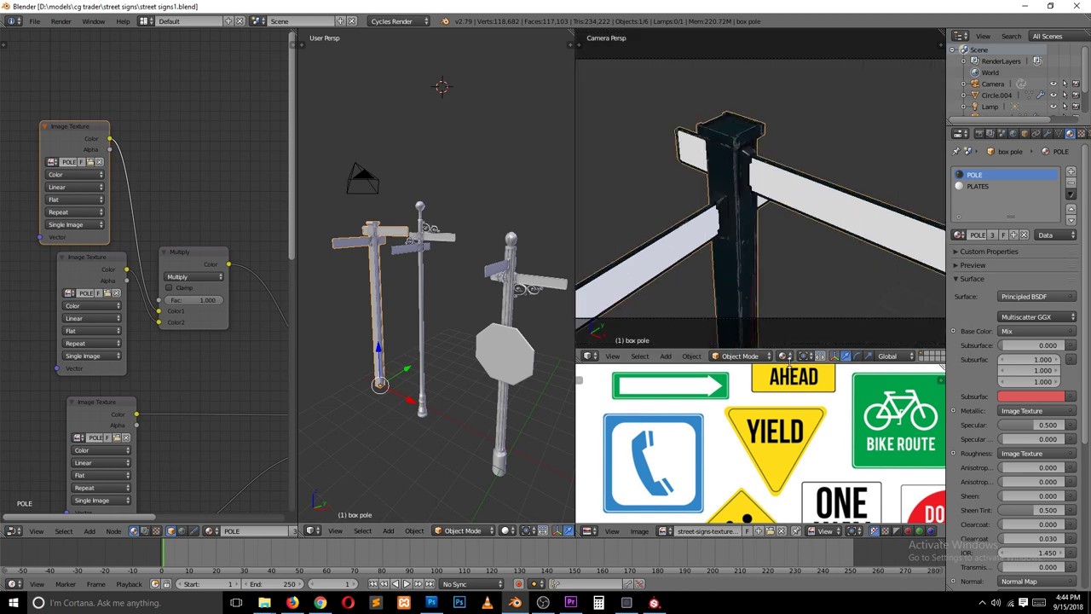
Light the World with the kiara_8_sunset_4k.hdr environment texture.
left_click(805, 281)
left_click(1013, 134)
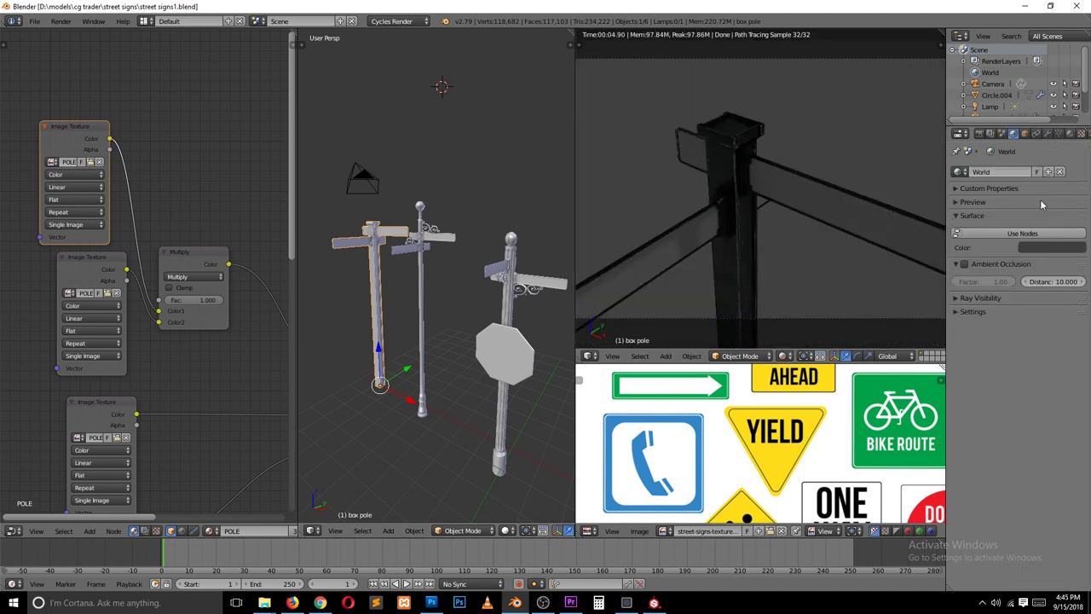
left_click(1077, 254)
left_click(36, 320)
left_click(170, 288)
double_click(171, 283)
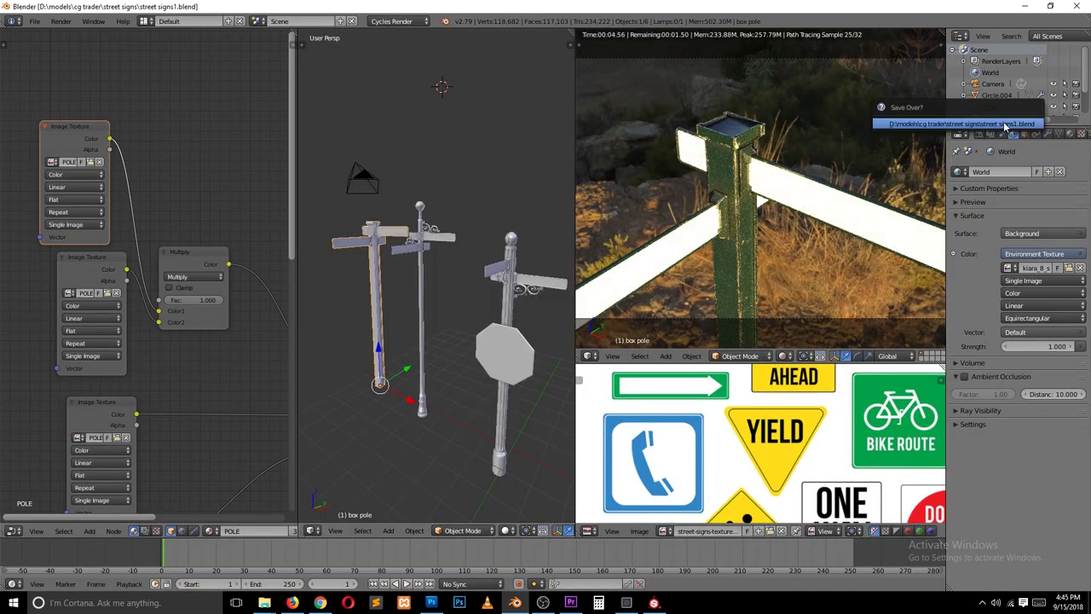
Set the colour management view transform to Film and select the PLATES material.
left_click(1002, 134)
left_click(990, 371)
left_click(968, 230)
left_click(1036, 351)
left_click(1023, 255)
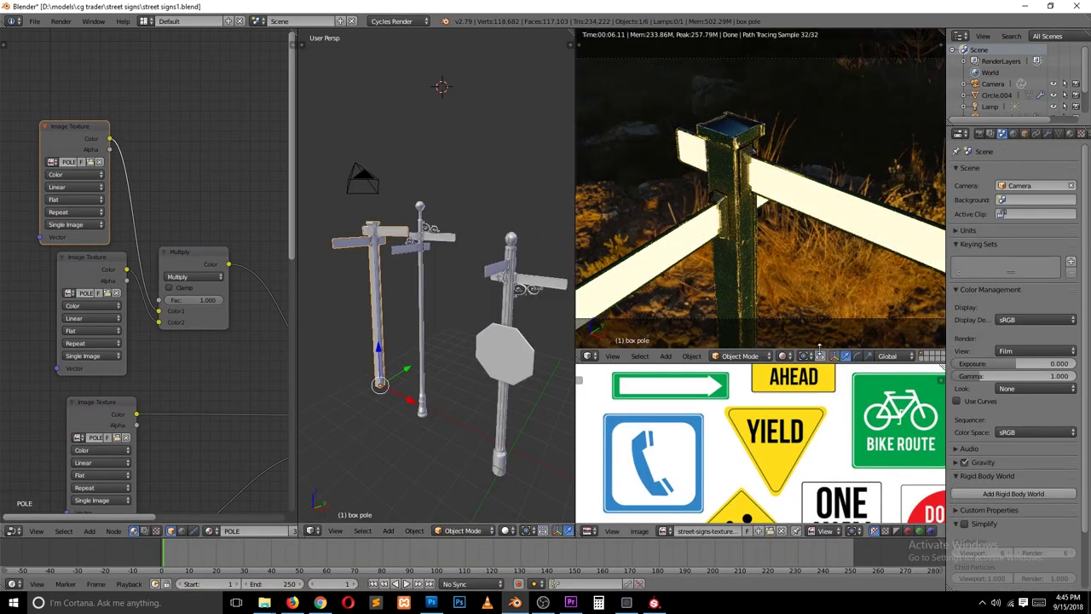
scroll(110, 105, "down", 3)
scroll(464, 162, "up", 3)
left_click(1070, 134)
left_click(976, 185)
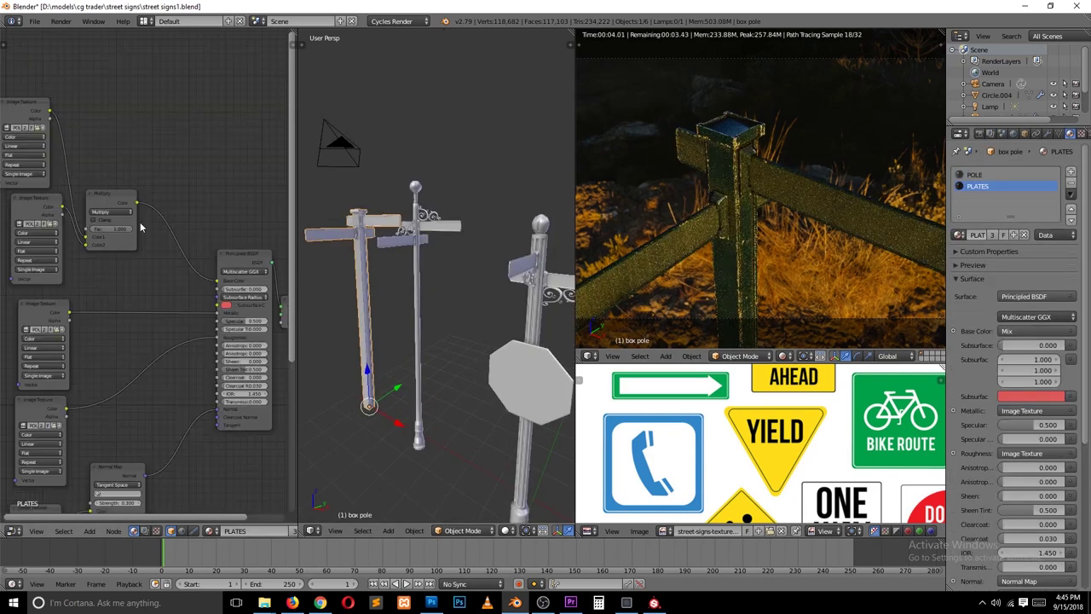
Load PLATES_Metallic.png and PLATES_Mixed_AO.png into the PLATES texture nodes and preview the render.
scroll(97, 195, "up", 2)
left_click(199, 106)
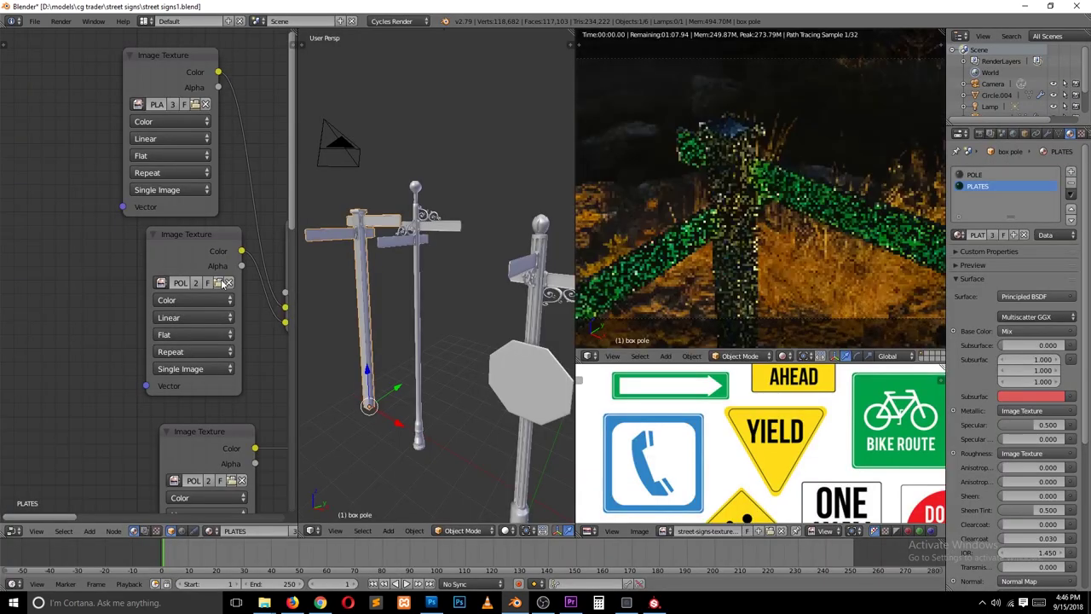
left_click(207, 112)
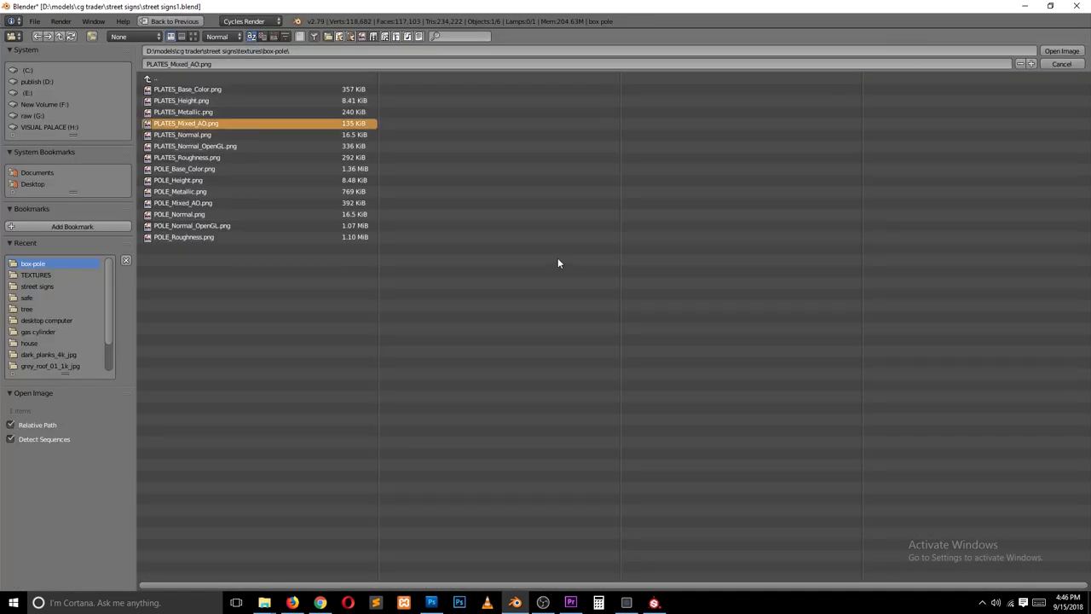
key("Return")
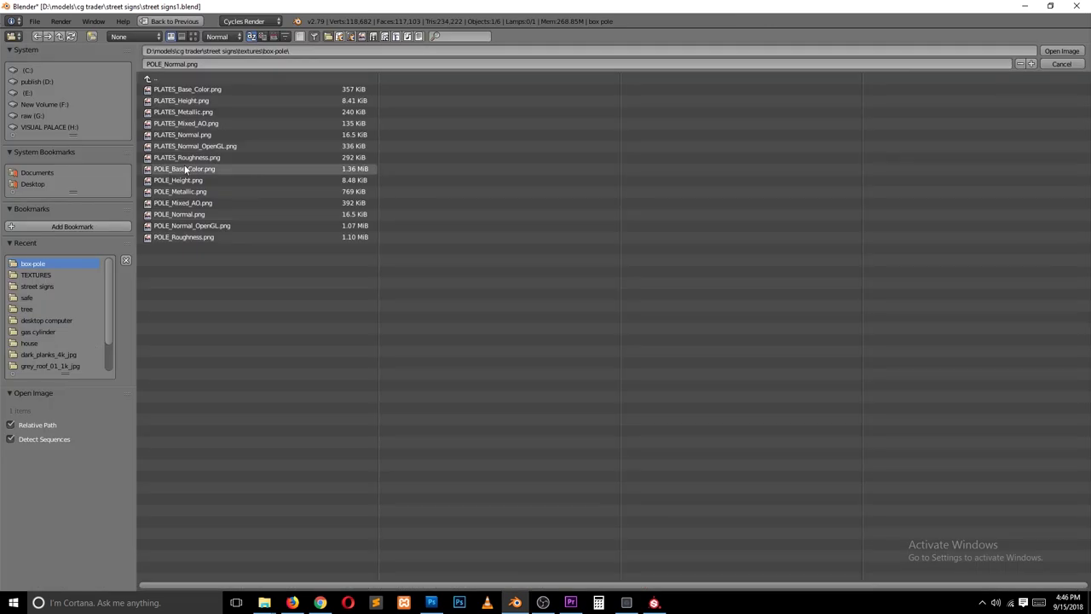
scroll(179, 221, "down", 3)
key("Home")
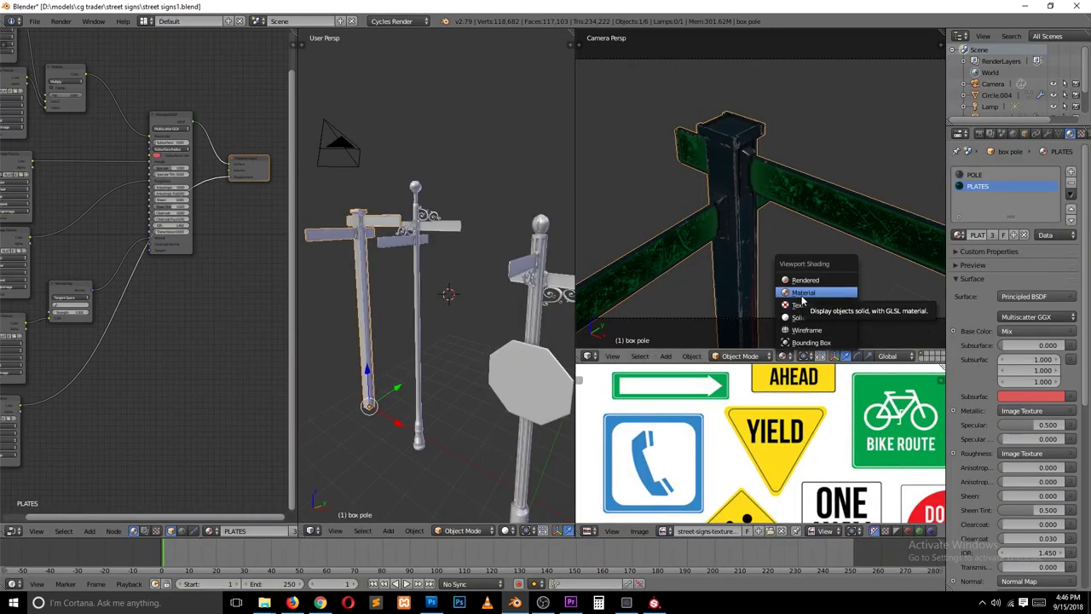
left_click(806, 281)
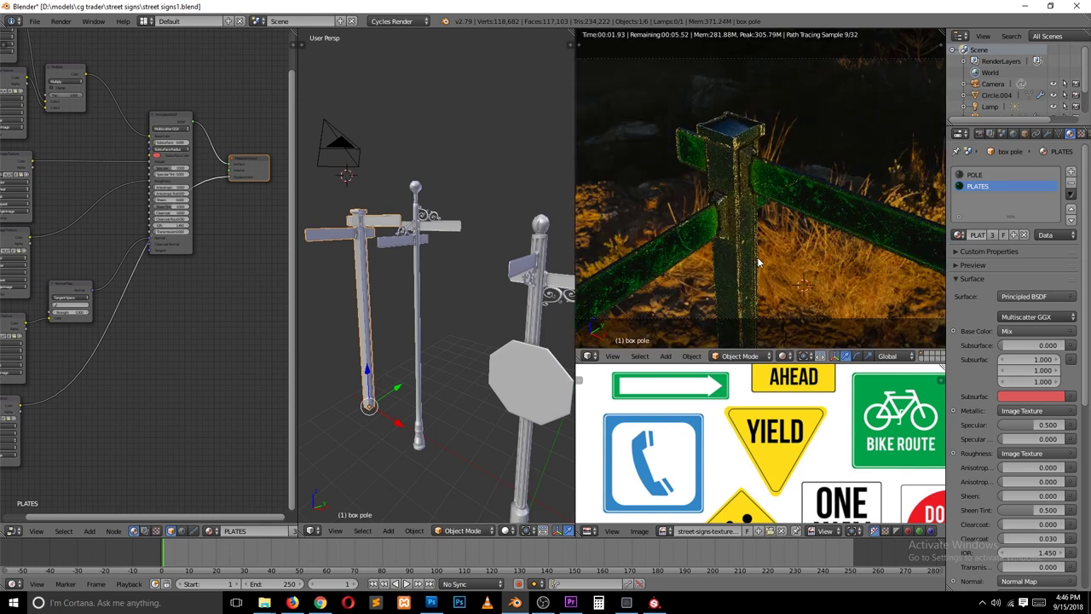
left_click(797, 318)
Select street sign 1 and load PLATES_Base_Color into its top texture node.
key("a")
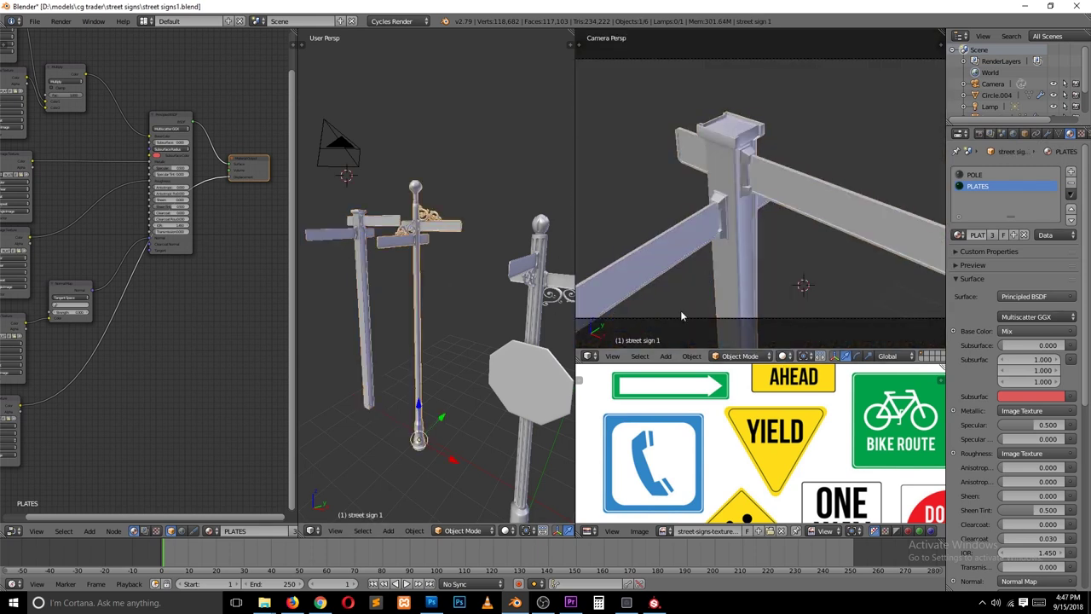
key("ctrl+alt+KP_0")
left_click(812, 282)
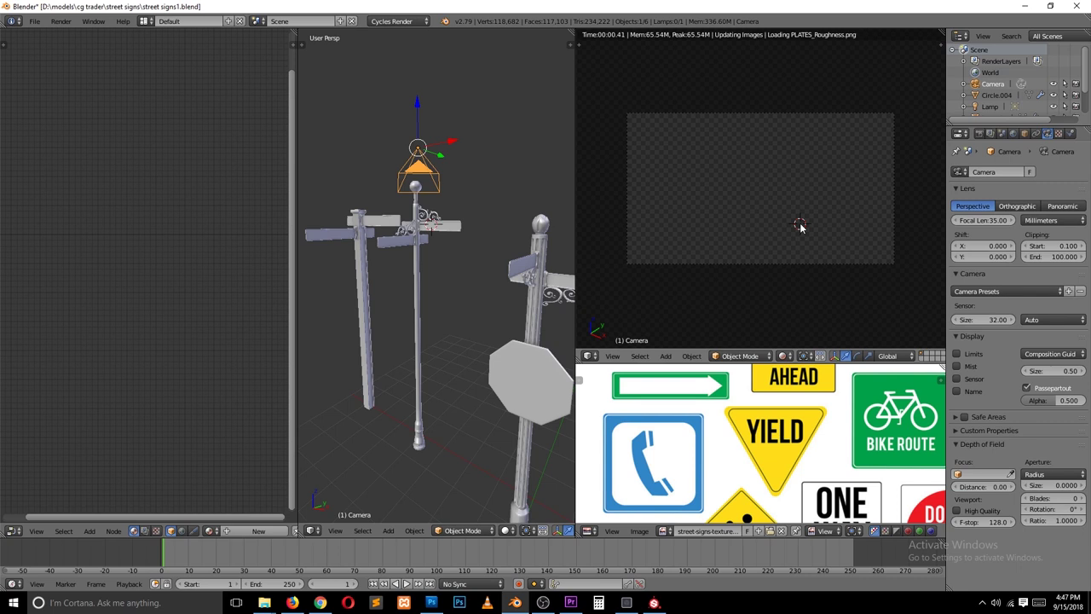
right_click(816, 224)
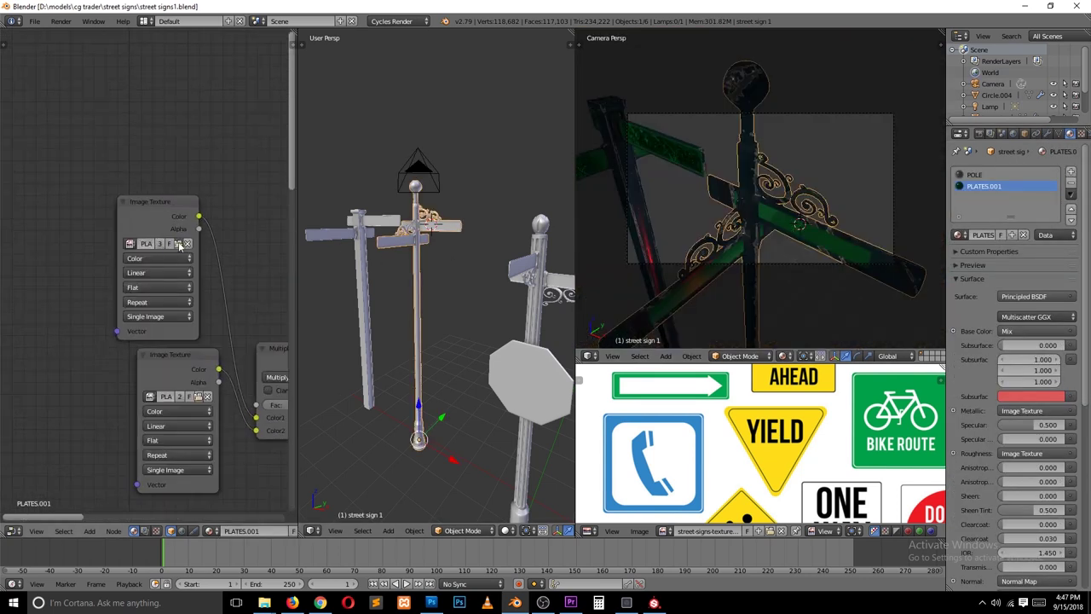
left_click(179, 245)
double_click(190, 89)
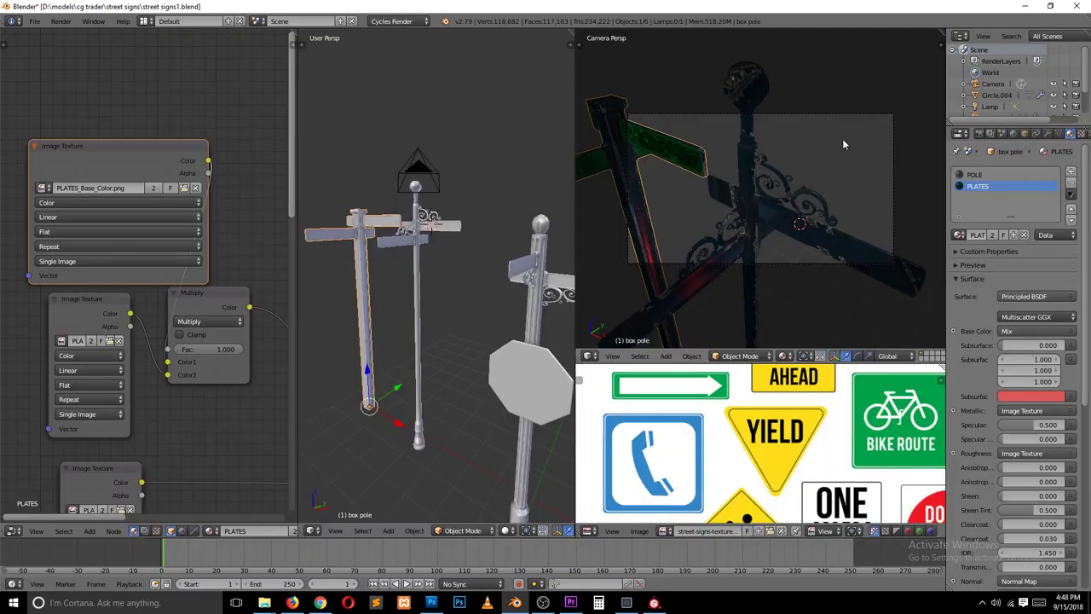
Rearrange the texture nodes and load PLATES maps into the second and third nodes.
right_click(417, 324)
left_click_drag(177, 248, 197, 251)
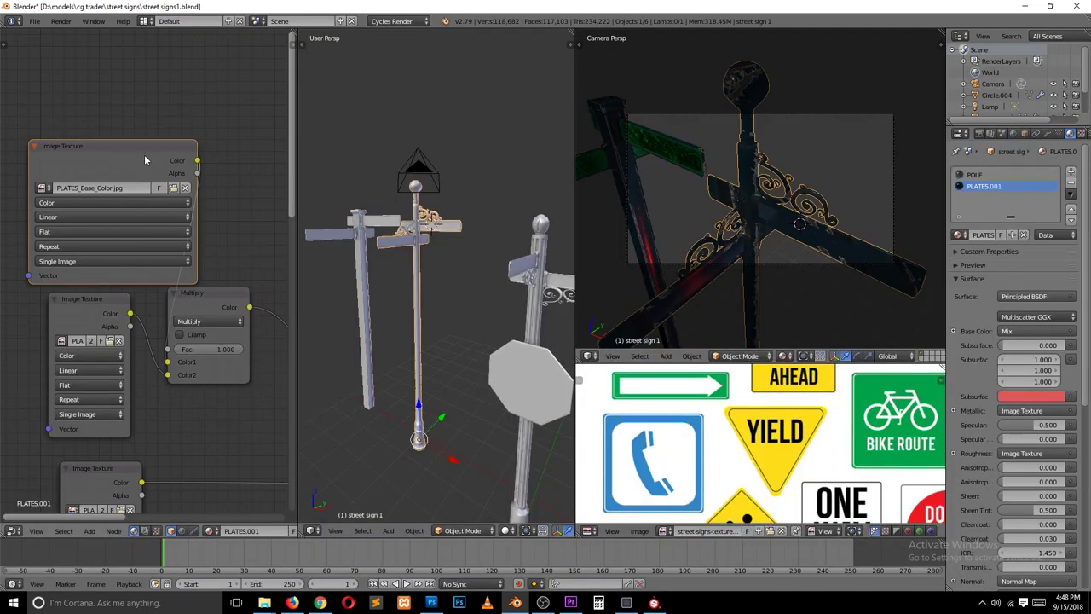
left_click_drag(144, 161, 122, 130)
left_click_drag(111, 339, 92, 335)
left_click(92, 336)
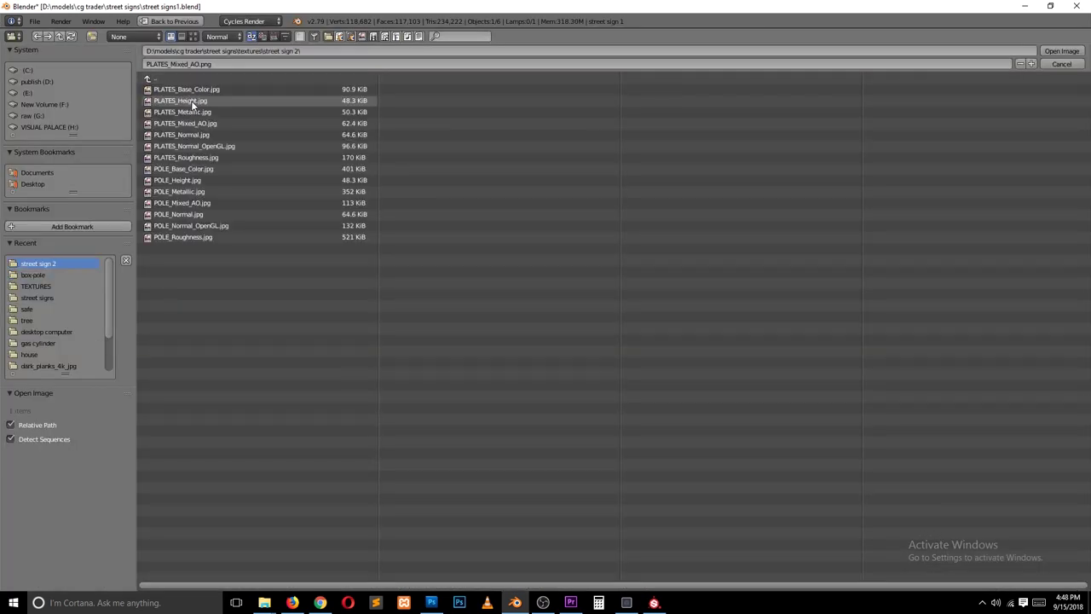
double_click(185, 114)
middle_click_drag(124, 513, 132, 364)
left_click(129, 362)
double_click(195, 120)
Load three more PLATES maps, one from the street sign 2 textures folder.
left_click(231, 75)
double_click(191, 112)
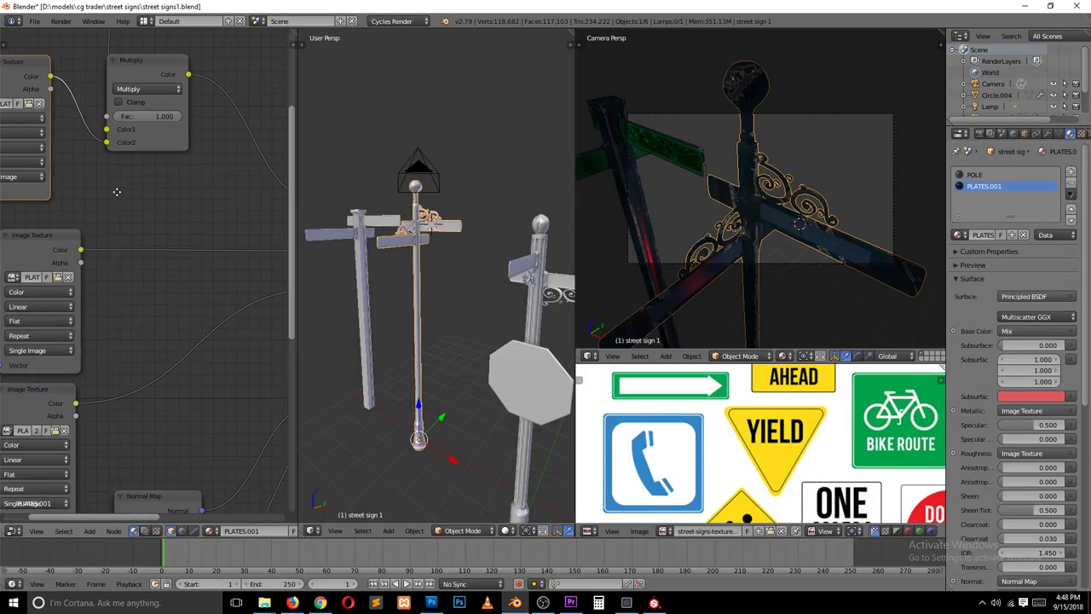
left_click(129, 177)
double_click(197, 87)
left_click(129, 177)
double_click(216, 126)
left_click(172, 232)
left_click(235, 79)
left_click(196, 99)
double_click(192, 157)
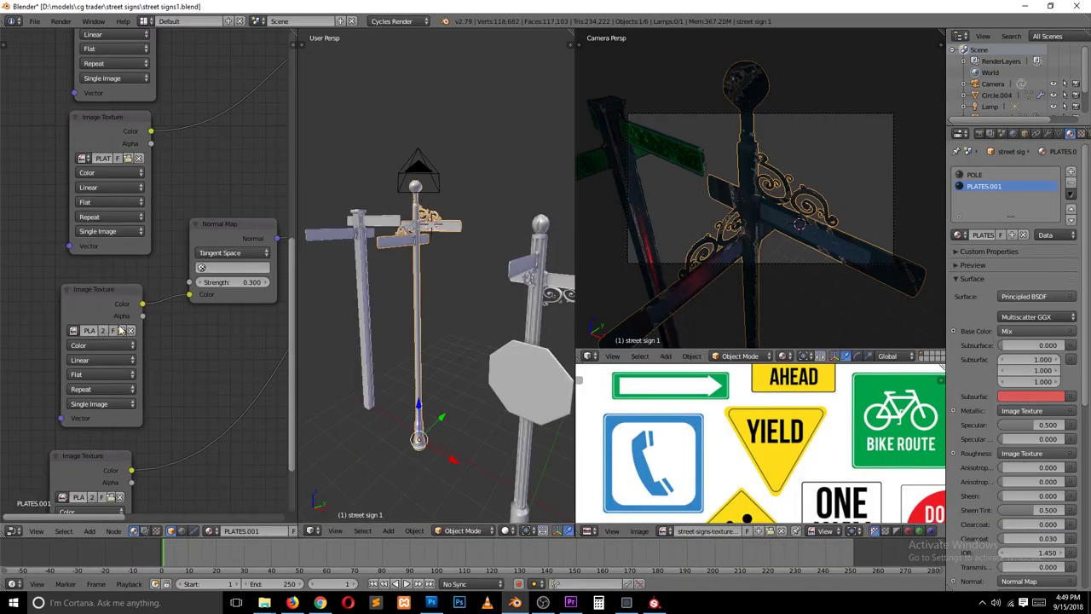
Fill the remaining bottom texture nodes with PLATES maps, including PLATES_Roughness.png.
left_click(121, 330)
left_click(186, 92)
double_click(196, 136)
middle_click_drag(191, 417, 165, 313)
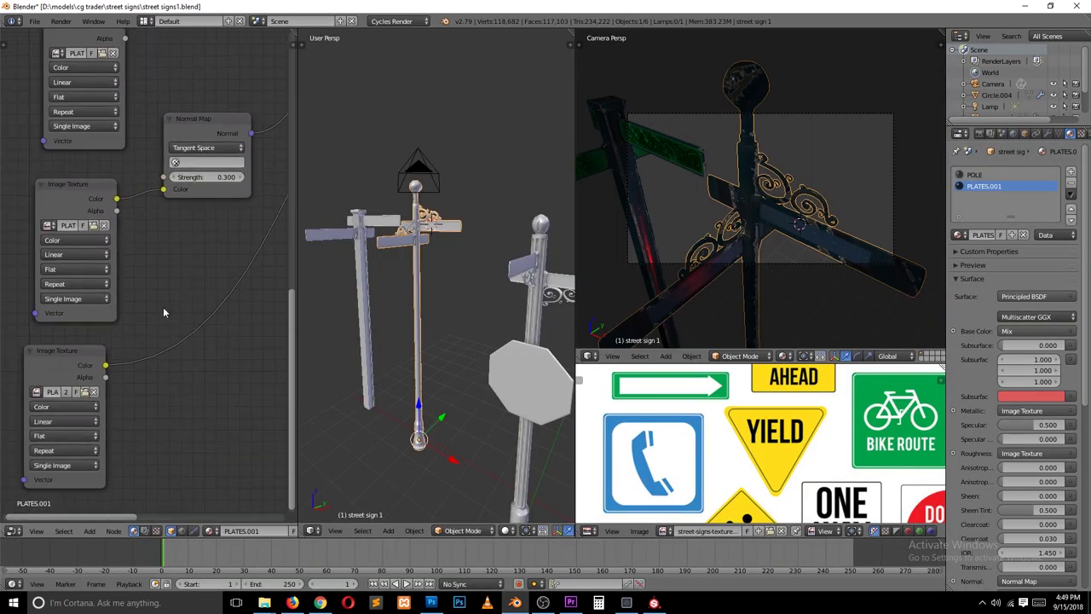
left_click(87, 387)
double_click(209, 159)
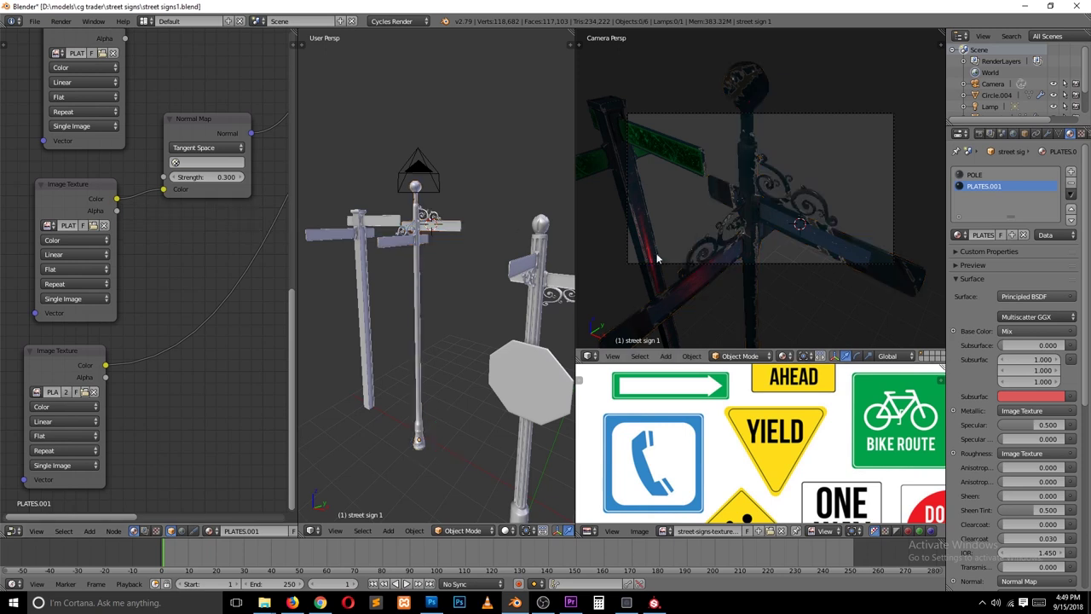
key("a")
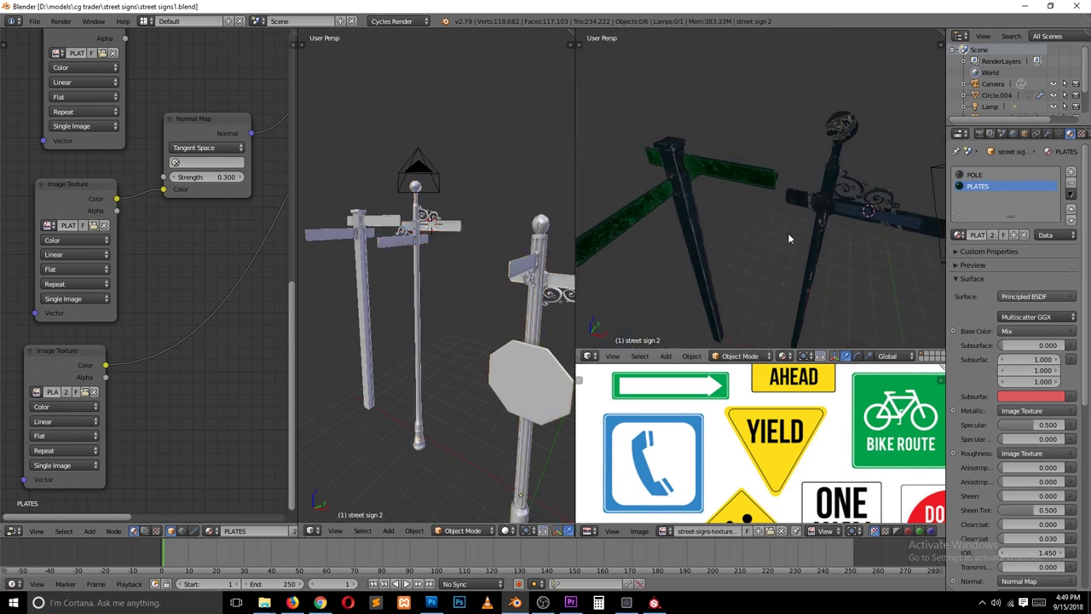
Load POLE and PLATES textures into the top POLE.001 texture nodes and save the file.
middle_click_drag(213, 298, 213, 358)
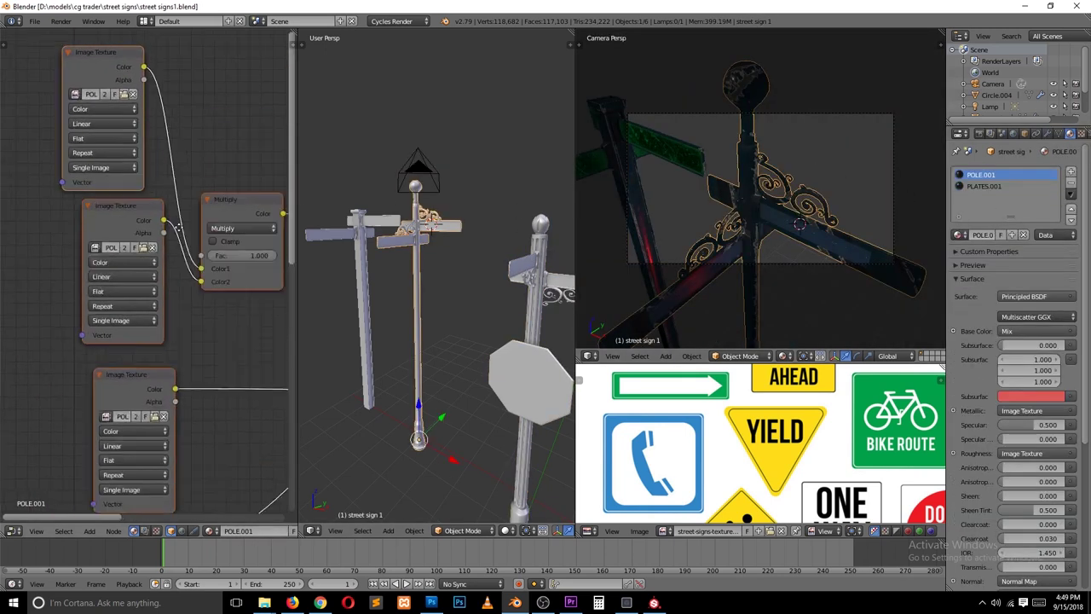
left_click(186, 215)
double_click(232, 169)
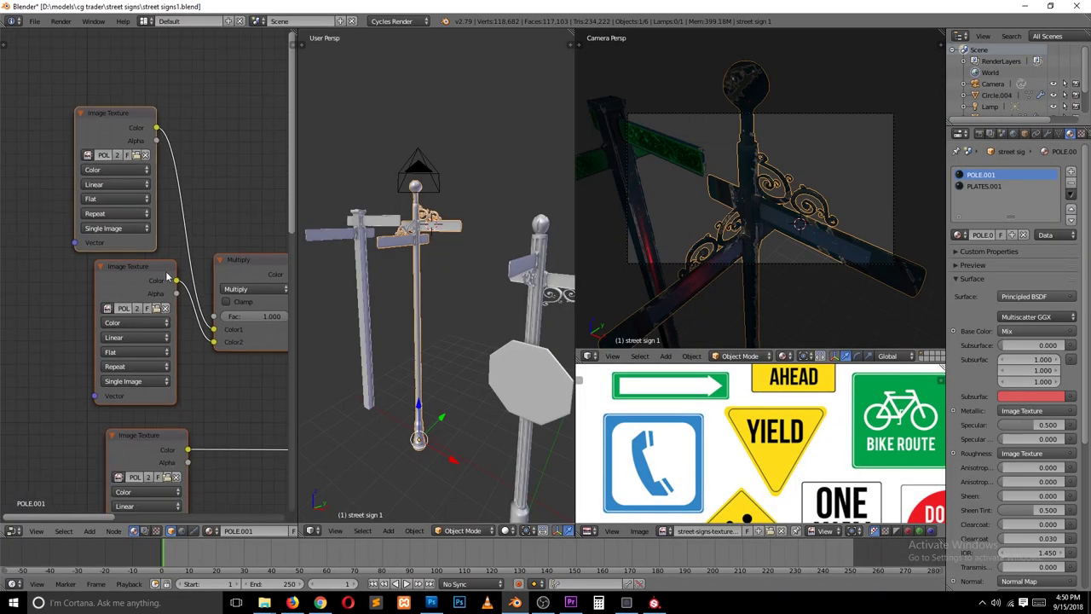
left_click(136, 155)
double_click(188, 98)
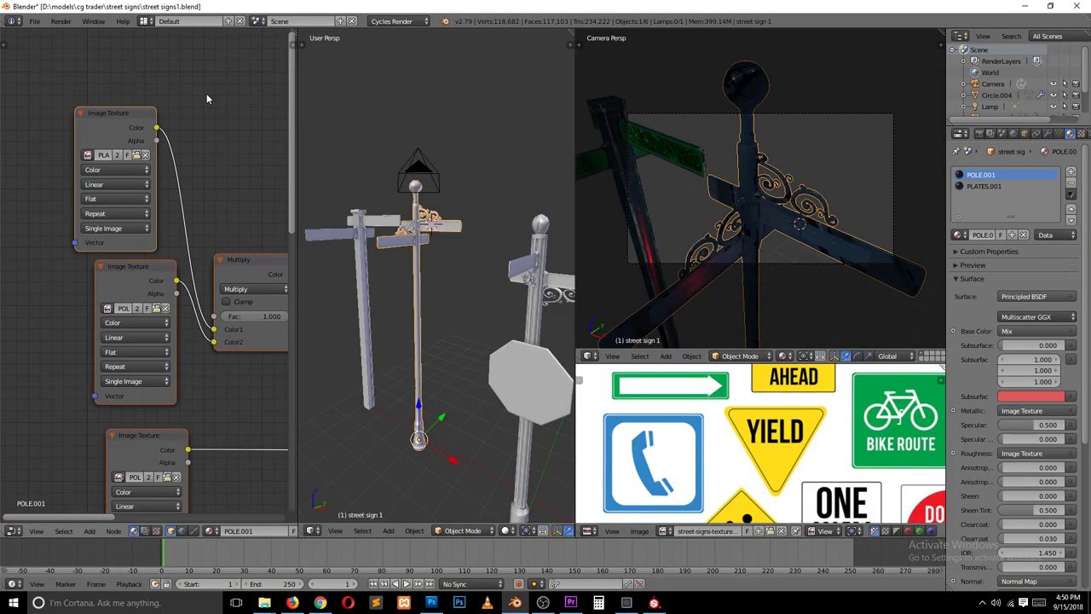
double_click(198, 157)
middle_click_drag(174, 395, 116, 254)
key("ctrl+s")
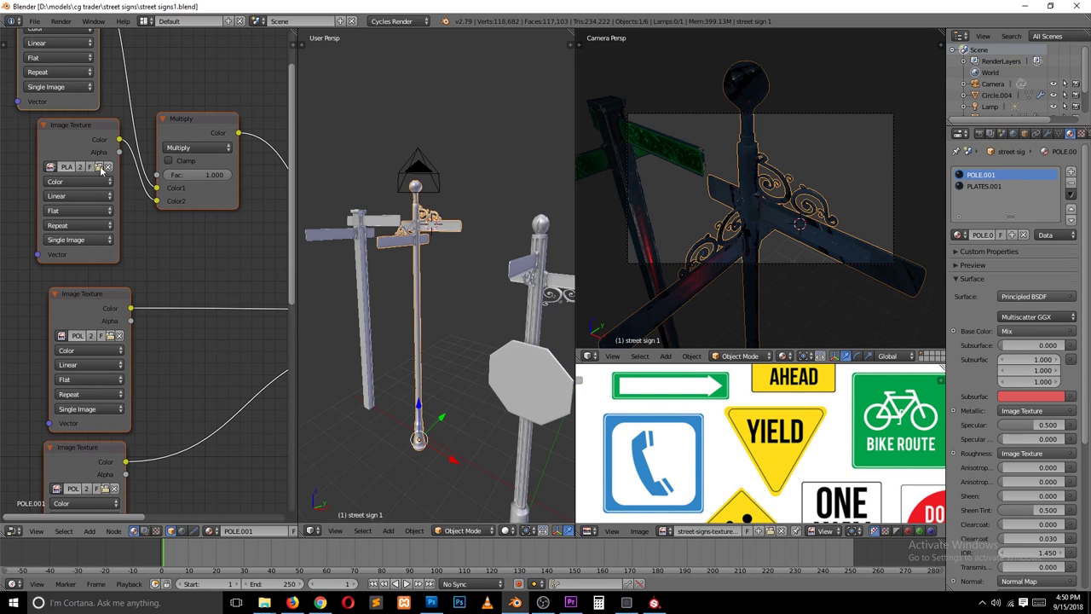
Load the middle, metallic and PLATES_Base_Color.jpg textures for street sign 2's plates.
left_click(101, 168)
double_click(193, 92)
double_click(211, 118)
left_click_drag(106, 303, 105, 288)
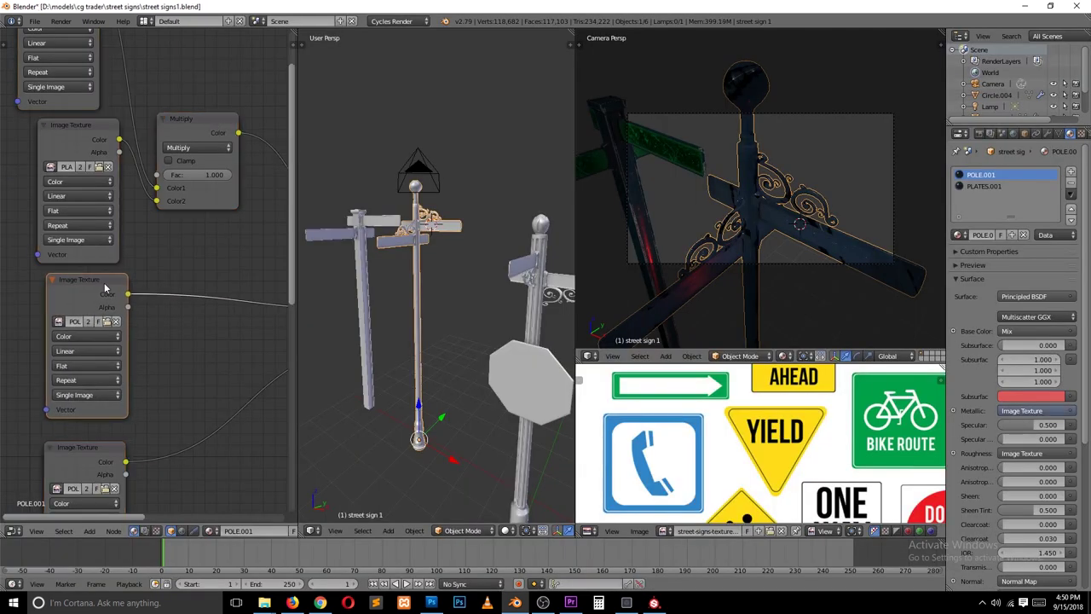
left_click(108, 320)
double_click(206, 116)
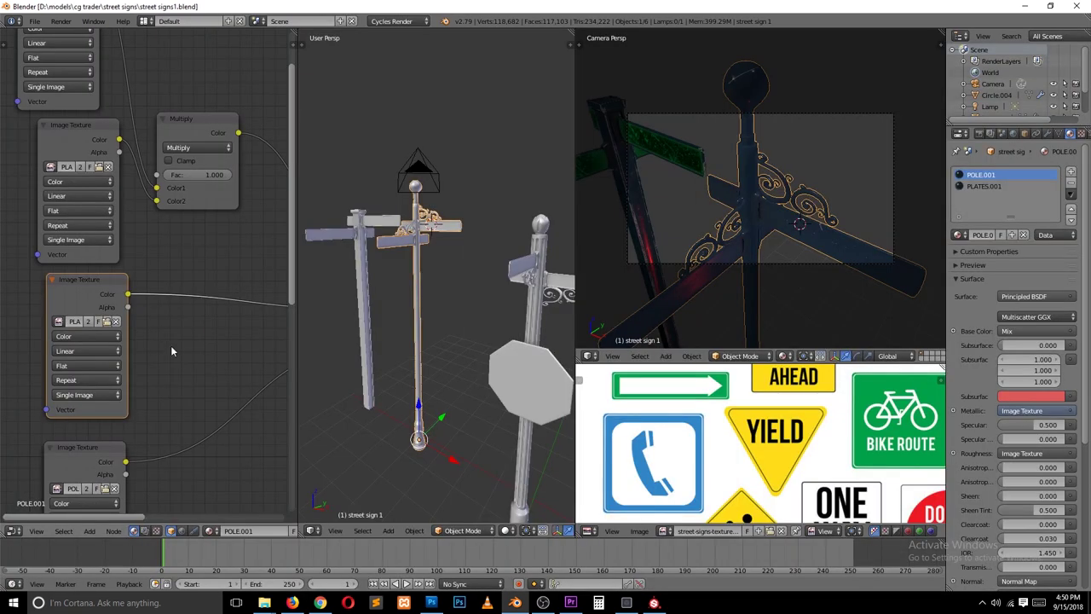
scroll(684, 188, "up", 5)
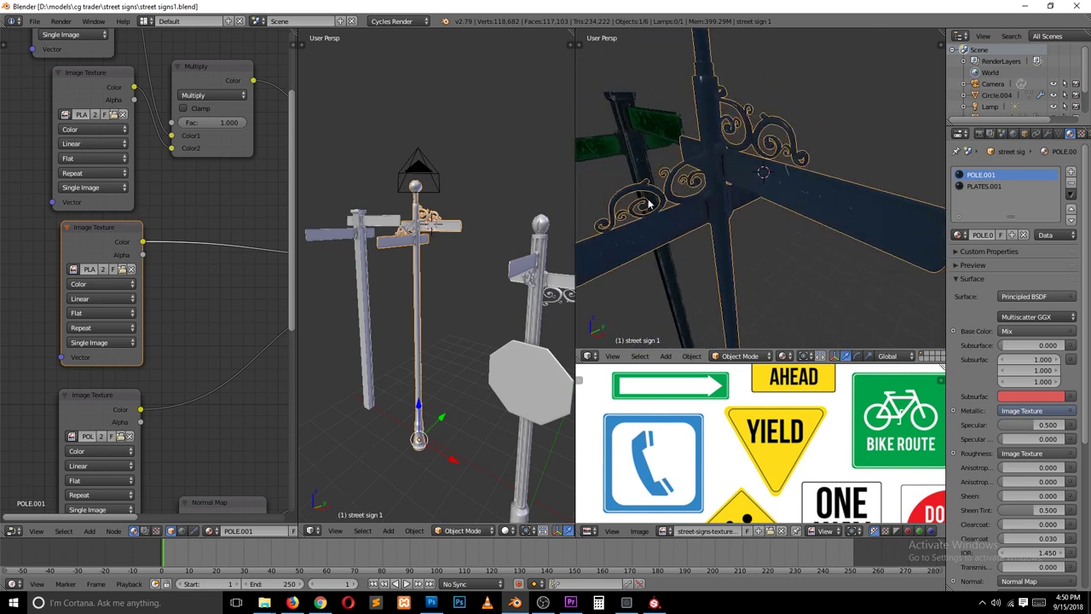
left_click(100, 309)
left_click(1060, 65)
left_click(100, 309)
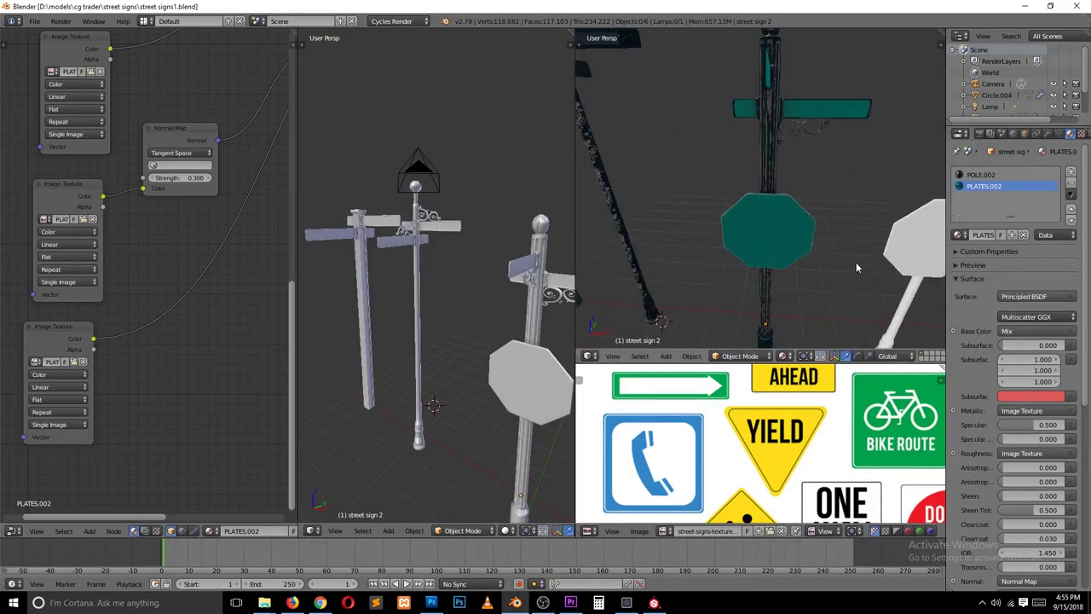
mouse_move(724, 213)
middle_mouse_down()
mouse_move(755, 270)
mouse_move(672, 178)
middle_mouse_up()
Give Circle.004 a copy of the POLE material and load its first DefaultMaterial texture.
right_click(672, 178)
key("g")
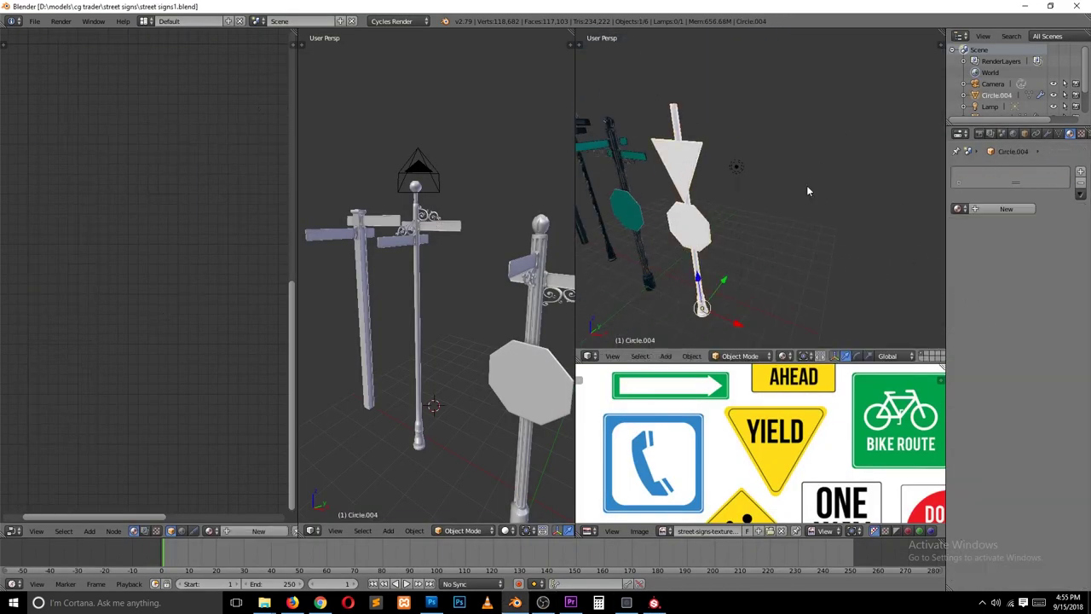
left_click(976, 210)
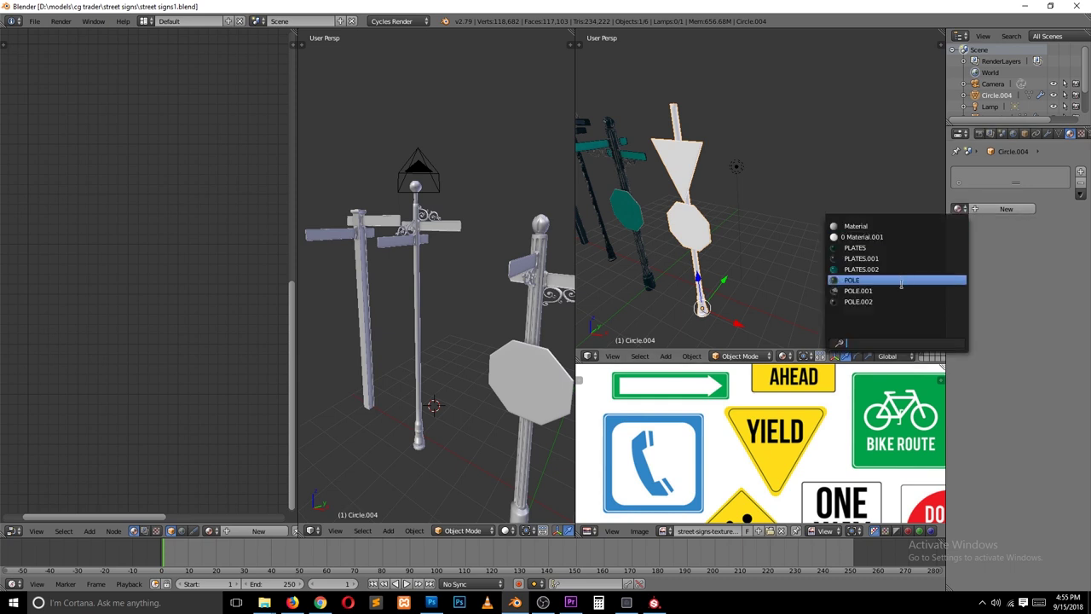
left_click(904, 278)
left_click(77, 165)
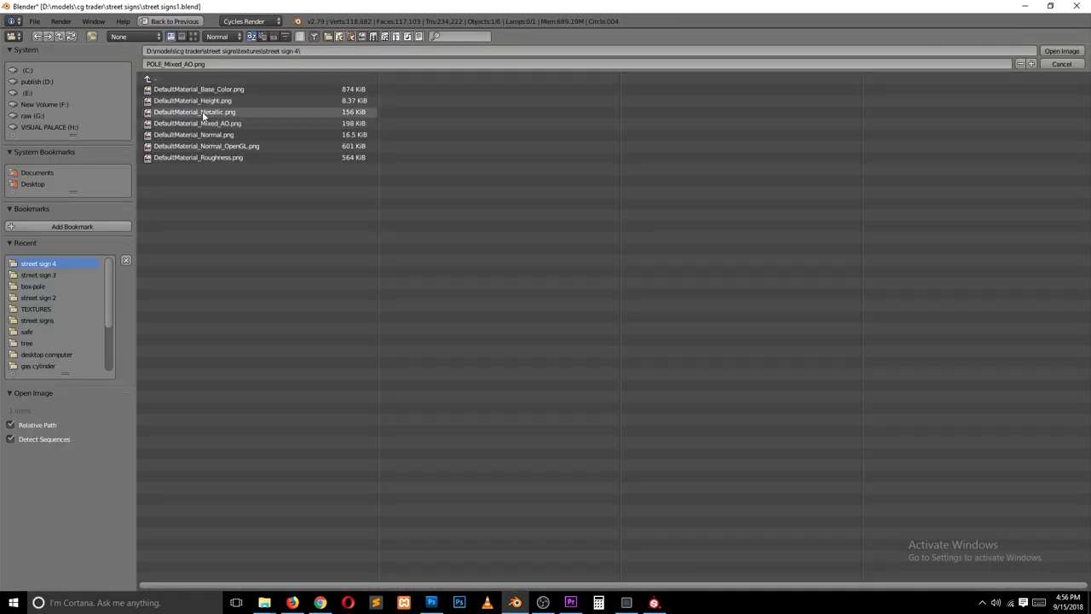
double_click(203, 116)
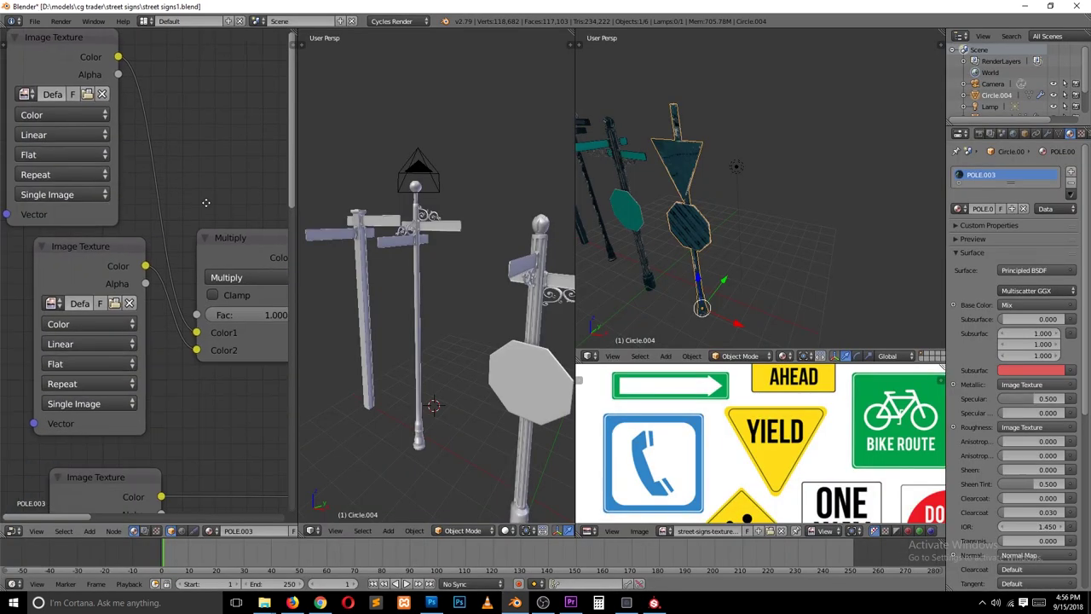
Load the remaining DefaultMaterial textures from the street sign 4 folder into the lower nodes.
mouse_move(185, 231)
middle_mouse_down()
mouse_move(178, 88)
mouse_move(156, 241)
middle_mouse_up()
left_click(119, 281)
double_click(215, 115)
left_click(155, 241)
double_click(197, 157)
left_click(200, 237)
left_click(39, 263)
double_click(198, 146)
left_click(100, 392)
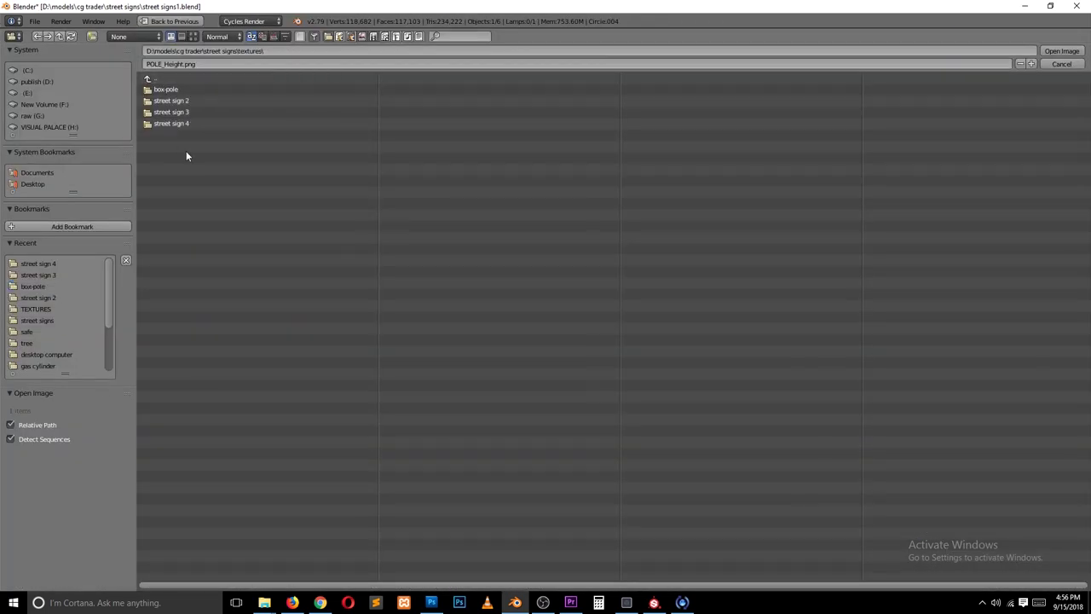
double_click(217, 123)
key("shift+a")
Scale the backdrop plane to about 12, bevel its edges, and smooth it with subdivision level 5.
left_click(426, 214)
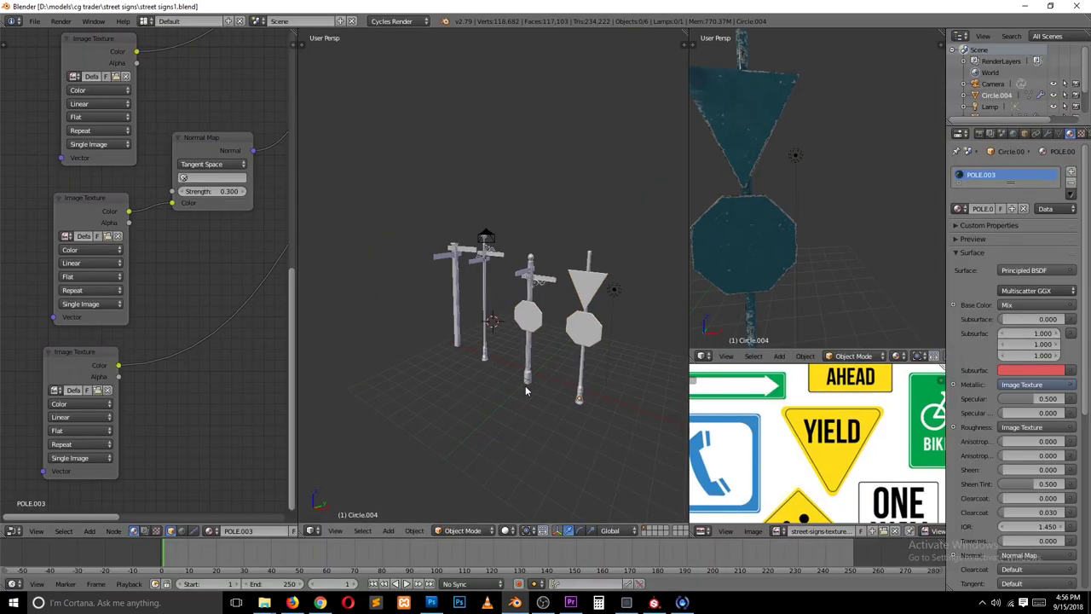
key("s")
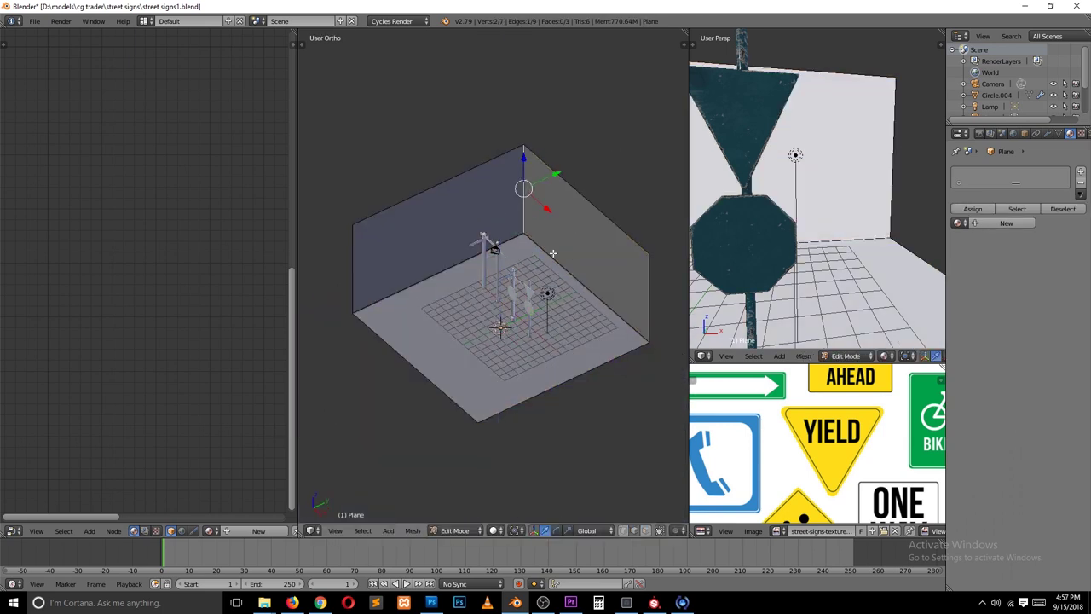
left_click(606, 243)
key("Tab")
key("ctrl+5")
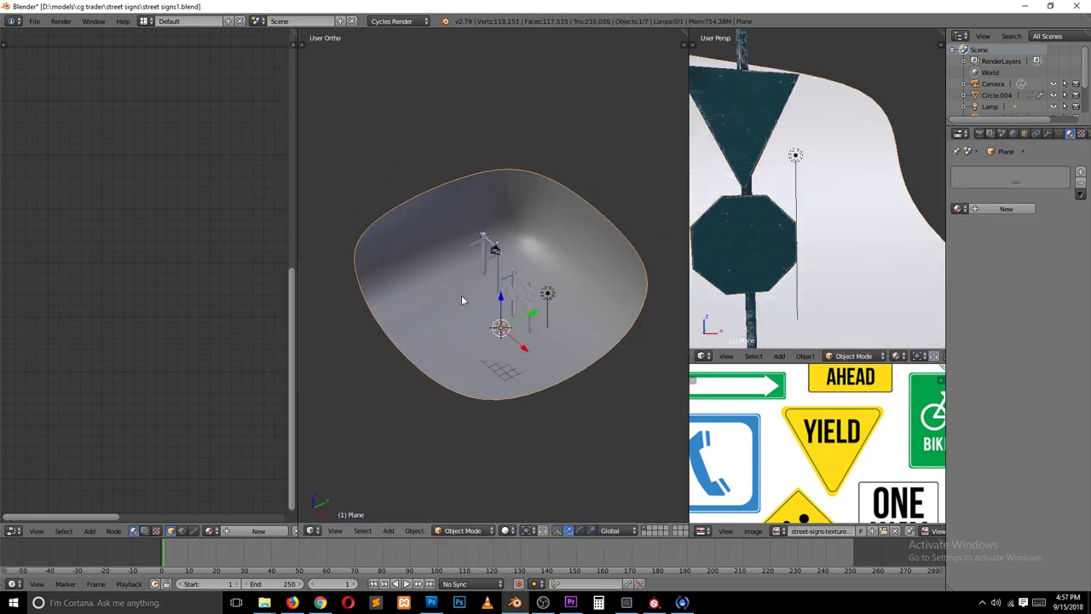
Look through the scene camera in Rendered shading, then set and clear a render region.
key("KP_5")
key("ctrl+alt+KP_0")
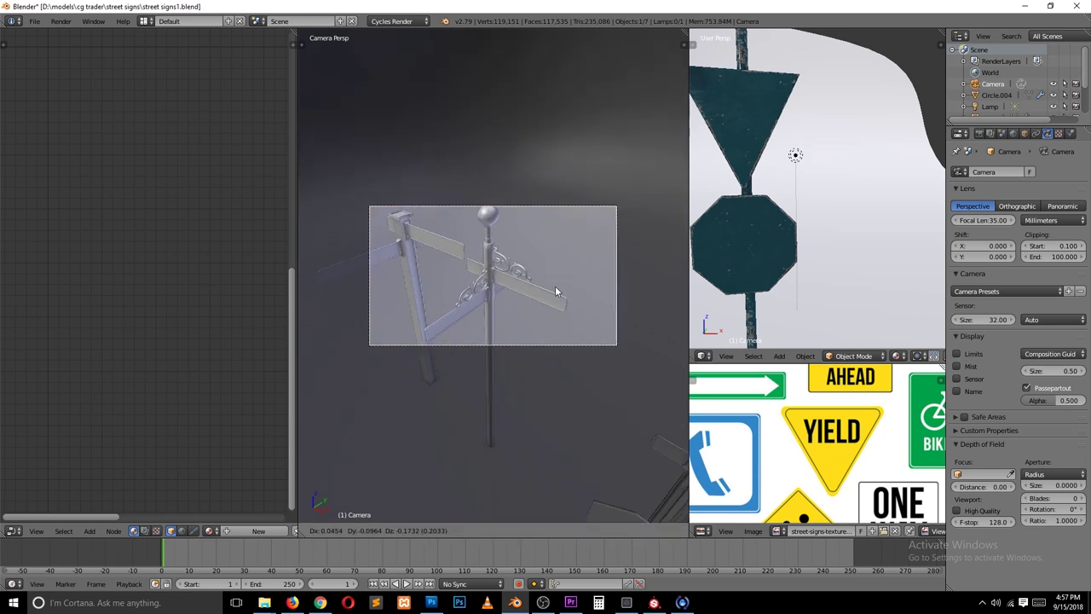
left_click(506, 532)
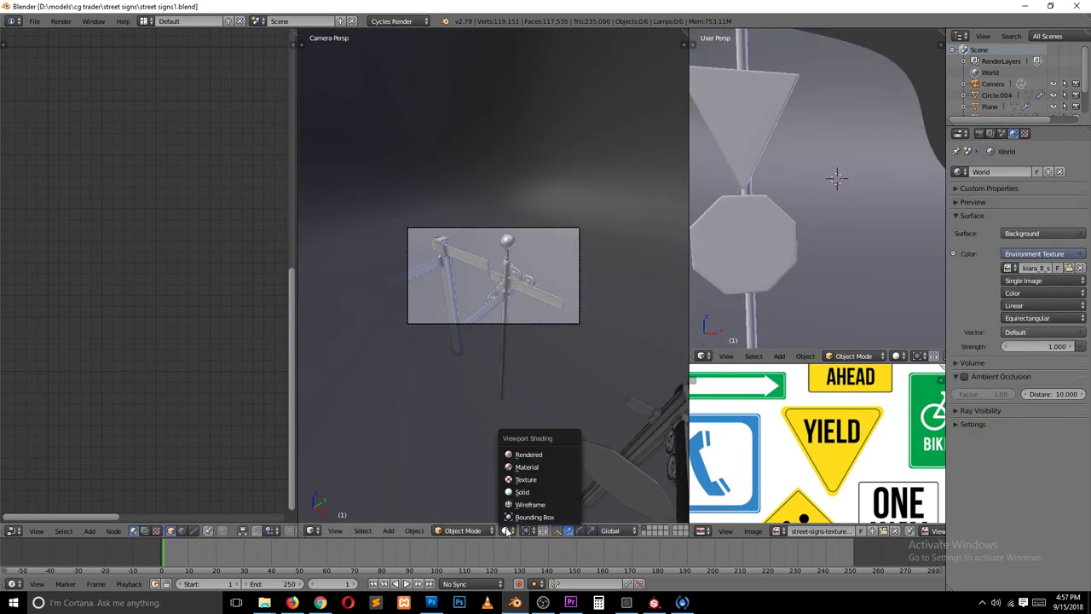
key("Return")
left_click_drag(387, 209, 683, 384)
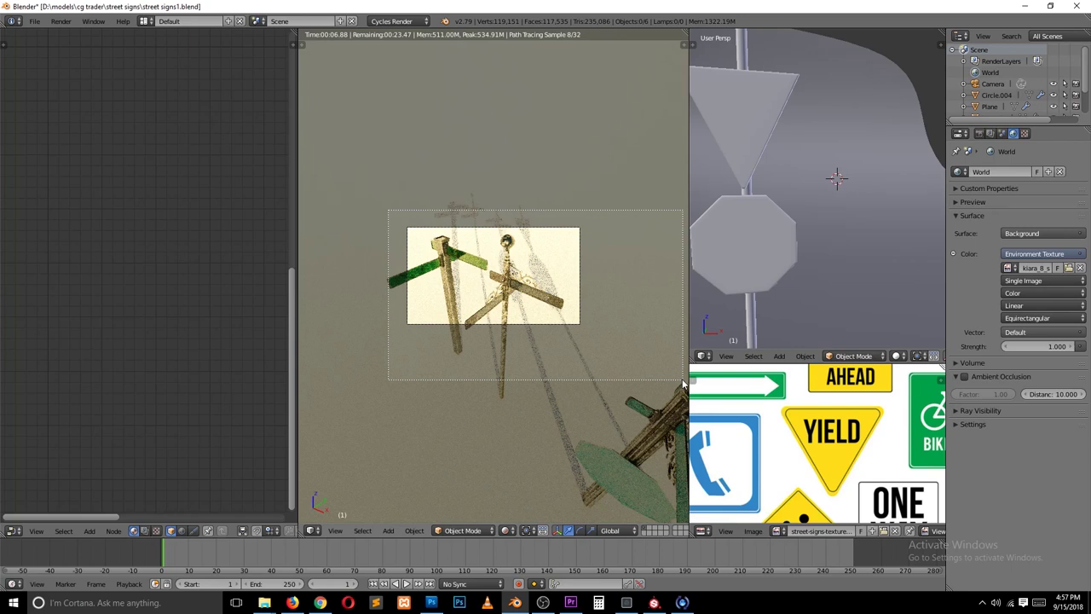
key("Home")
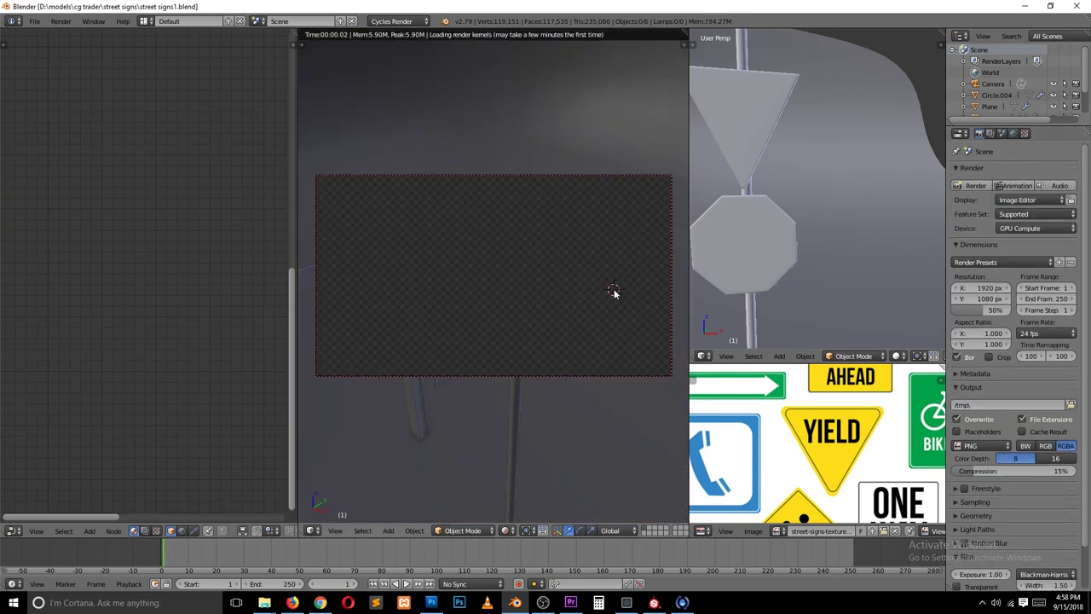